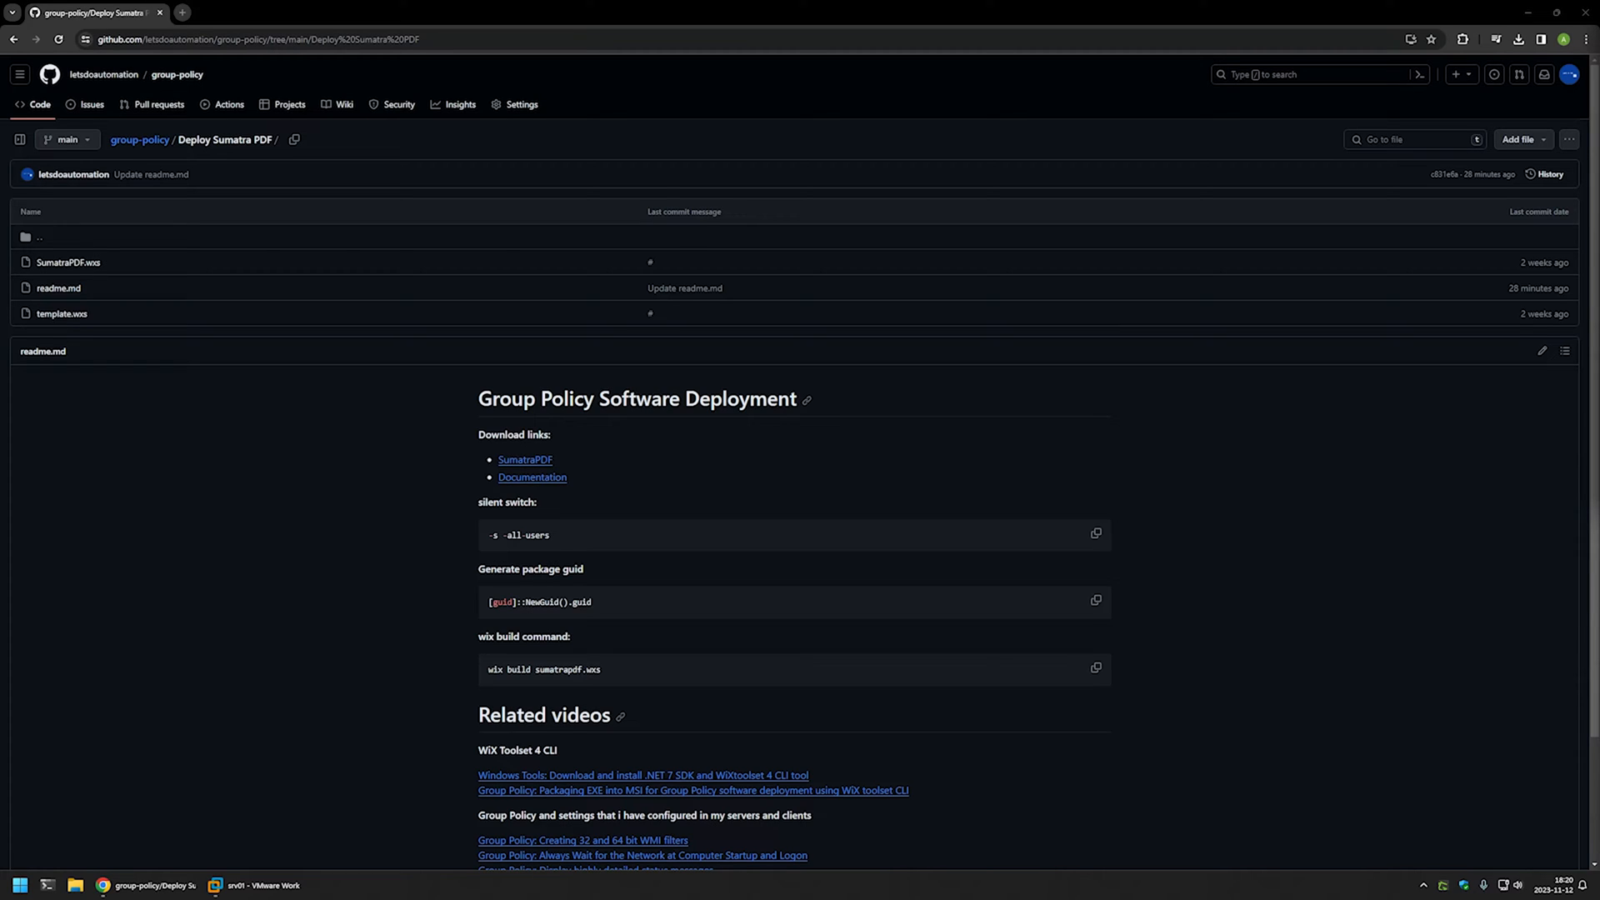
- Examine the readme's Related videos section, covering WiX Toolset 4 CLI, Group Policy settings and Windows server setup
scroll(973, 347, down, 2)
drag(907, 815, 447, 569)
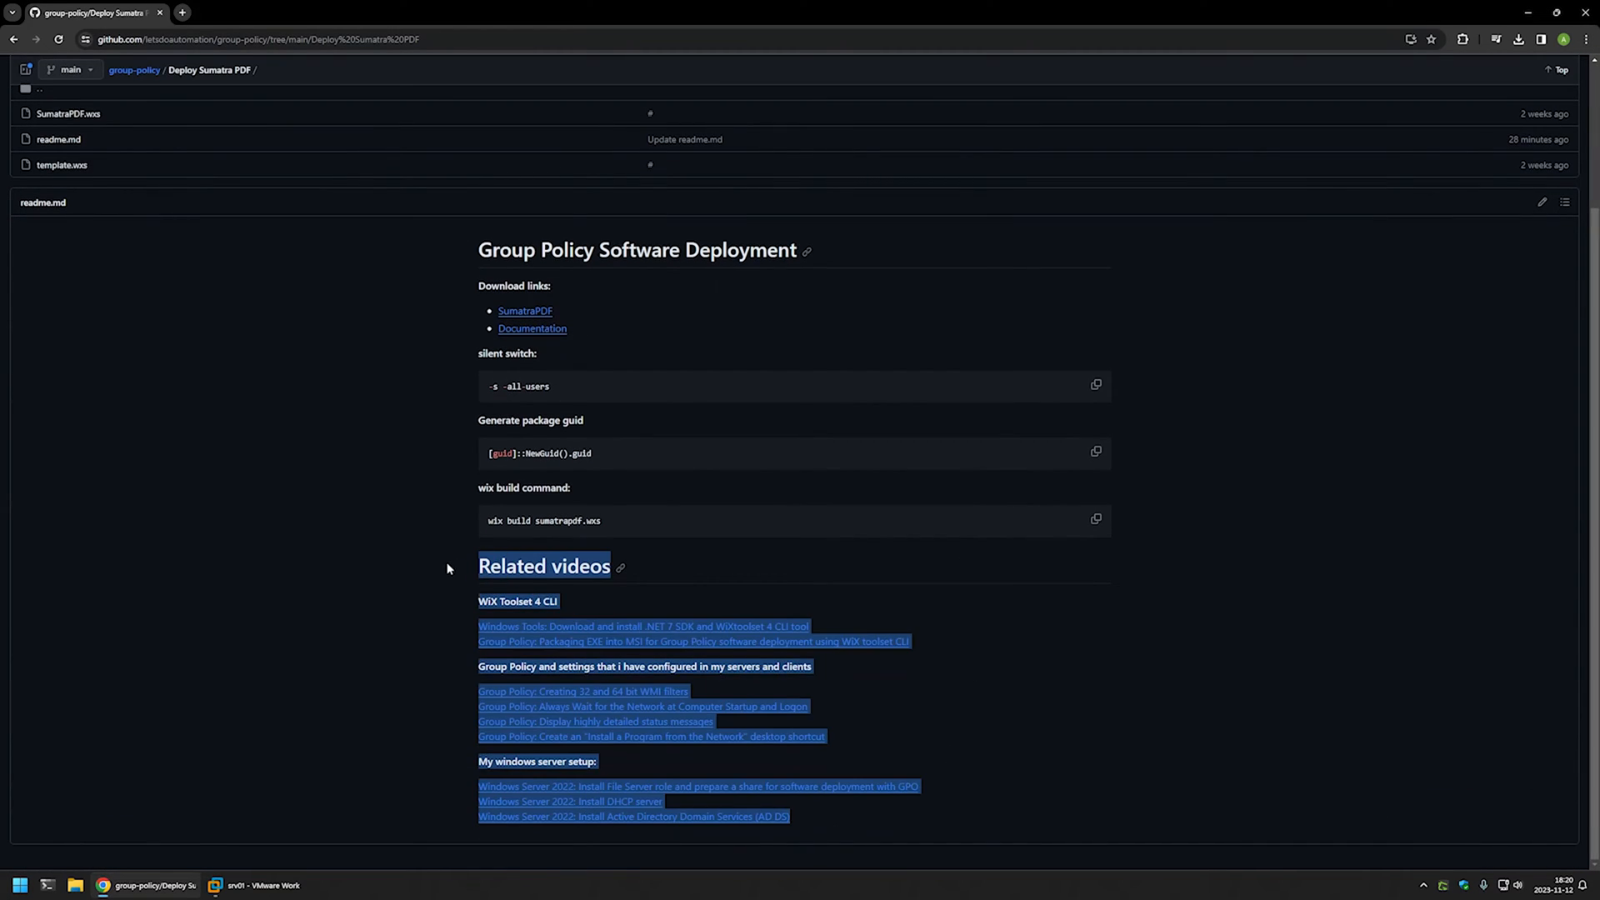
click(768, 560)
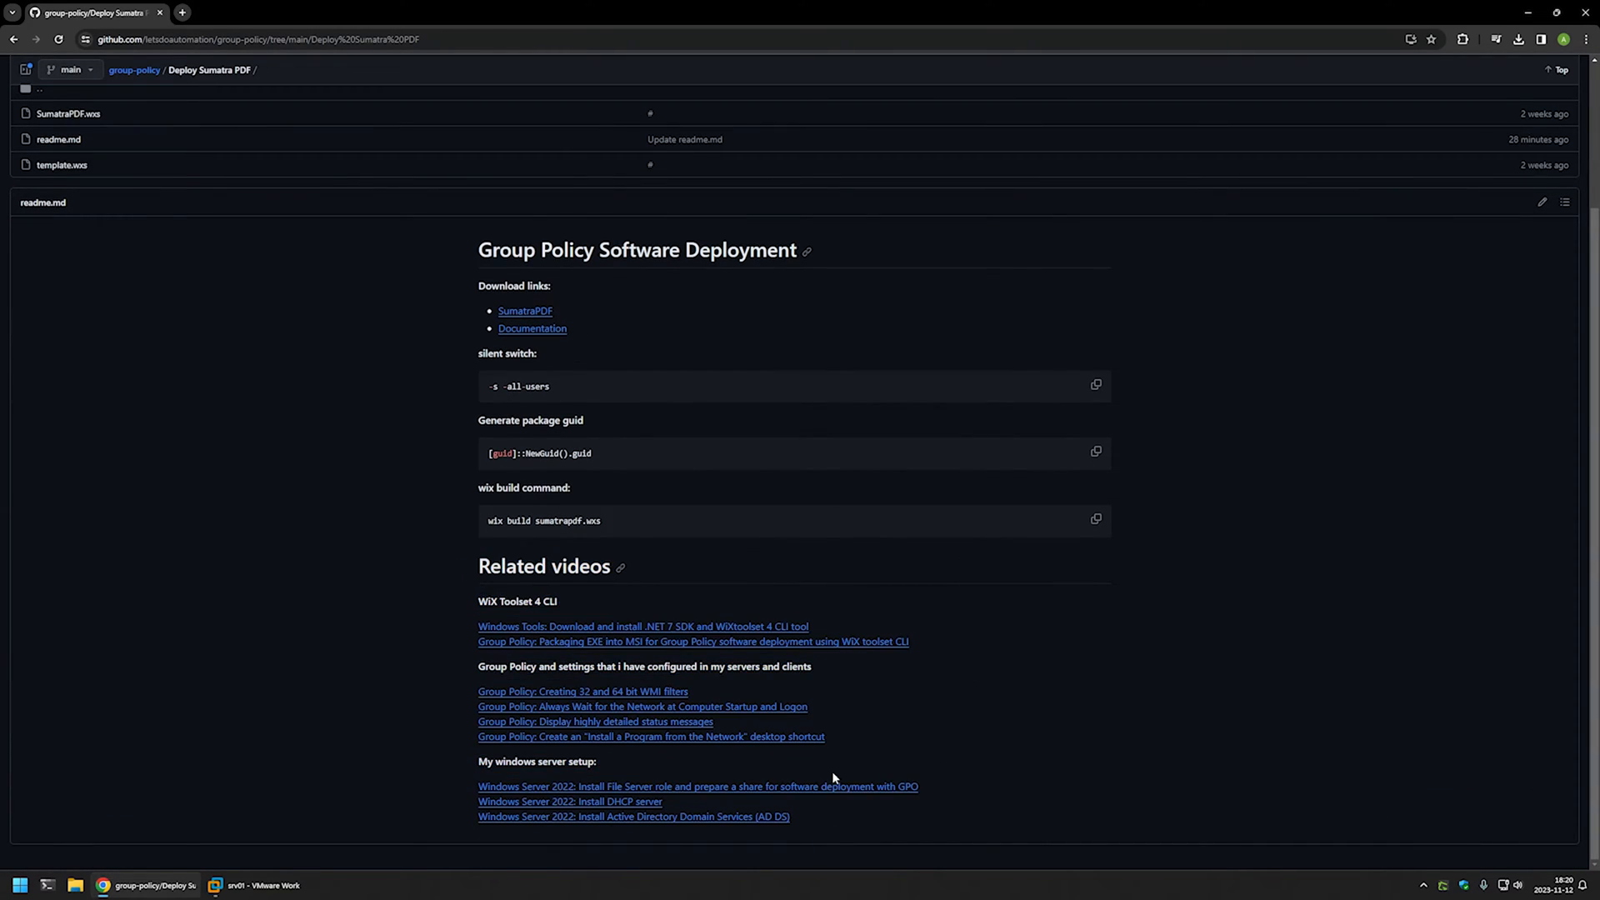
drag(813, 823, 435, 760)
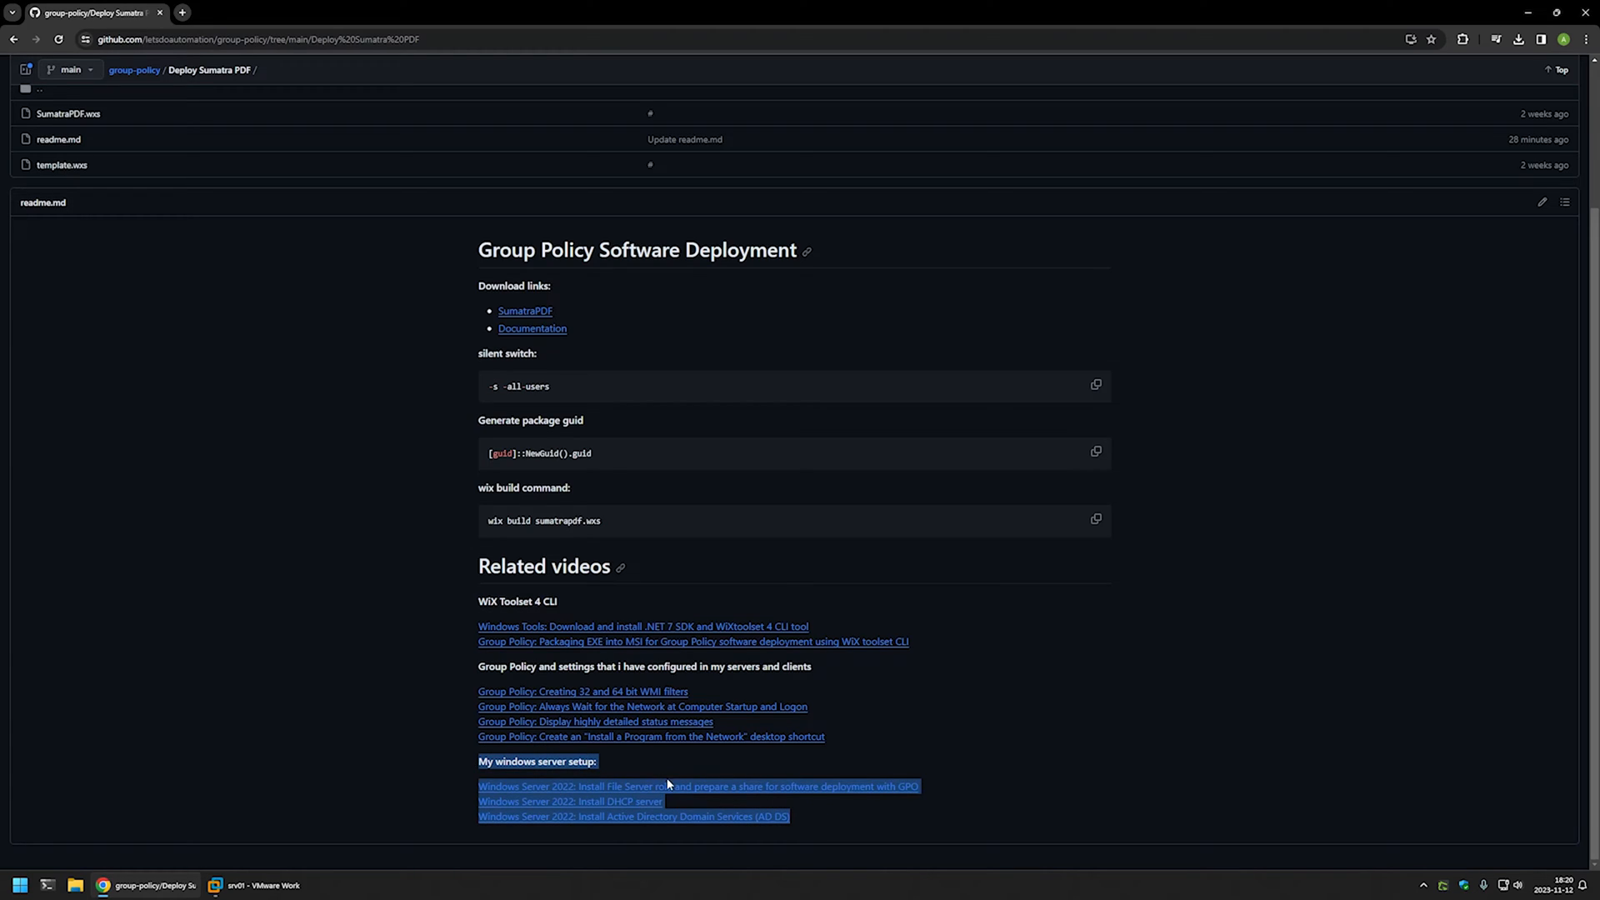
click(784, 760)
drag(851, 737, 534, 667)
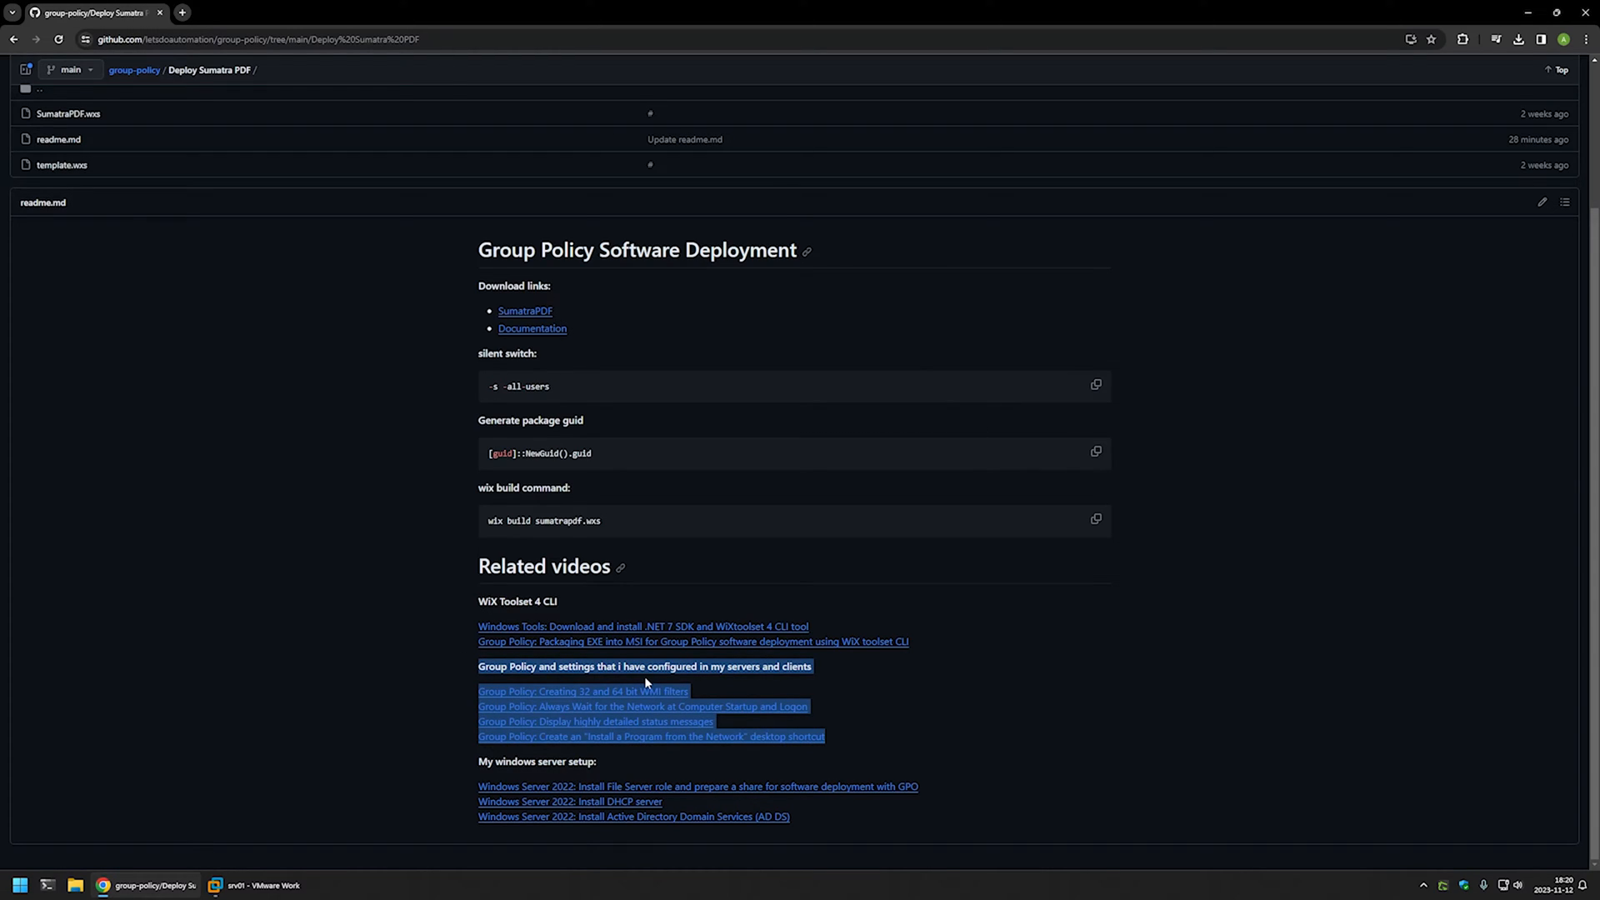
click(883, 677)
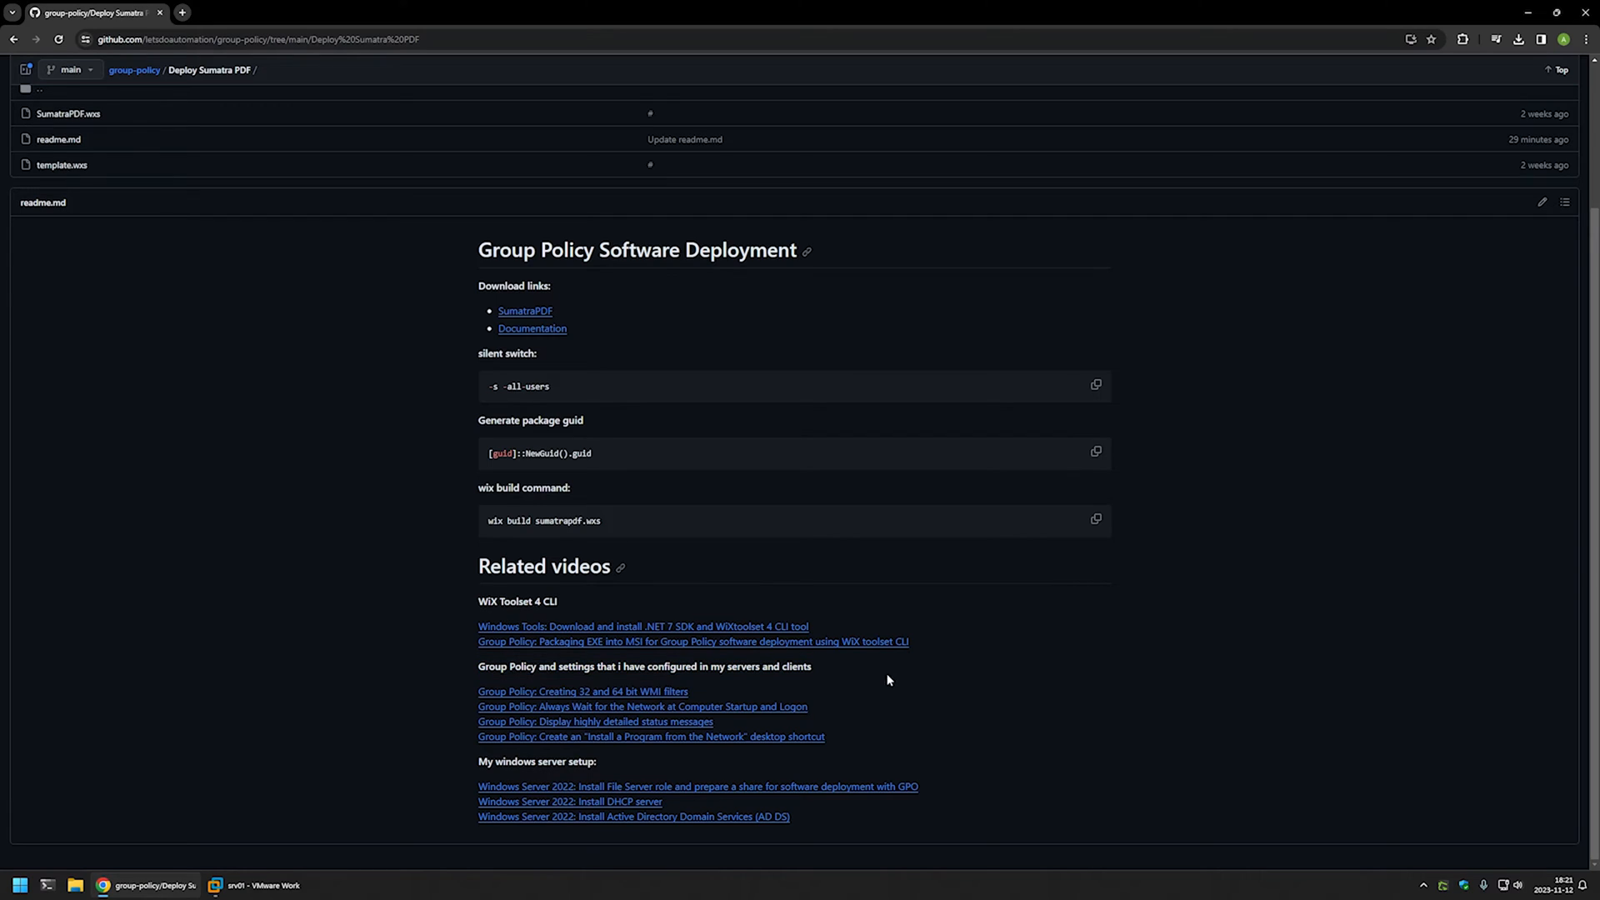
drag(934, 641, 476, 595)
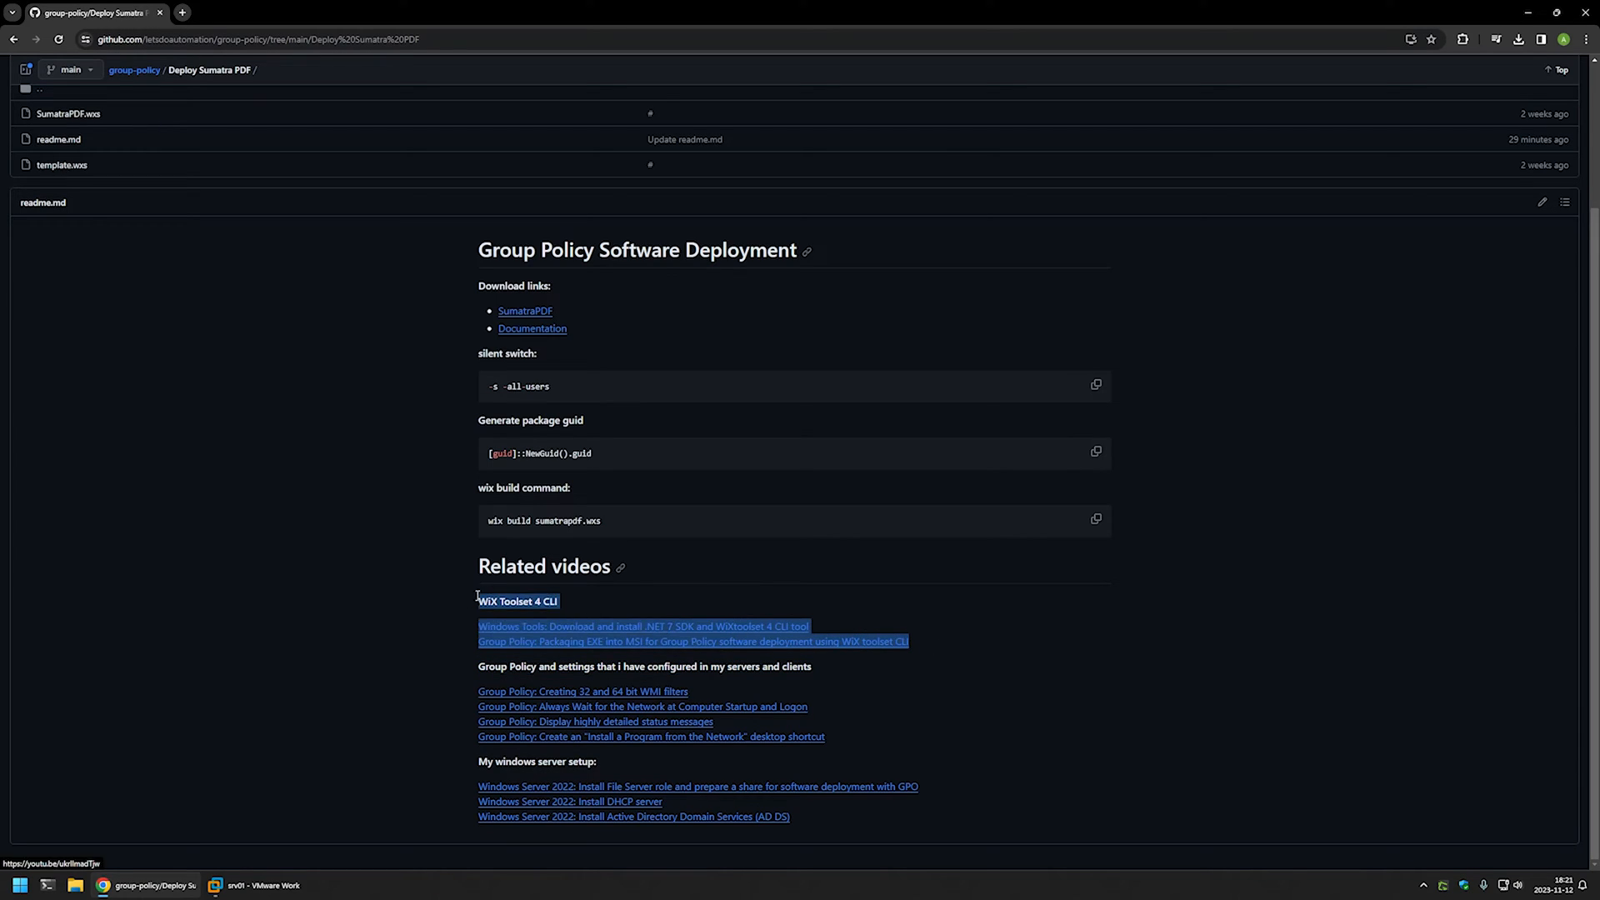
click(579, 601)
scroll(584, 599, up, 2)
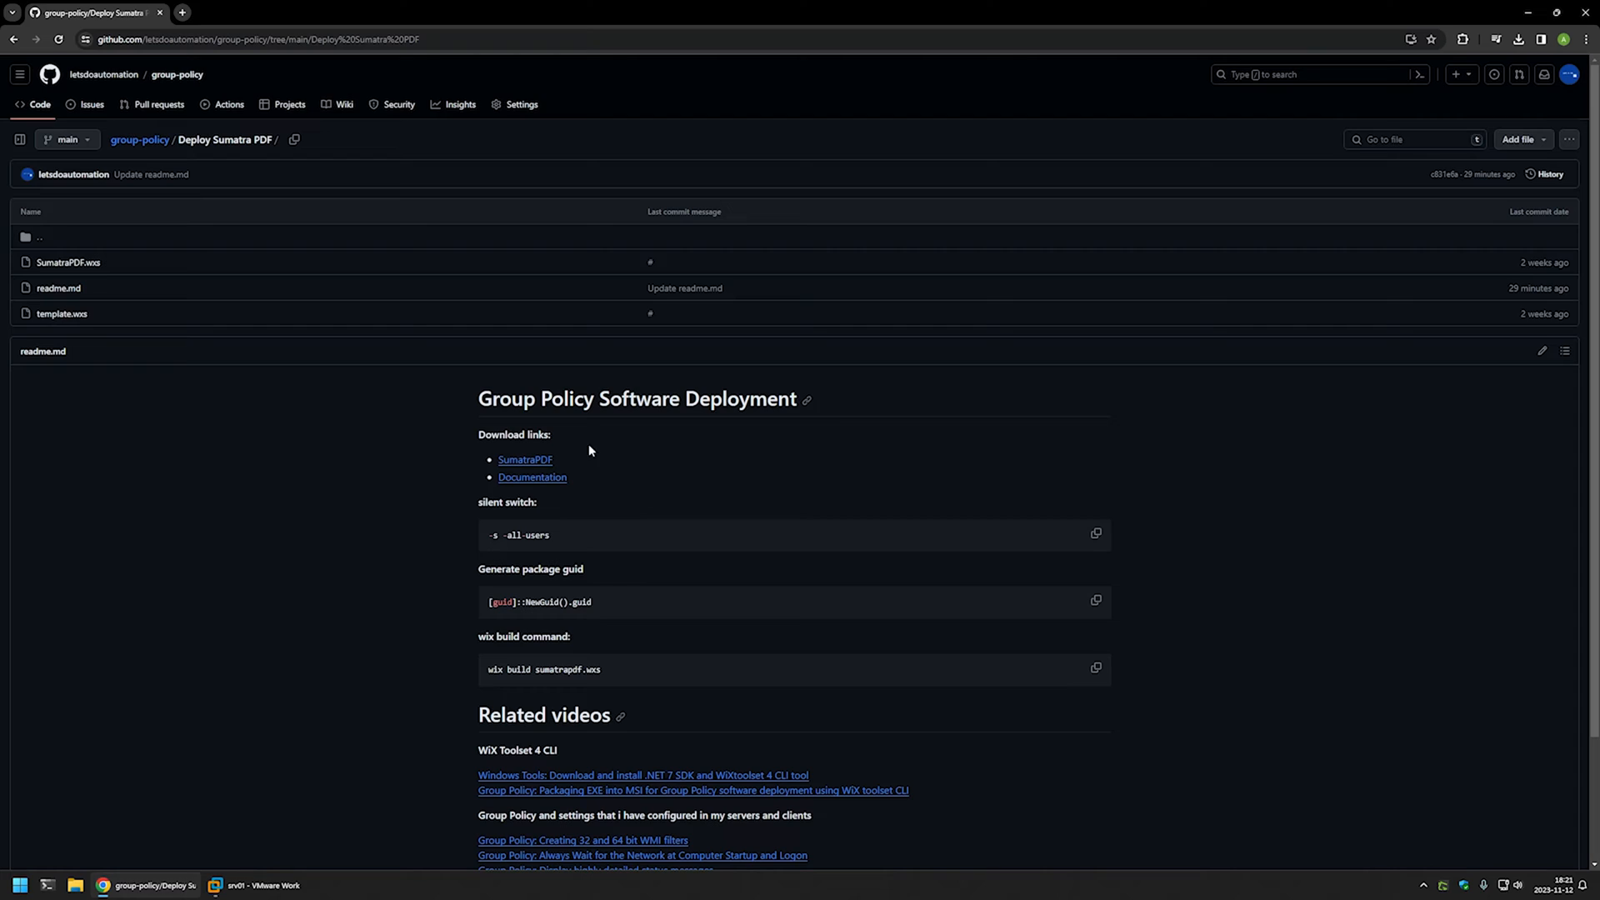
- Download the 64-bit installer SumatraPDF-3.5.2-64-install.exe from the readme's SumatraPDF link and open the Downloads folder
middle_click(538, 464)
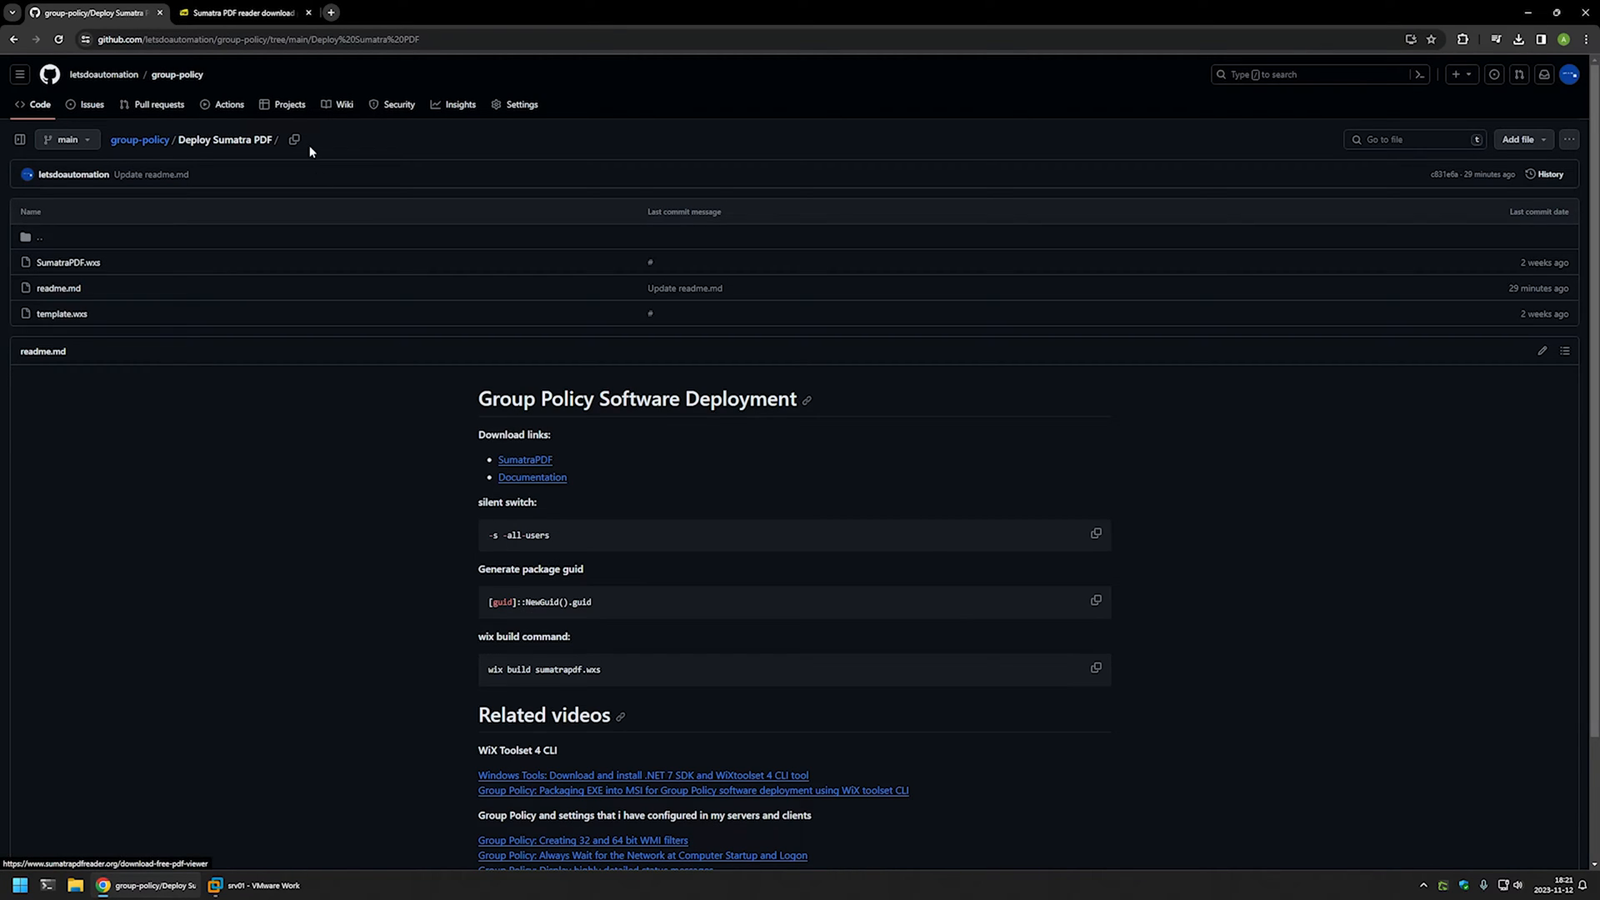
click(242, 13)
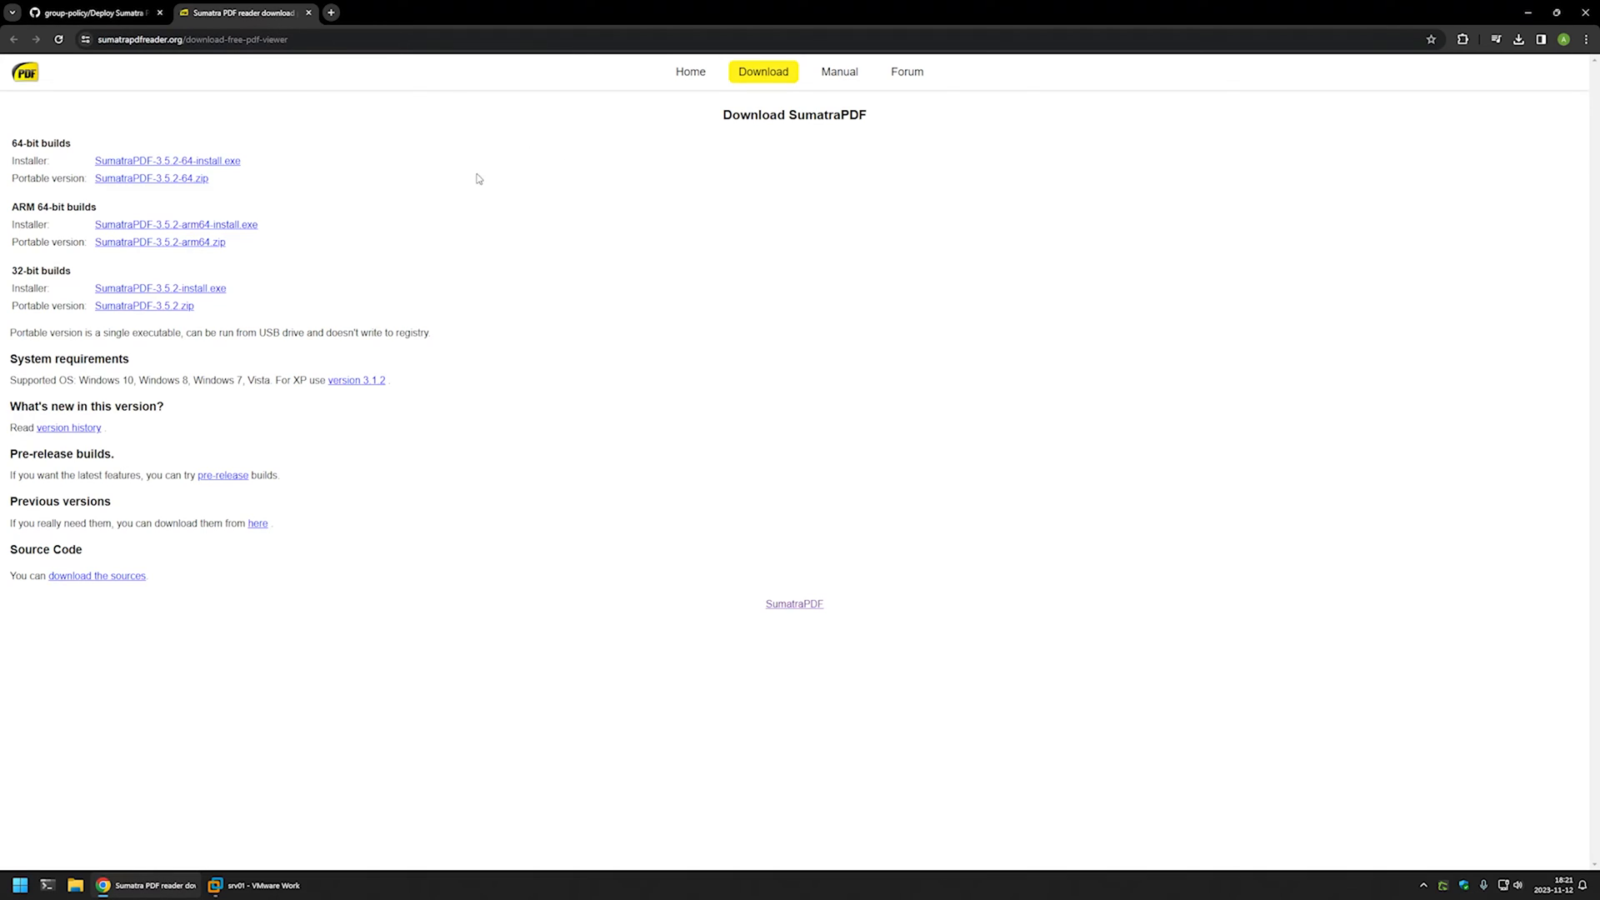
drag(243, 174, 93, 165)
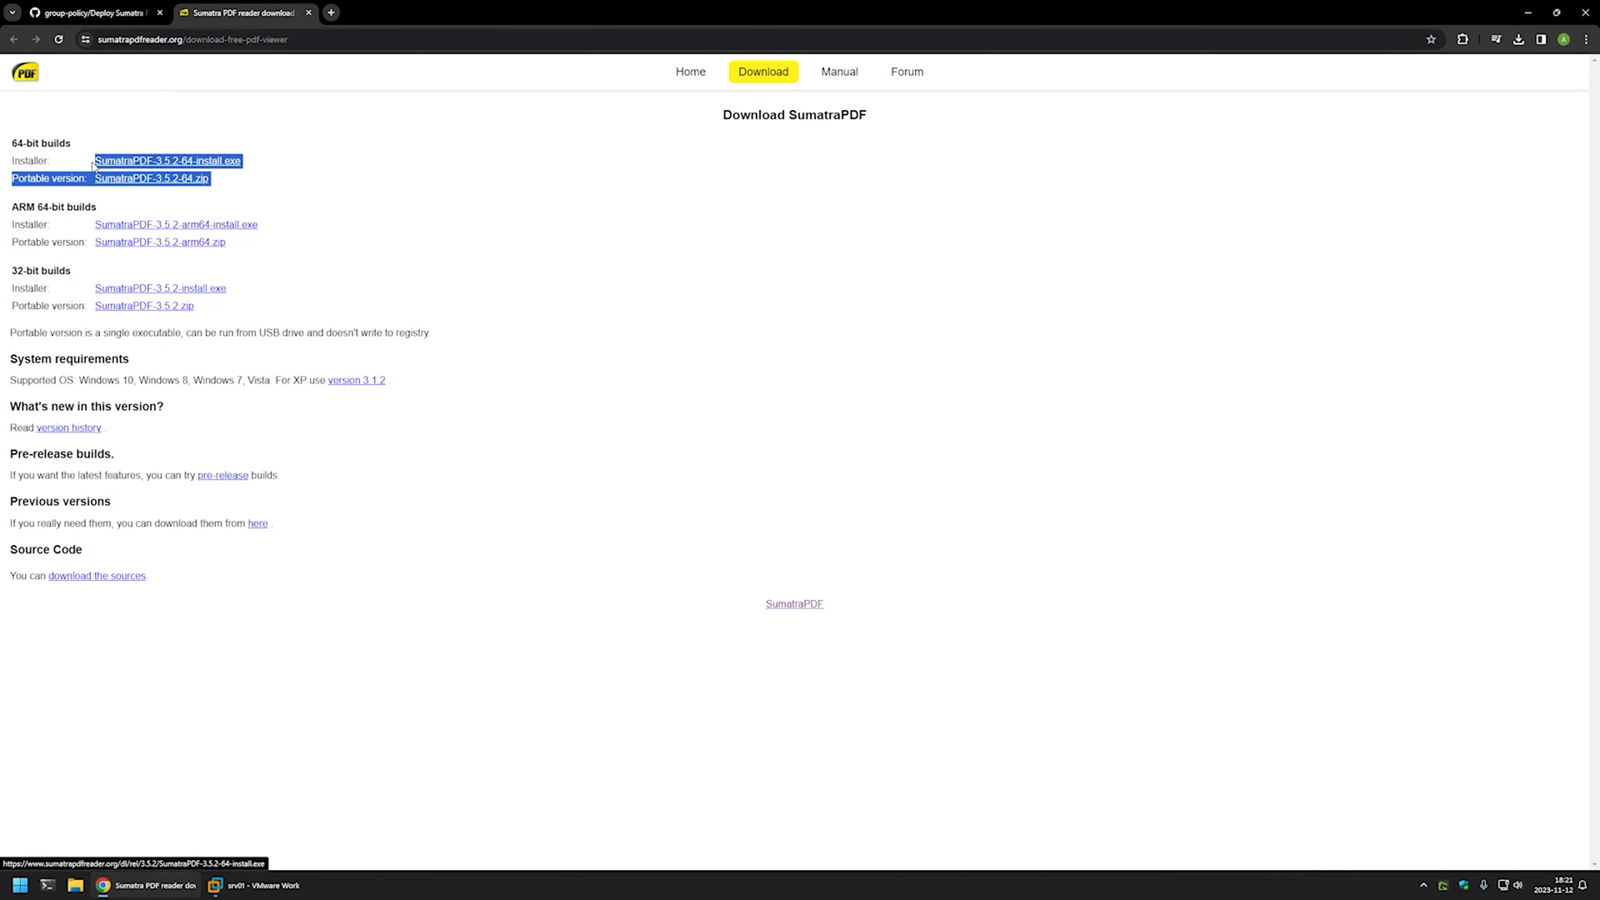
click(174, 163)
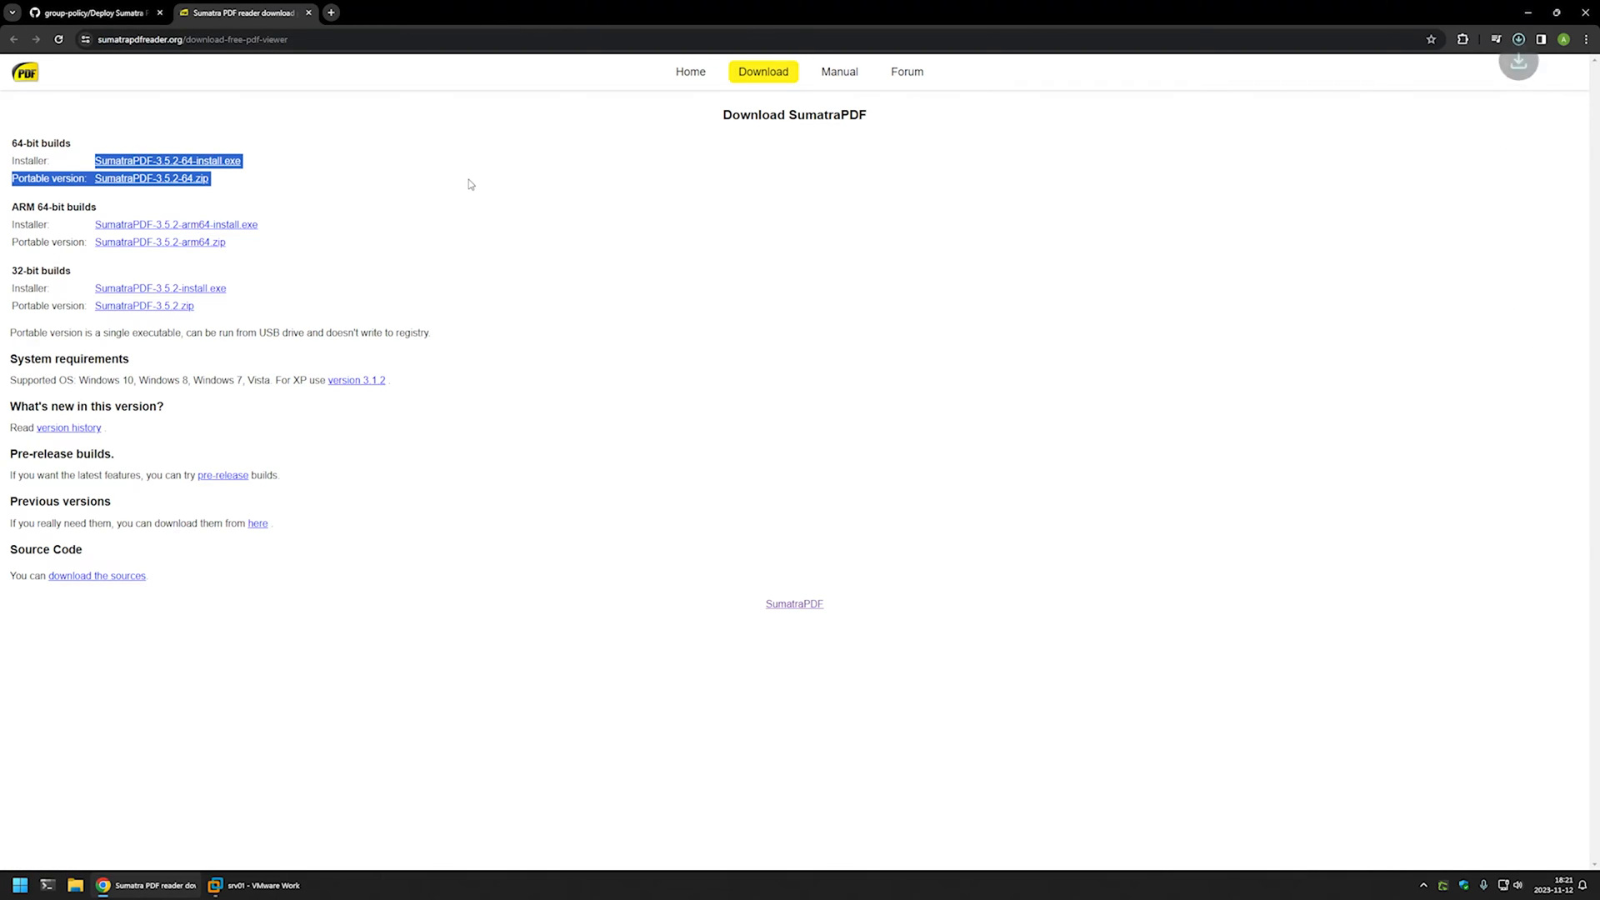
click(488, 227)
right_click(75, 885)
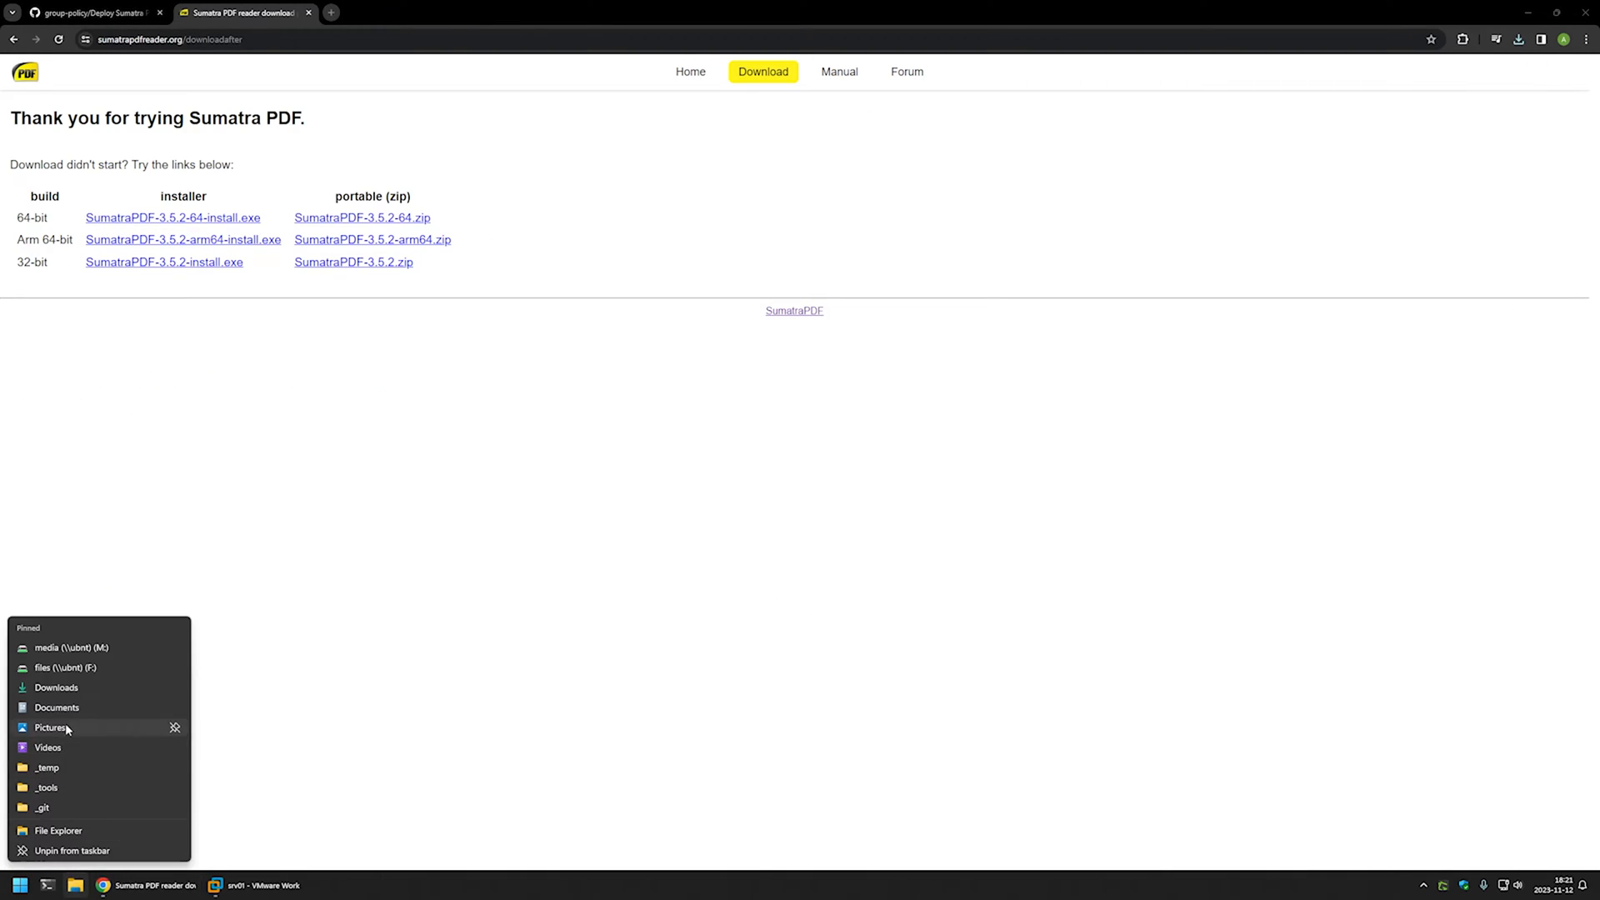
click(70, 691)
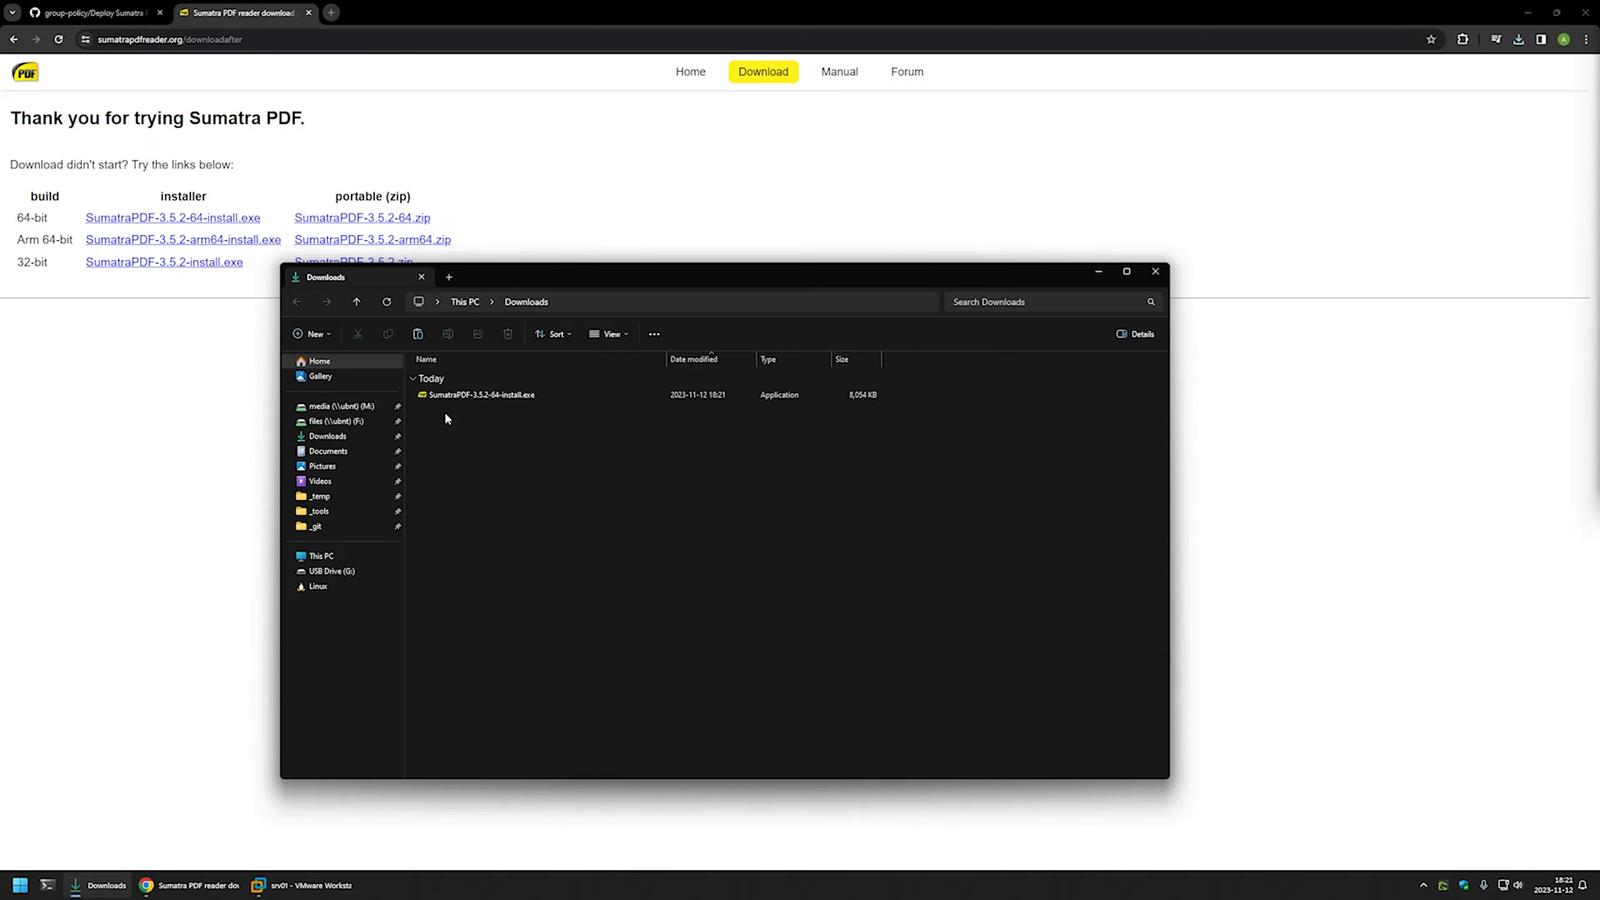
- Download the raw template.wxs file from the Deploy Sumatra PDF folder of the GitHub repository
click(92, 12)
drag(114, 265, 42, 269)
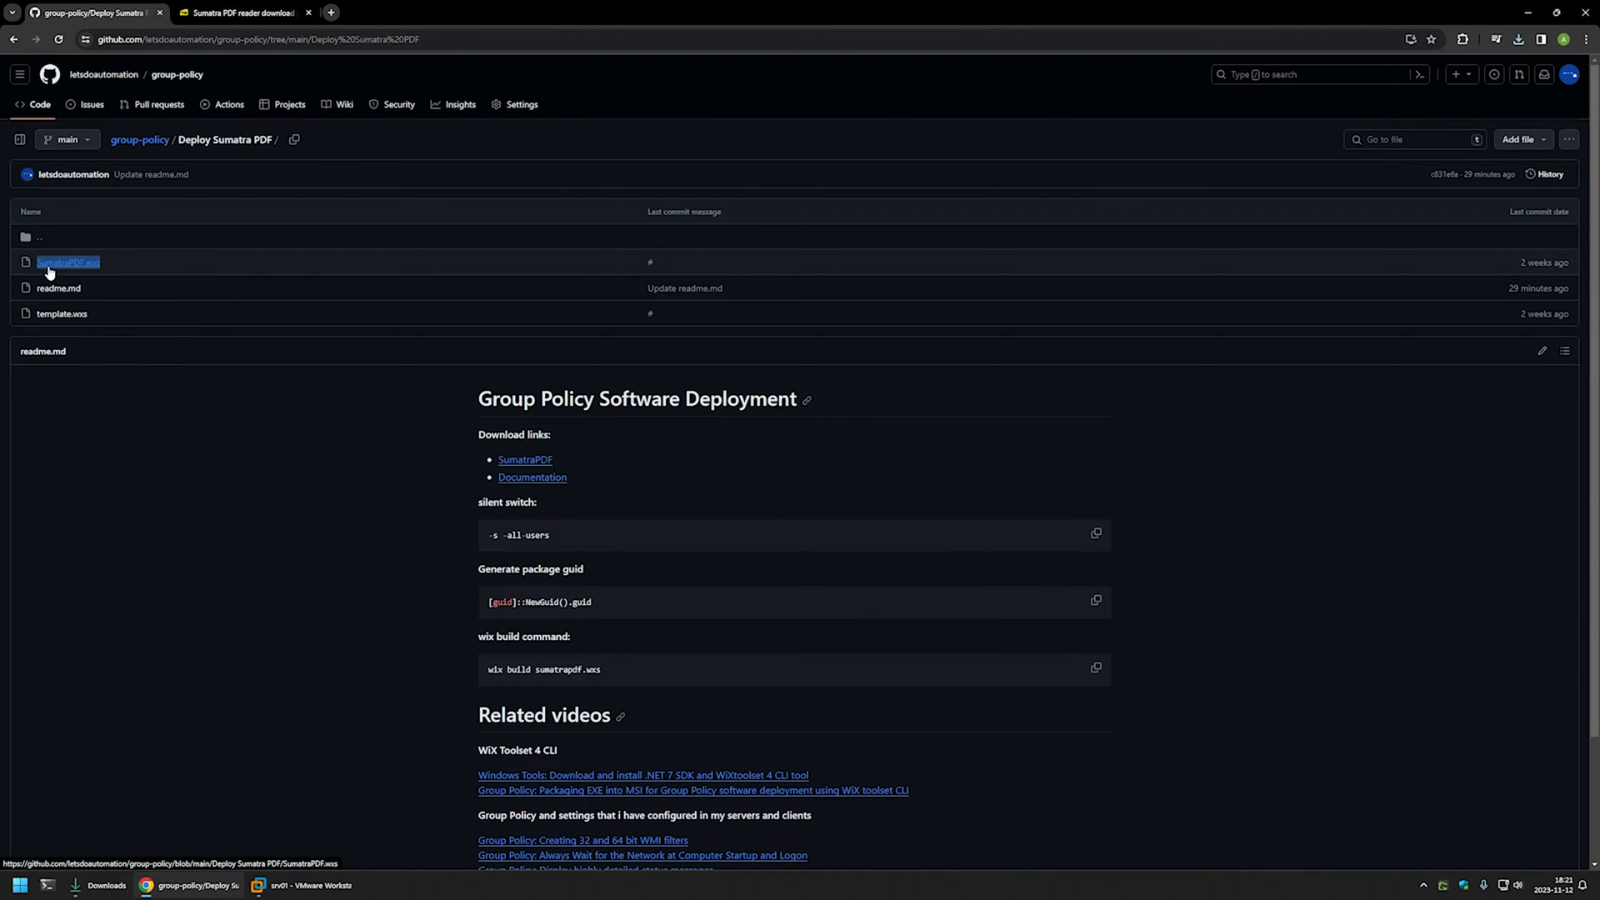
click(117, 262)
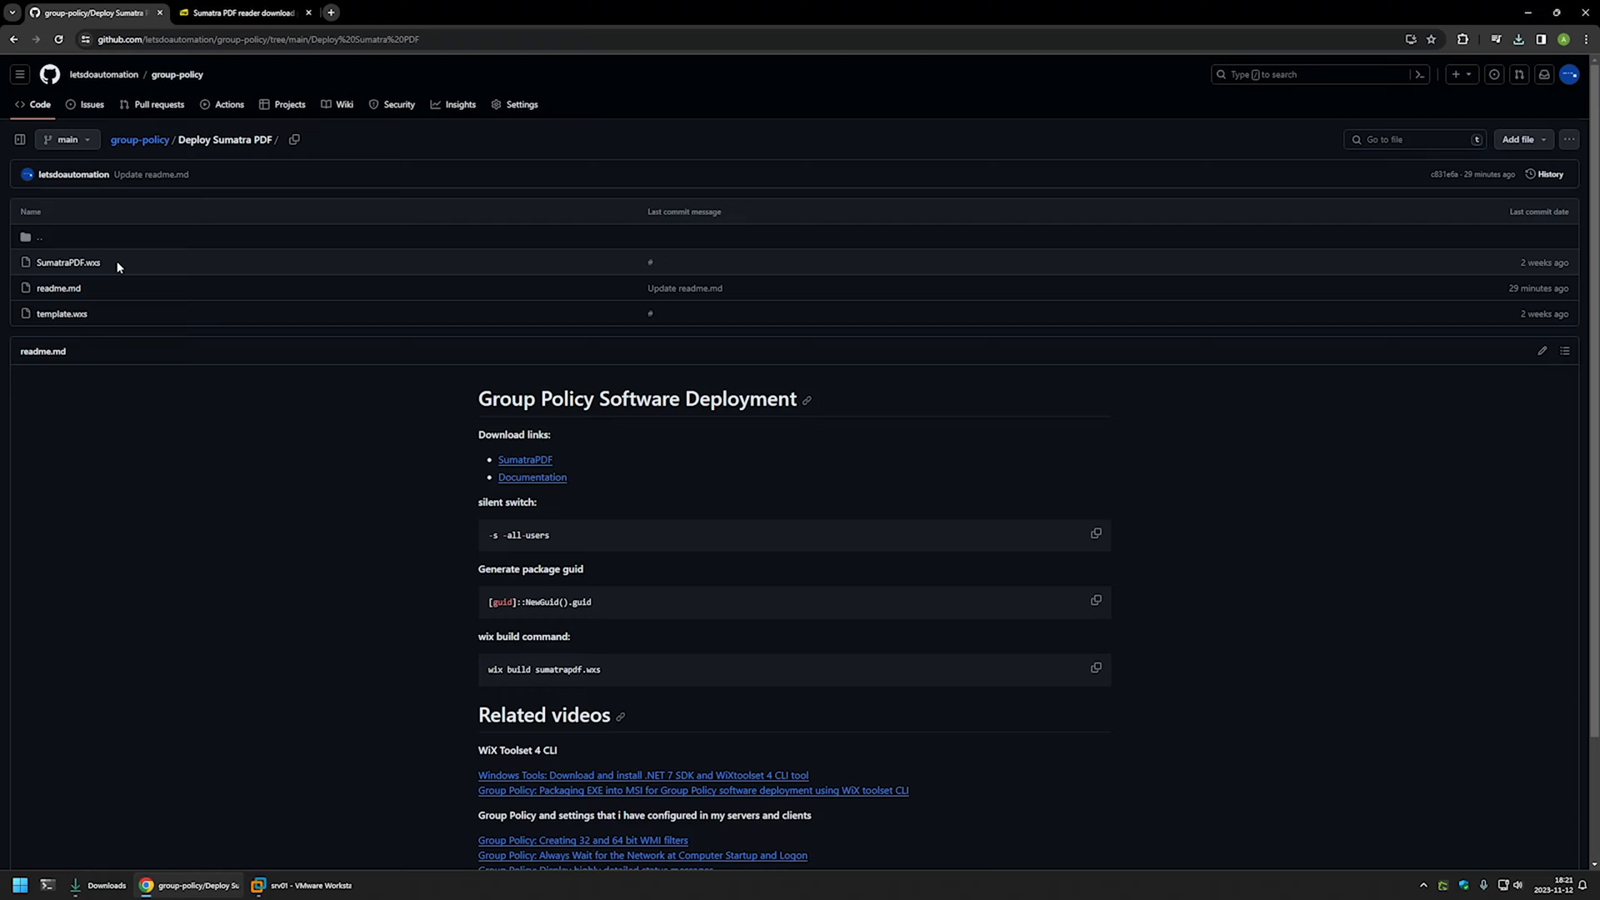
click(61, 318)
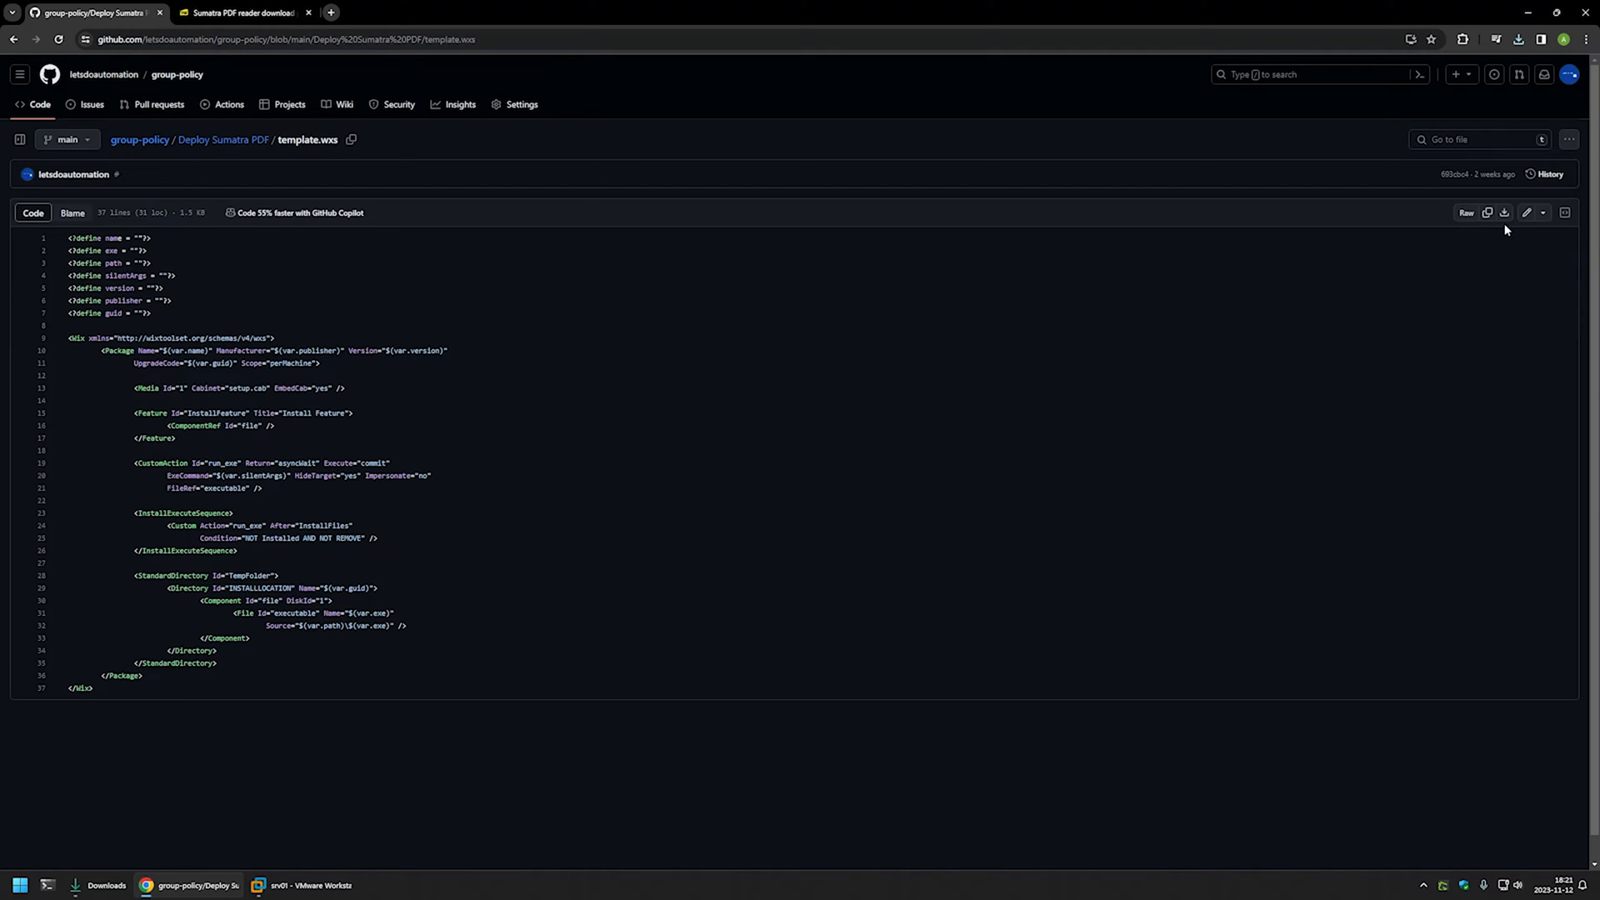
click(1502, 213)
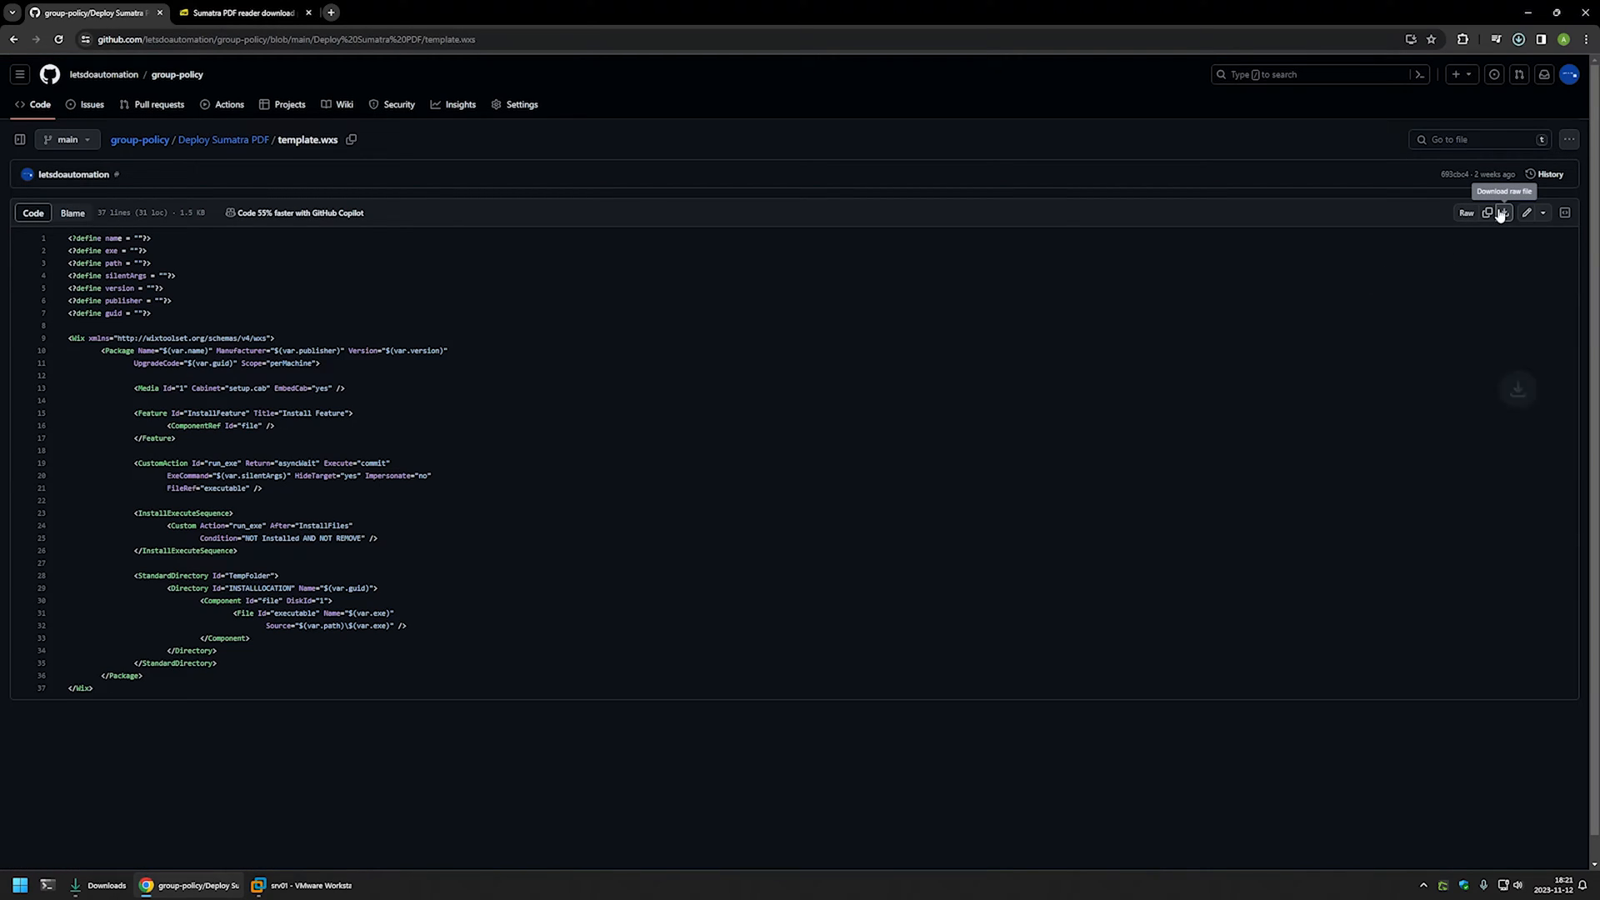
- Rename the downloaded template.wxs in the Downloads folder as sumatrapdf.wxs
click(100, 885)
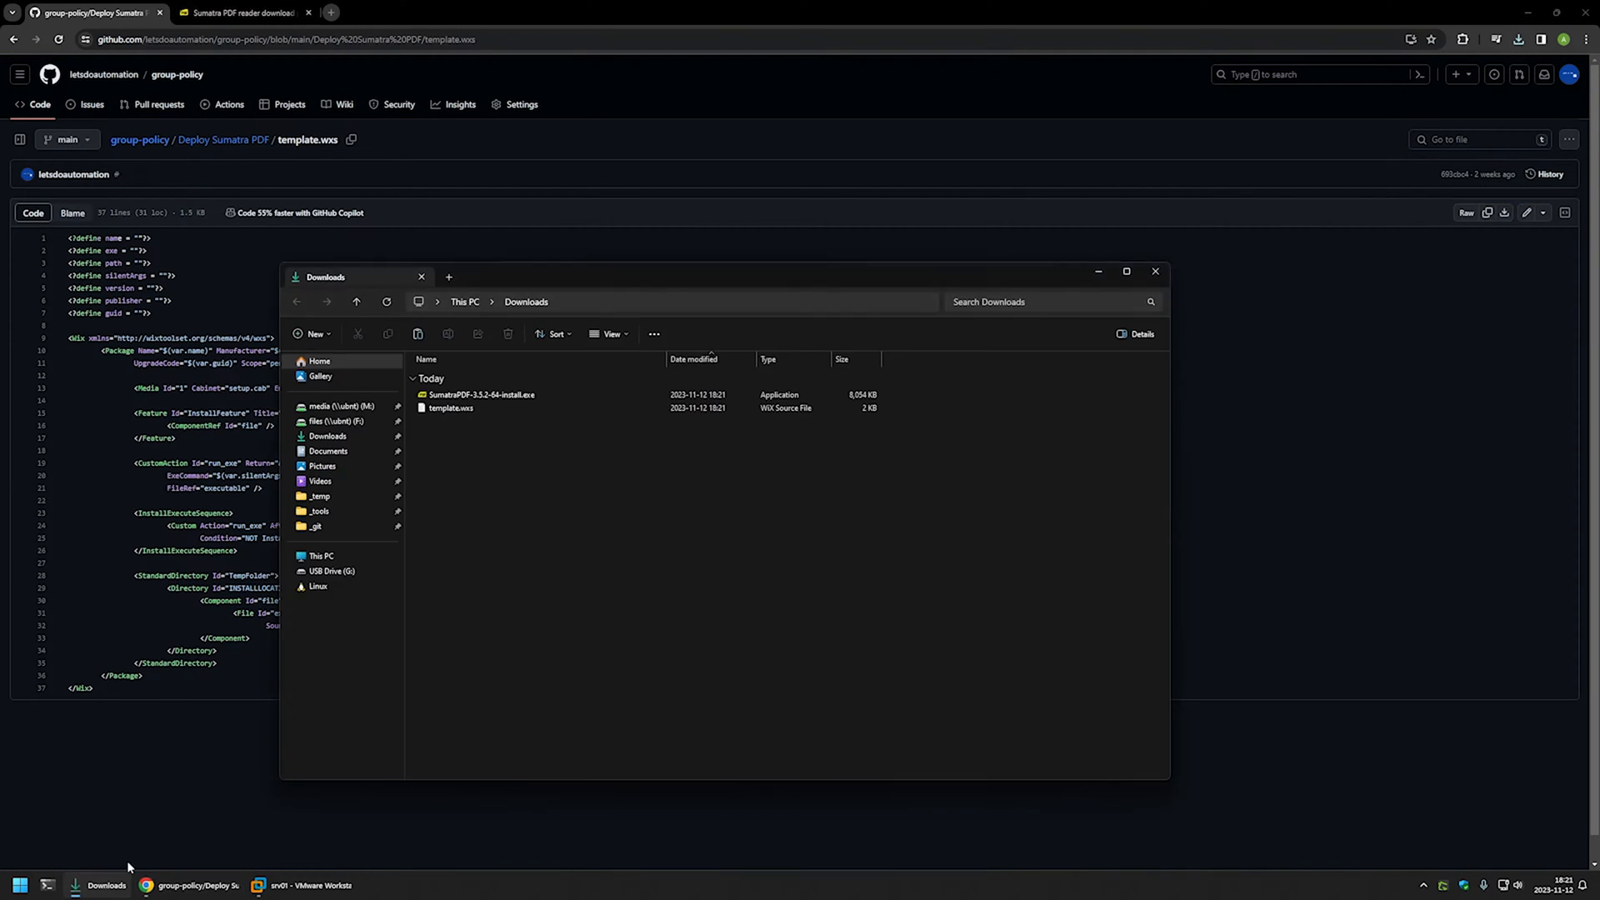
right_click(450, 408)
click(507, 618)
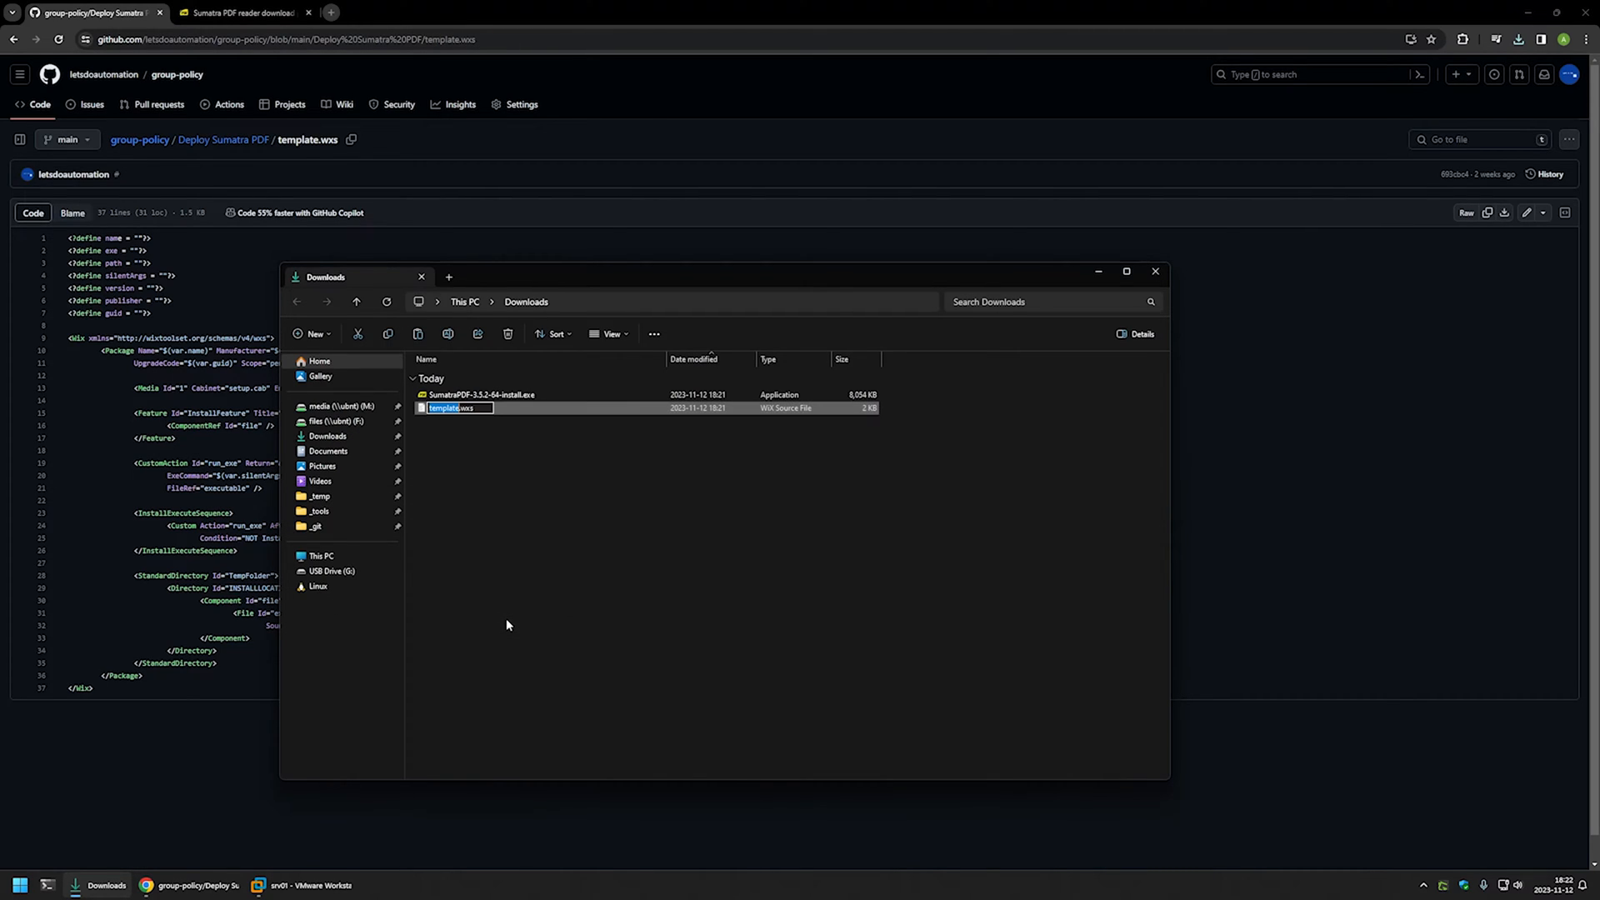
text(sumatrapdf)
key(Return)
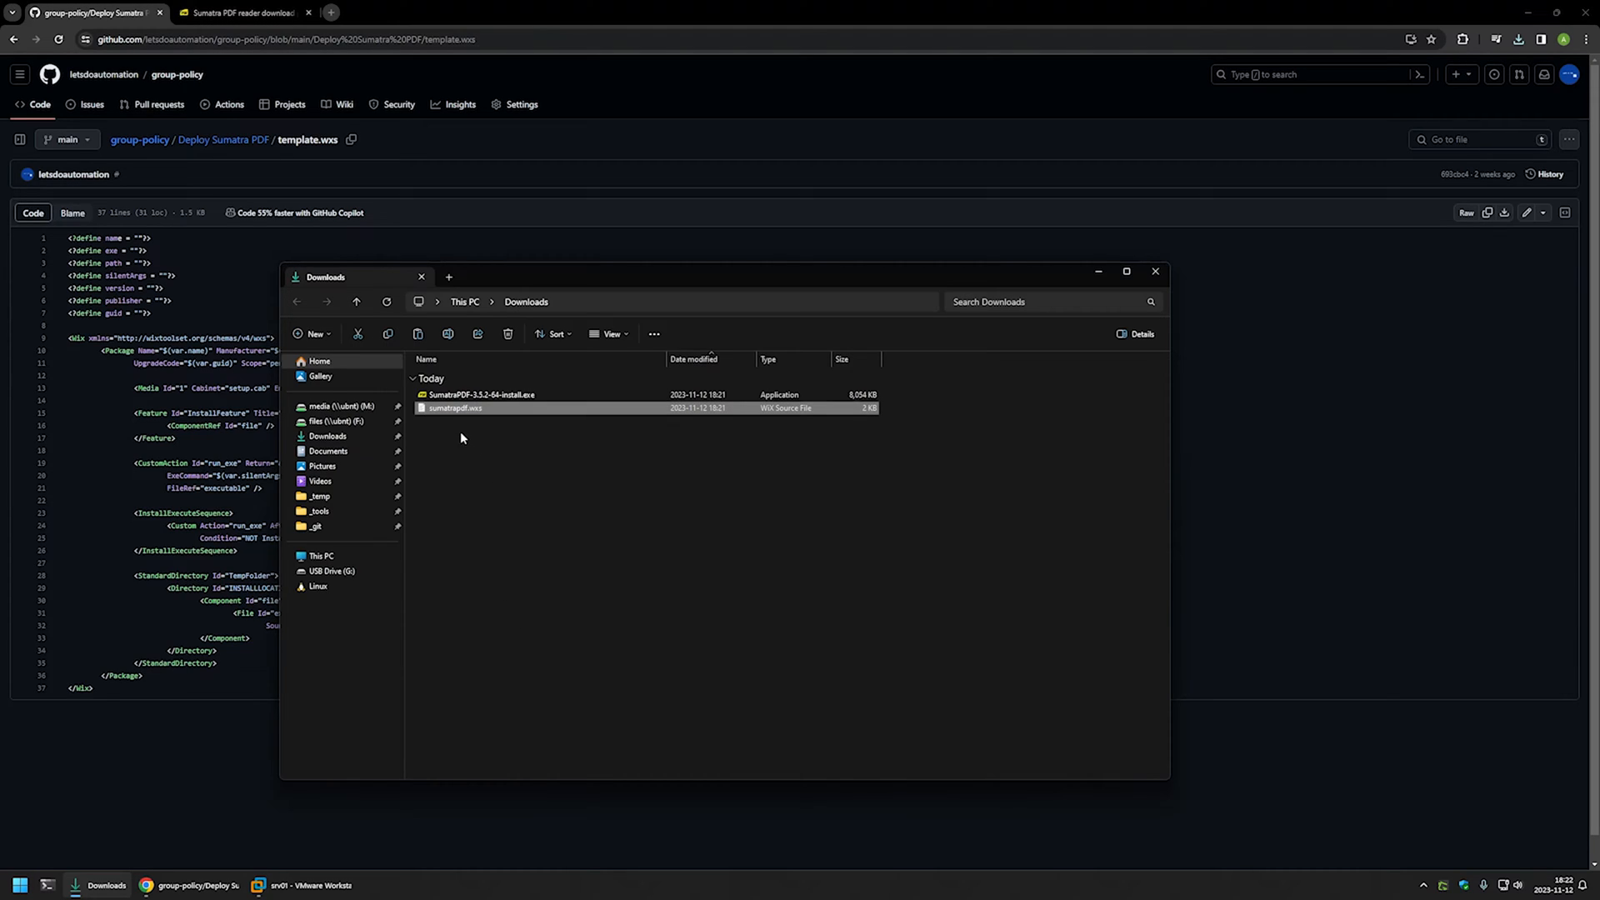
- Open sumatrapdf.wxs in Visual Studio Code and look through the WiX template code
right_click(459, 418)
click(502, 443)
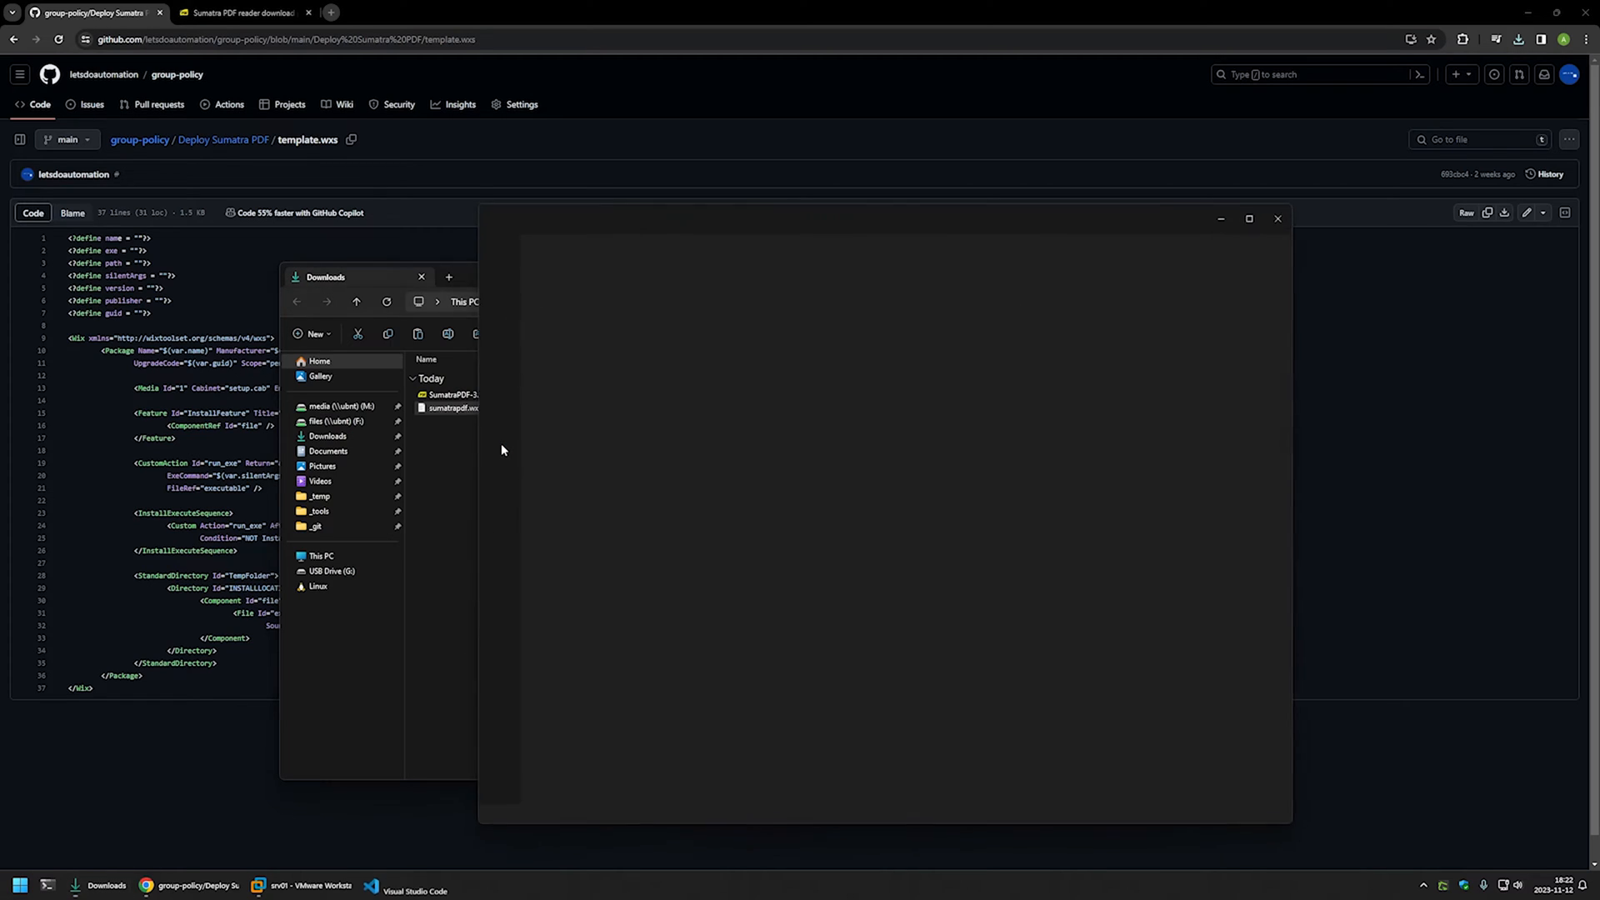
click(780, 393)
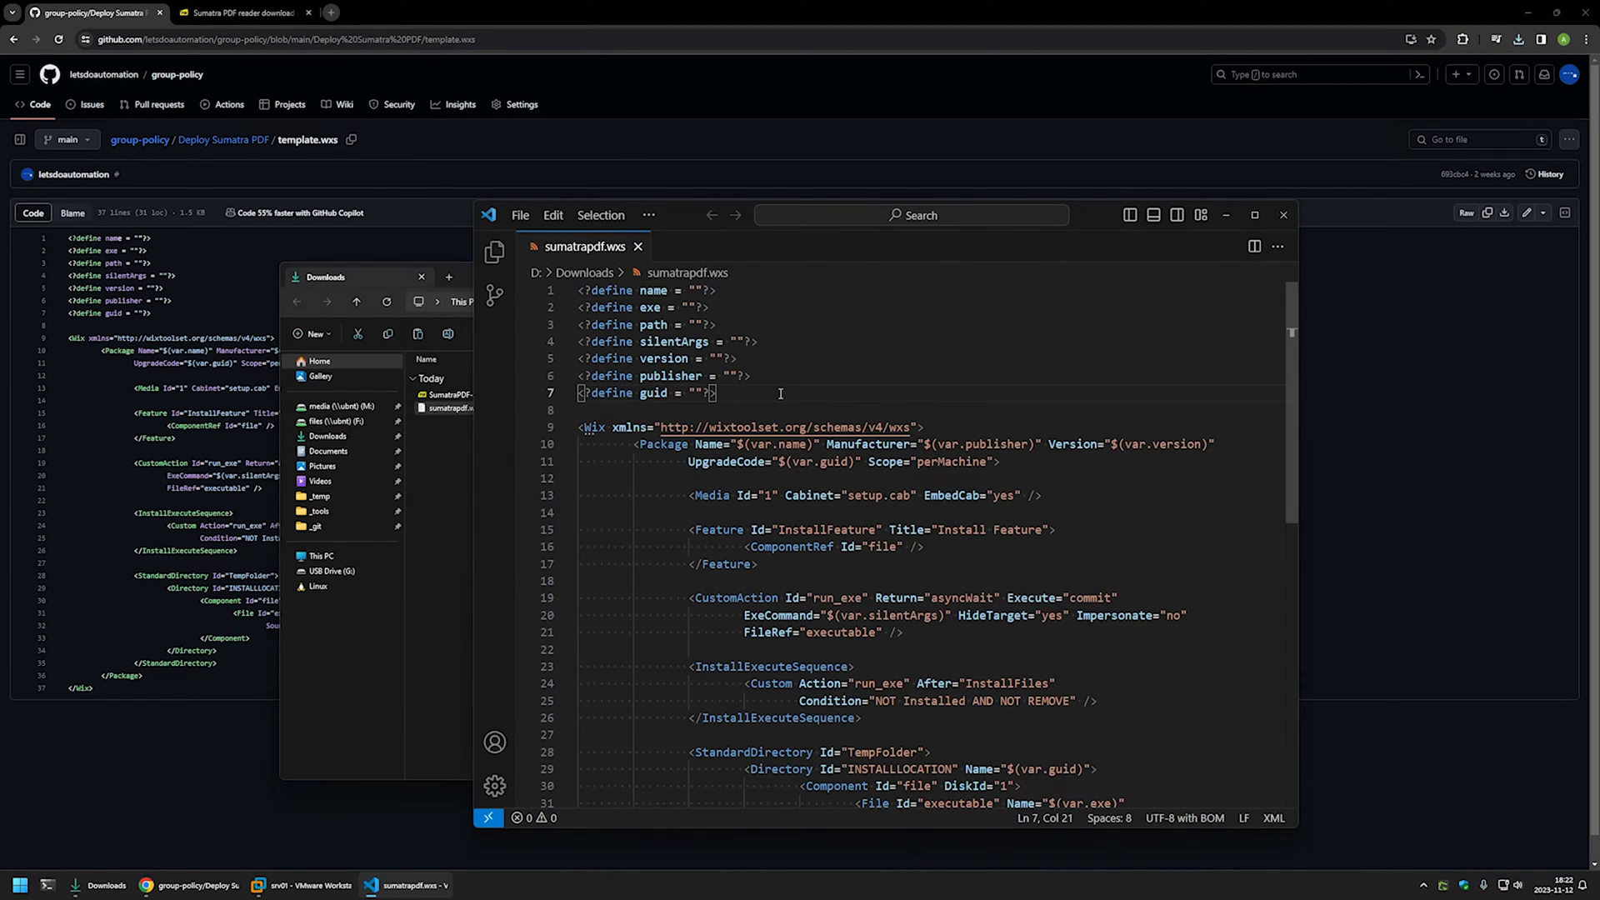
scroll(781, 393, down, 5)
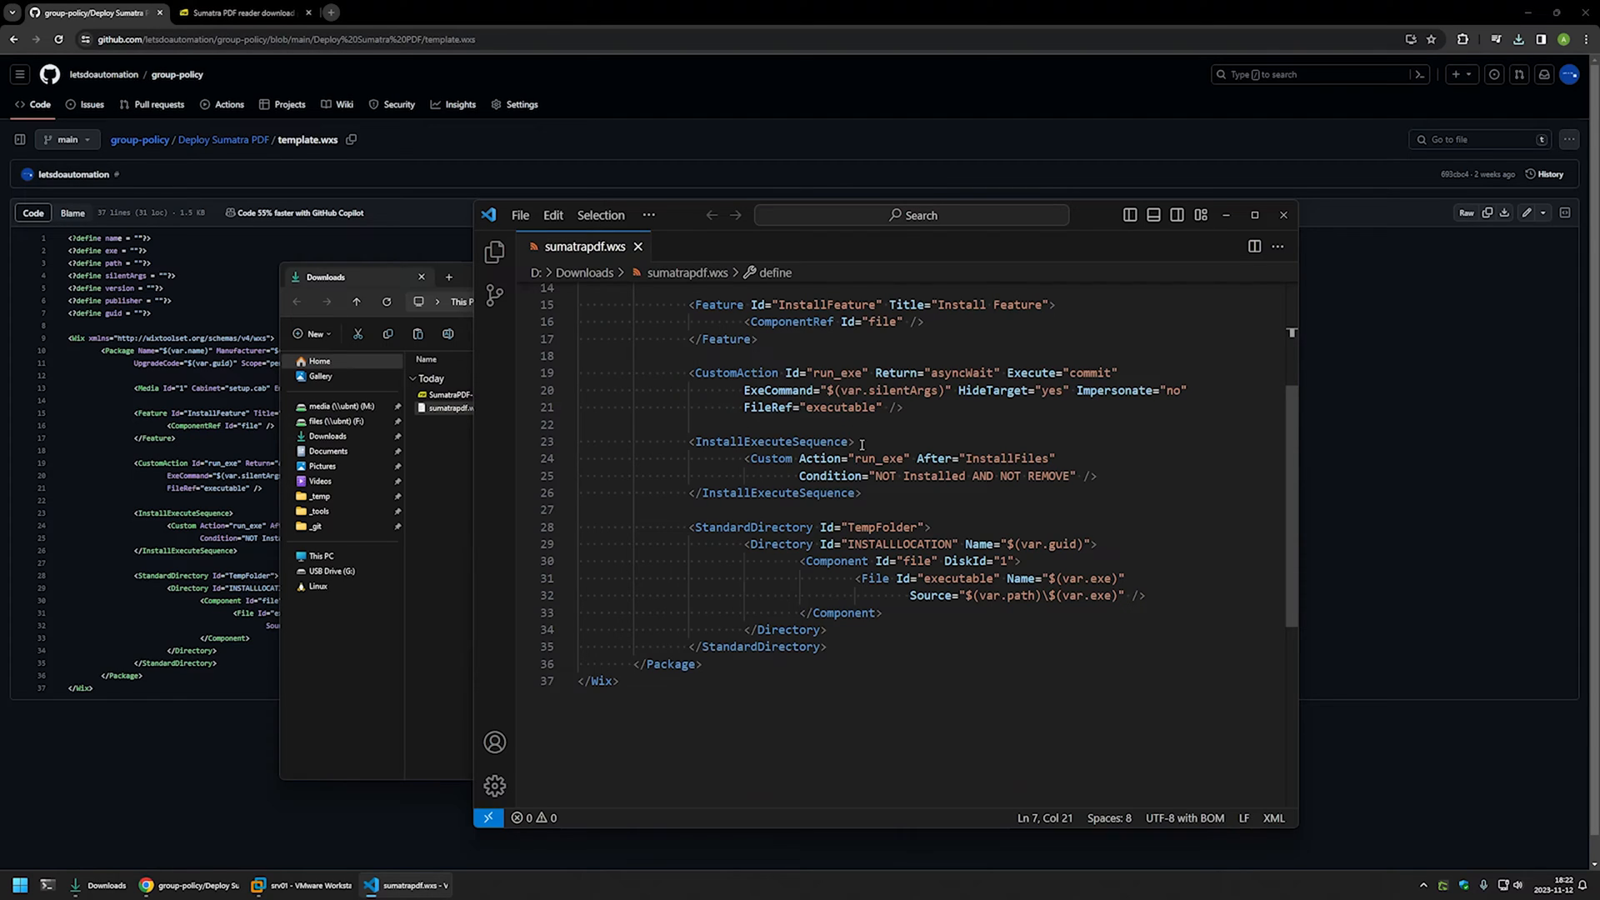
scroll(862, 445, up, 5)
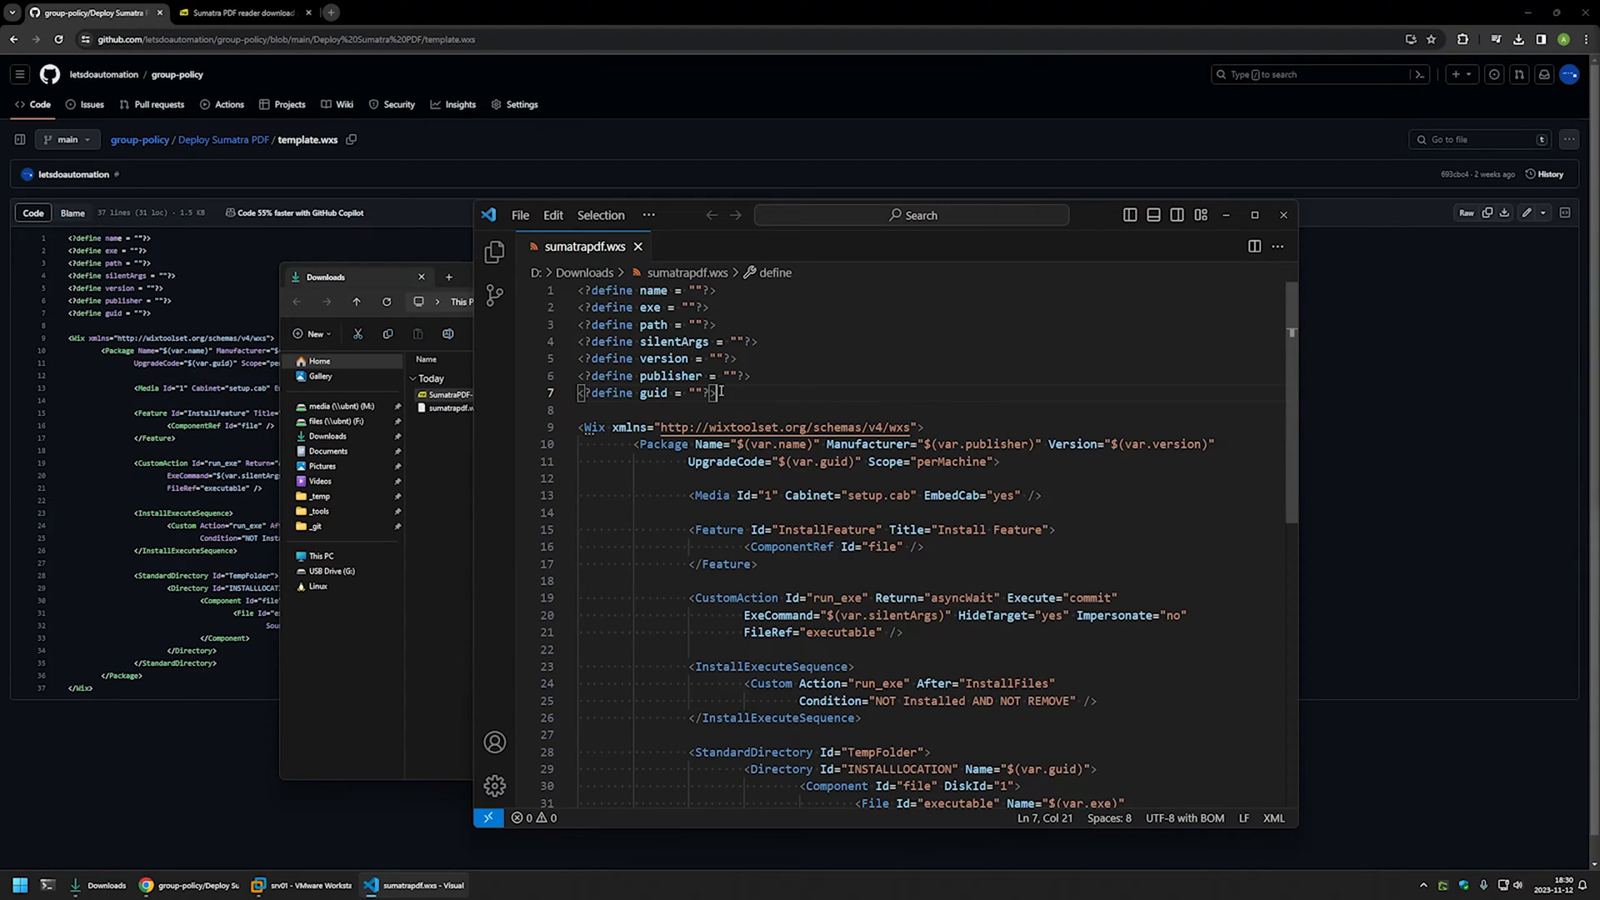
- Set the name variable in sumatrapdf.wxs to "SumatraPDF Installer" and save the file
key(ctrl+shift+Home)
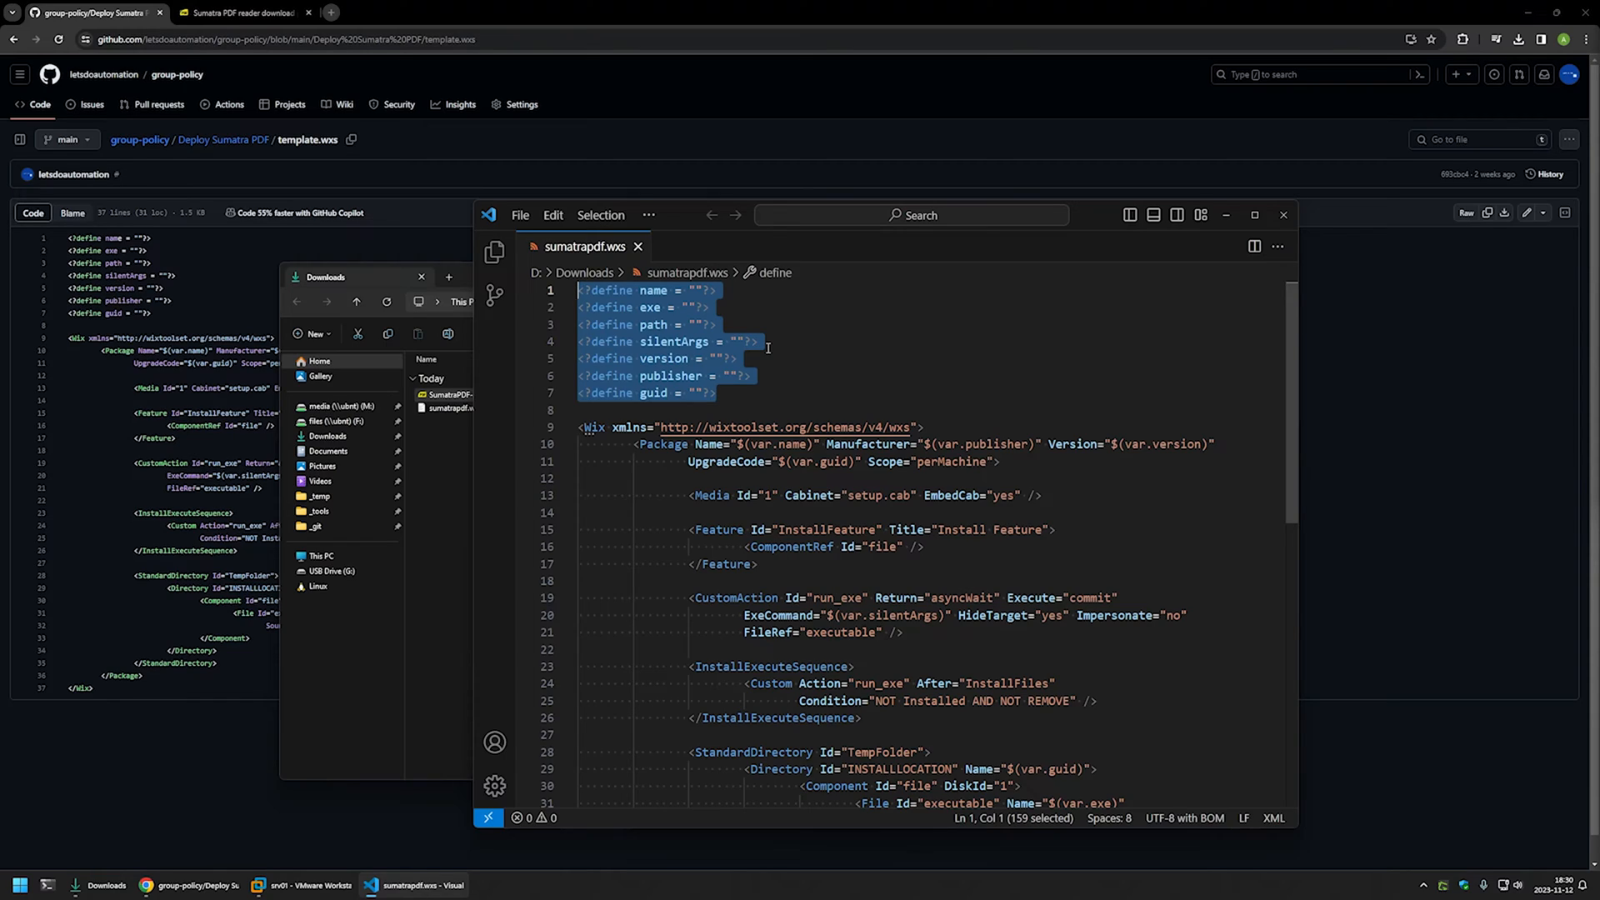
click(768, 348)
double_click(653, 290)
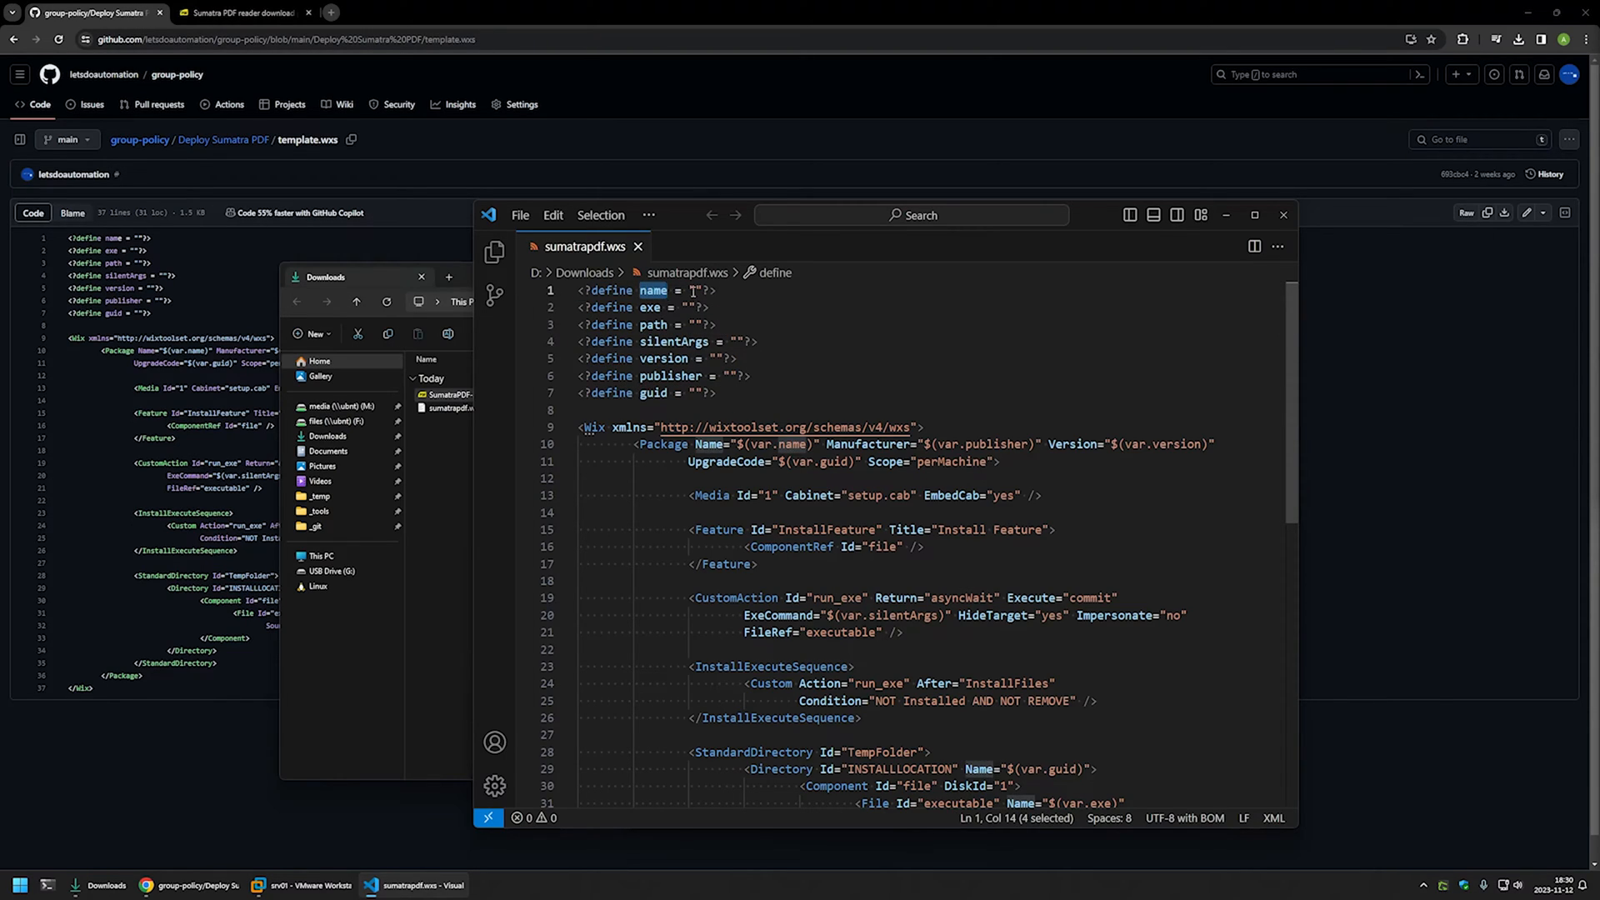
click(699, 290)
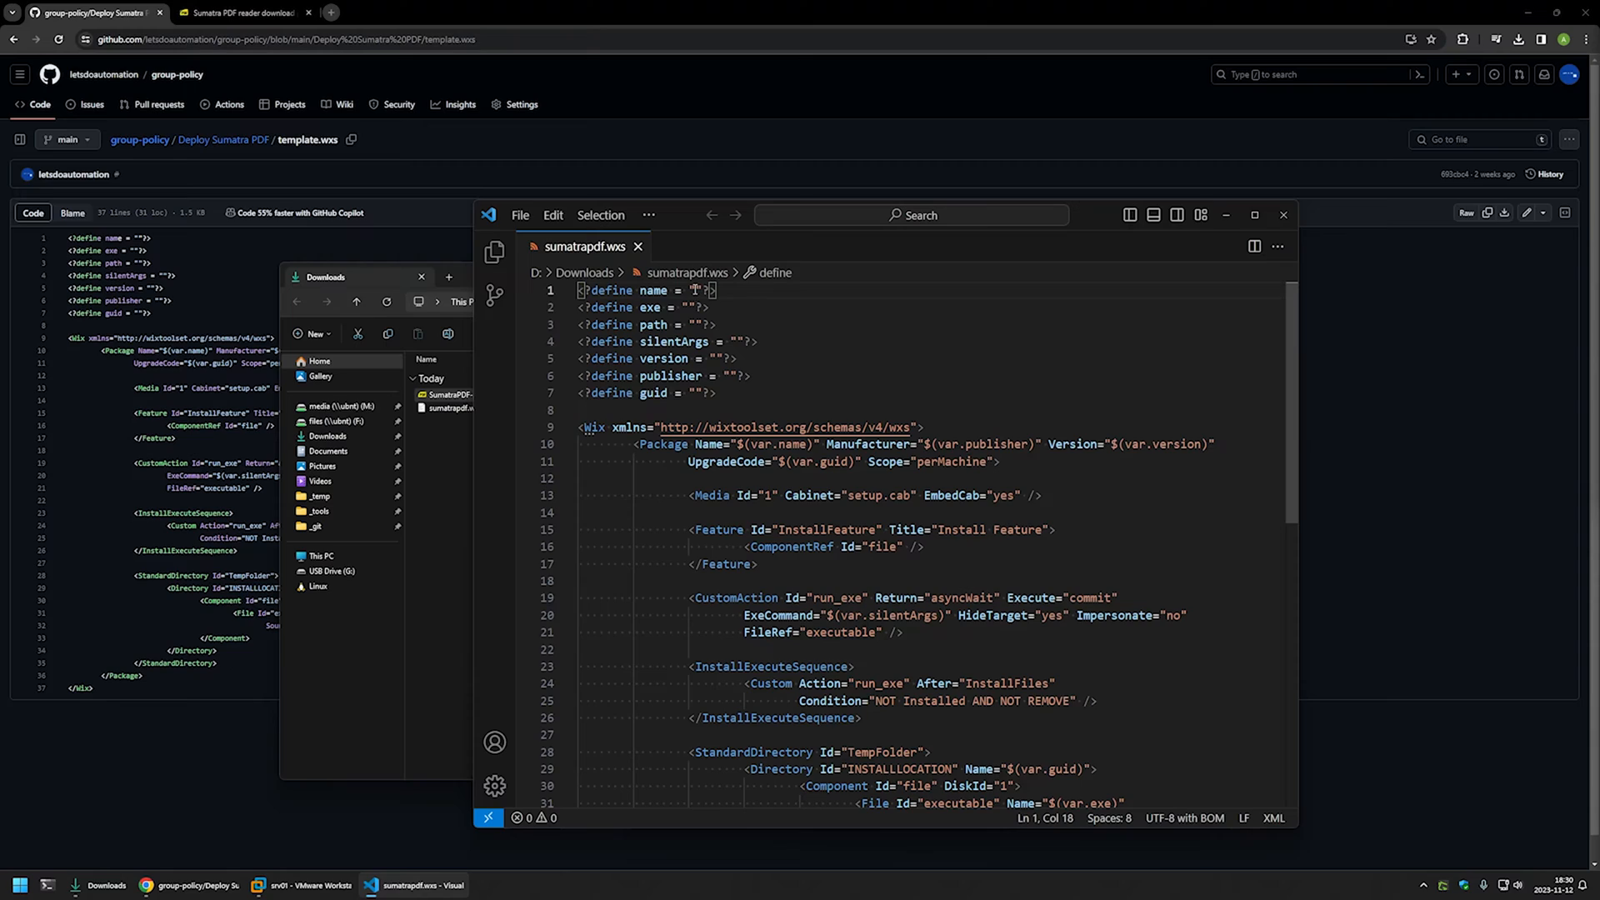
text(SumatraPDF )
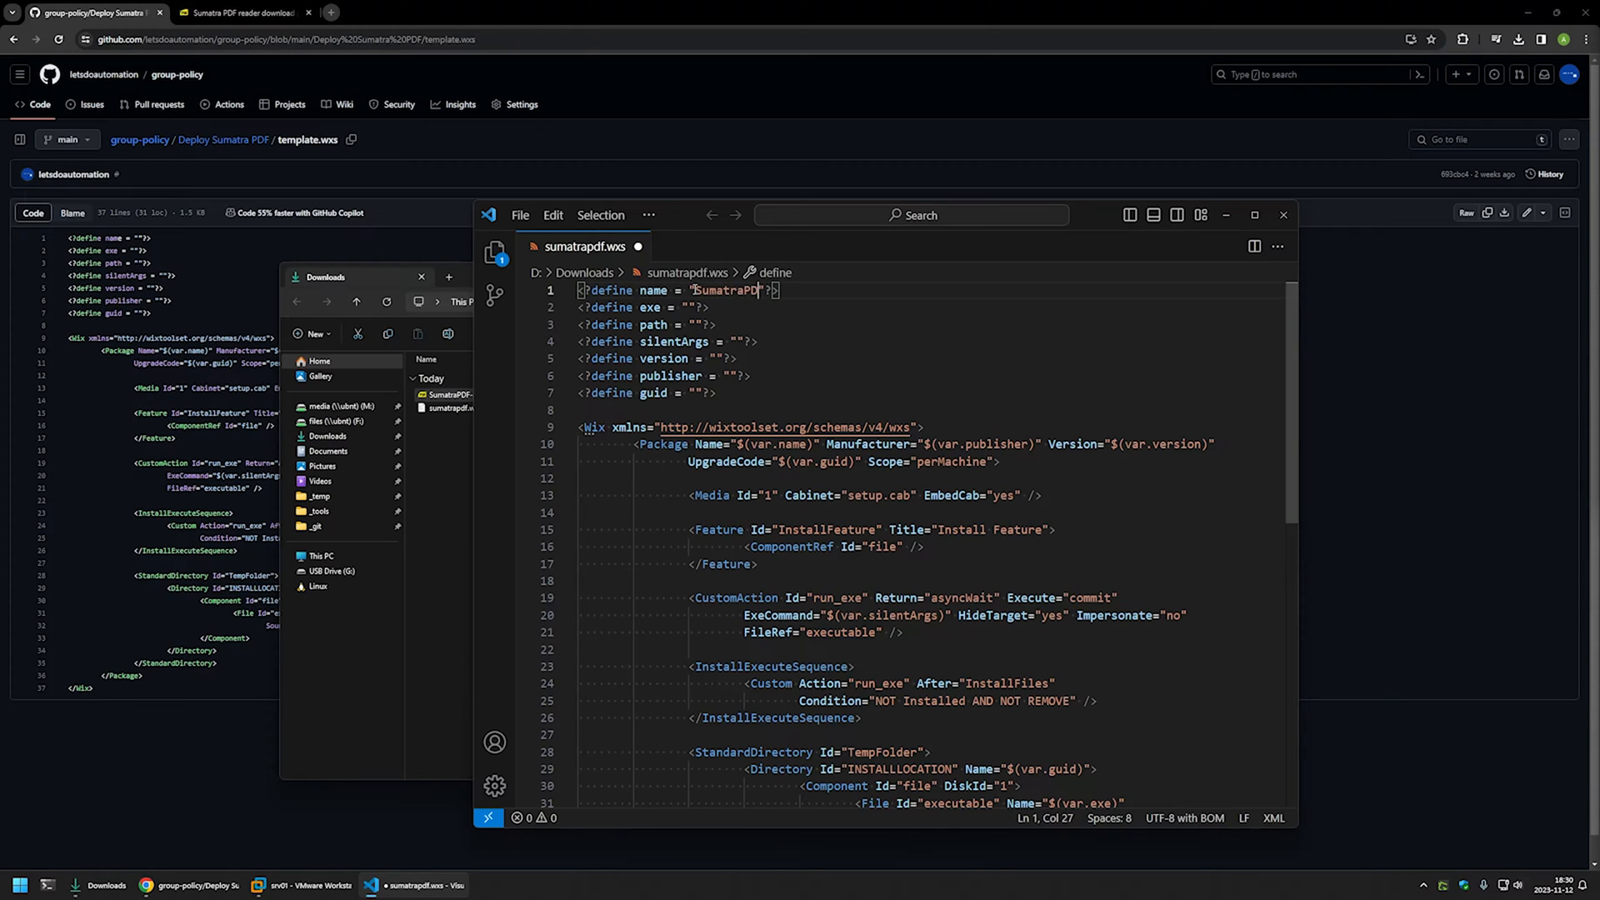
text(Installer)
key(ctrl+s)
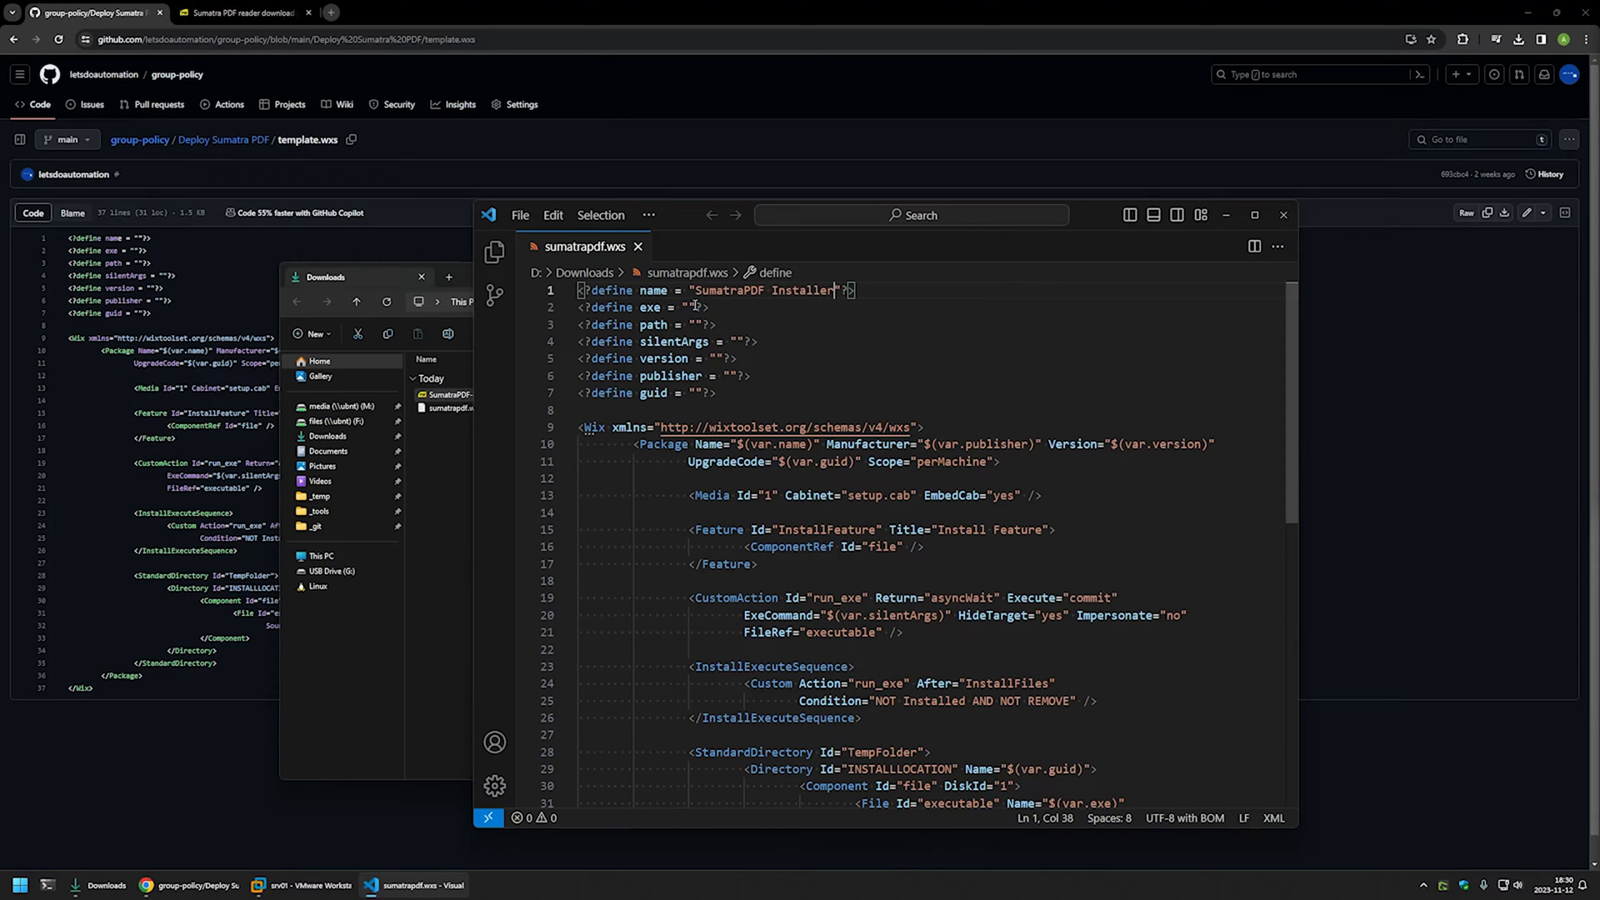
- Copy the installer's full file name from the Downloads folder and set the exe variable to "SumatraPDF-3.5.2-64-install.exe"
click(689, 307)
click(450, 394)
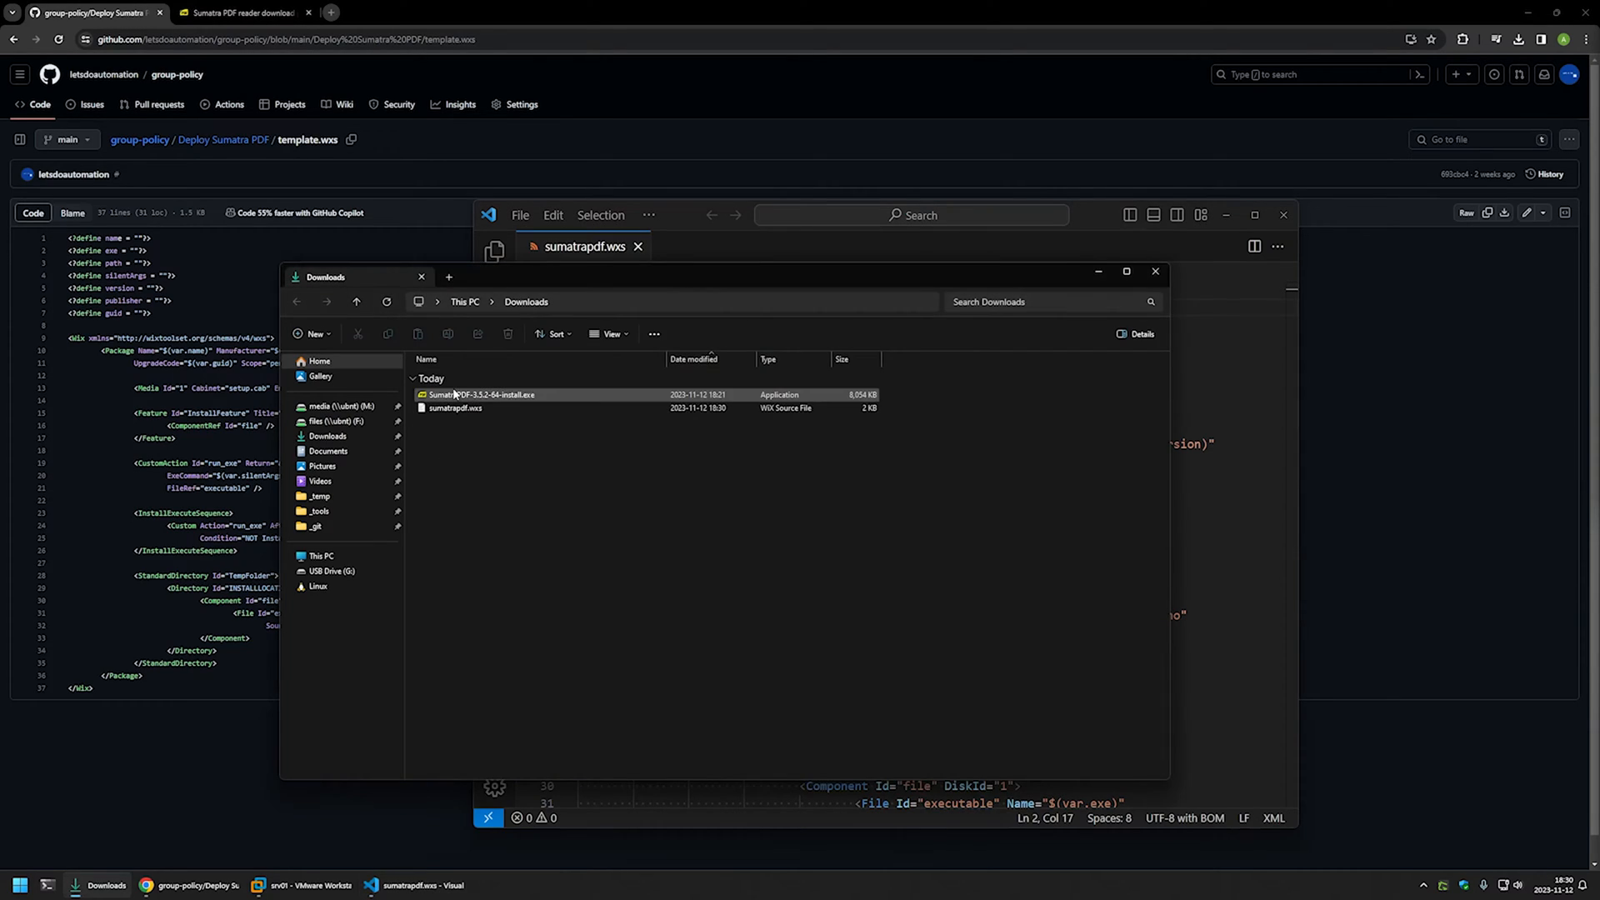
right_click(448, 393)
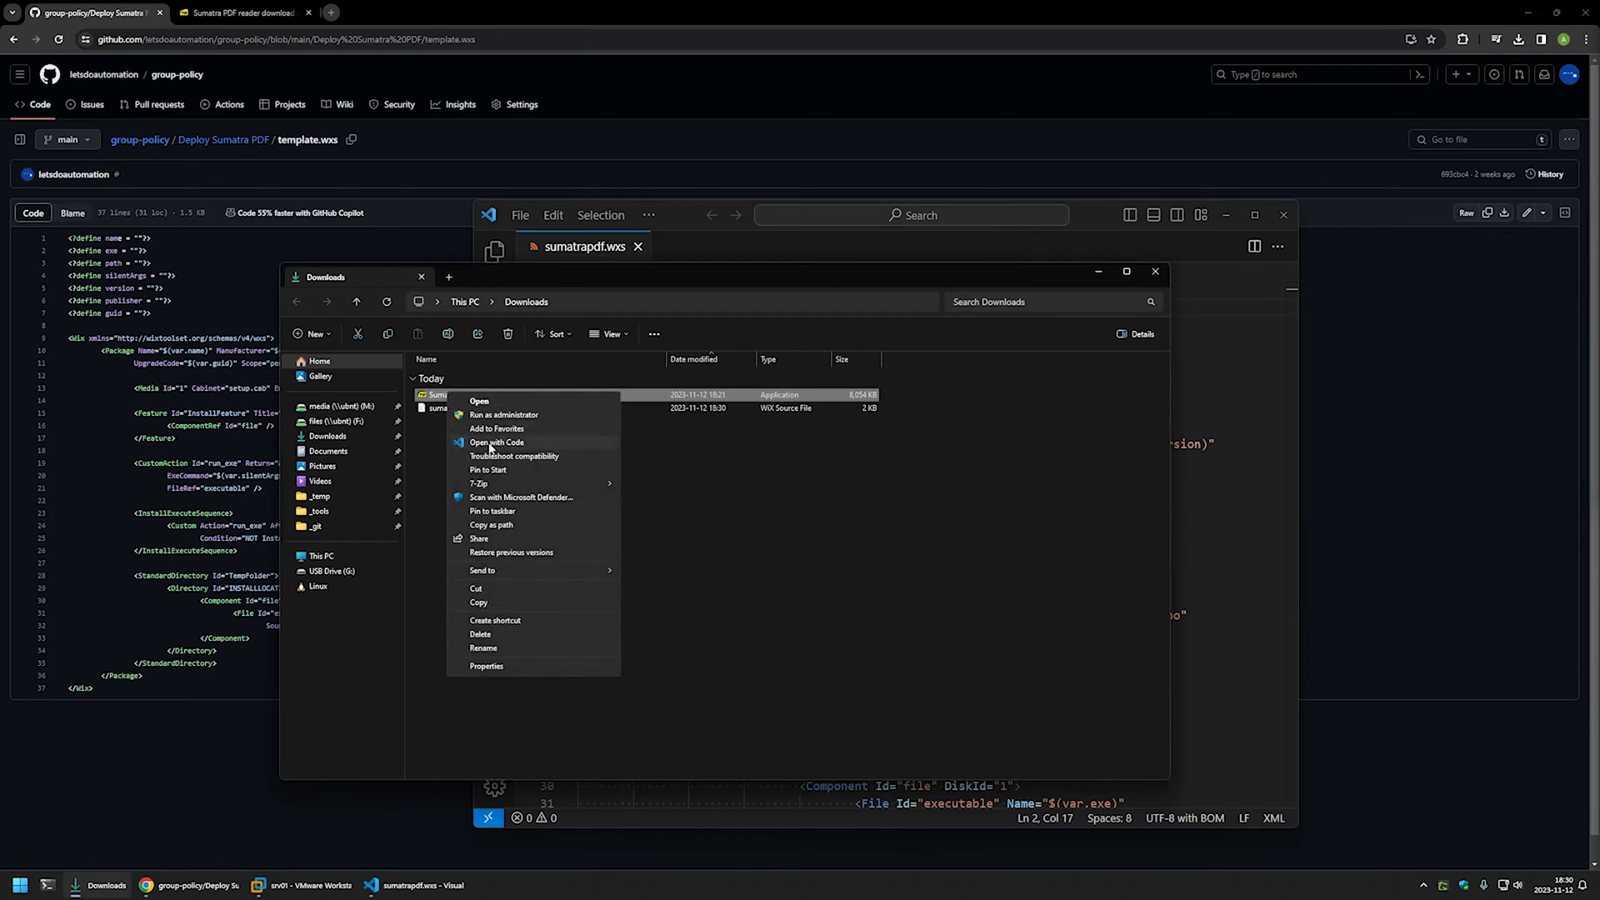
click(484, 648)
drag(543, 394, 425, 395)
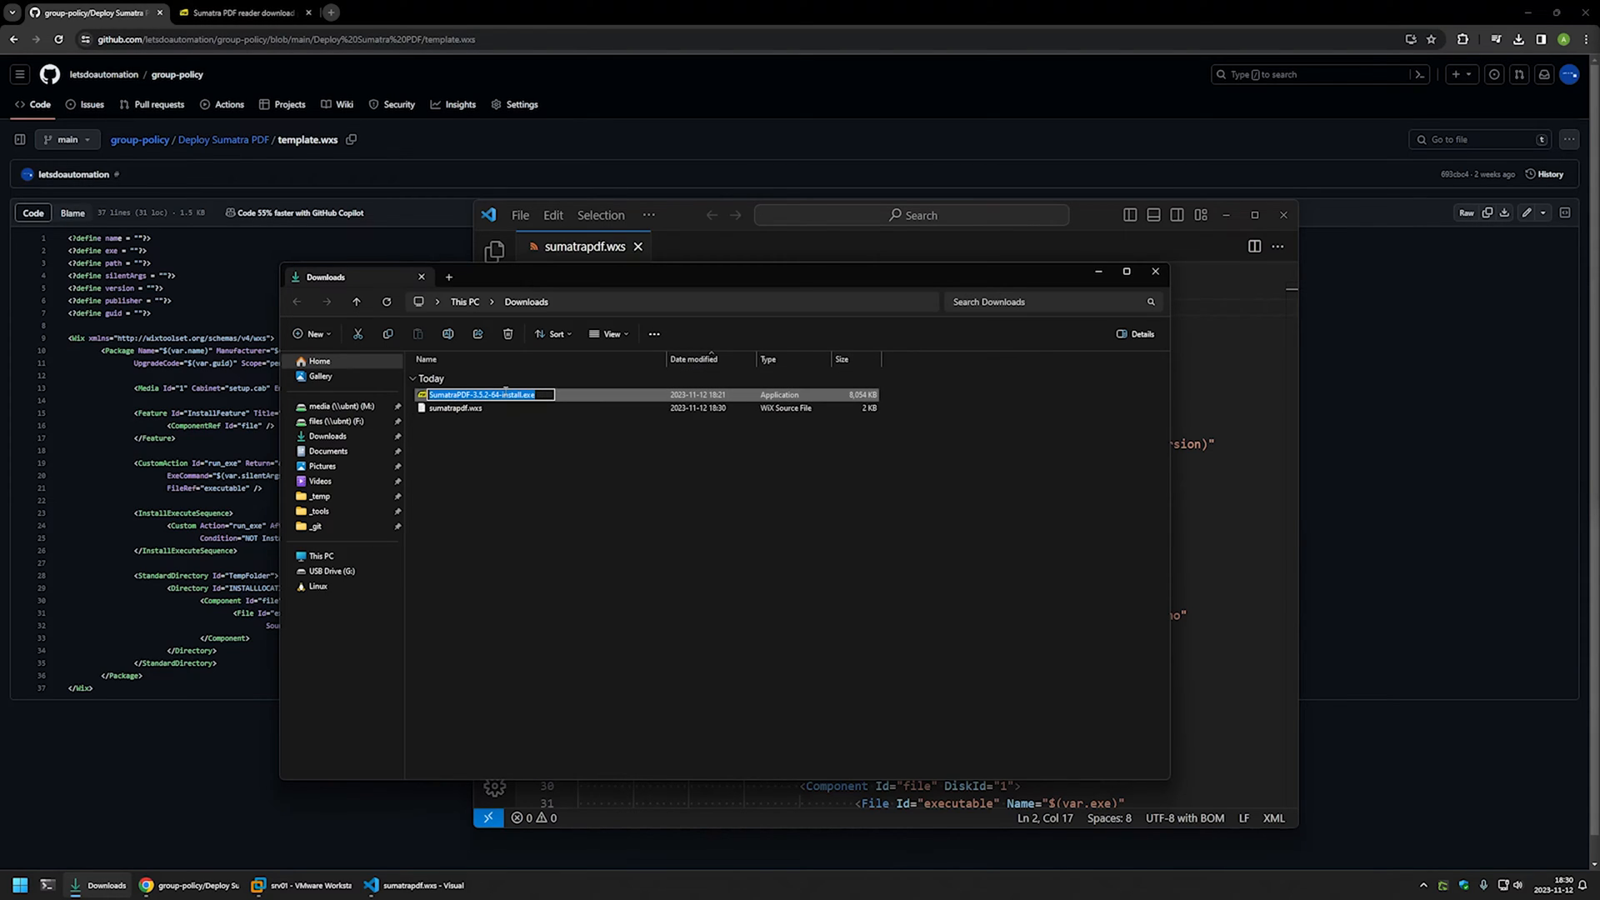
right_click(503, 393)
click(433, 432)
click(687, 222)
key(ctrl+v)
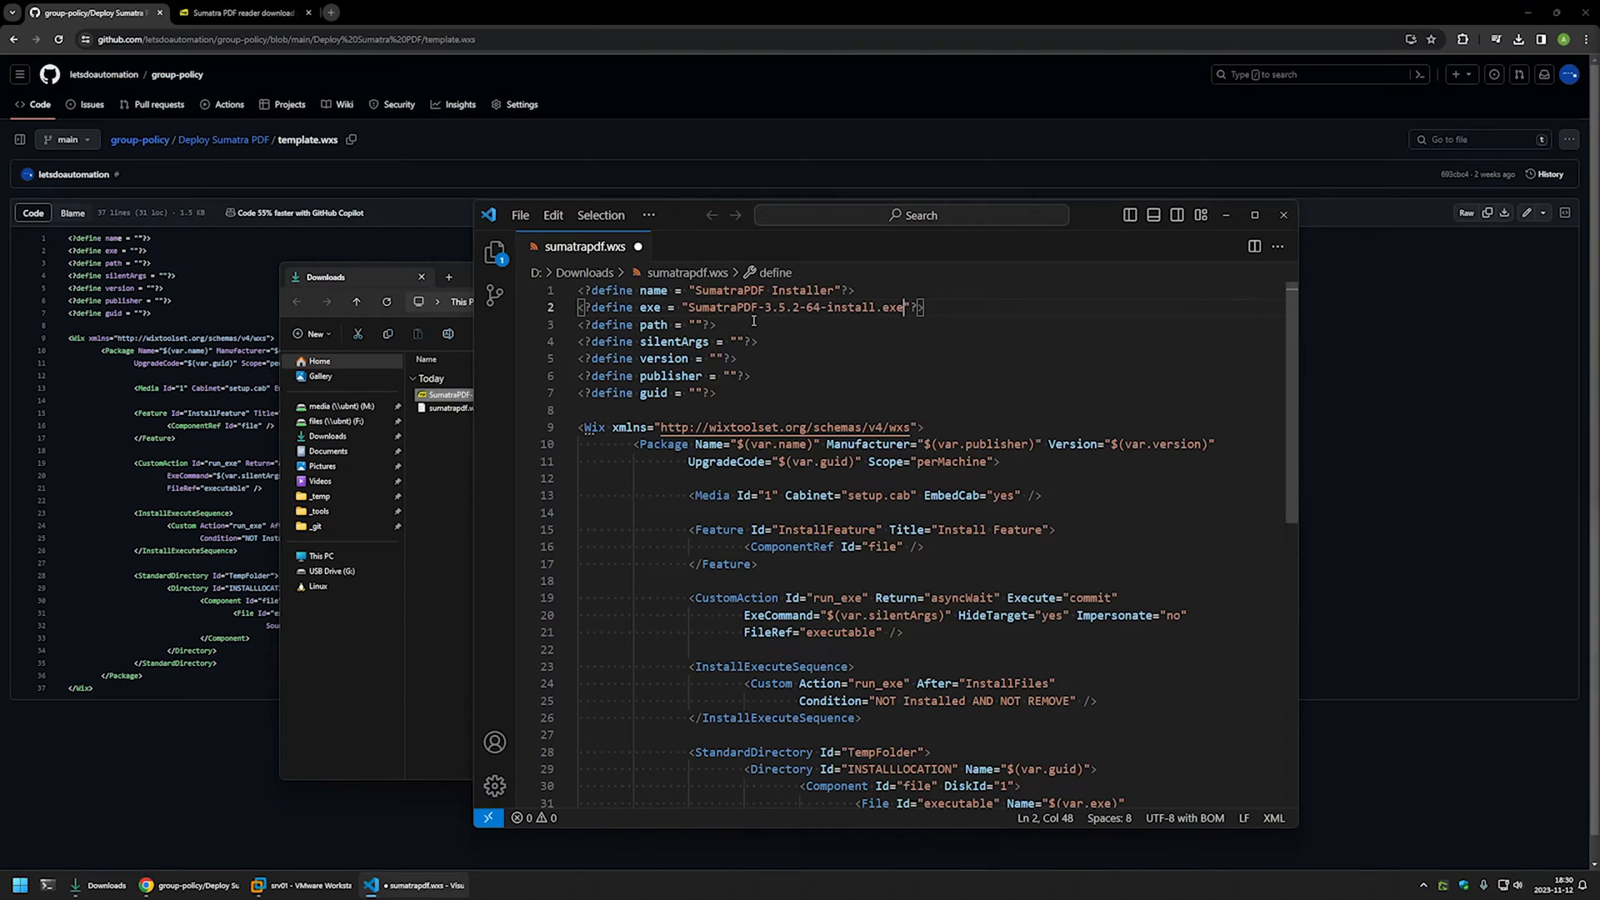
- Set the path variable to "D:\Downloads" and save sumatrapdf.wxs
click(699, 324)
text(D:\Downloads)
key(ctrl+s)
- Copy the silent switch from the GitHub readme and set the silentArgs variable in sumatrapdf.wxs to "-s -all-users"
double_click(658, 342)
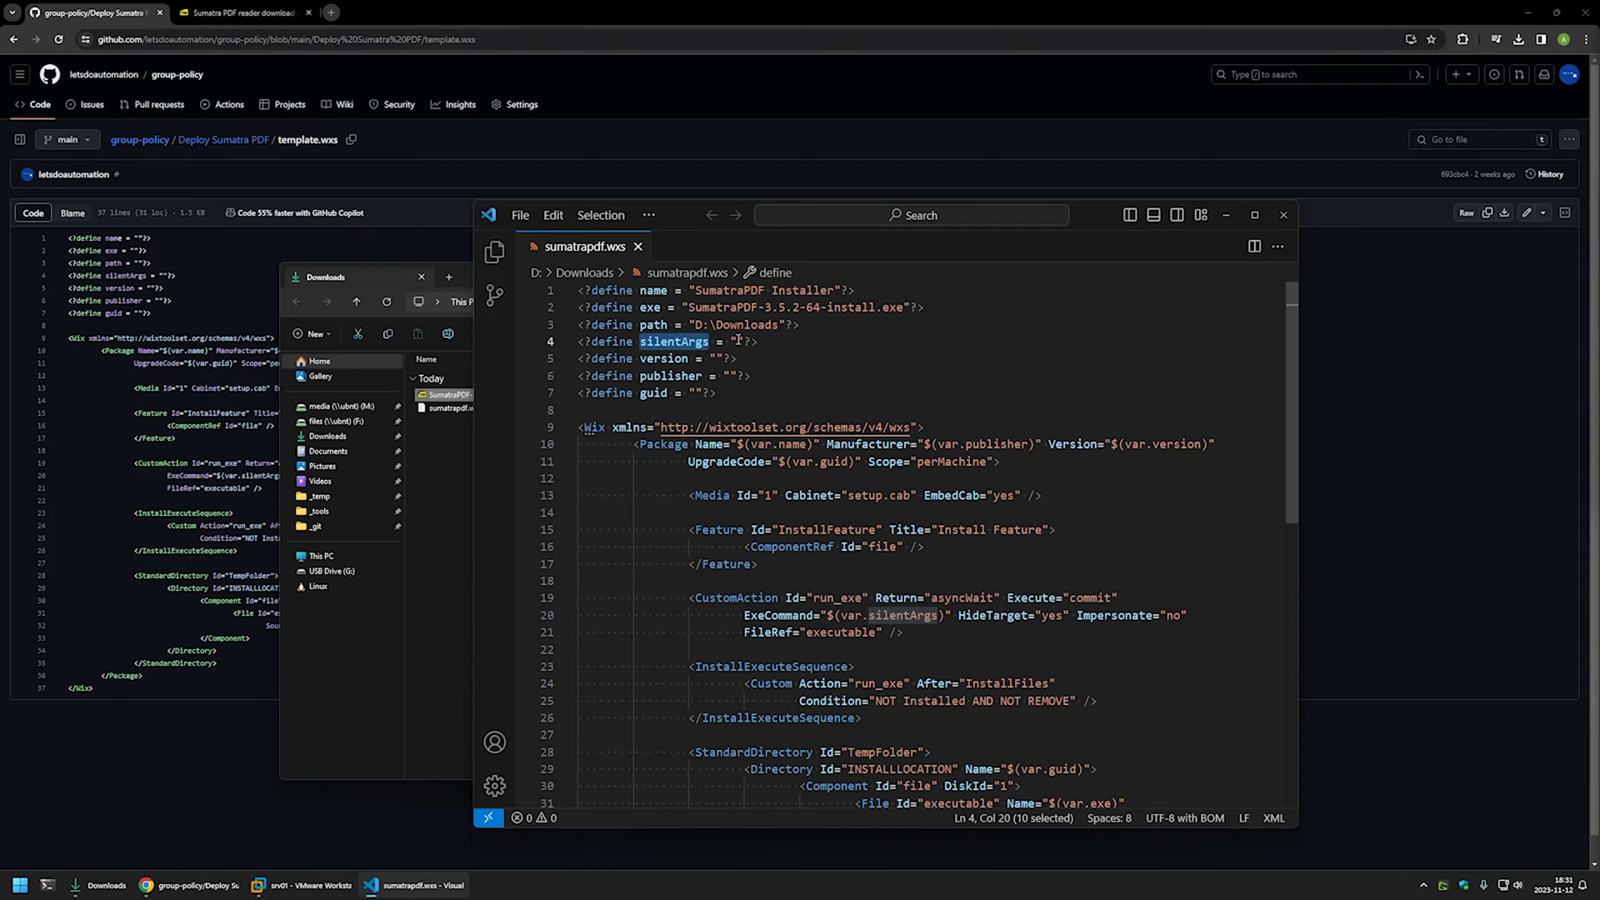
click(222, 140)
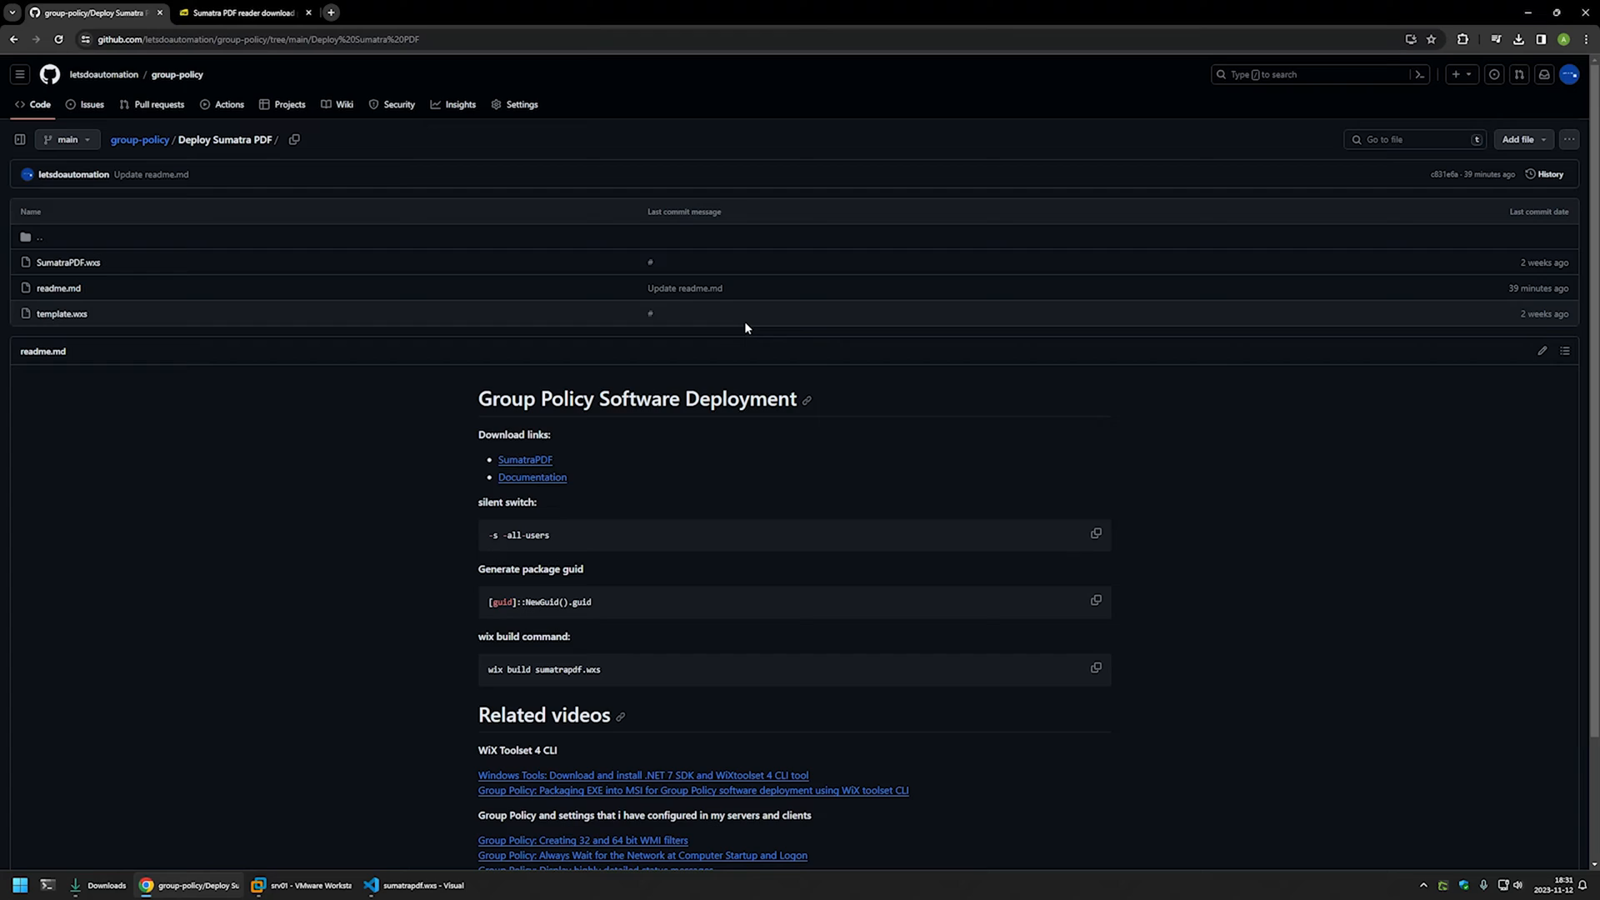
scroll(745, 328, down, 2)
drag(561, 388, 472, 392)
right_click(511, 385)
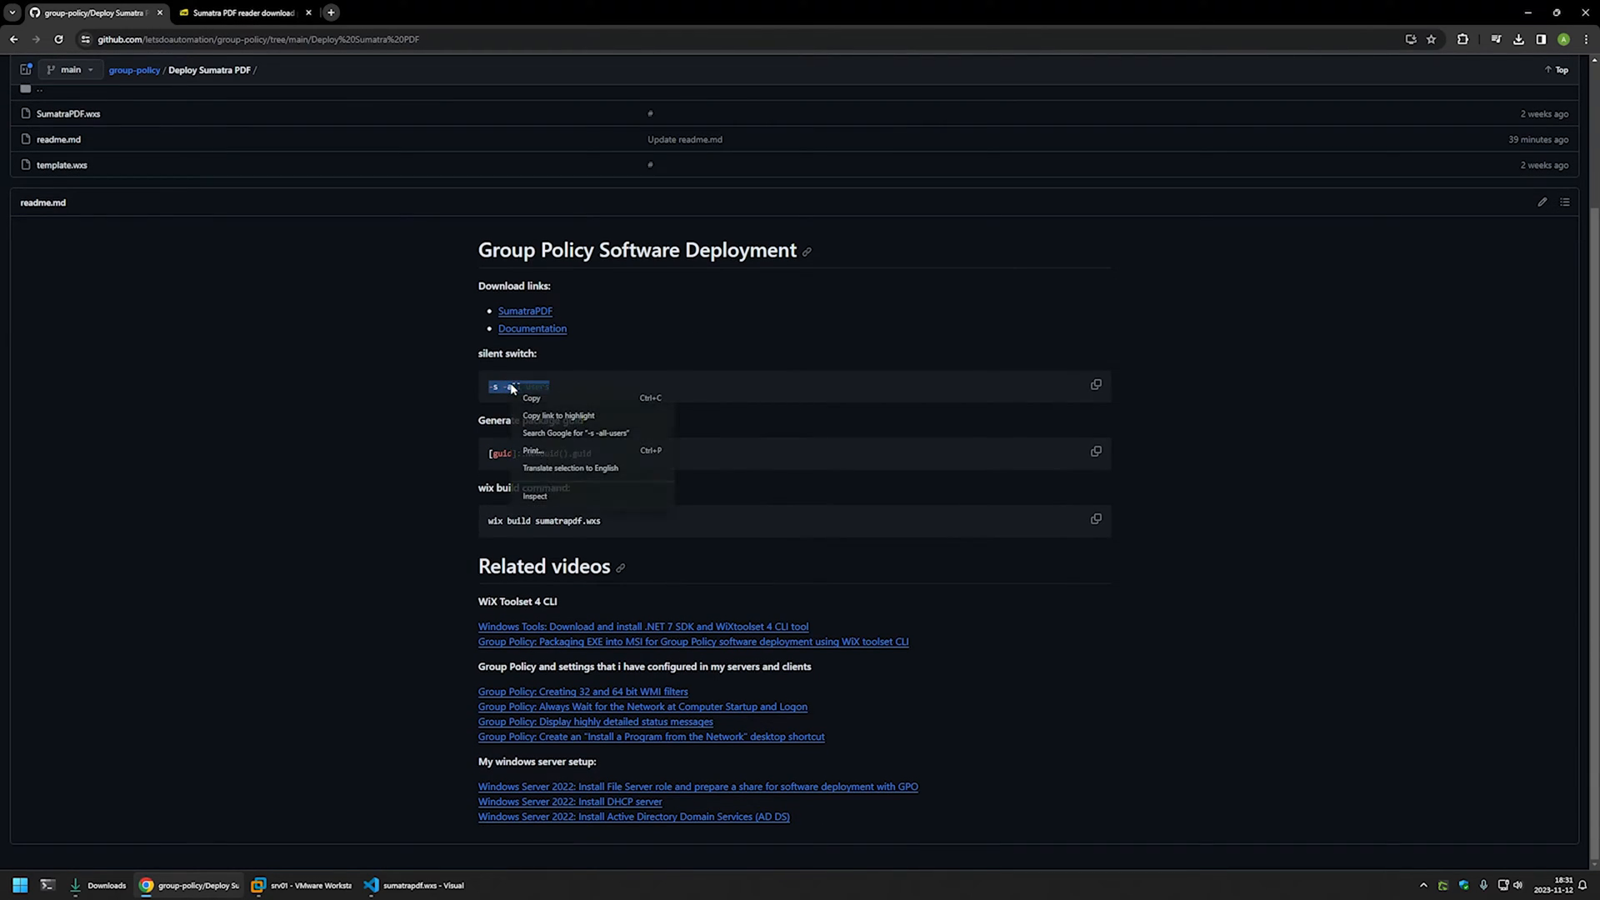
click(534, 396)
click(415, 886)
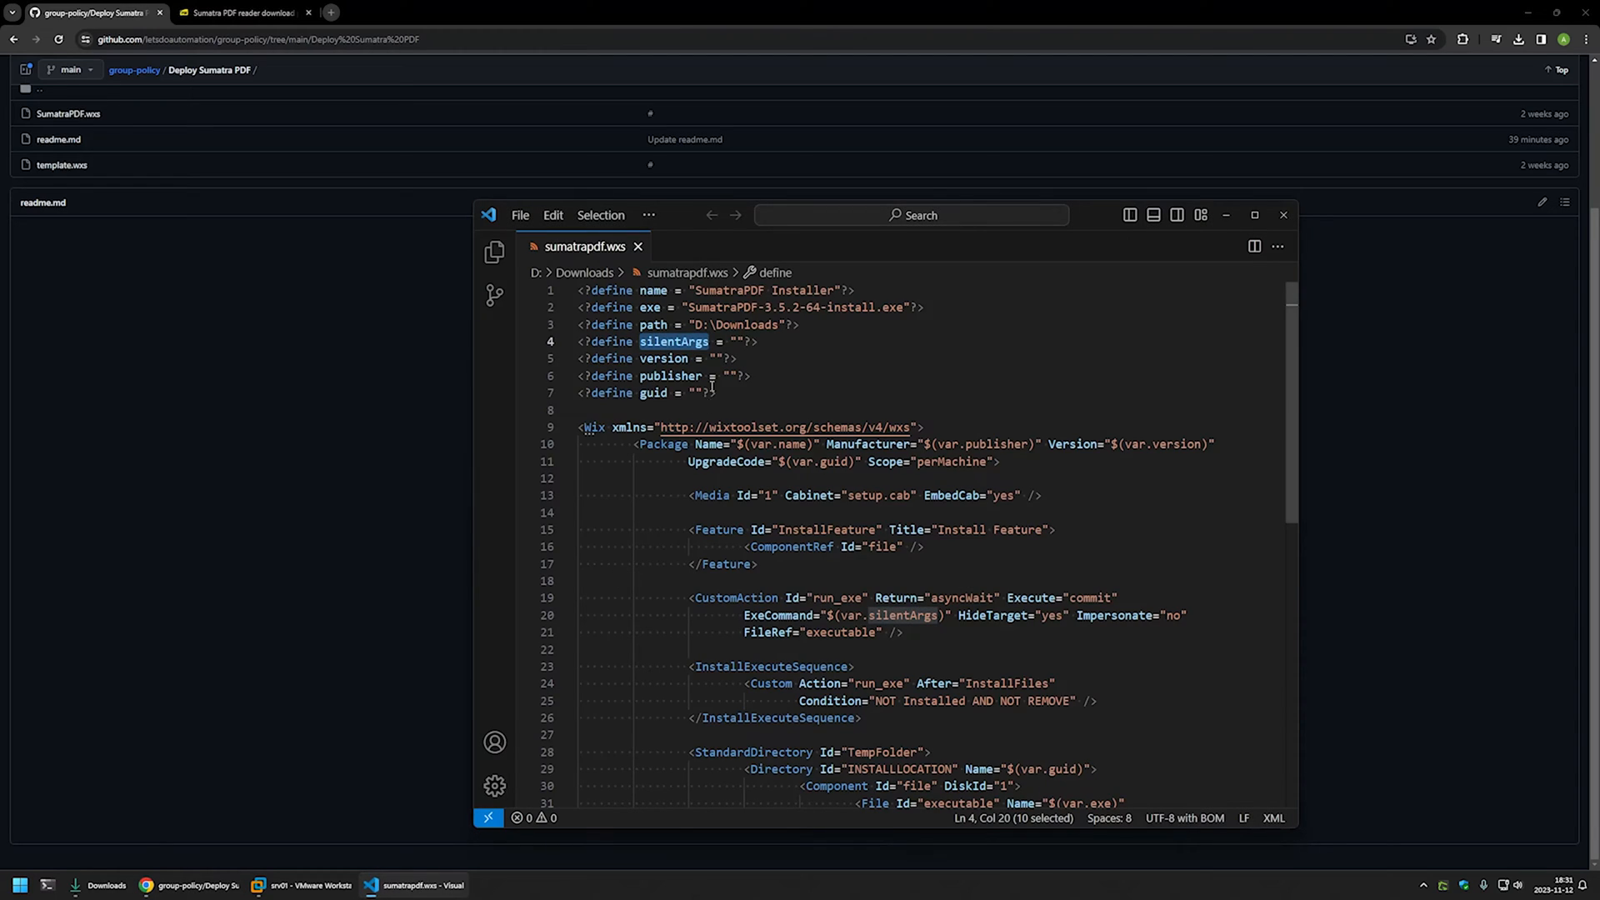
click(734, 341)
key(ctrl+v)
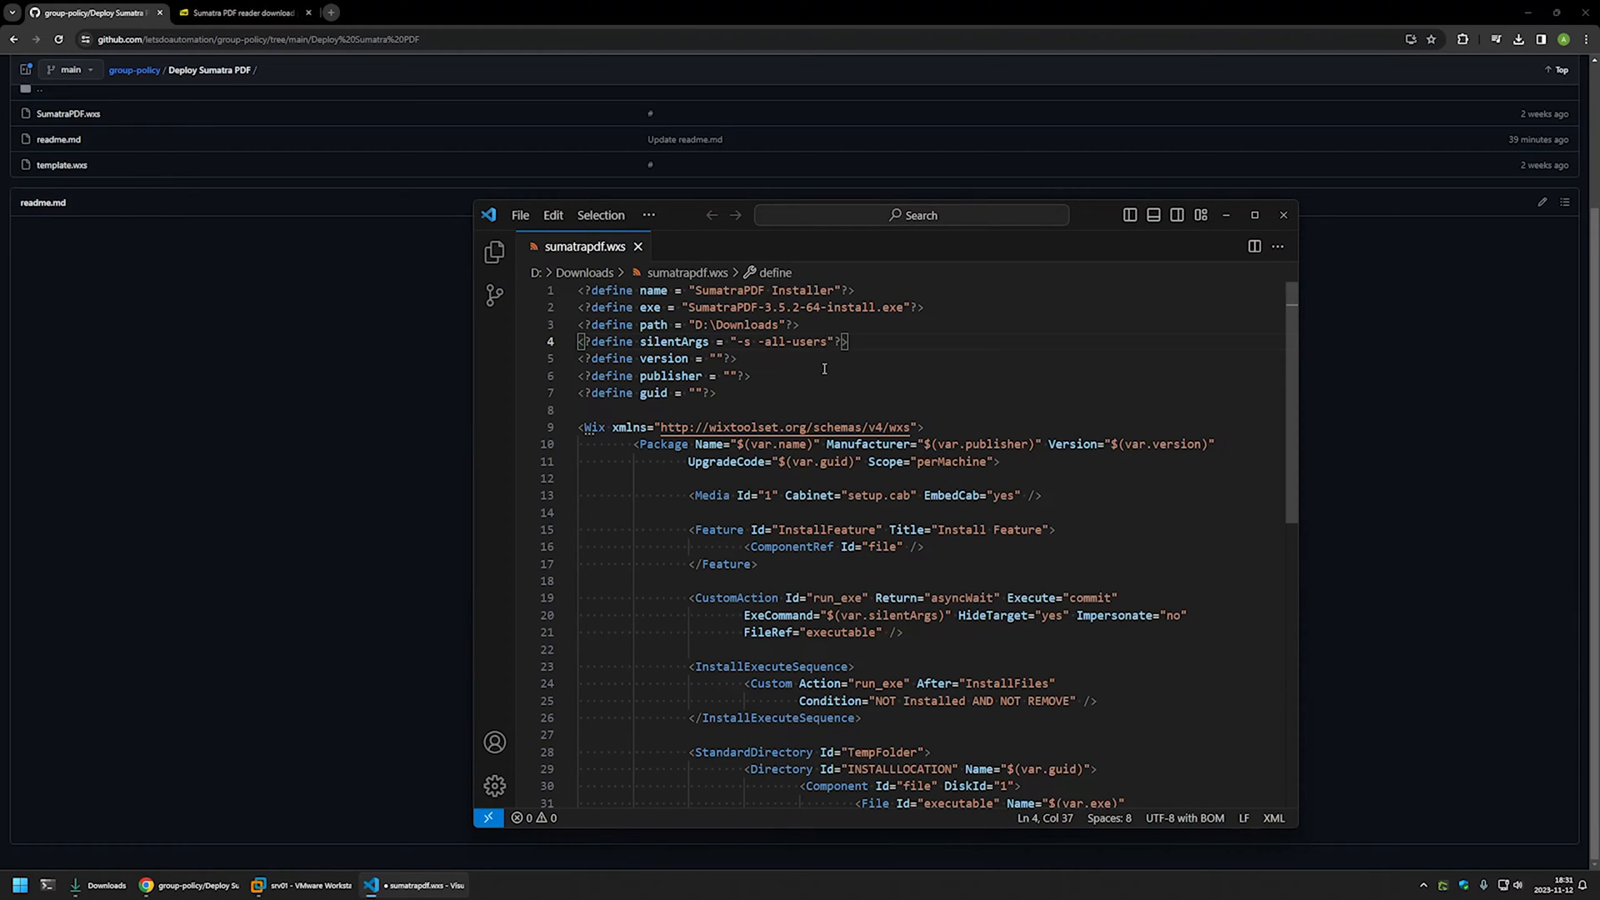
- Copy the version number from the exe value into the version variable as "3.5.2" and save sumatrapdf.wxs
double_click(664, 358)
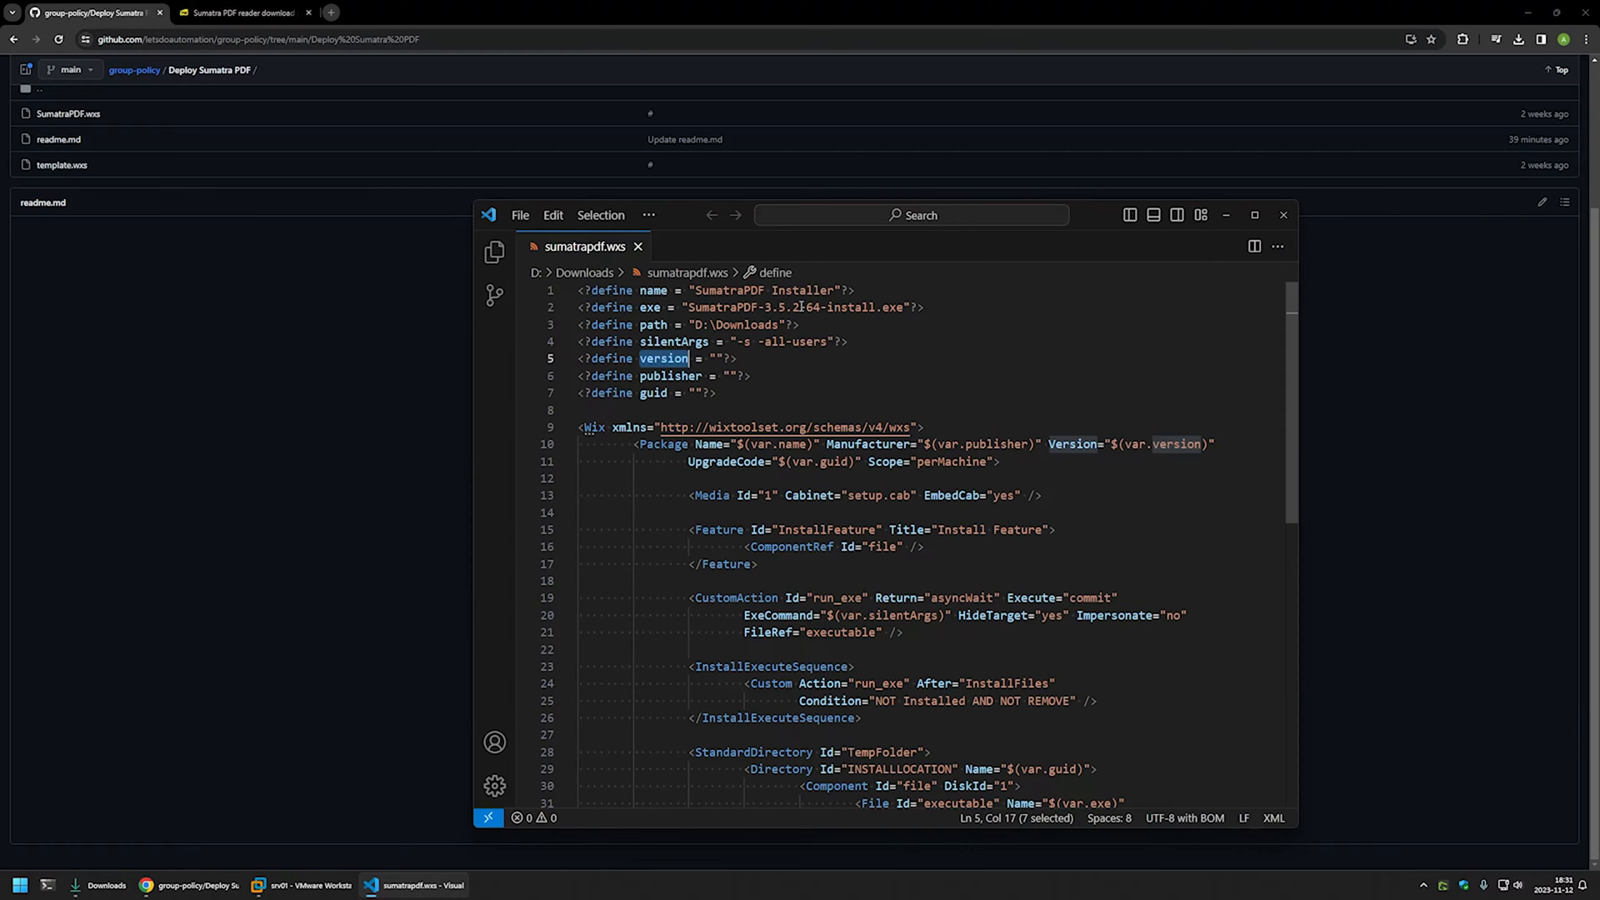
drag(796, 307, 766, 308)
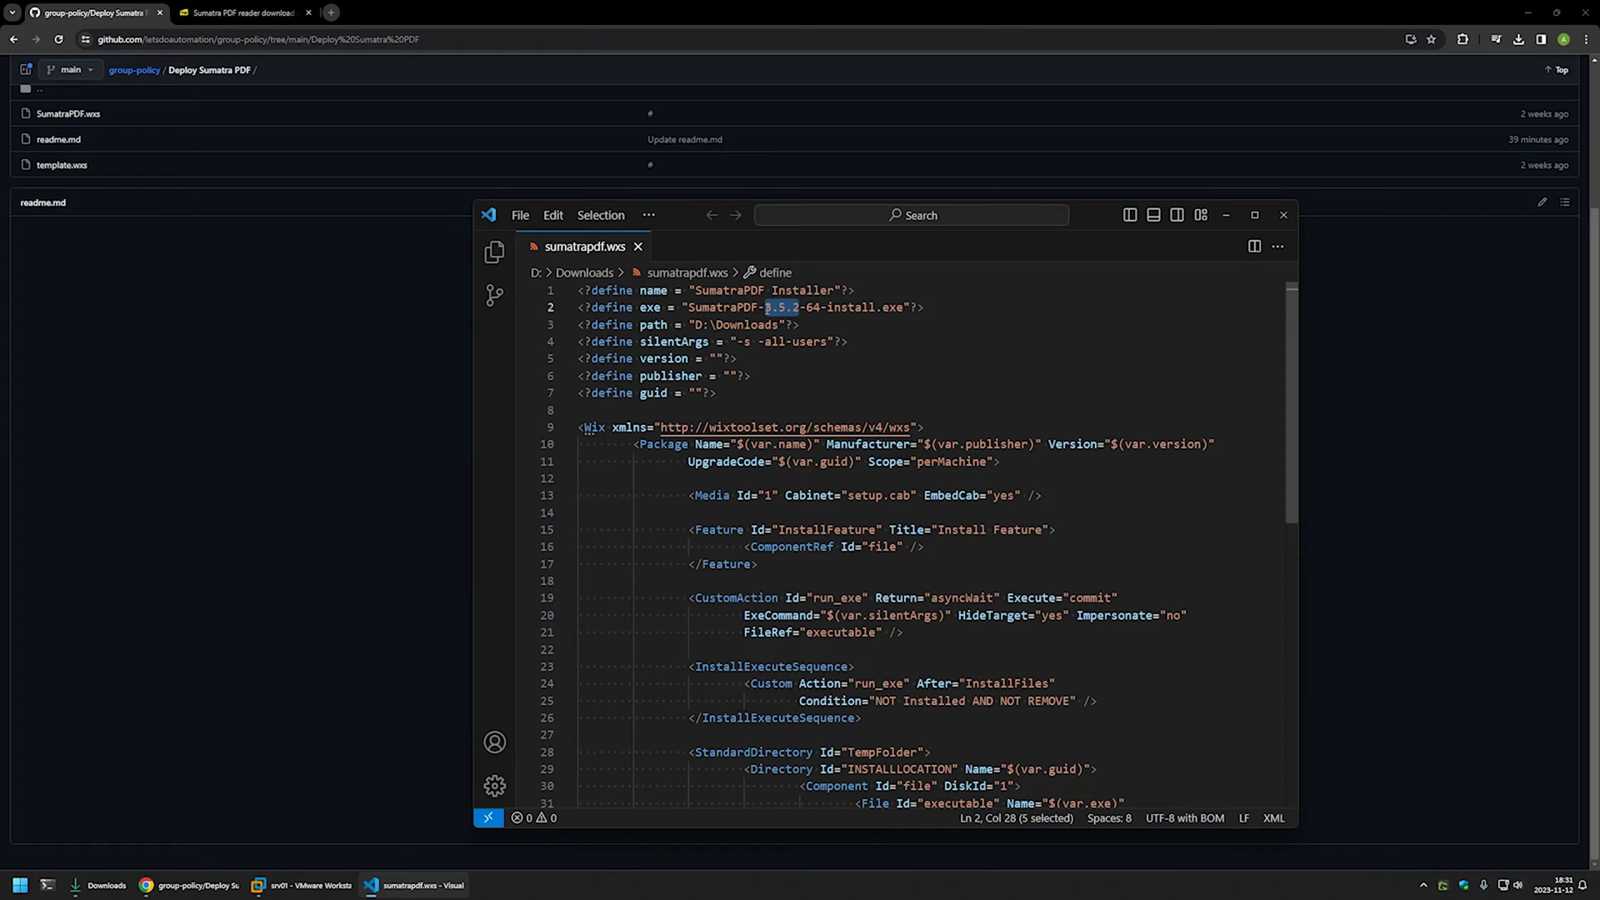
right_click(772, 309)
click(721, 358)
key(ctrl+v)
key(ctrl+s)
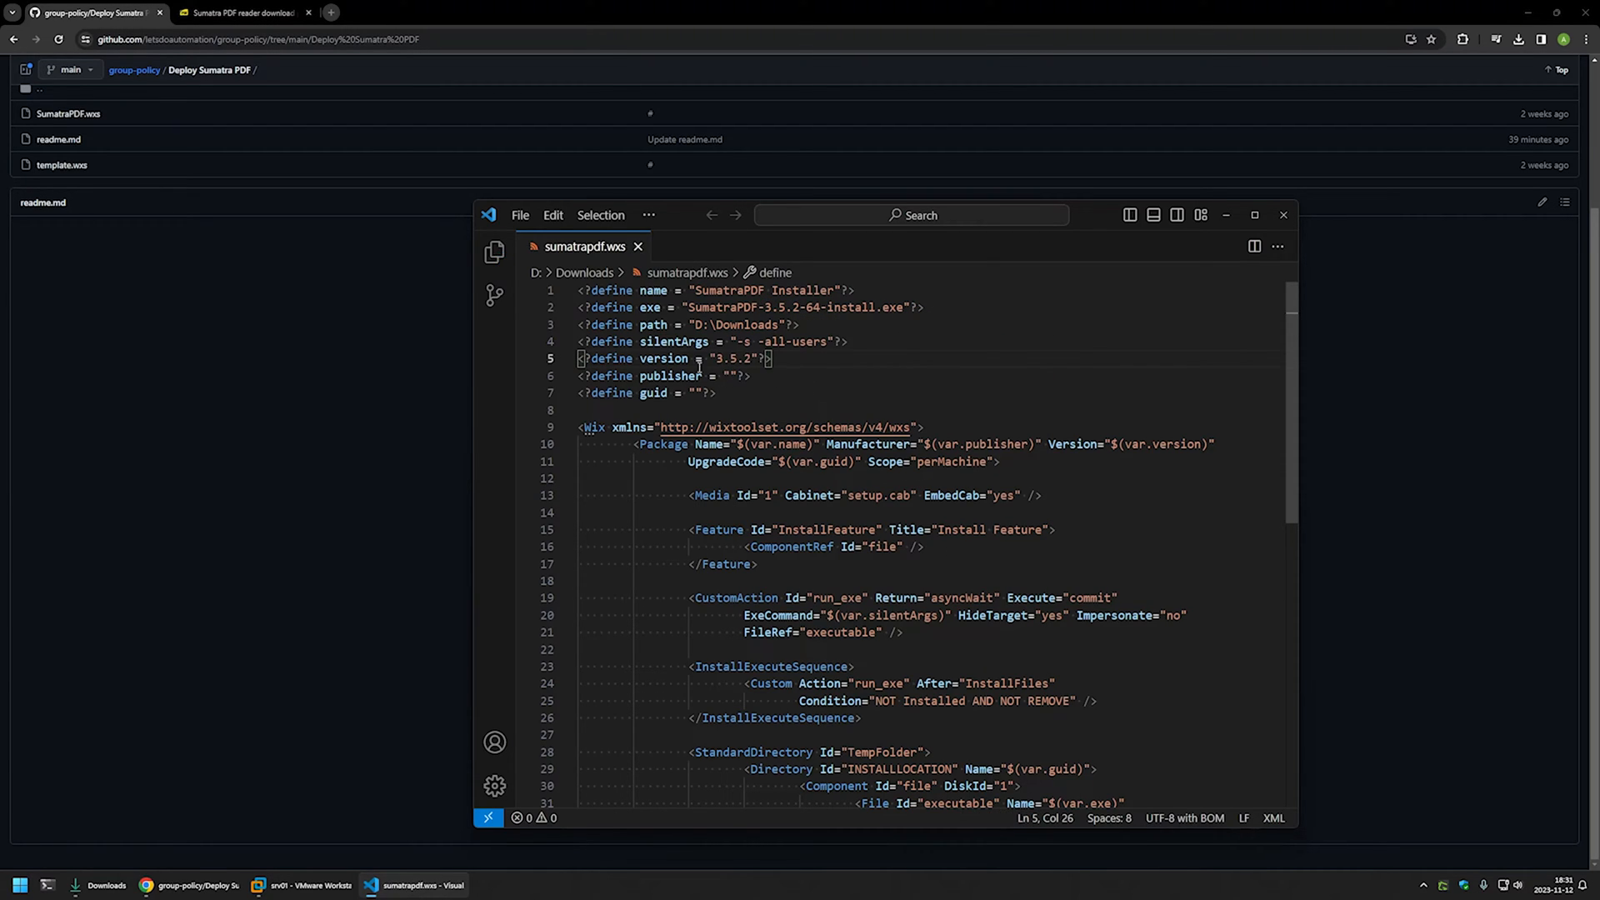
- Set the publisher variable to "letsdoautomation" and save sumatrapdf.wxs
click(732, 376)
text(letsd)
text(oauto)
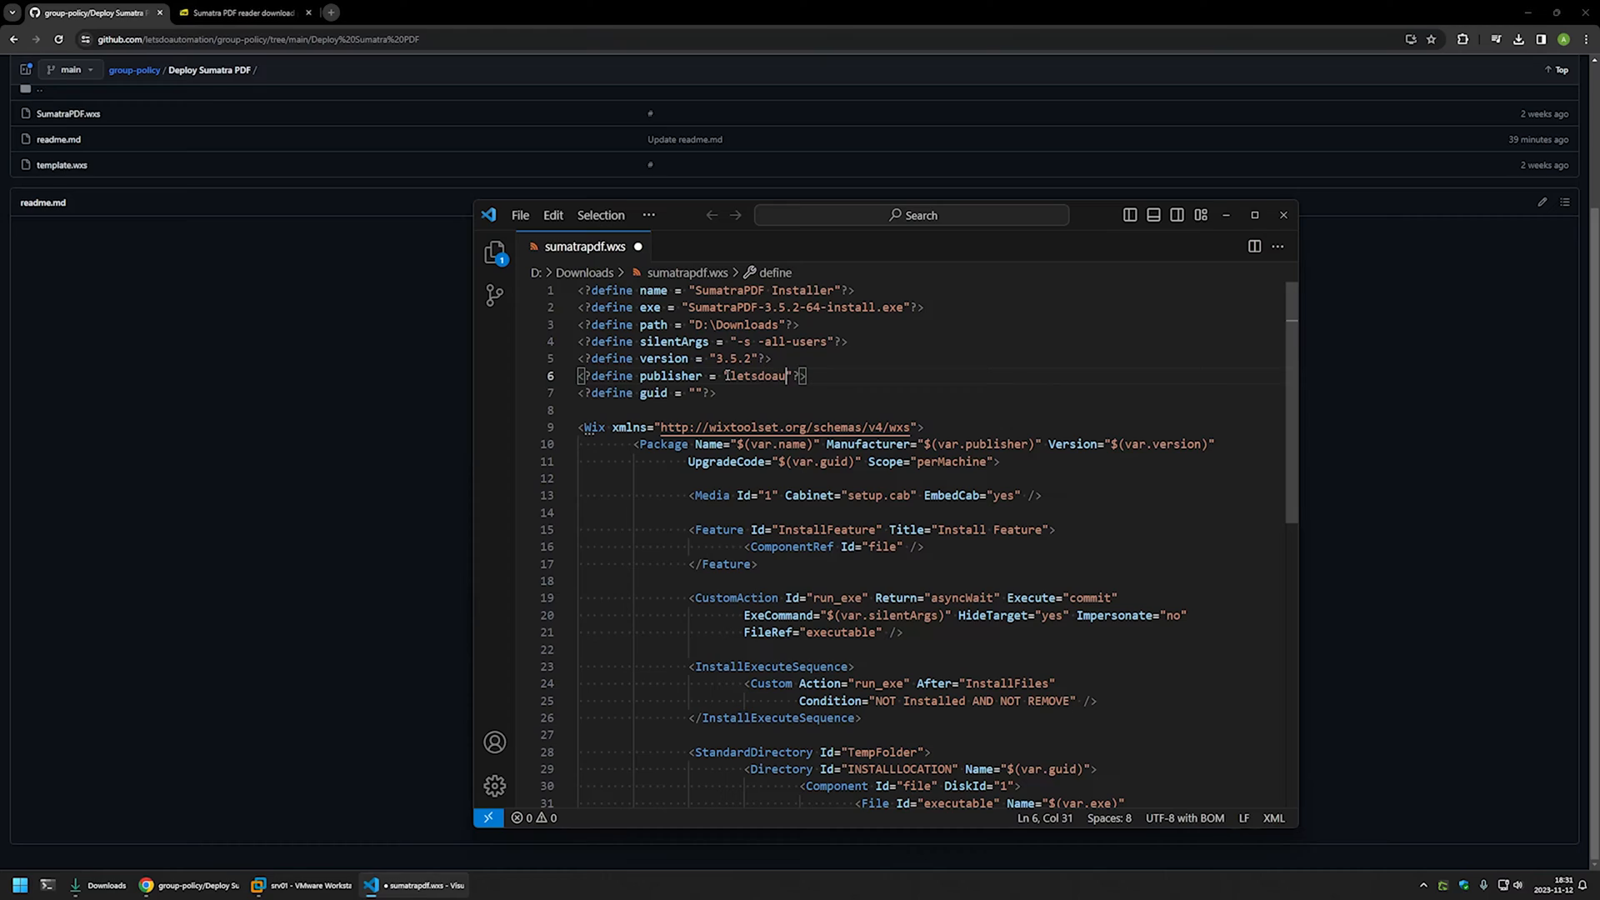
text(mation)
key(ctrl+s)
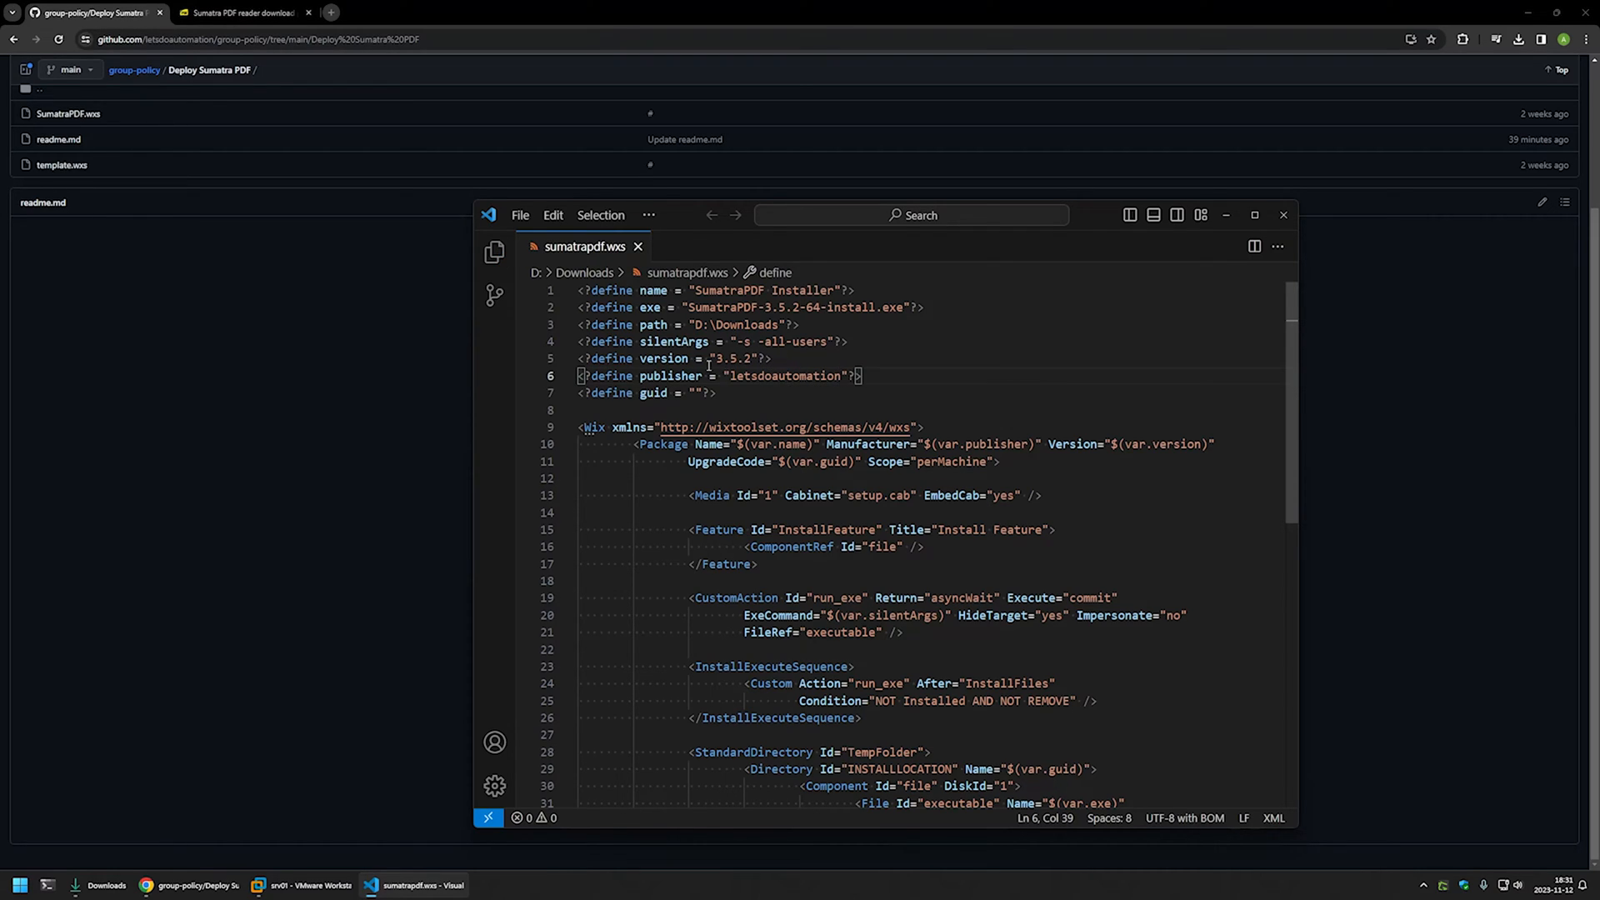
- Copy the package GUID command [guid]::NewGuid().guid from the GitHub readme and open a Windows PowerShell window
click(695, 393)
click(360, 342)
drag(602, 453, 472, 454)
right_click(537, 458)
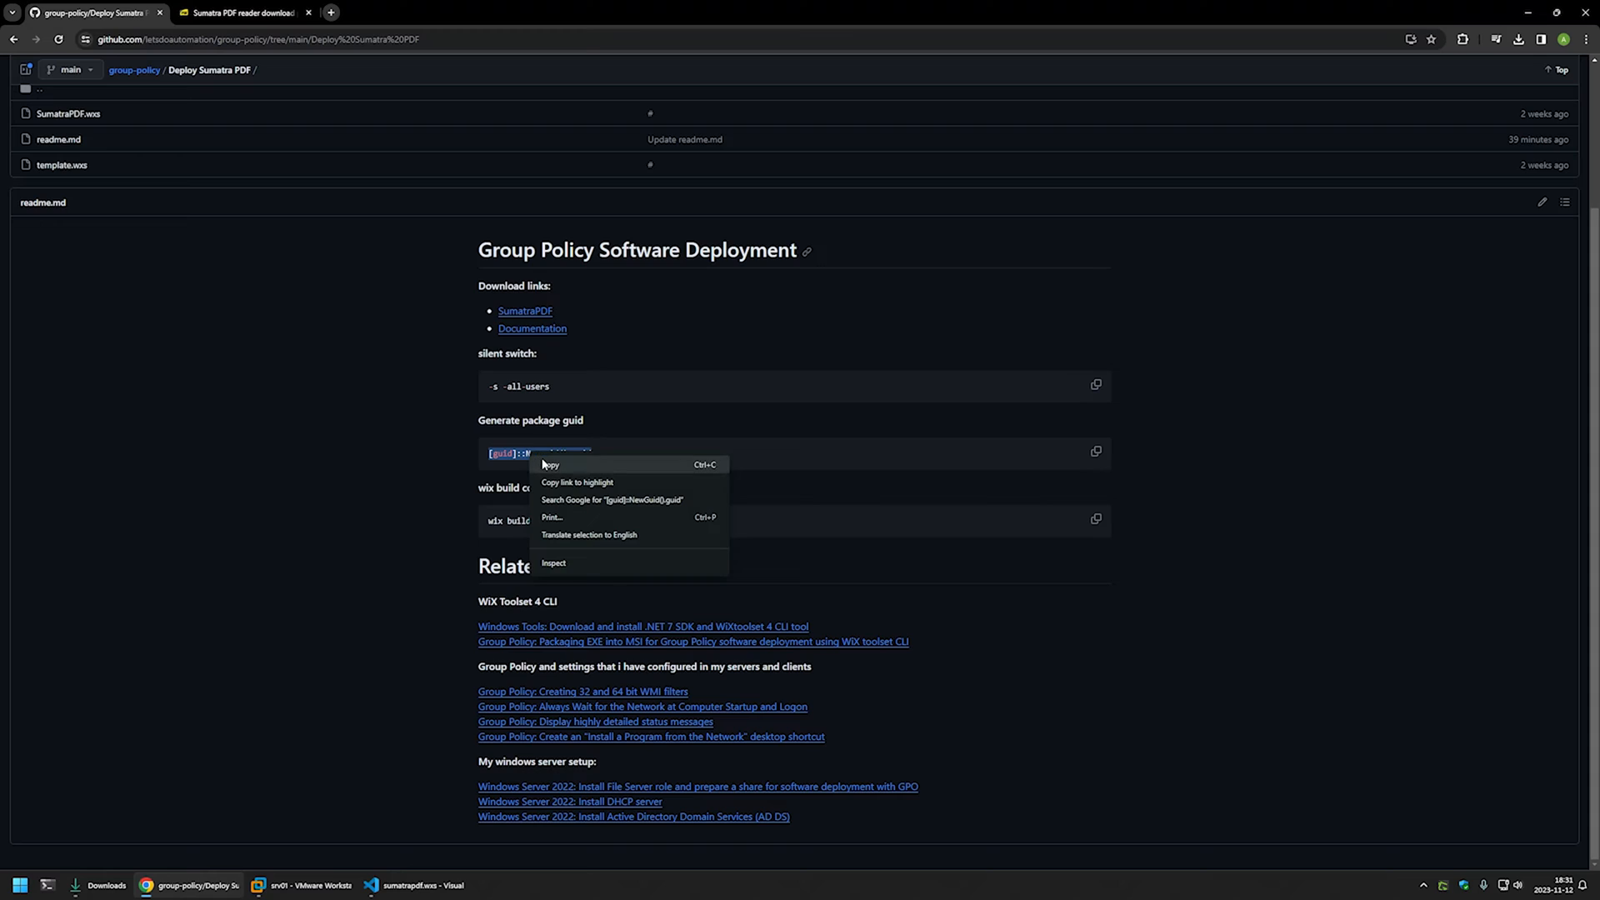
click(546, 465)
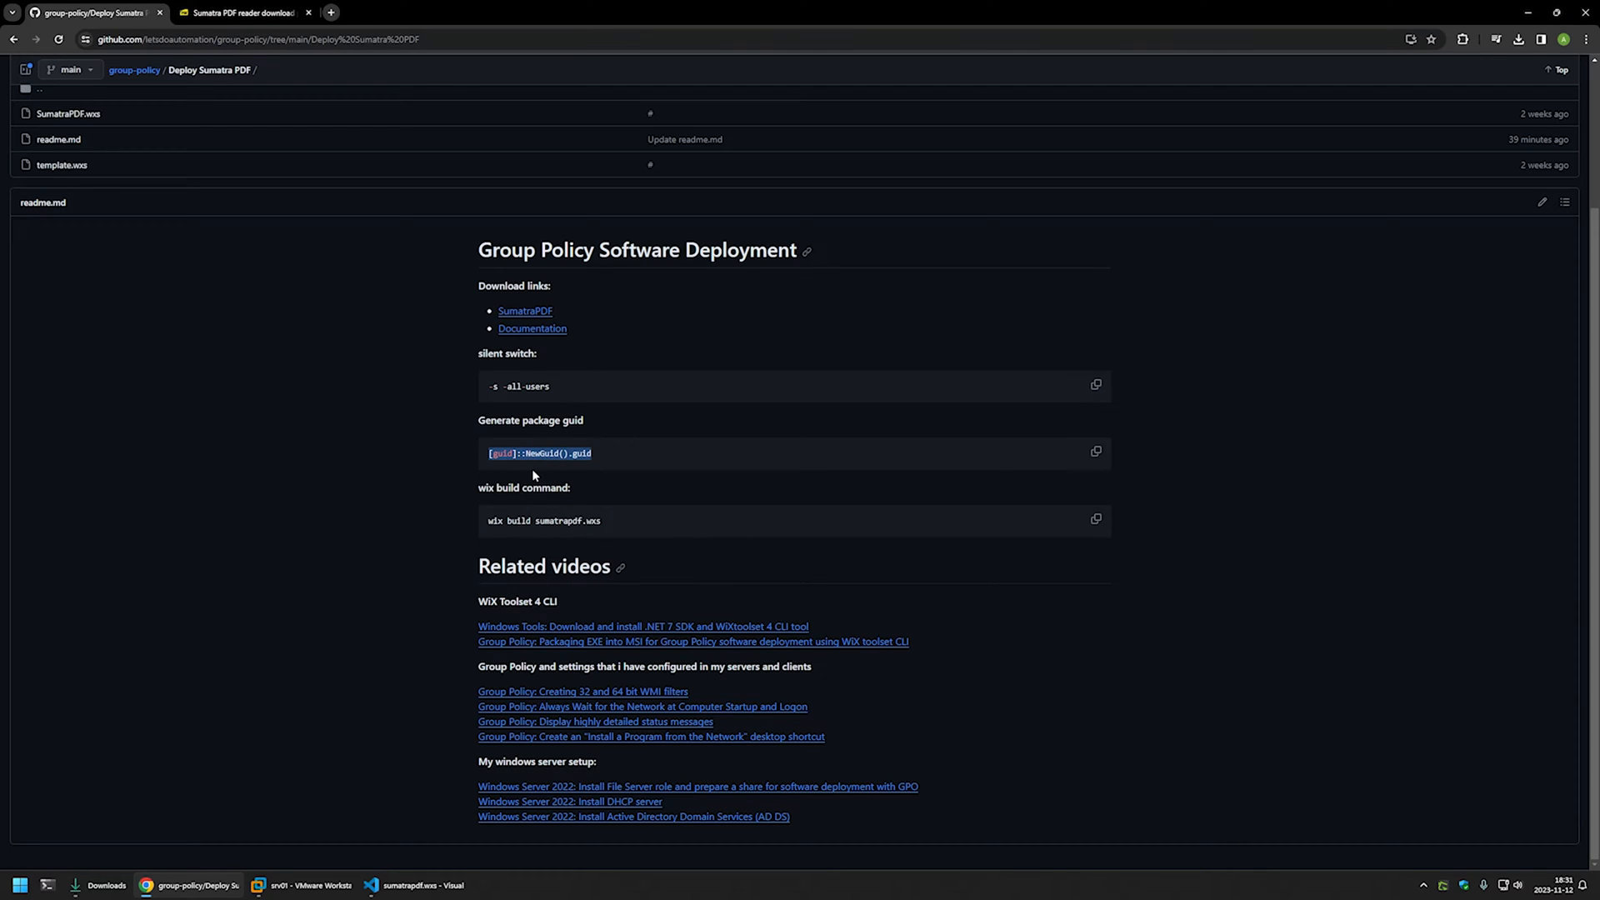
click(50, 886)
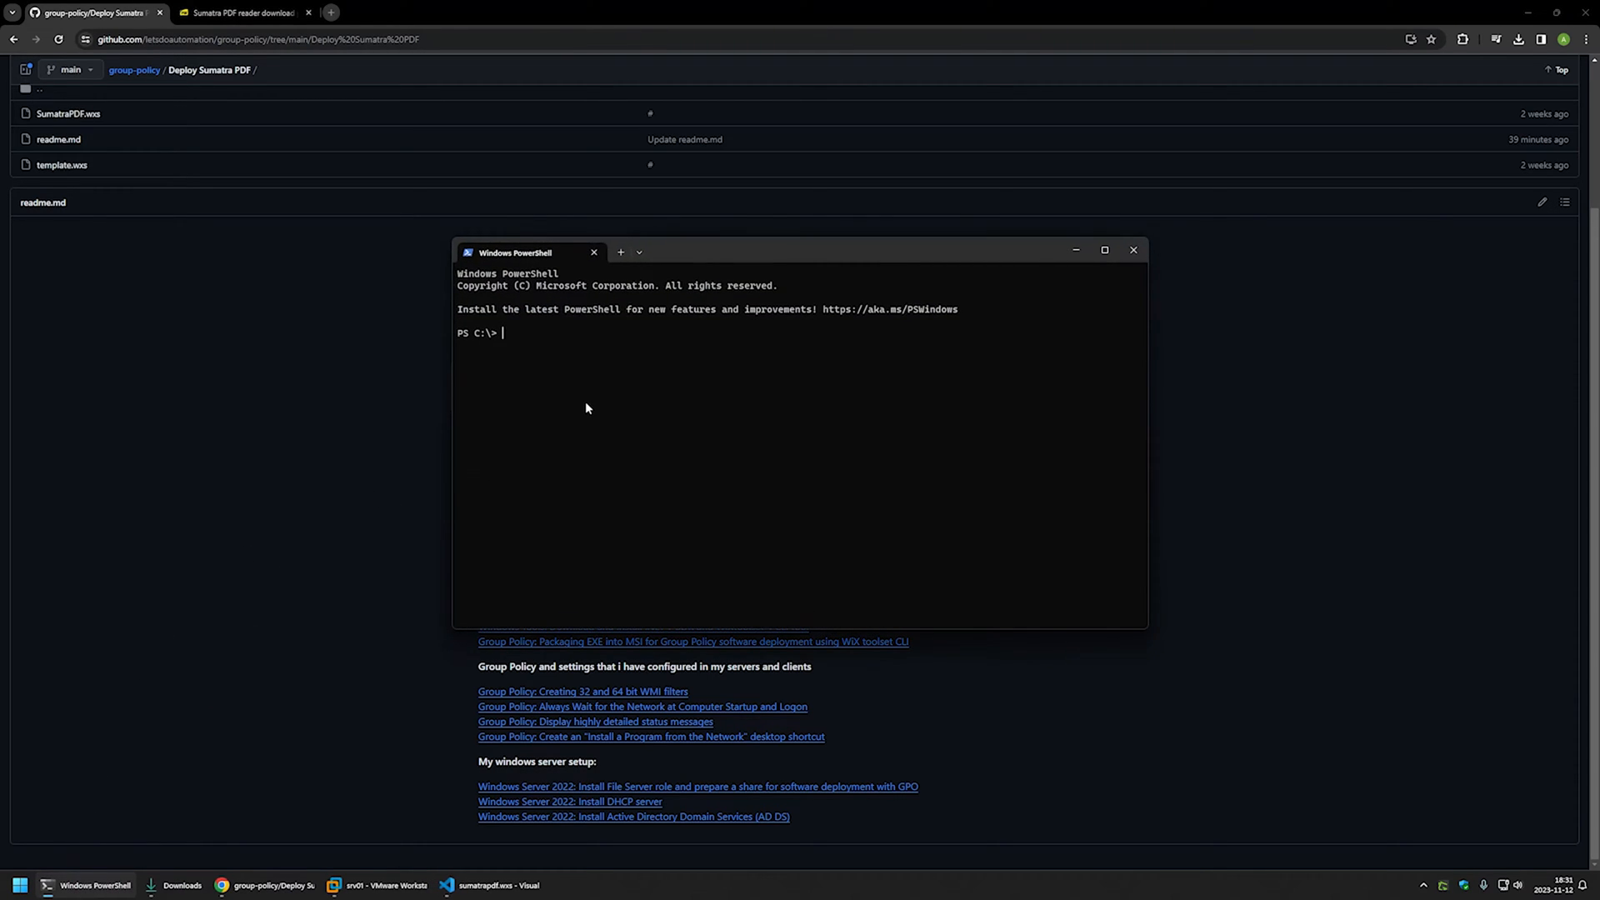
- Run [guid]::NewGuid().guid five times in PowerShell to generate several GUIDs
key(ctrl+v)
key(Return)
key(Up)
key(Return)
key(Return)
key(Up)
key(Return)
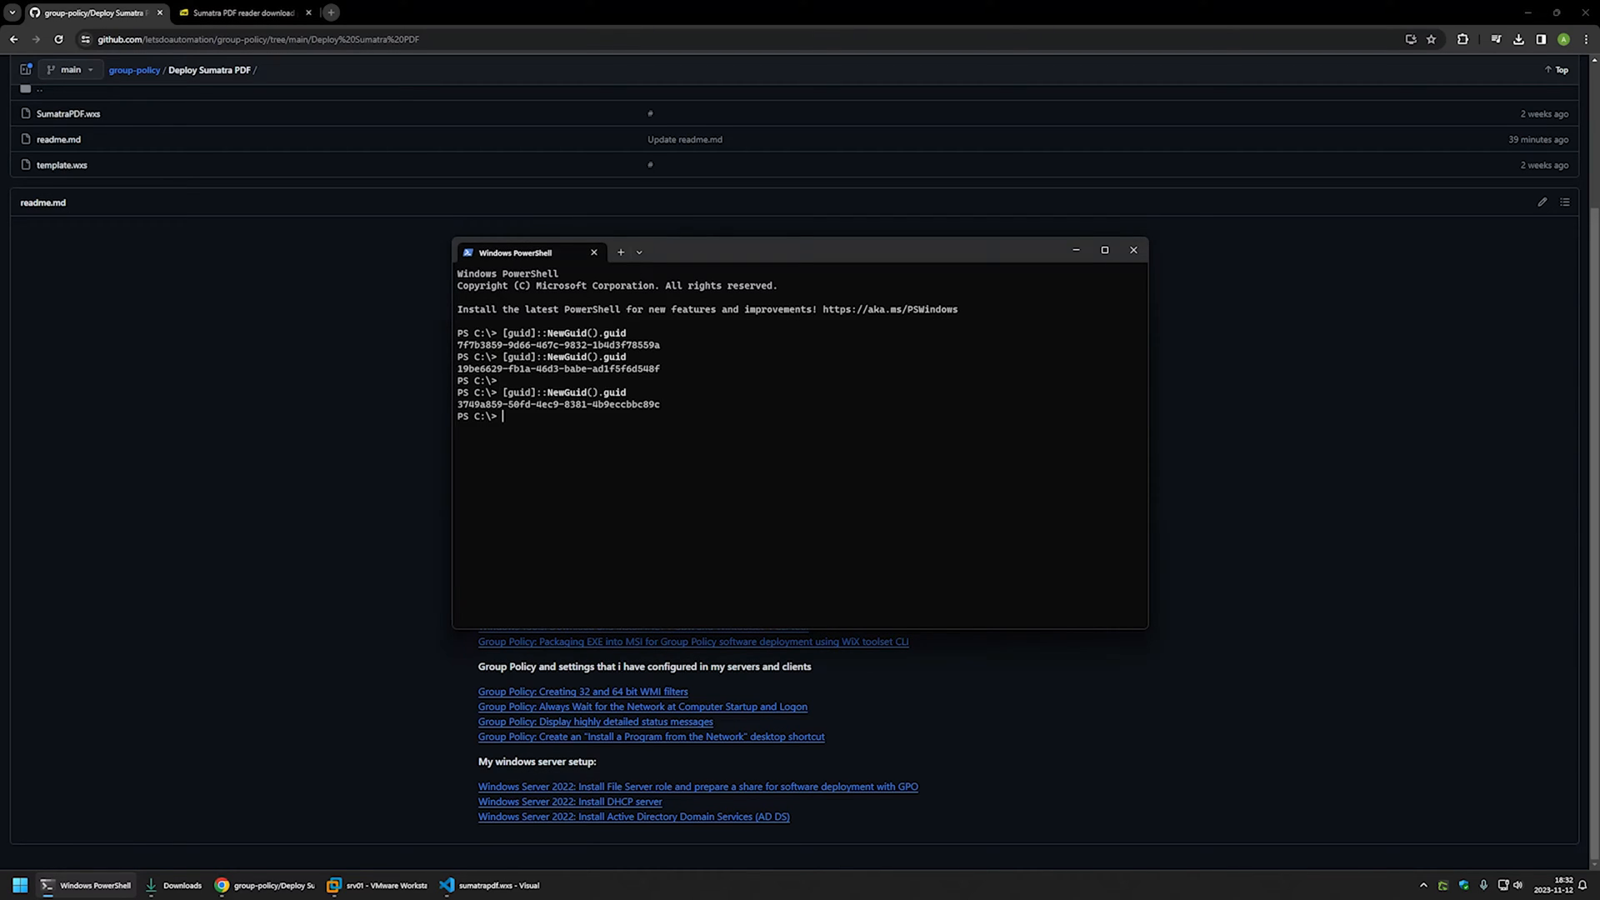
key(Up)
key(Return)
key(Up)
key(Return)
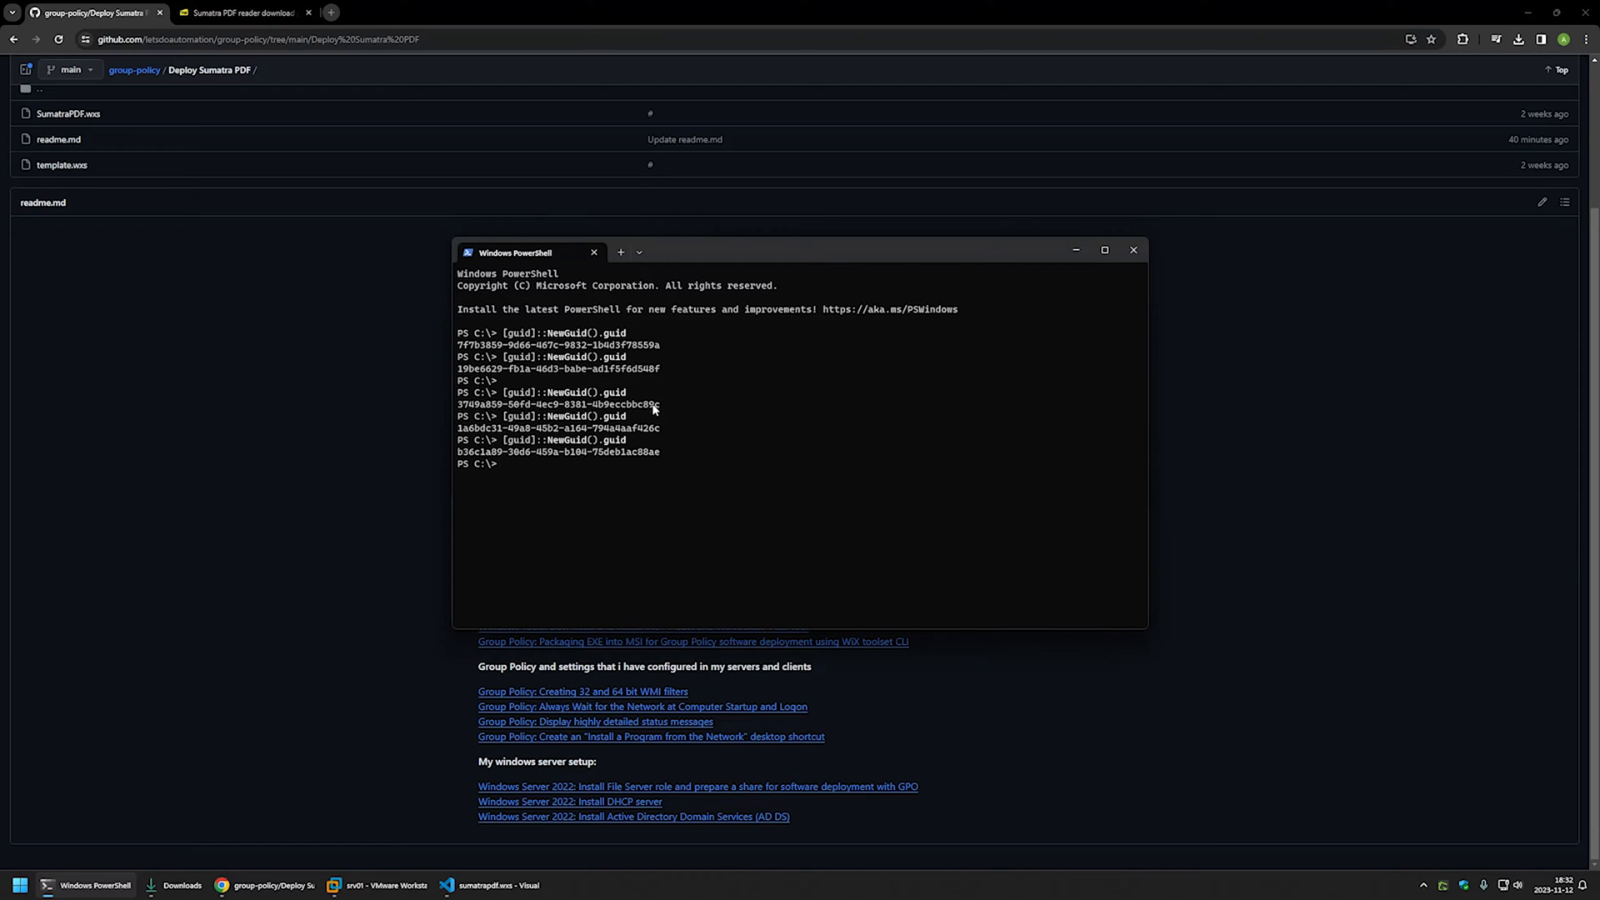
- Copy the third generated GUID, set the guid variable in sumatrapdf.wxs to "3749a859-50fd-4ec9-8381-4b9eccbbc89c", and save the file
drag(655, 407, 463, 408)
key(ctrl+c)
click(493, 885)
key(ctrl+v)
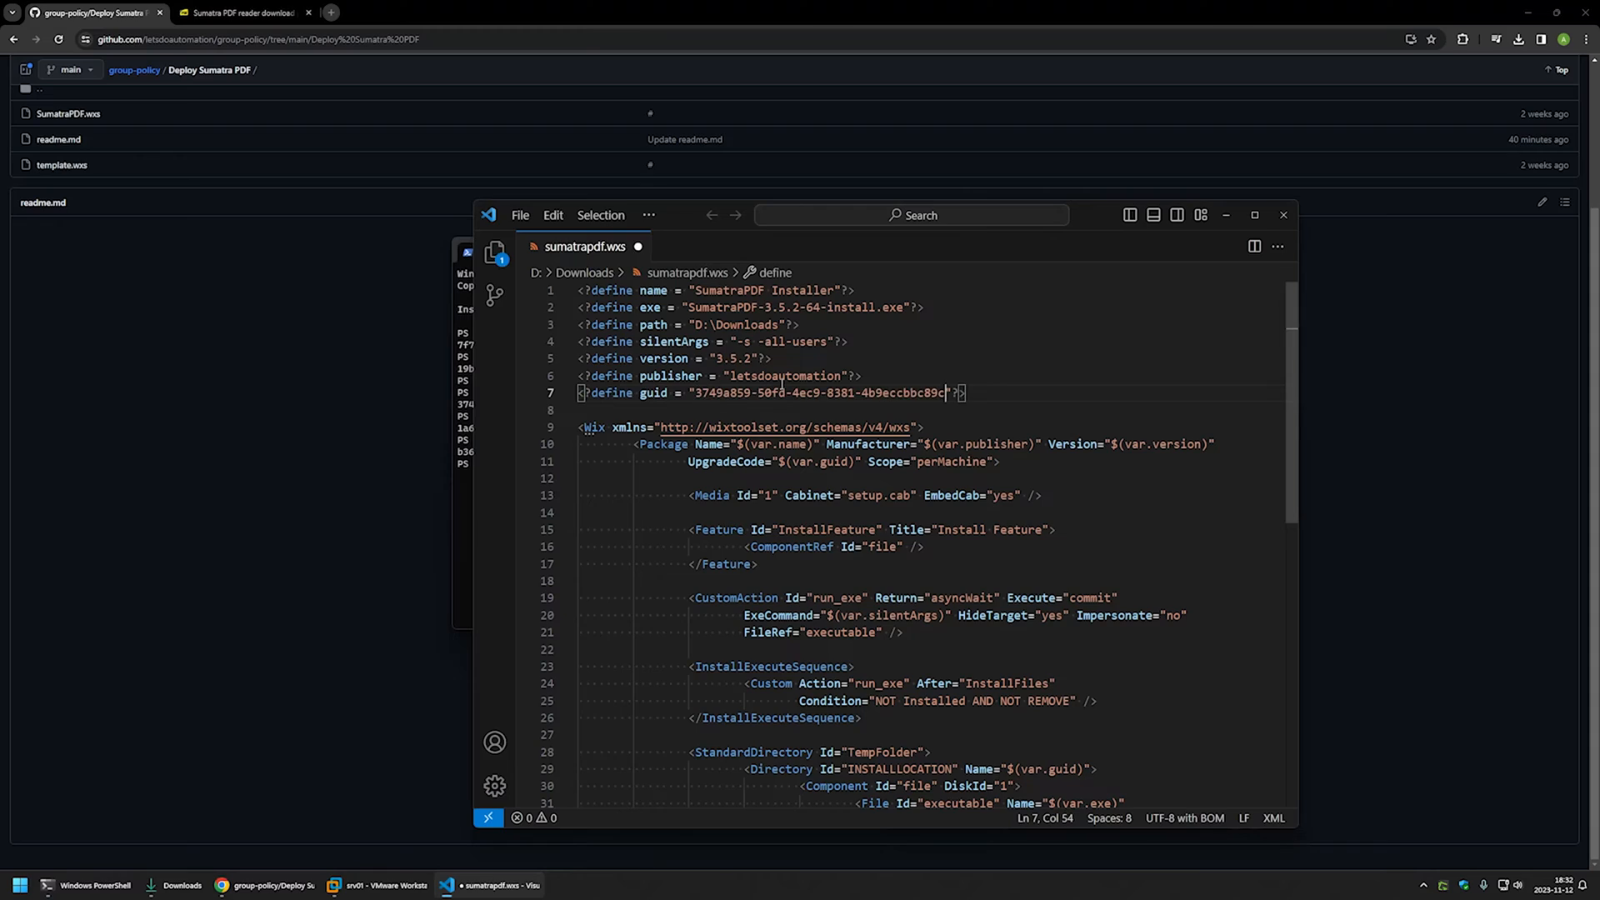
click(998, 397)
- Change the PowerShell working directory to D:\Downloads and list its contents with dir
click(461, 376)
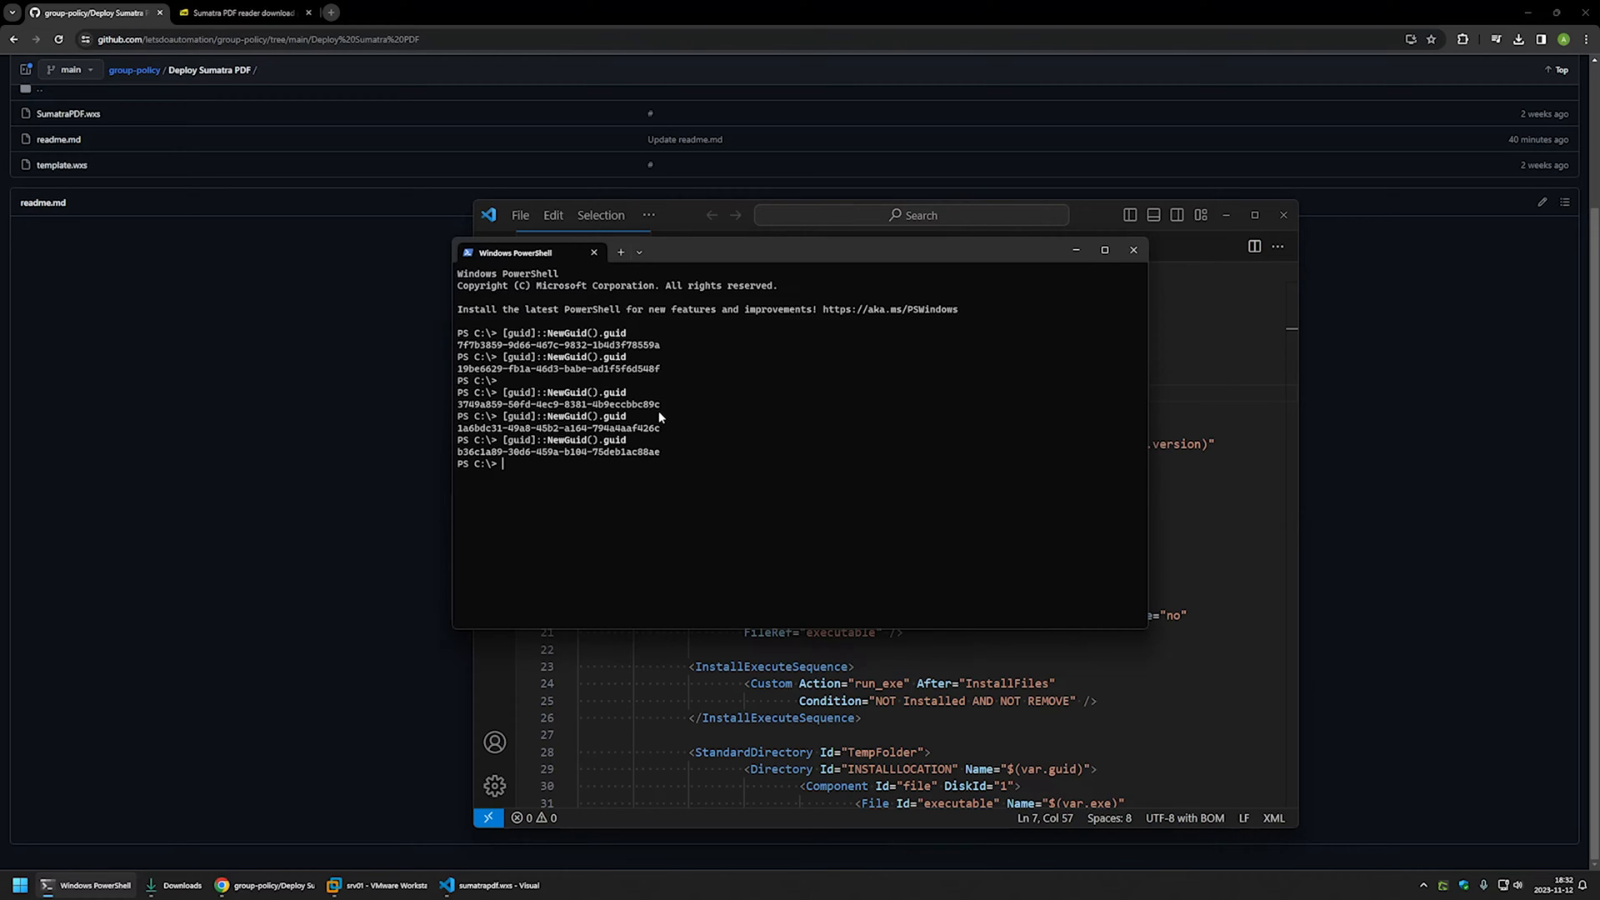
text(cd d:\dow)
key(Tab)
key(Return)
text(dir)
key(Return)
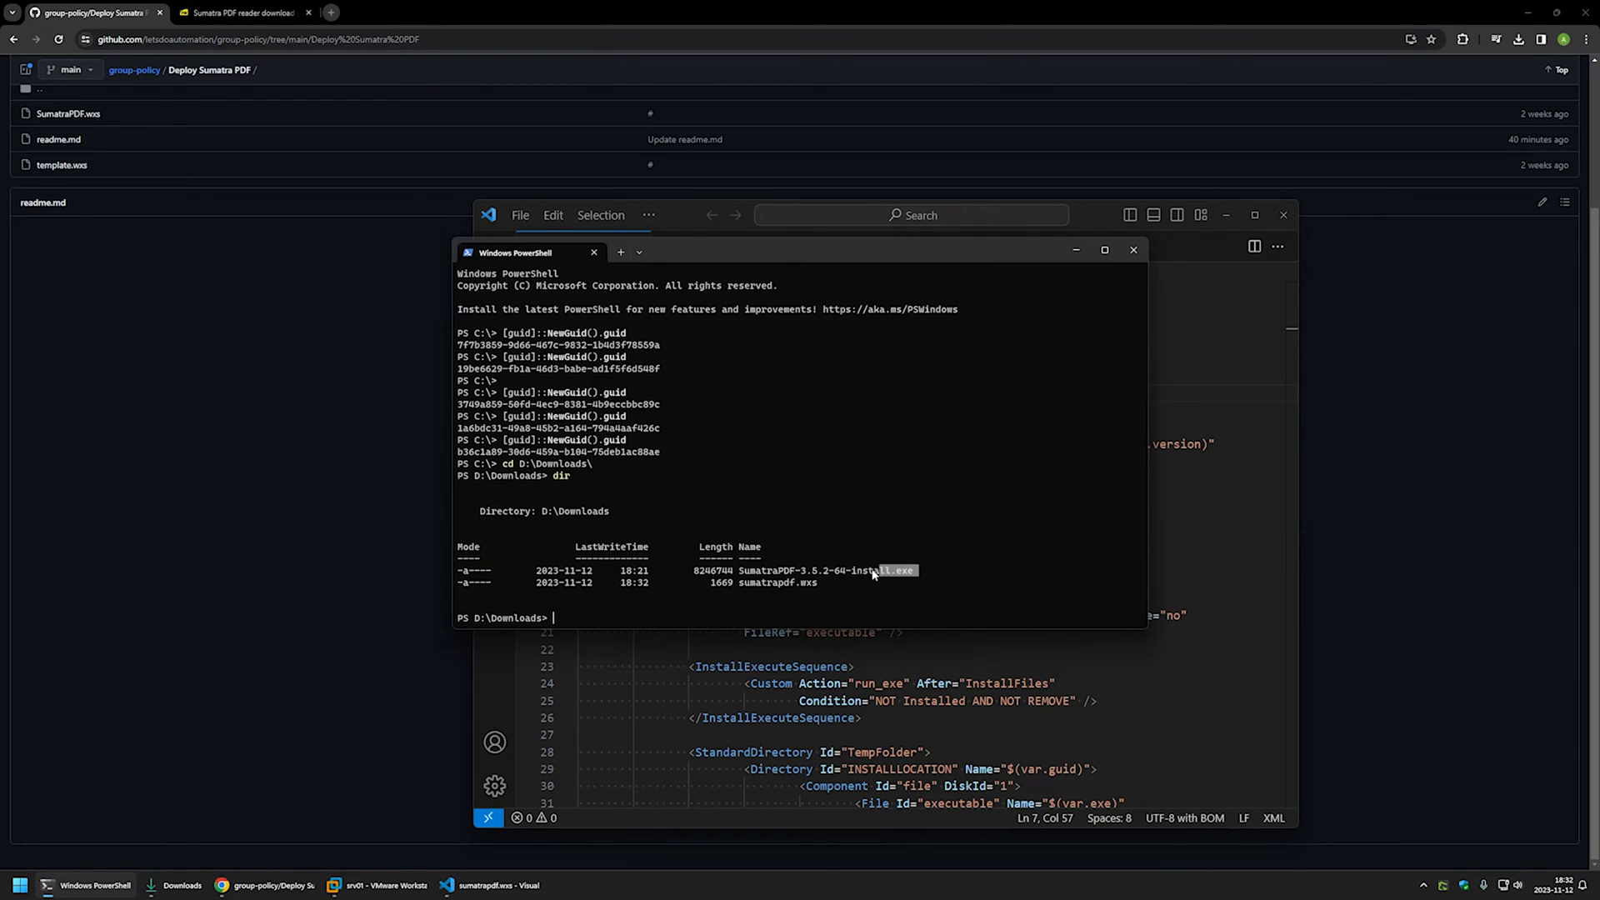
- Check the installer and template names in the listing and build the package with "wix build .\sumatrapdf.wxs"
drag(874, 575, 681, 584)
drag(817, 584, 735, 585)
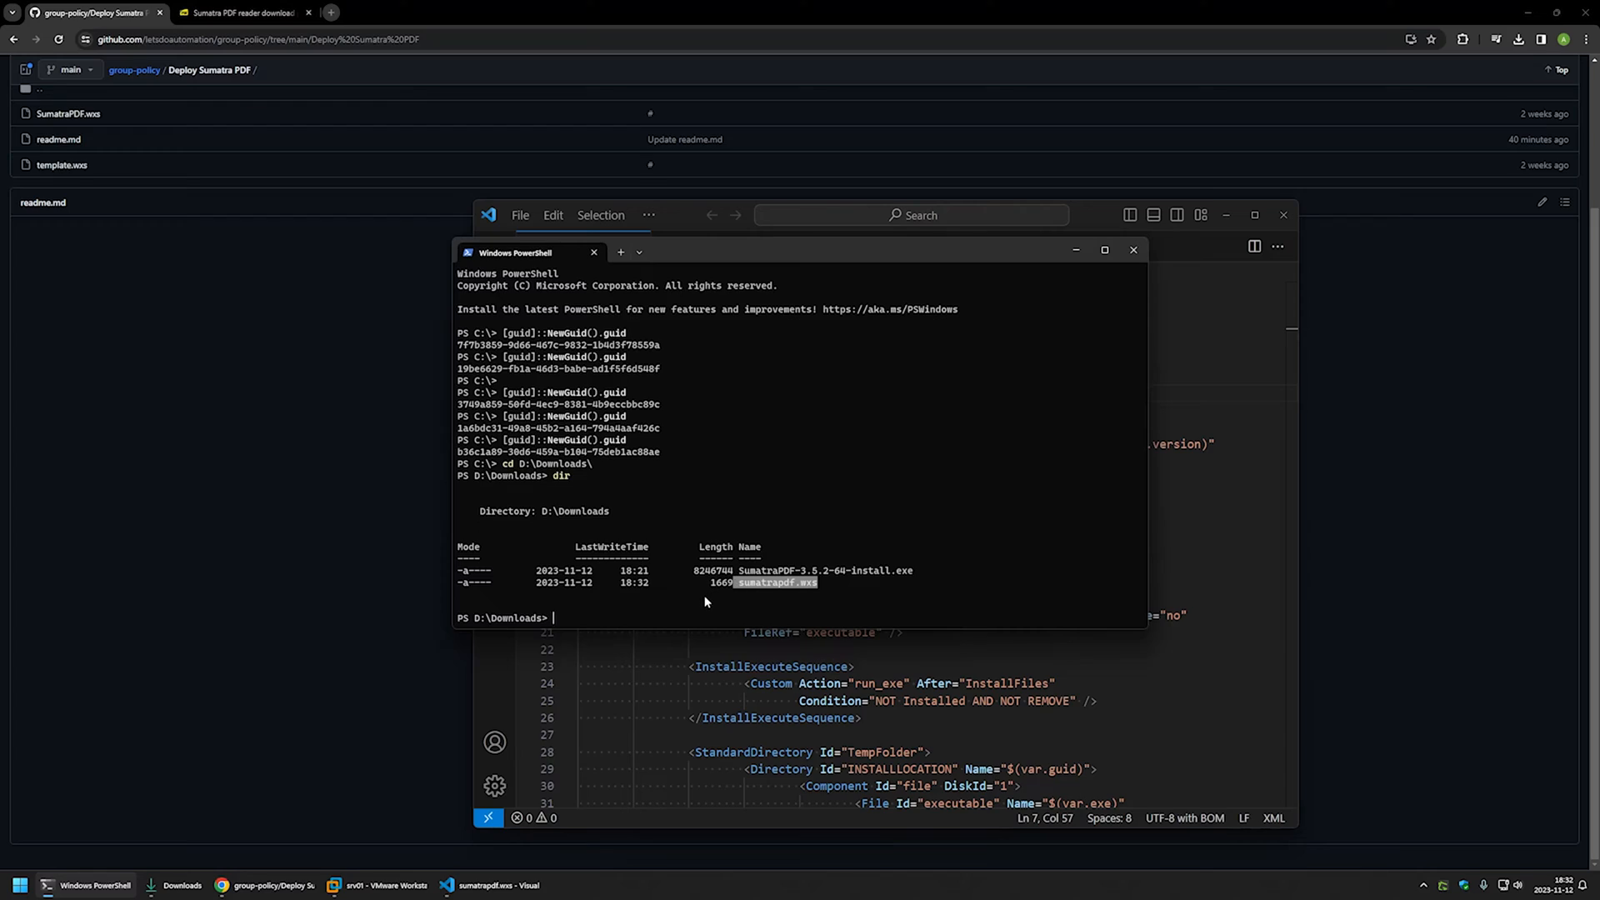
key(ctrl+c)
text(wix build )
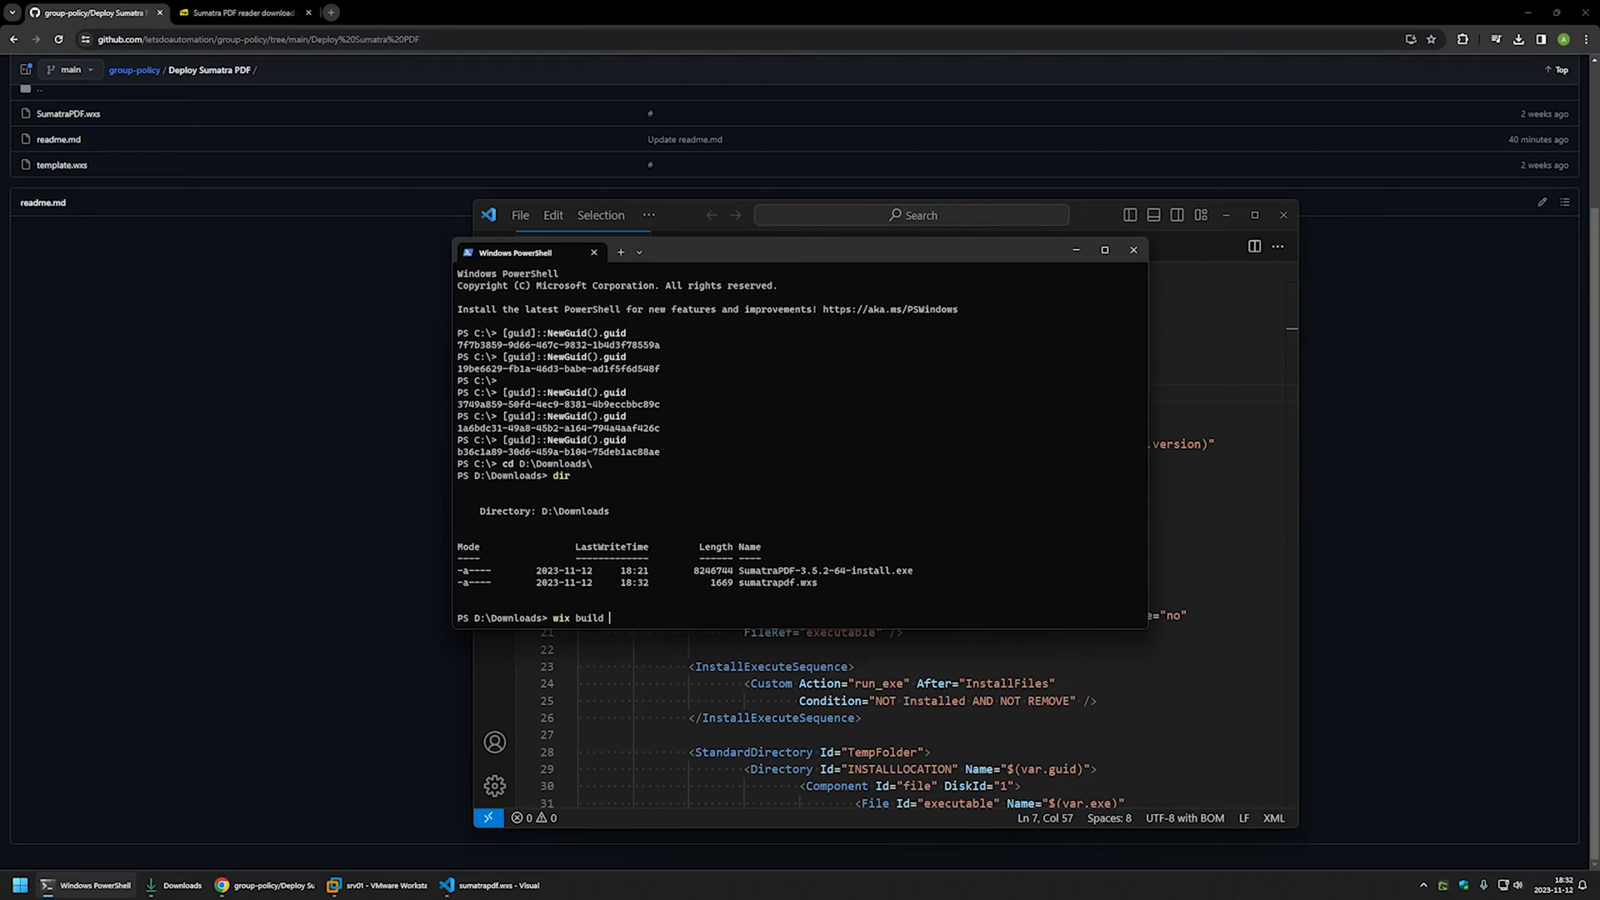
text(sum)
key(Tab)
key(Return)
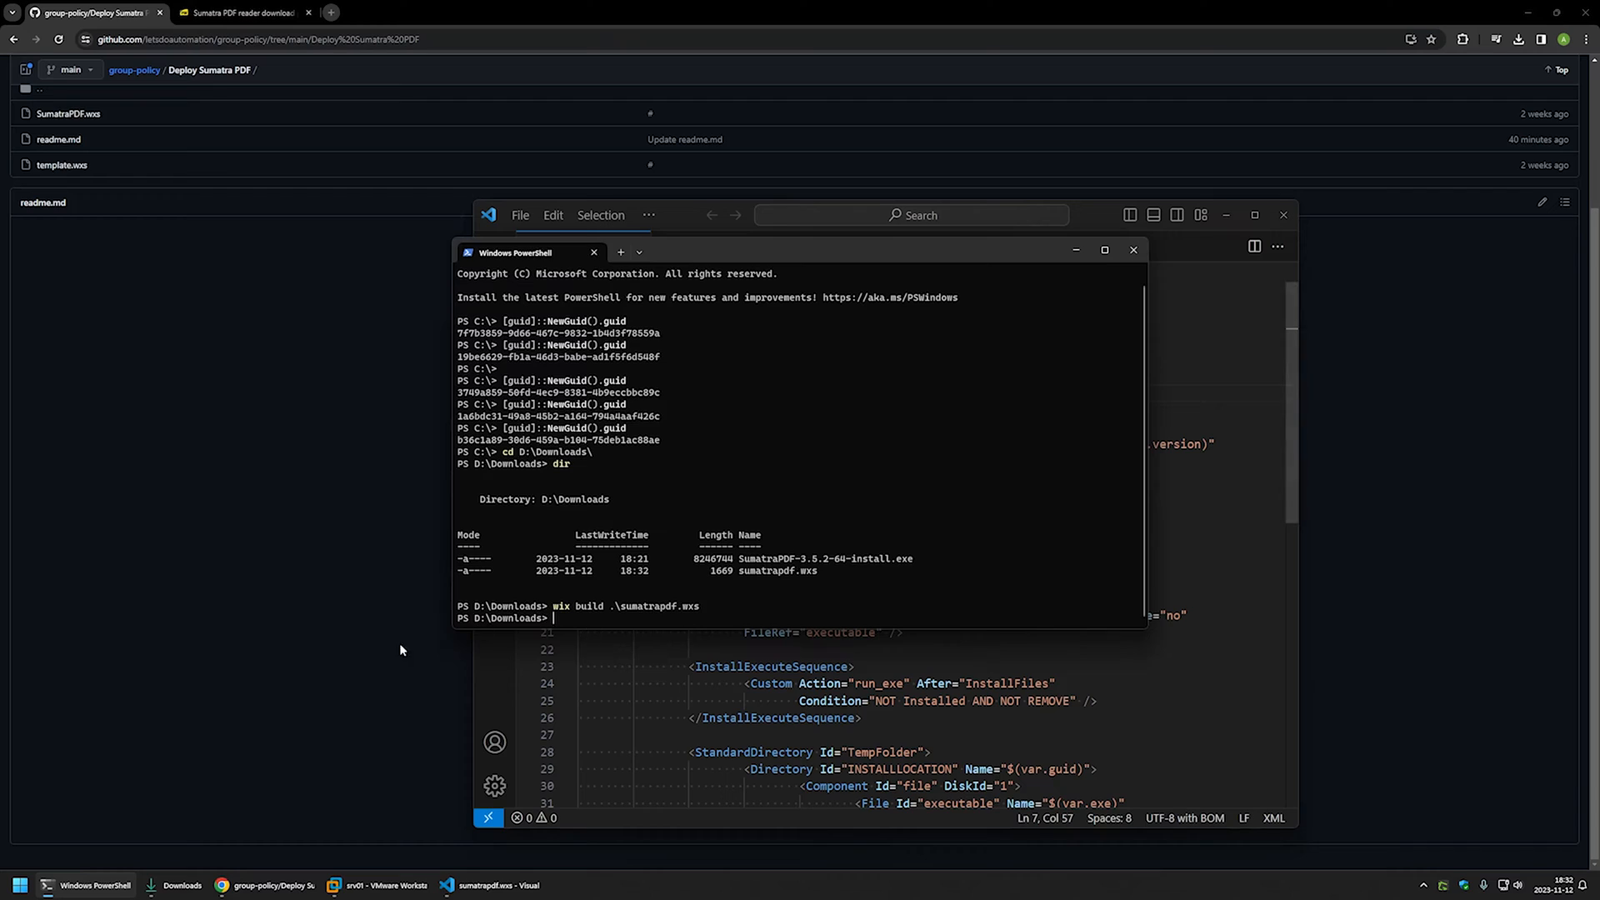
- Copy the sumatrapdf.msi file from the Downloads folder
click(175, 885)
click(452, 481)
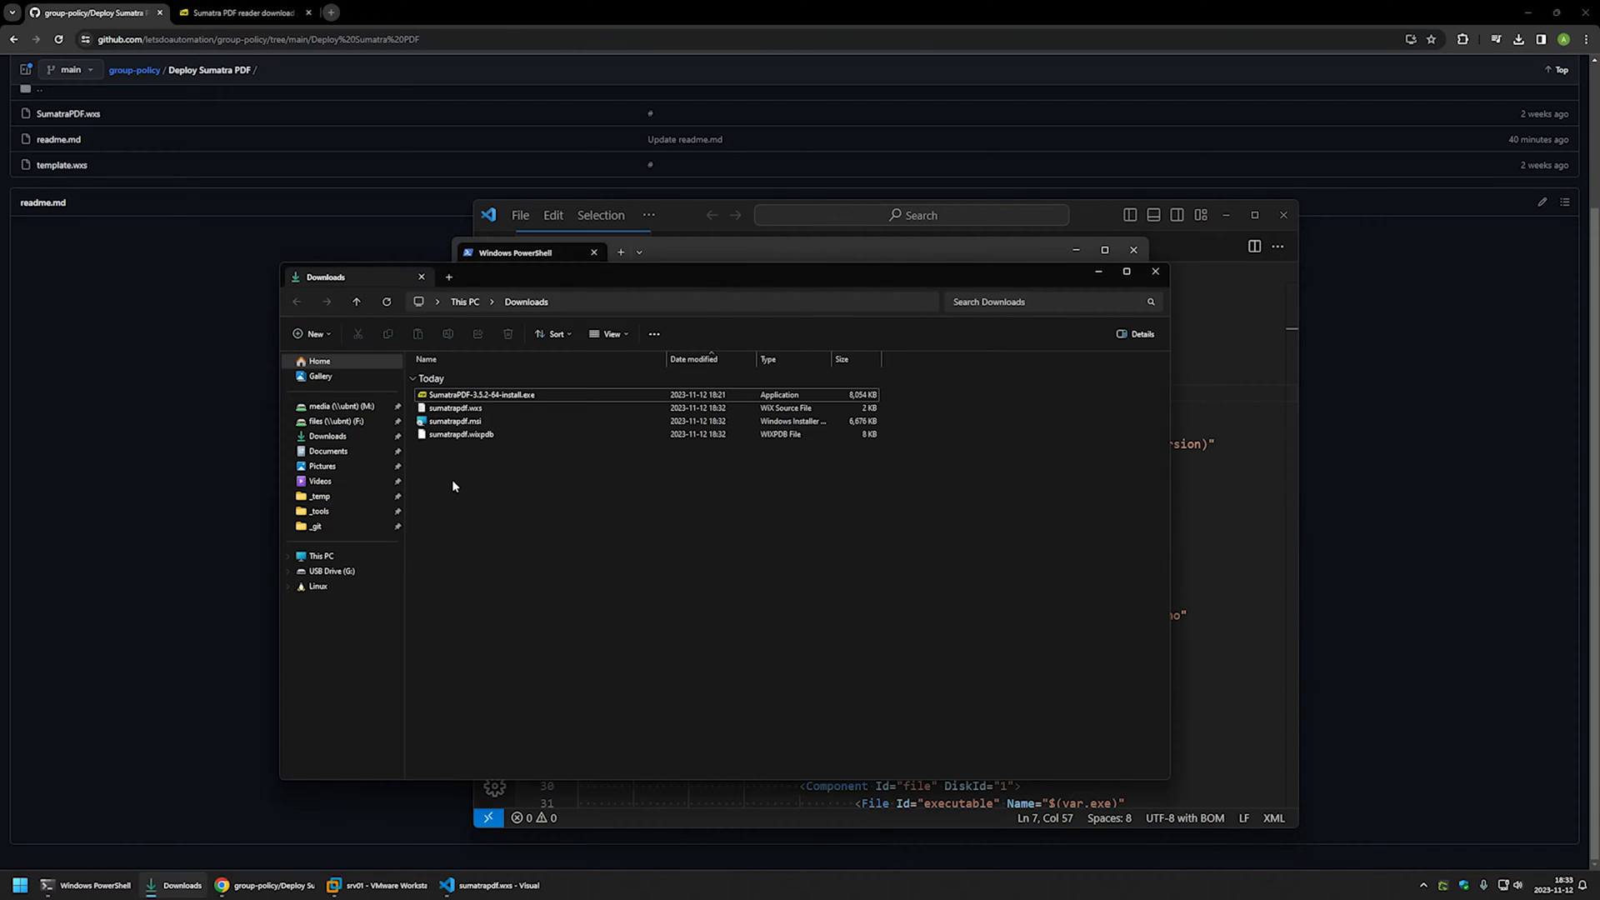
click(436, 422)
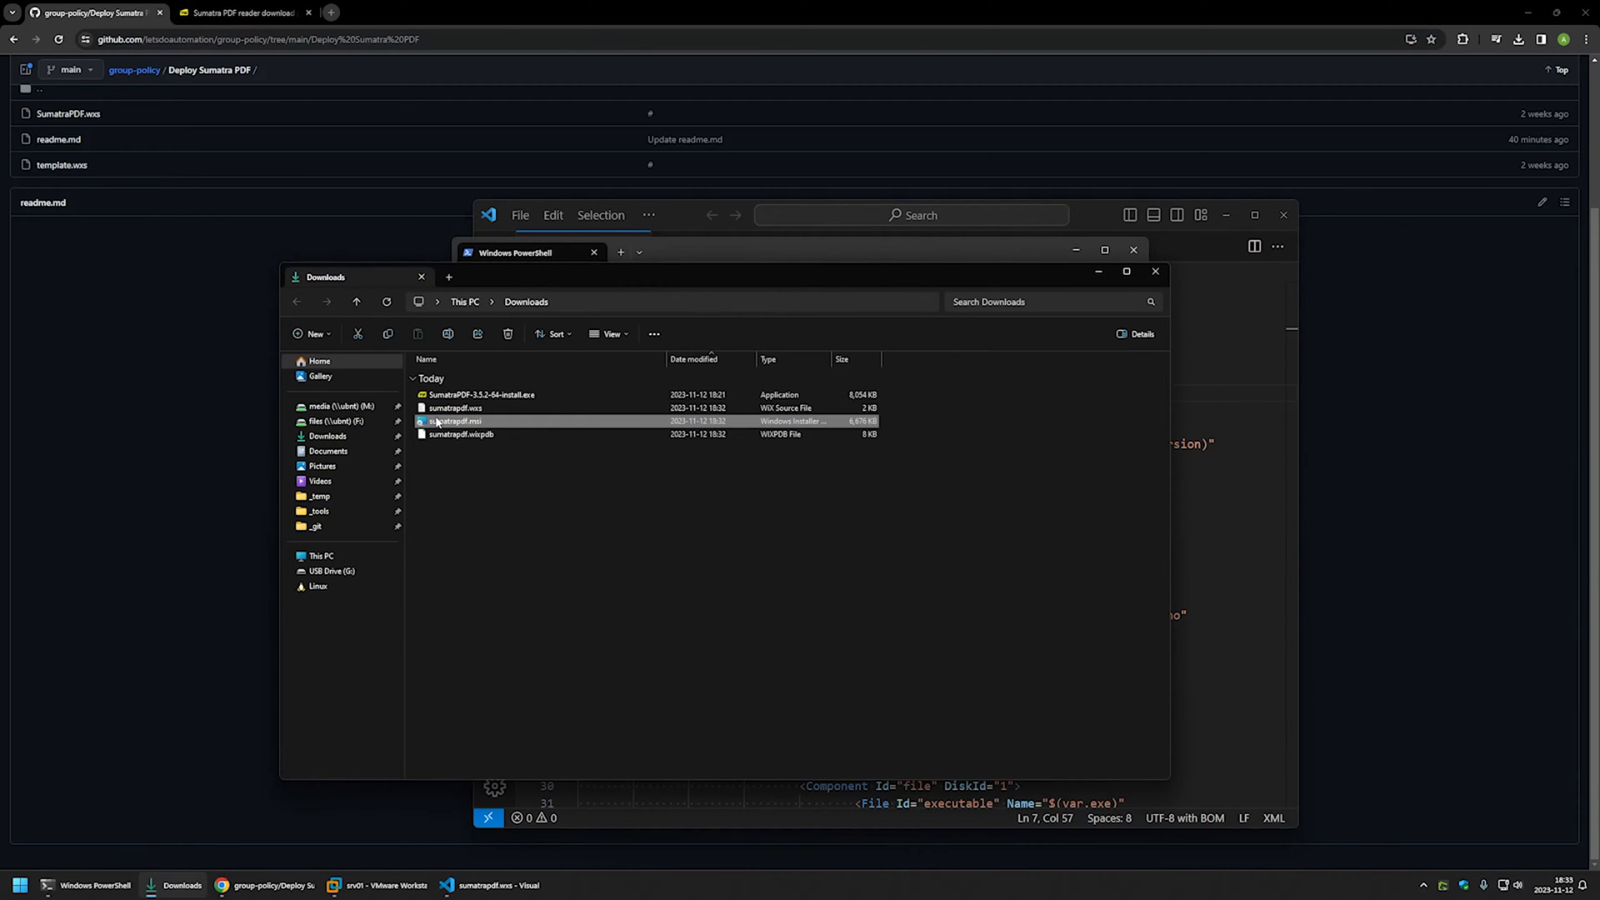
right_click(436, 422)
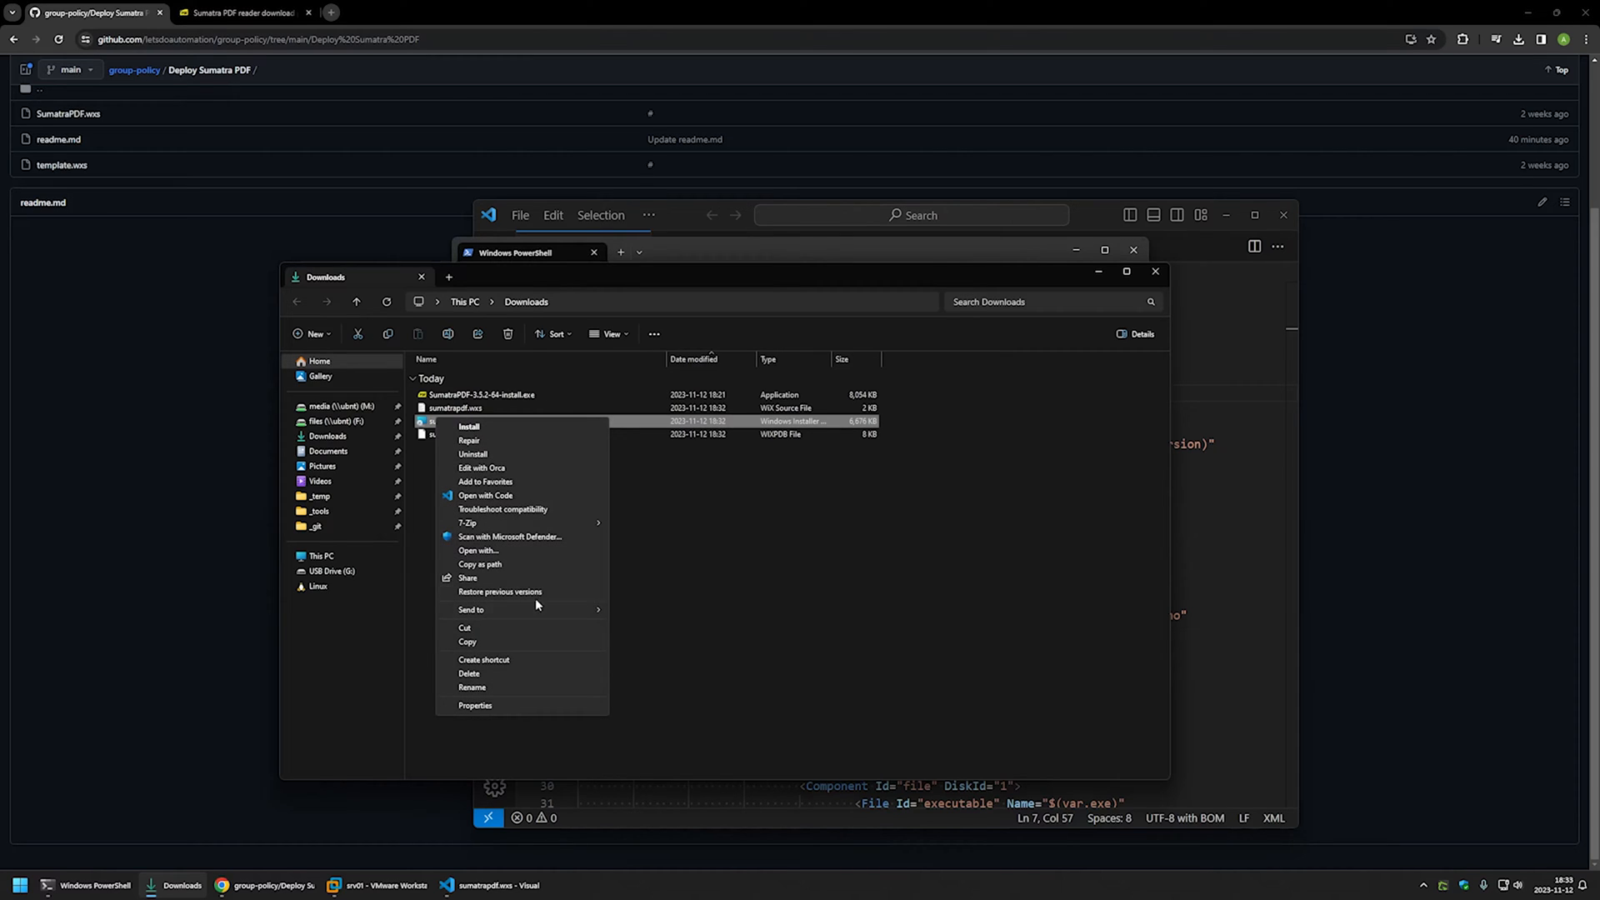
click(500, 642)
- Switch to the srv01 virtual machine in VMware Workstation, minimize Server Manager, and paste the MSI onto the desktop
click(390, 882)
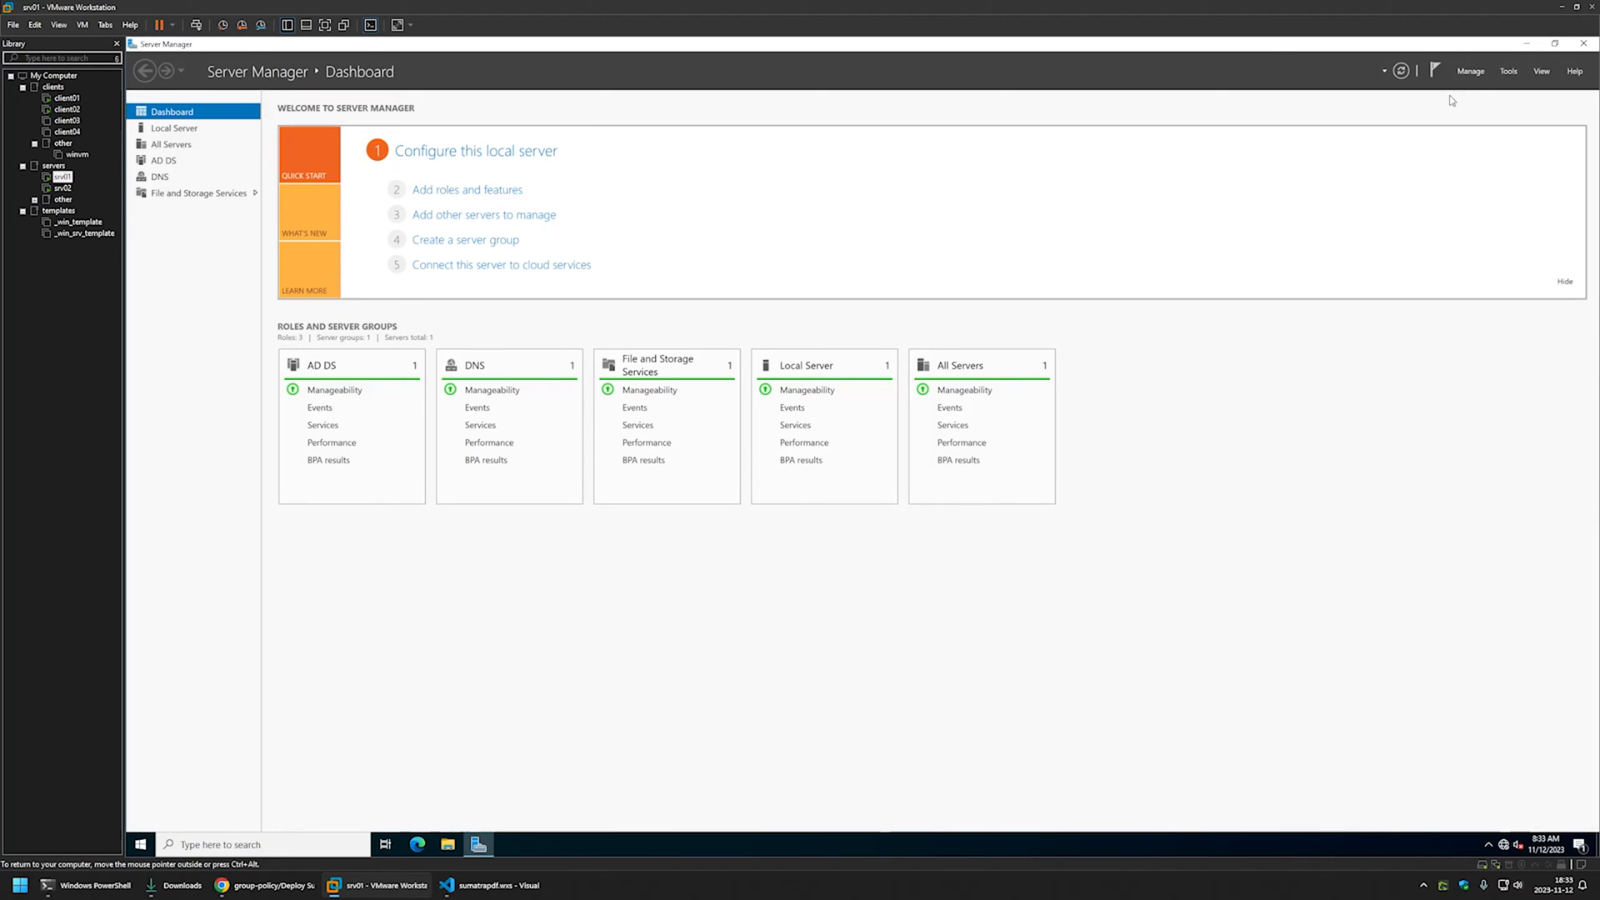
click(1527, 43)
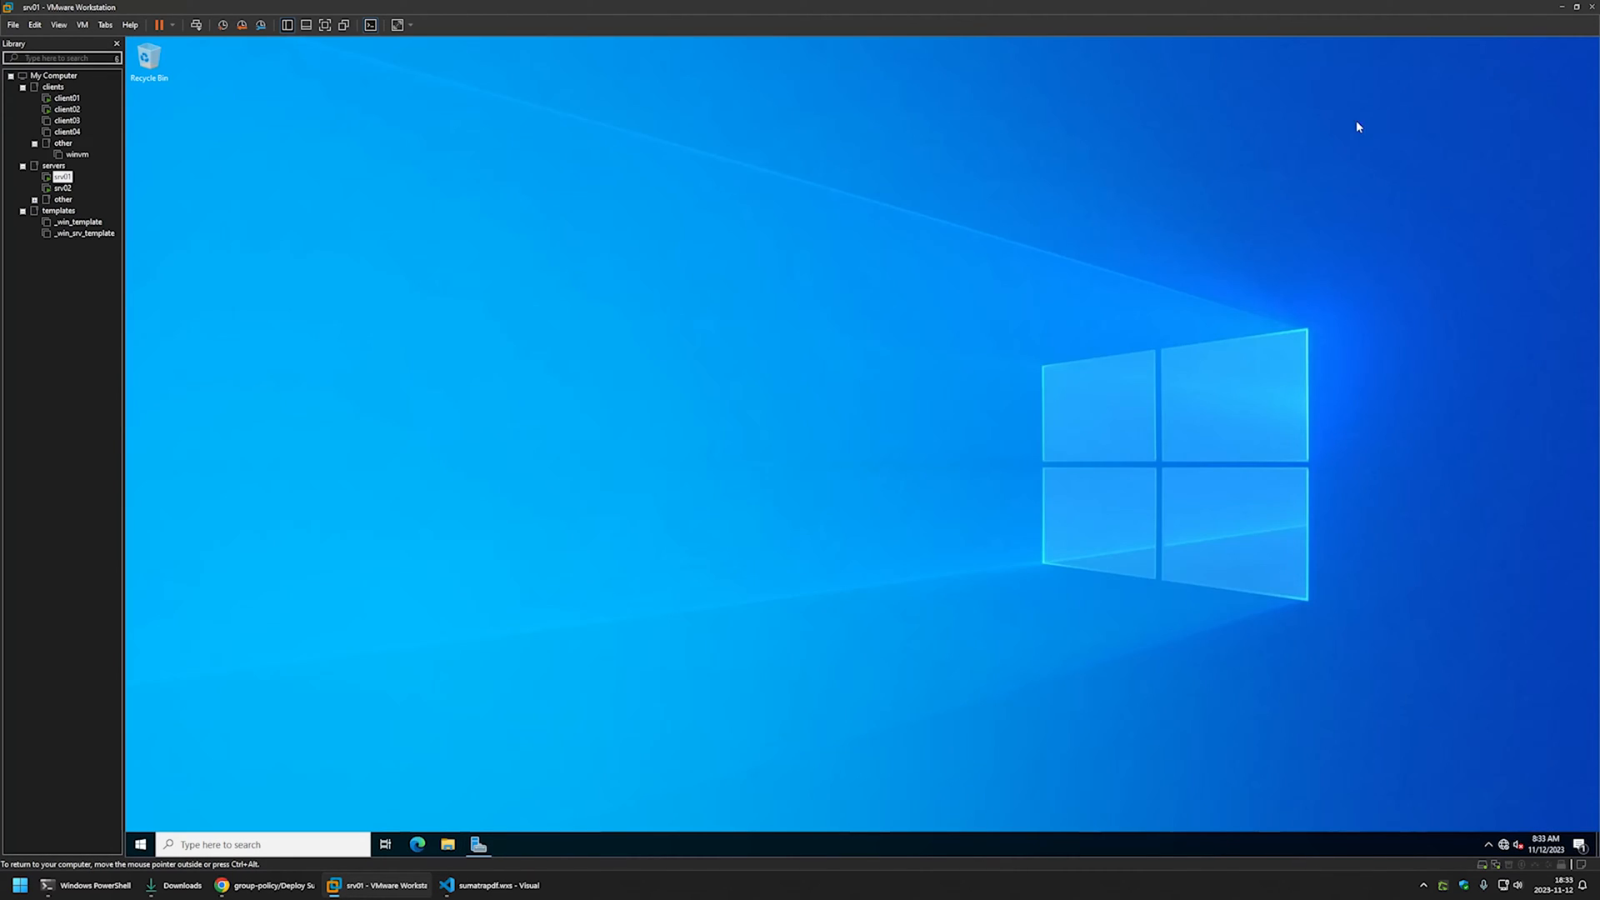
right_click(411, 256)
click(454, 312)
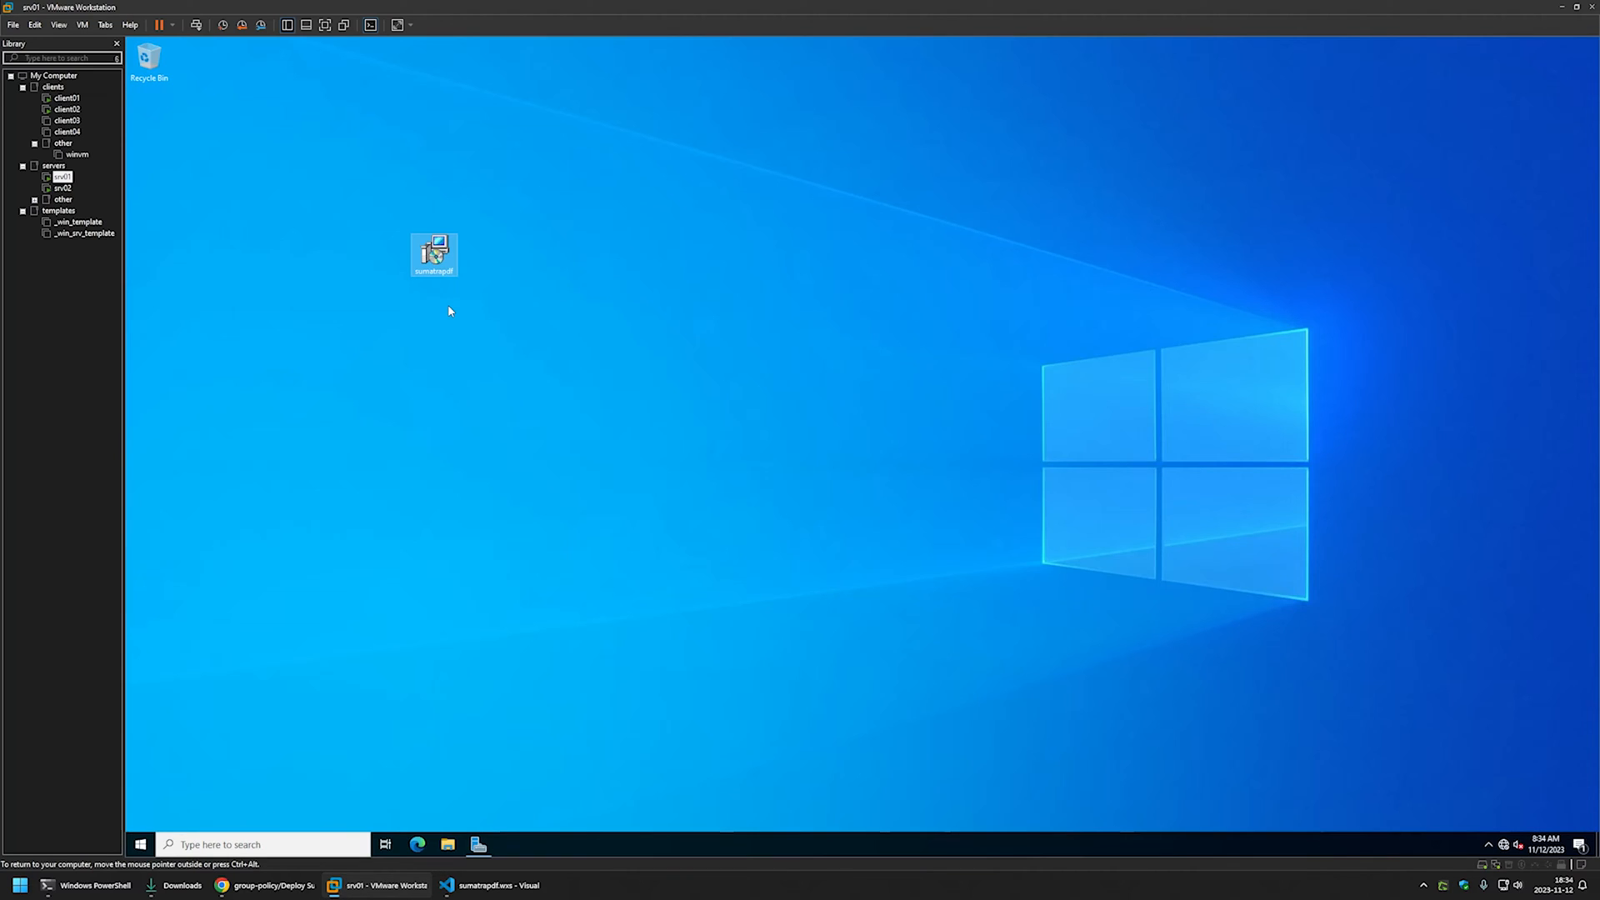
- Open the software share on \\srv02 in File Explorer
click(448, 844)
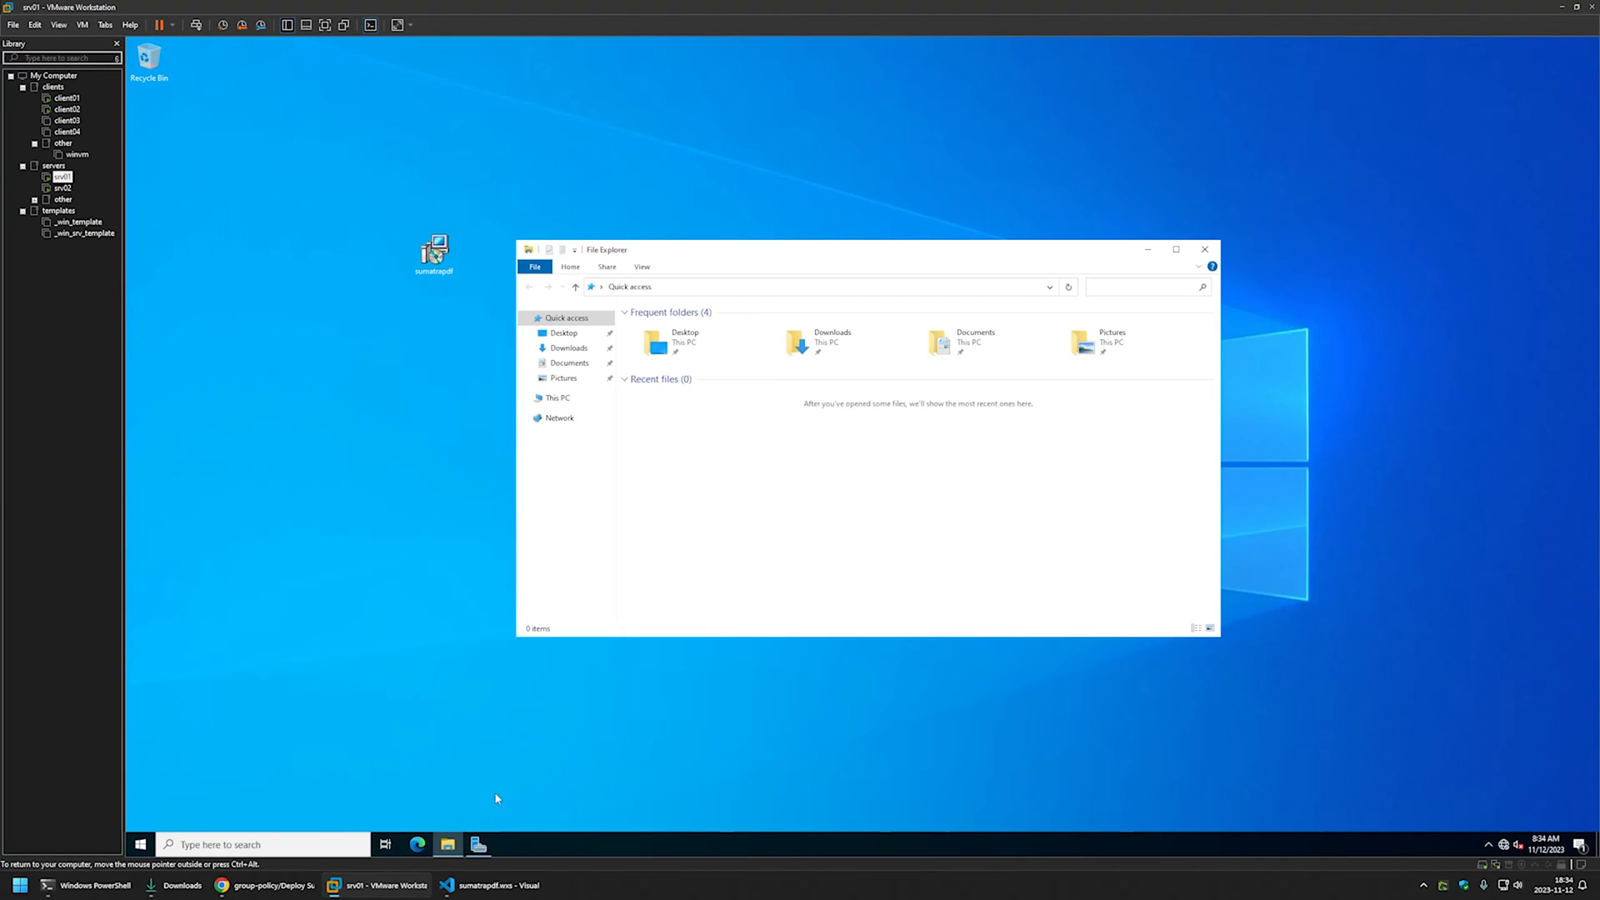
click(685, 286)
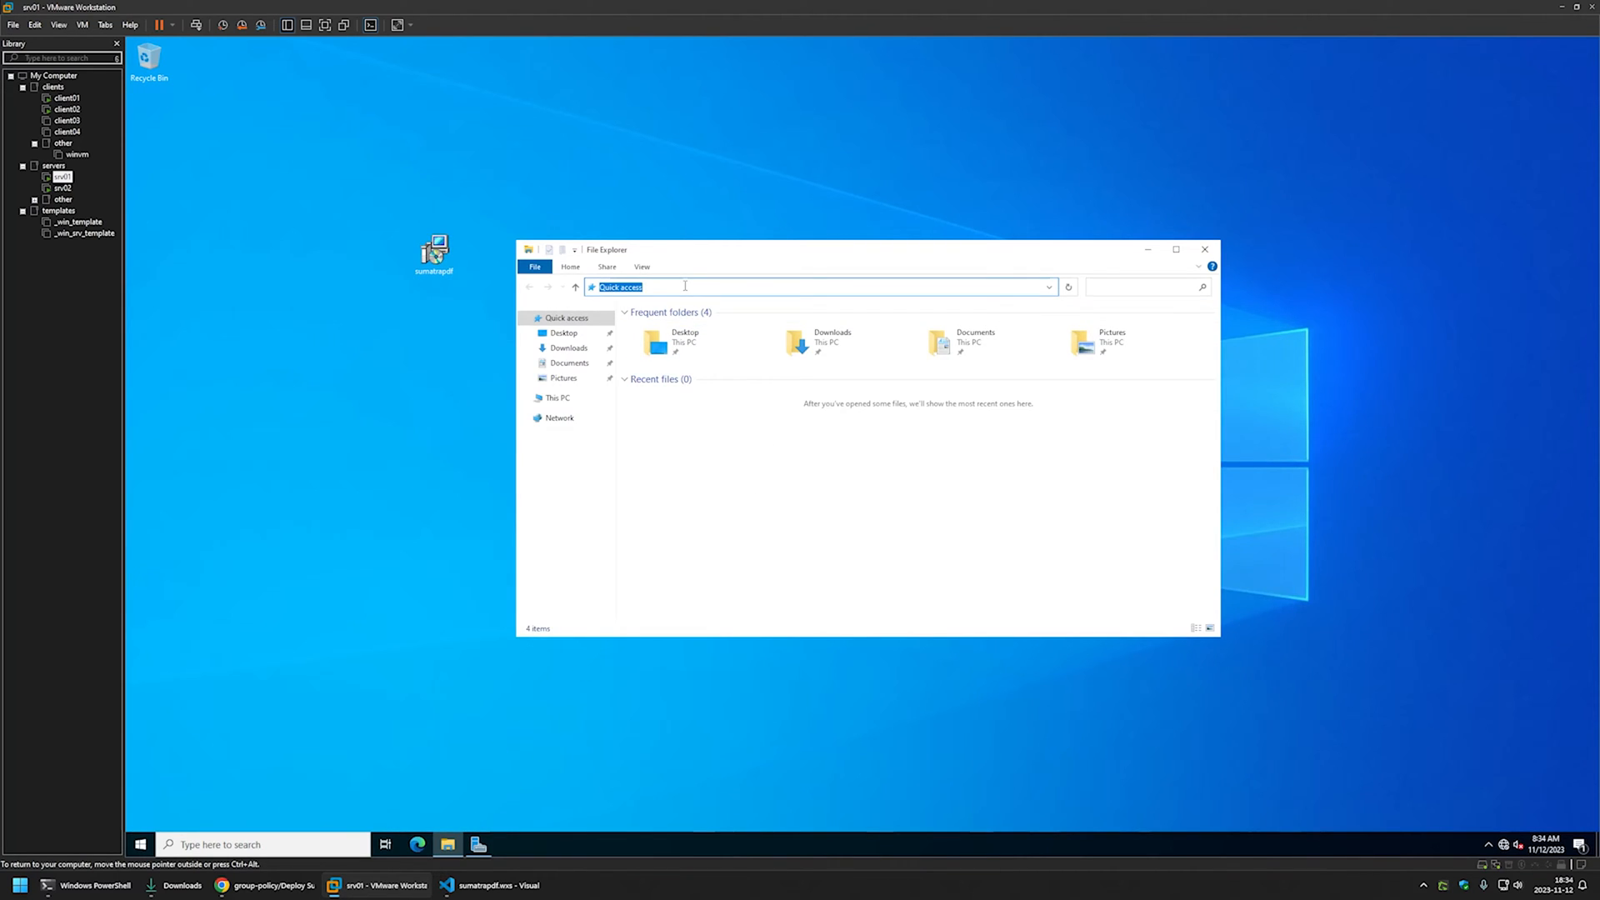
text(\\sr)
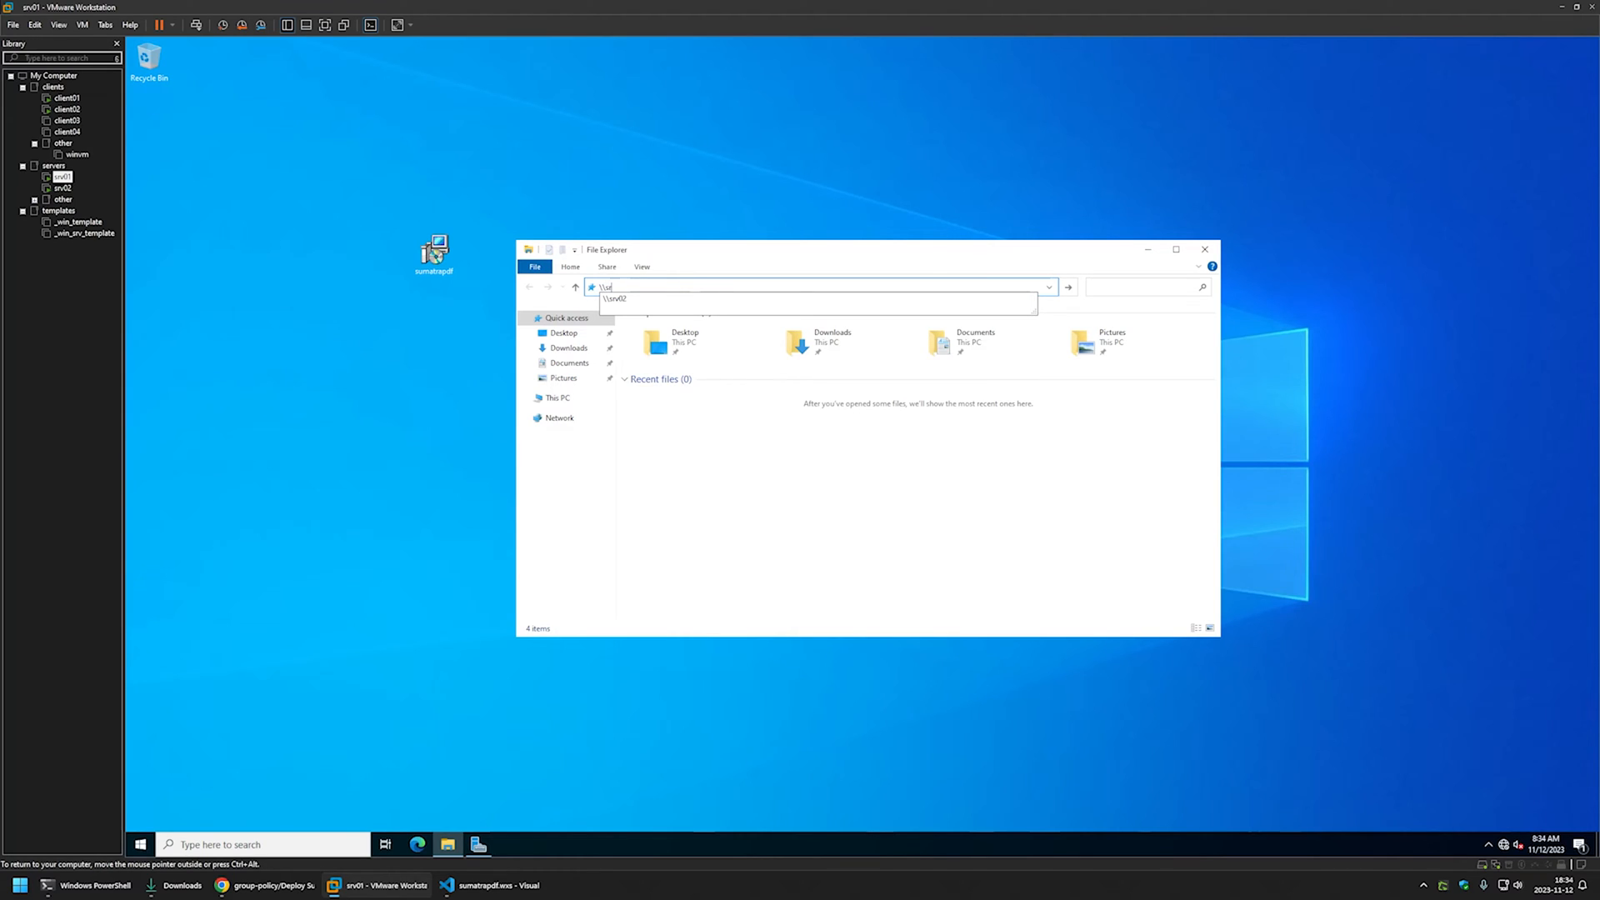
text(v02)
key(Return)
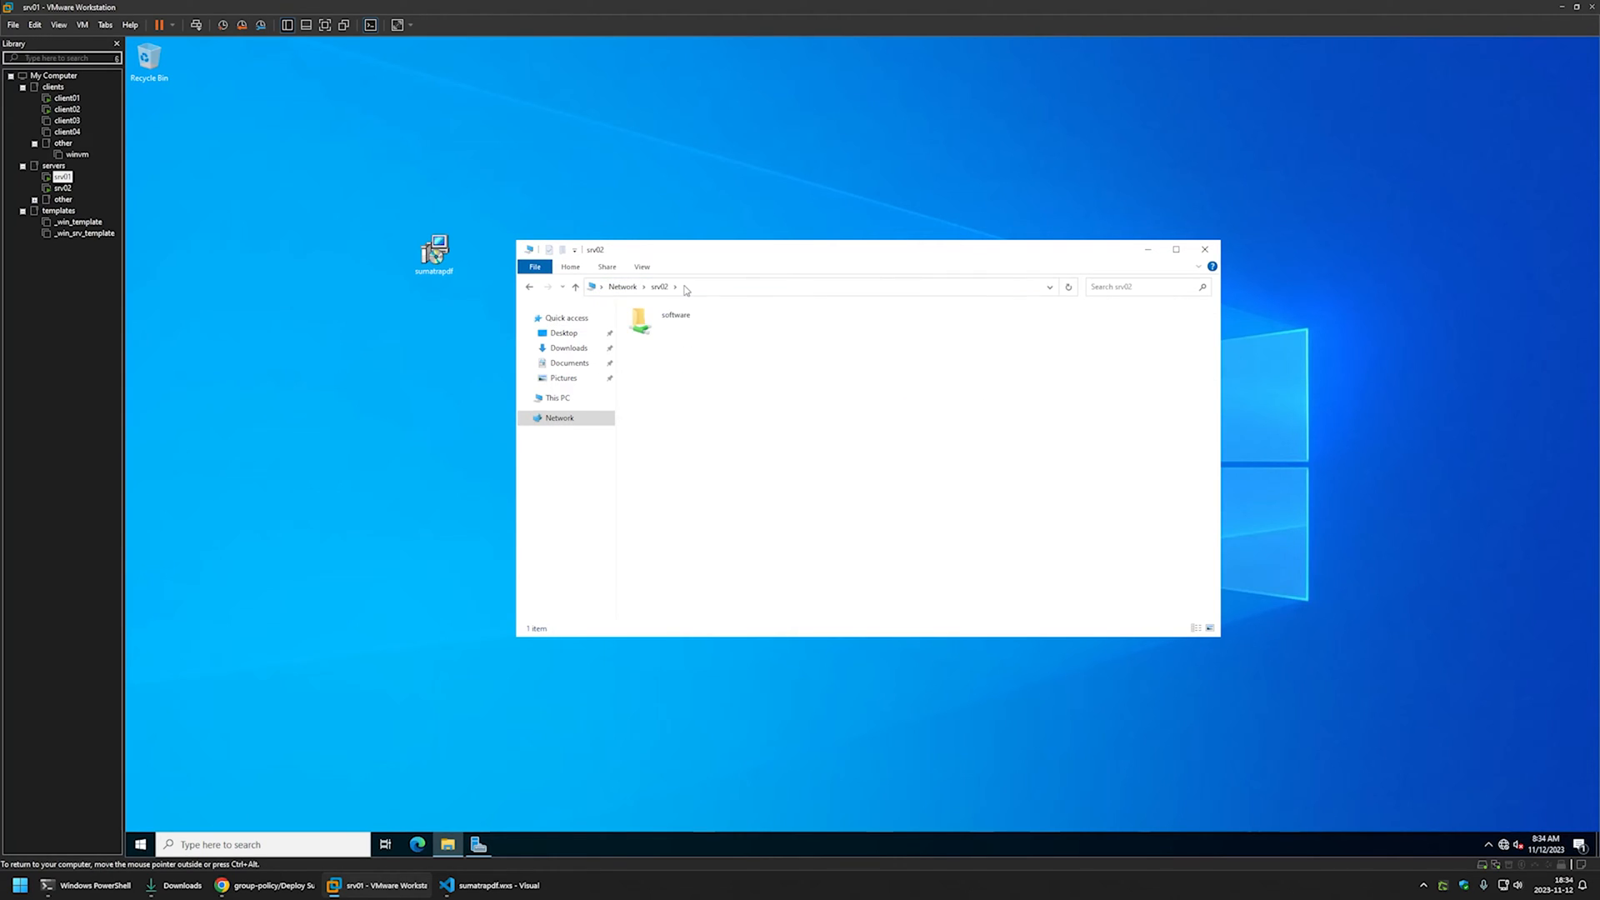
double_click(676, 325)
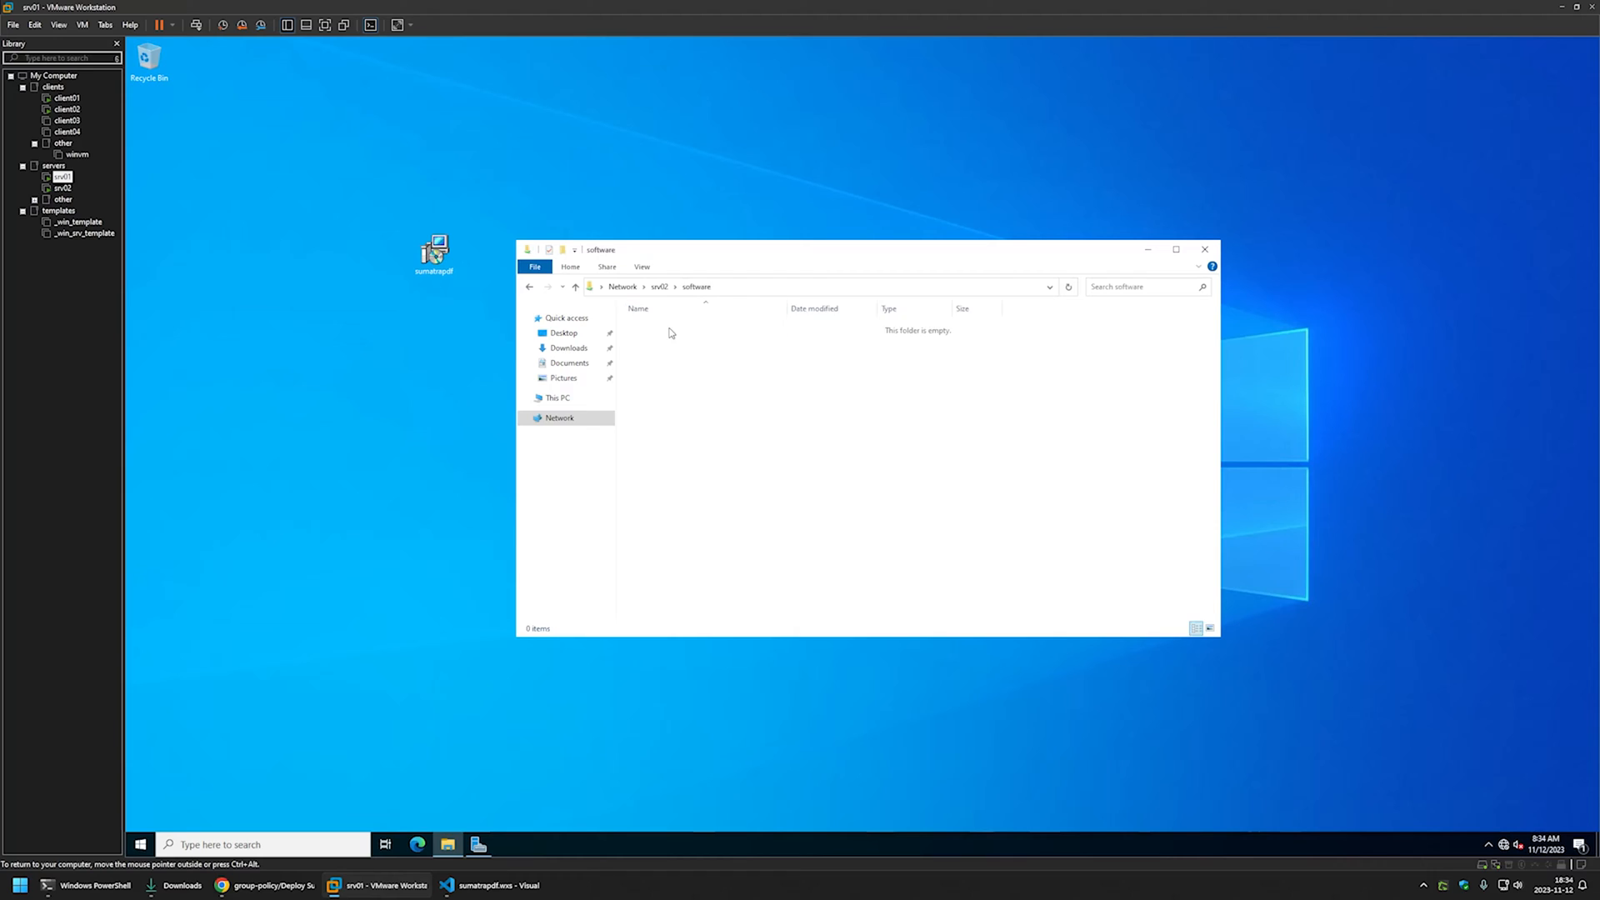
- Create a folder named "sumatrapdf" in the software share and open it
right_click(655, 345)
mouse_move(747, 466)
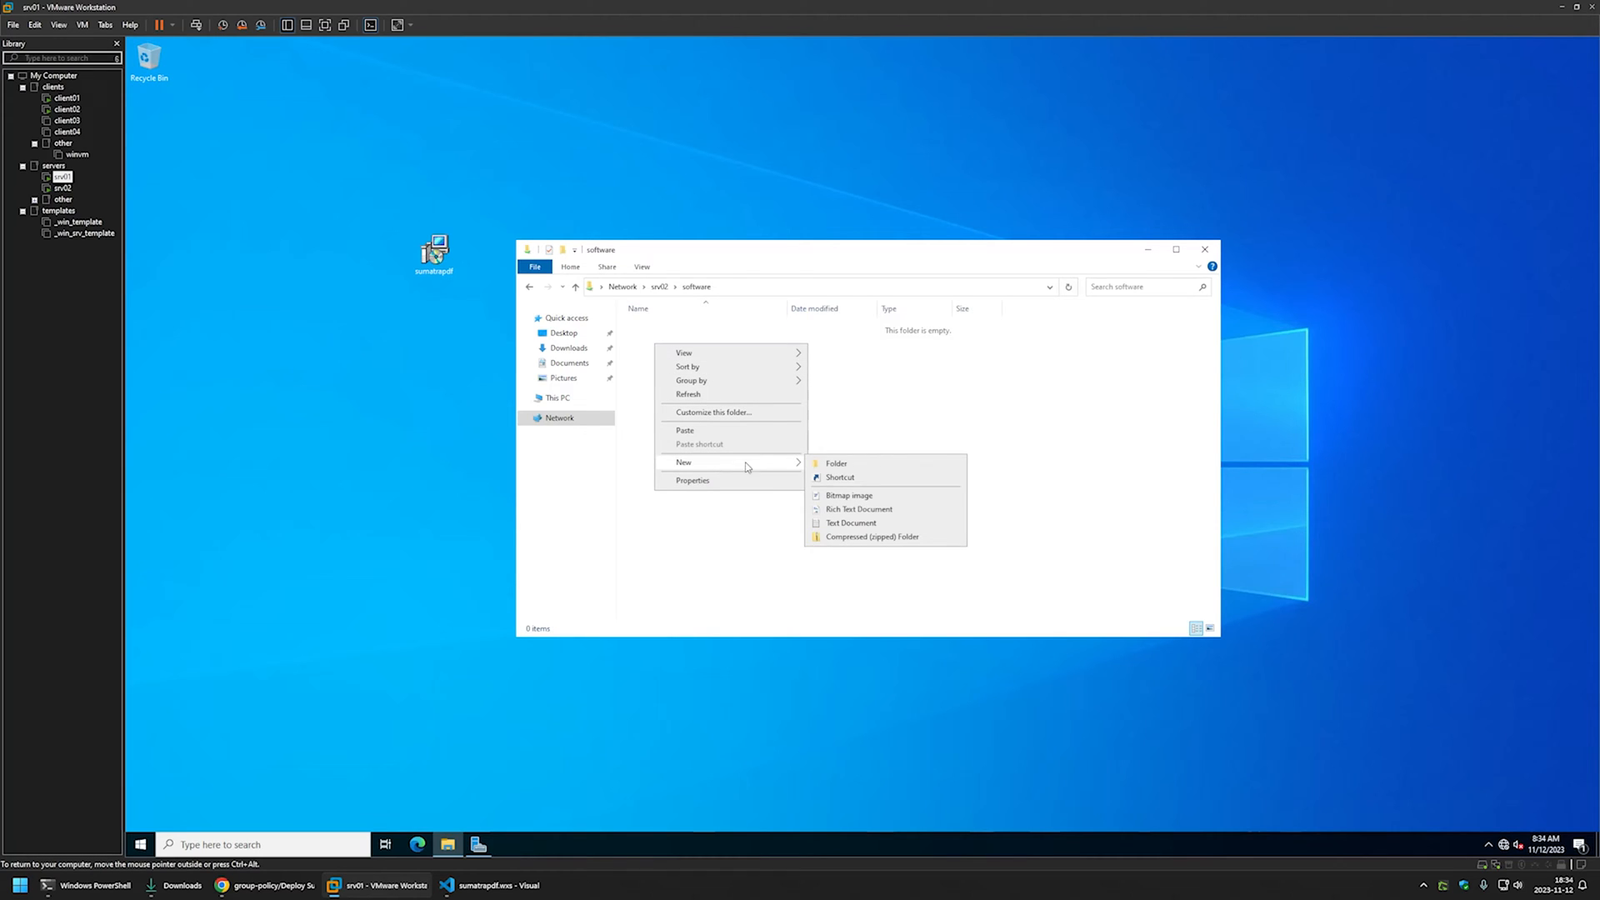
click(829, 463)
text(sum)
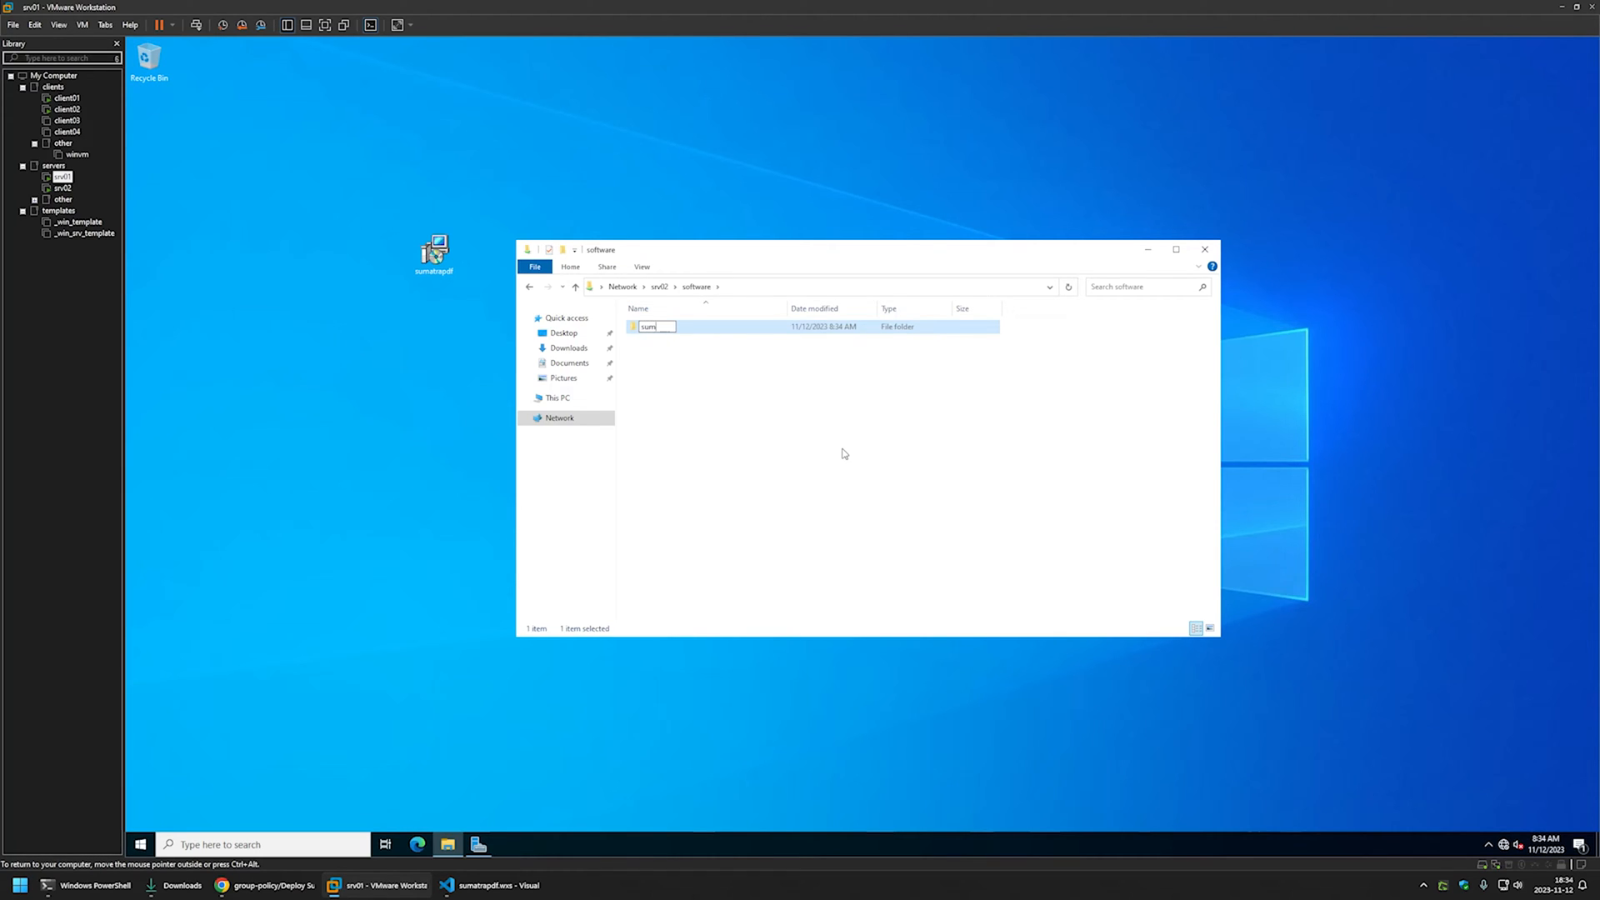
text(atrapdf)
key(Return)
double_click(651, 327)
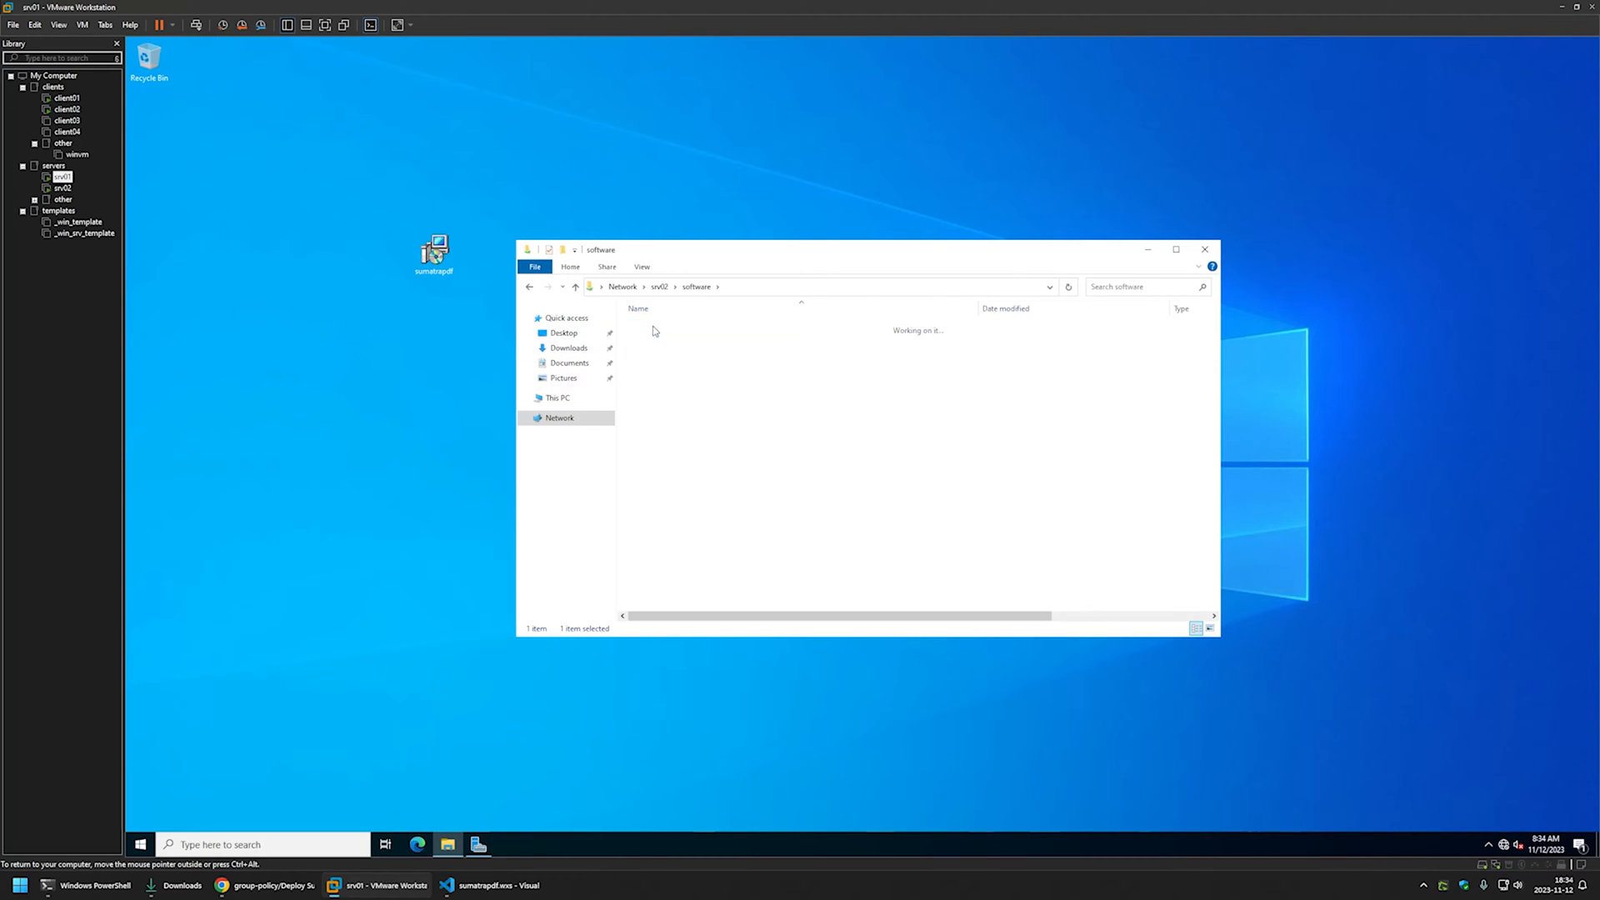
- Copy the sumatrapdf MSI from the desktop into the sumatrapdf folder on the srv02 software share
drag(433, 250, 653, 353)
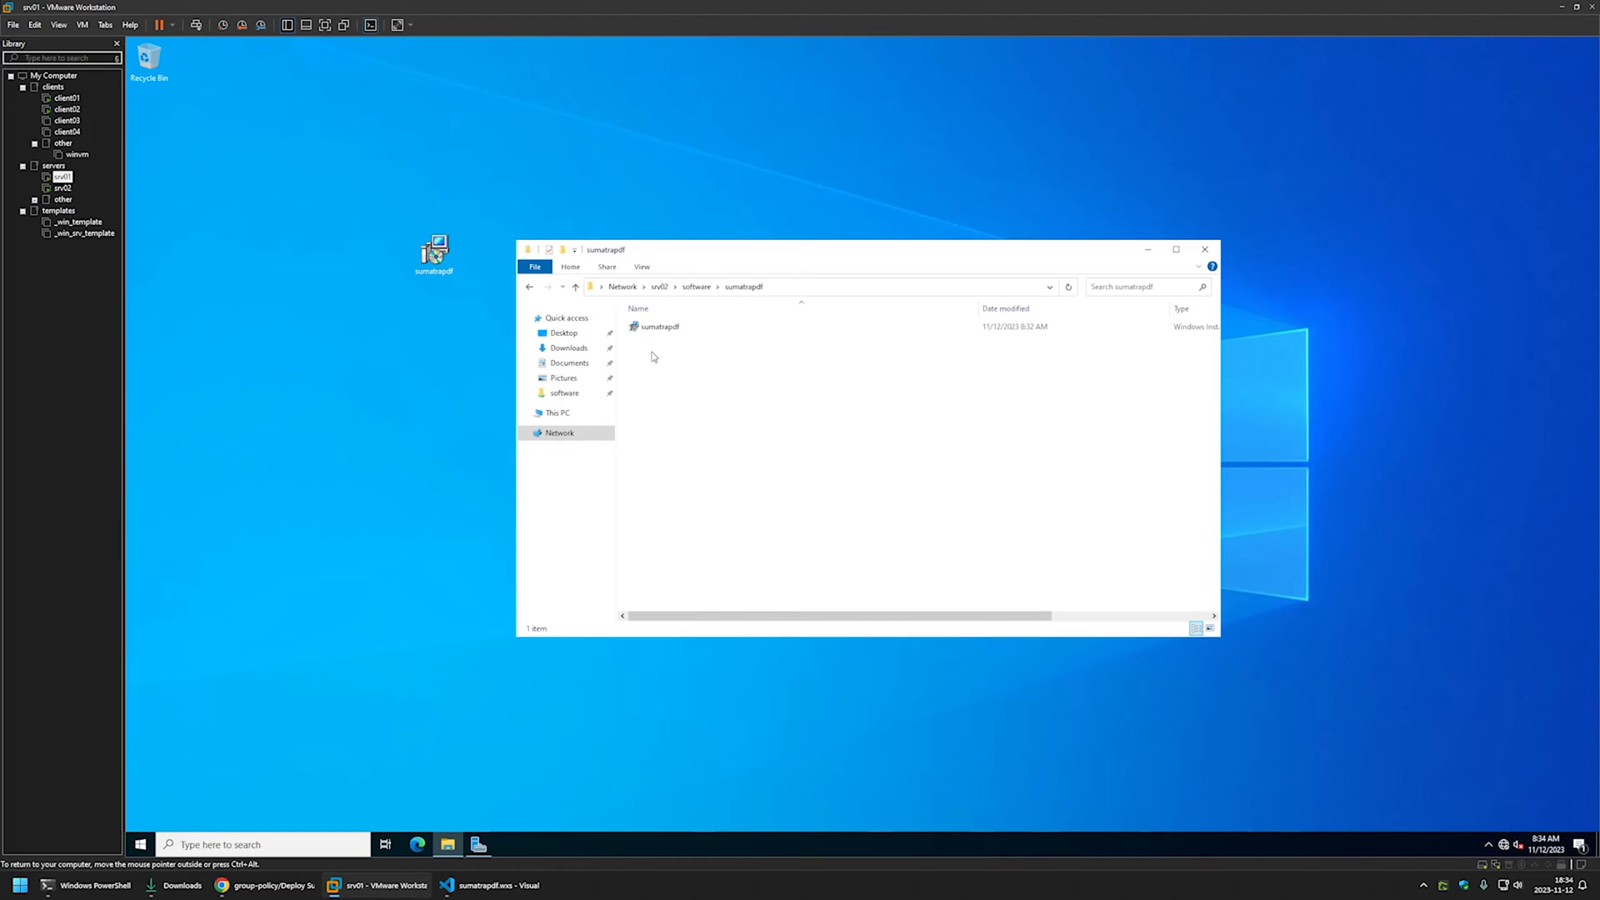
- Examine the Authenticated Users permissions in the security settings of the shared sumatrapdf folder, and close its properties
right_click(654, 356)
click(677, 490)
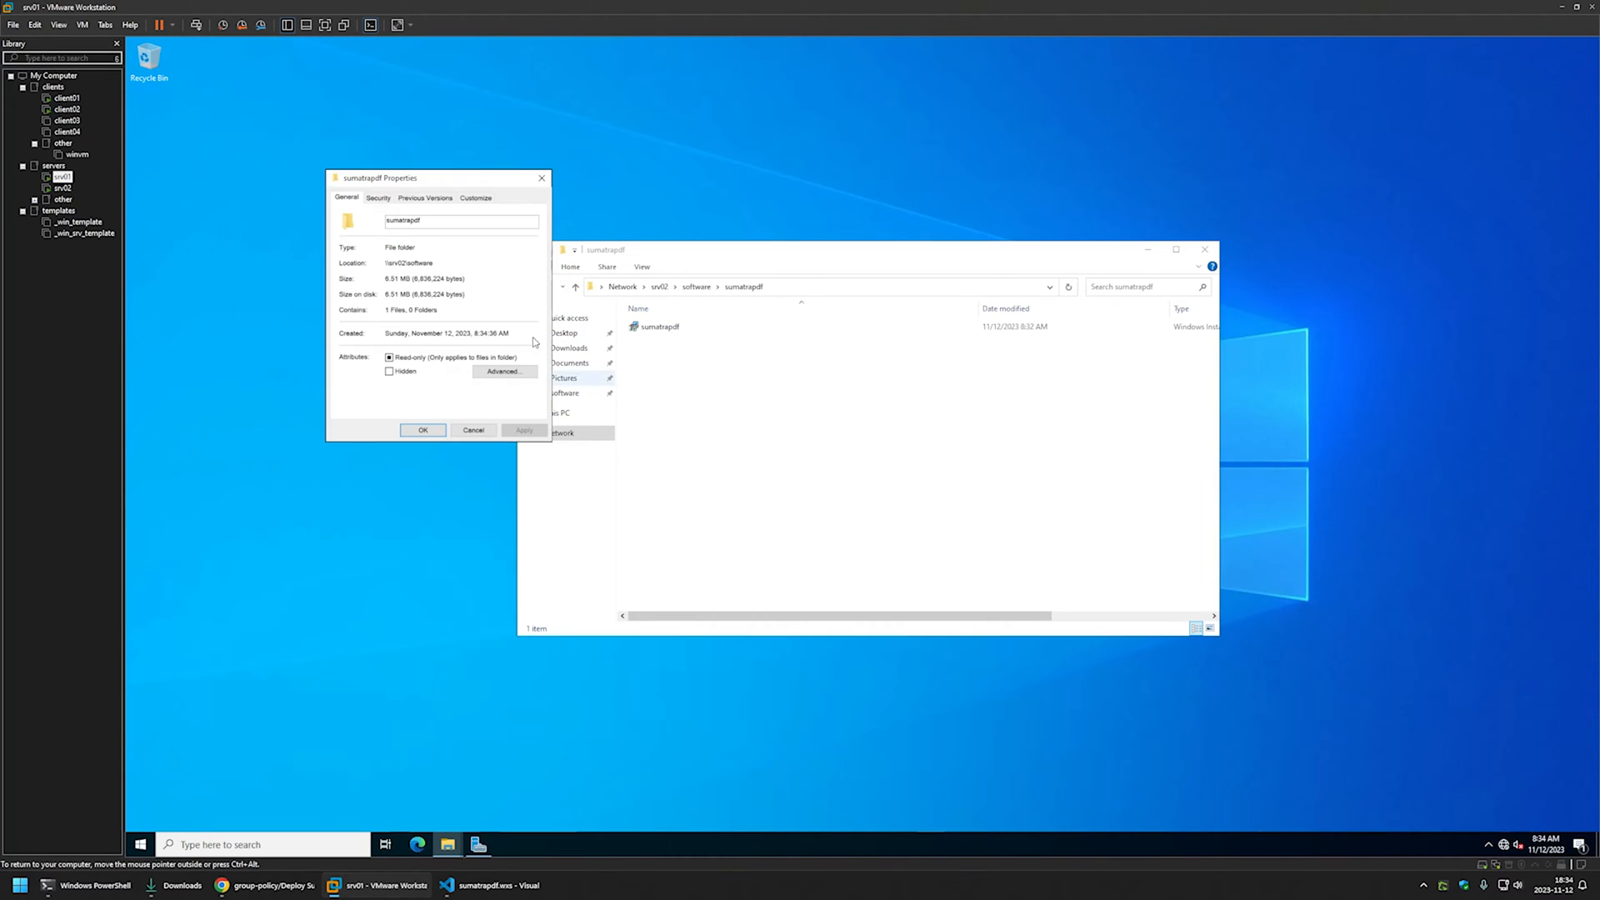
drag(397, 175, 831, 344)
click(812, 366)
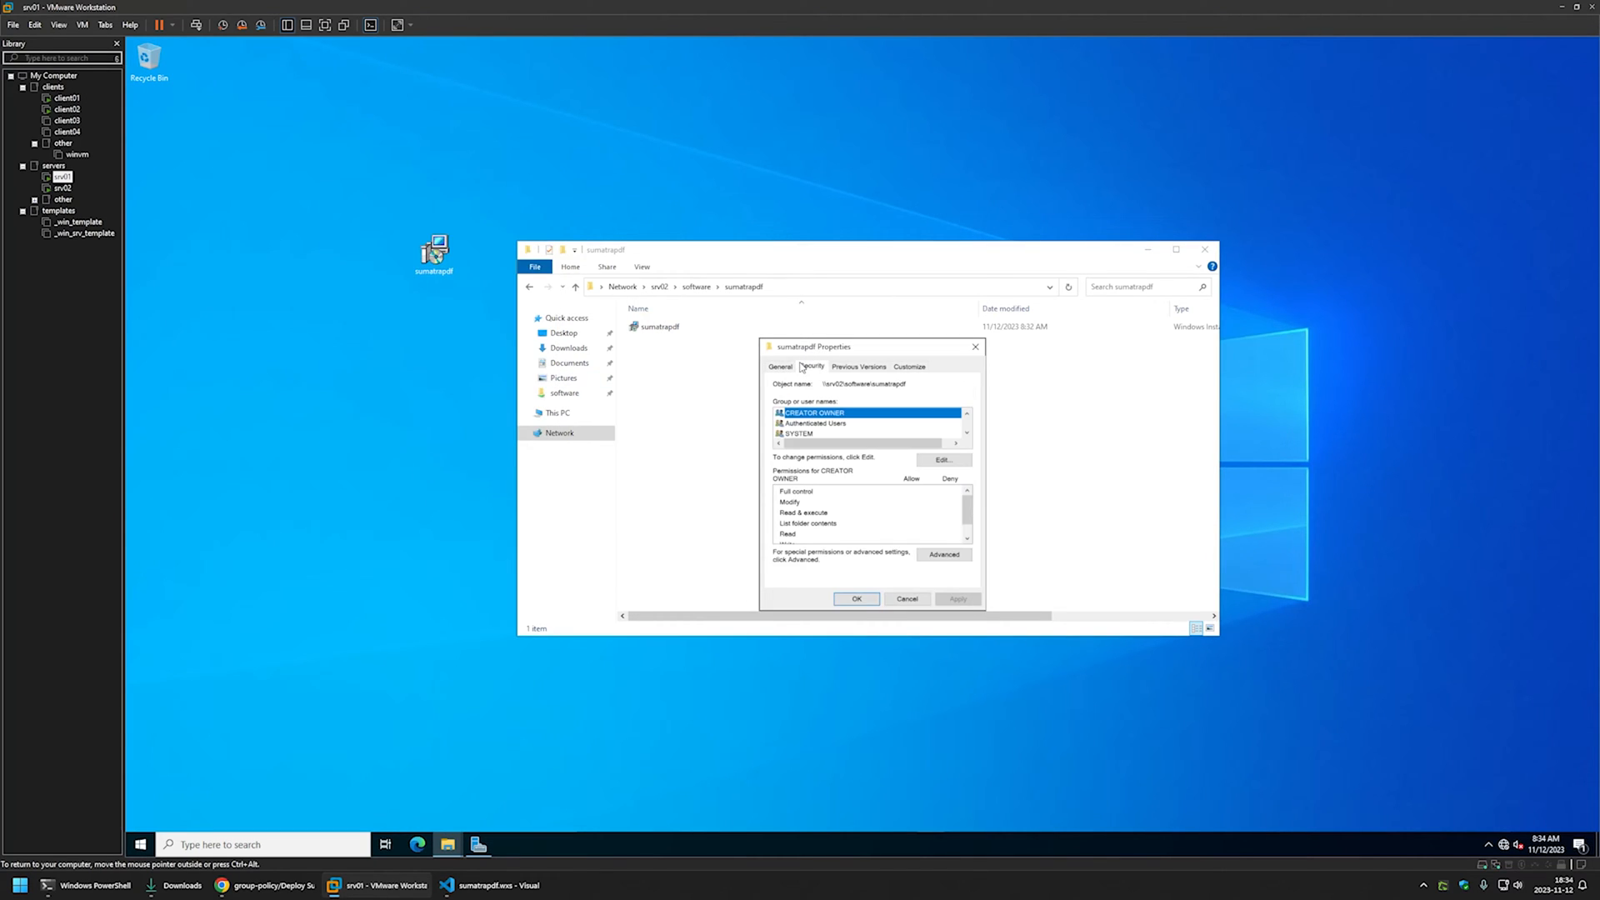
click(943, 459)
click(858, 469)
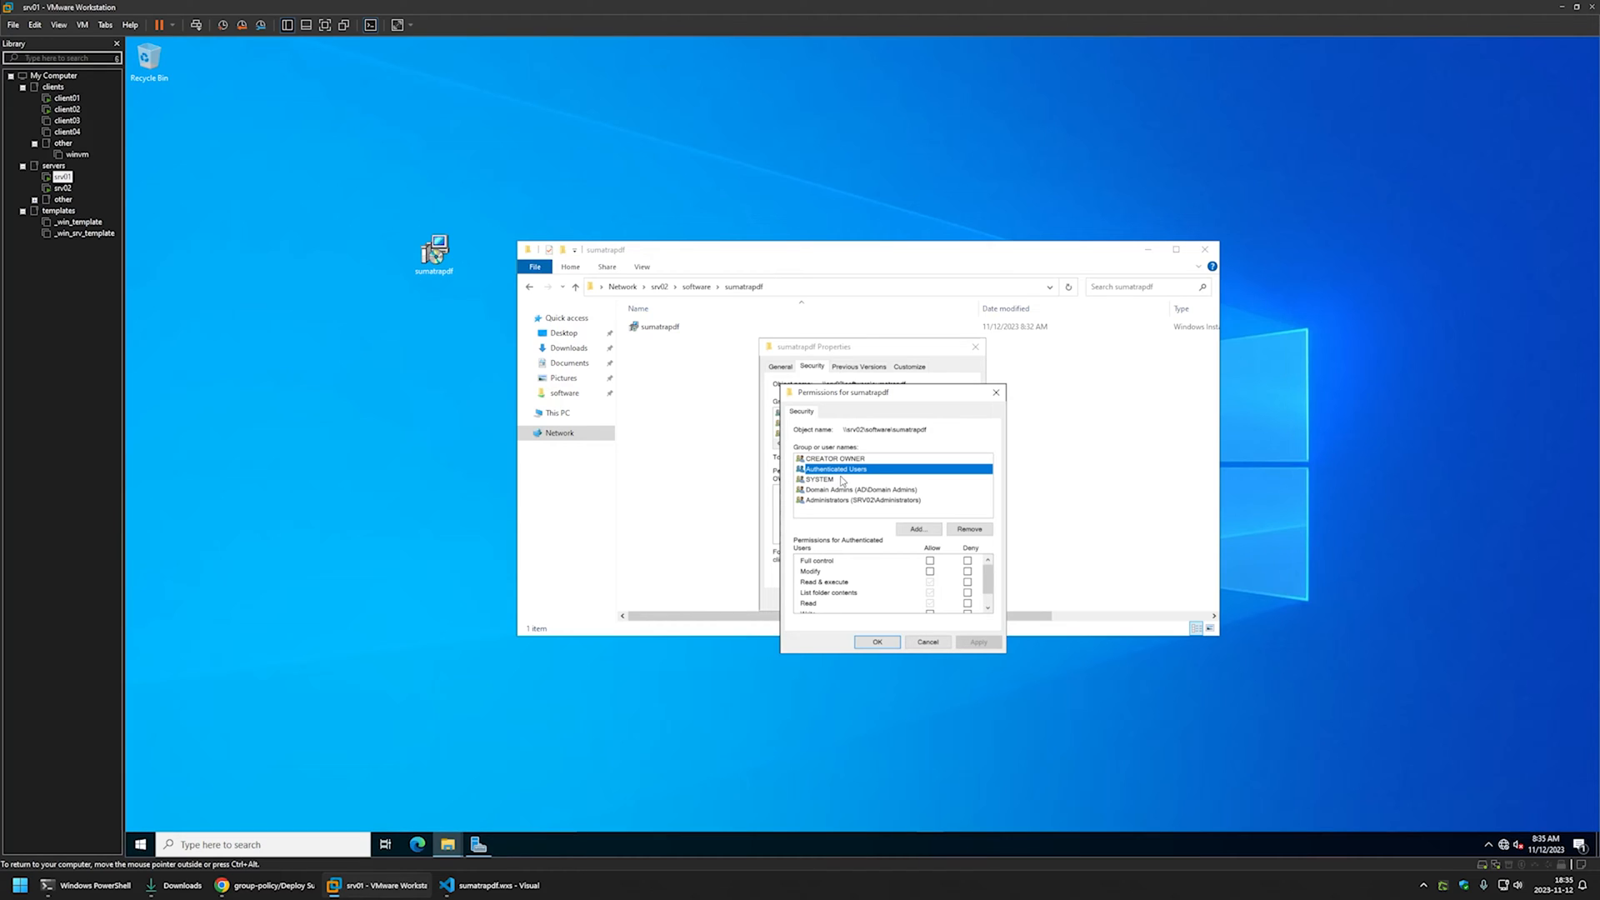
click(996, 392)
click(975, 347)
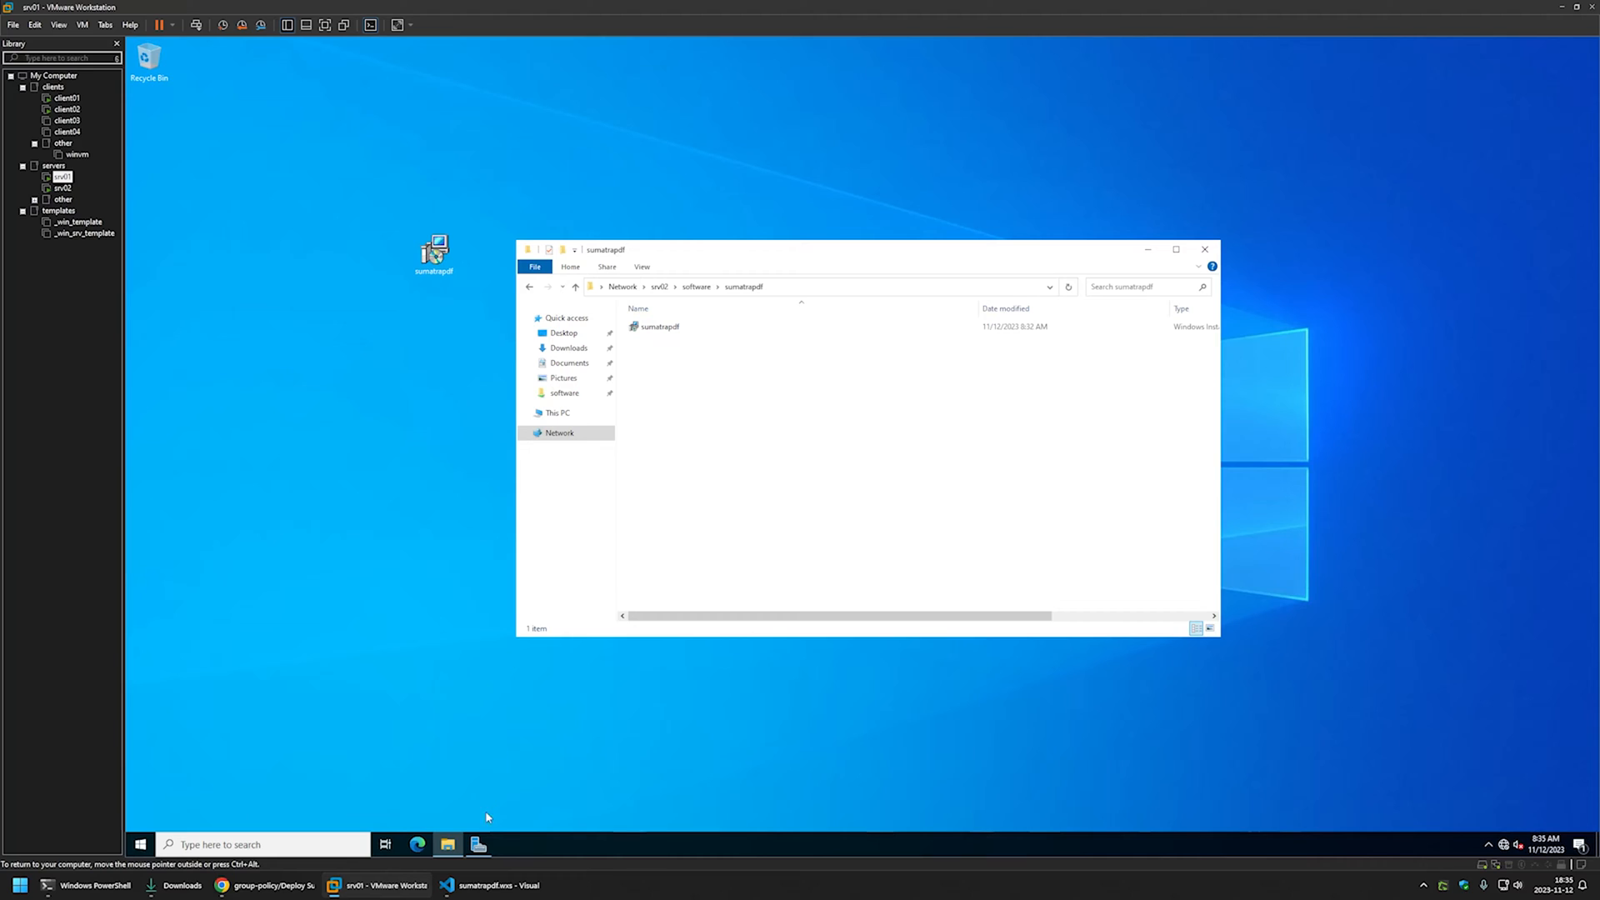
- Switch to Server Manager and open Group Policy Management
click(479, 844)
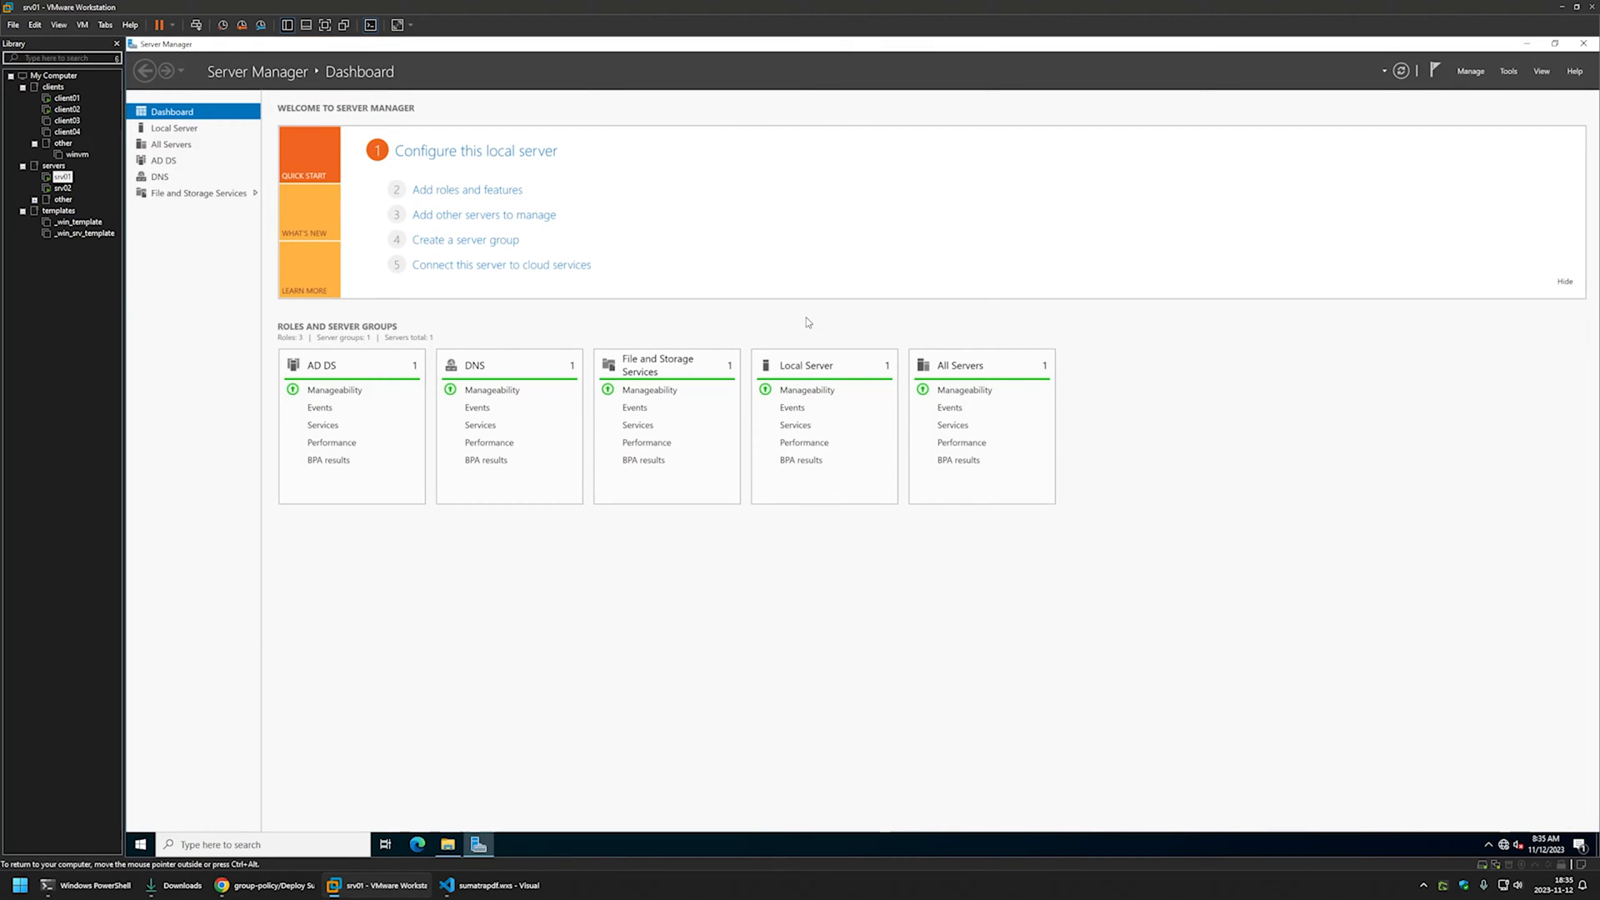
click(1509, 71)
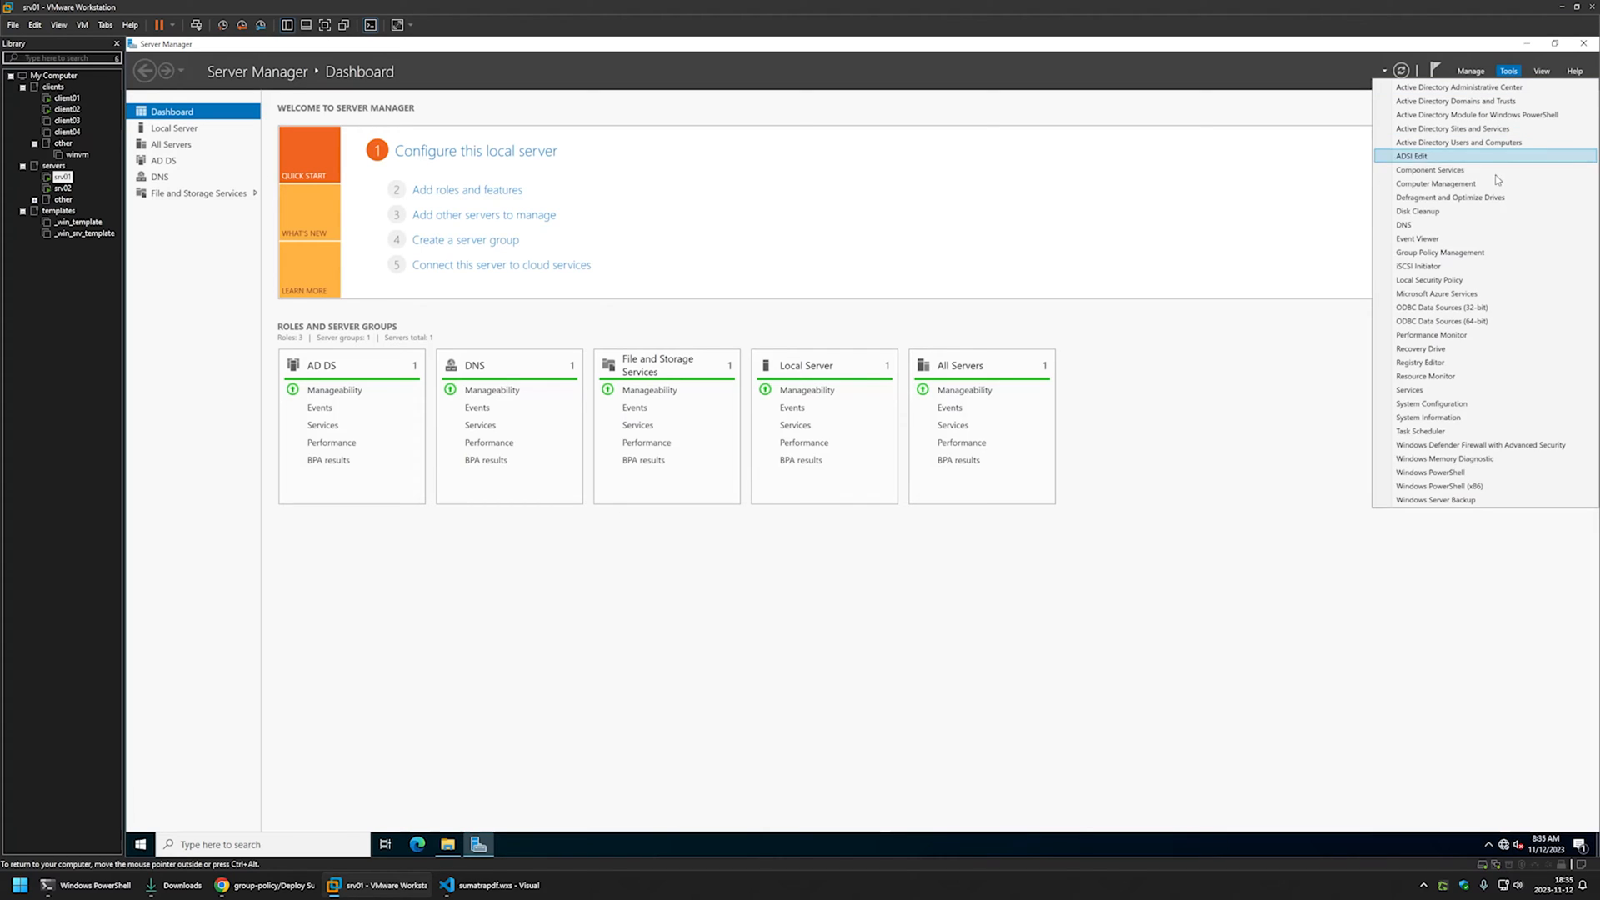
click(1448, 252)
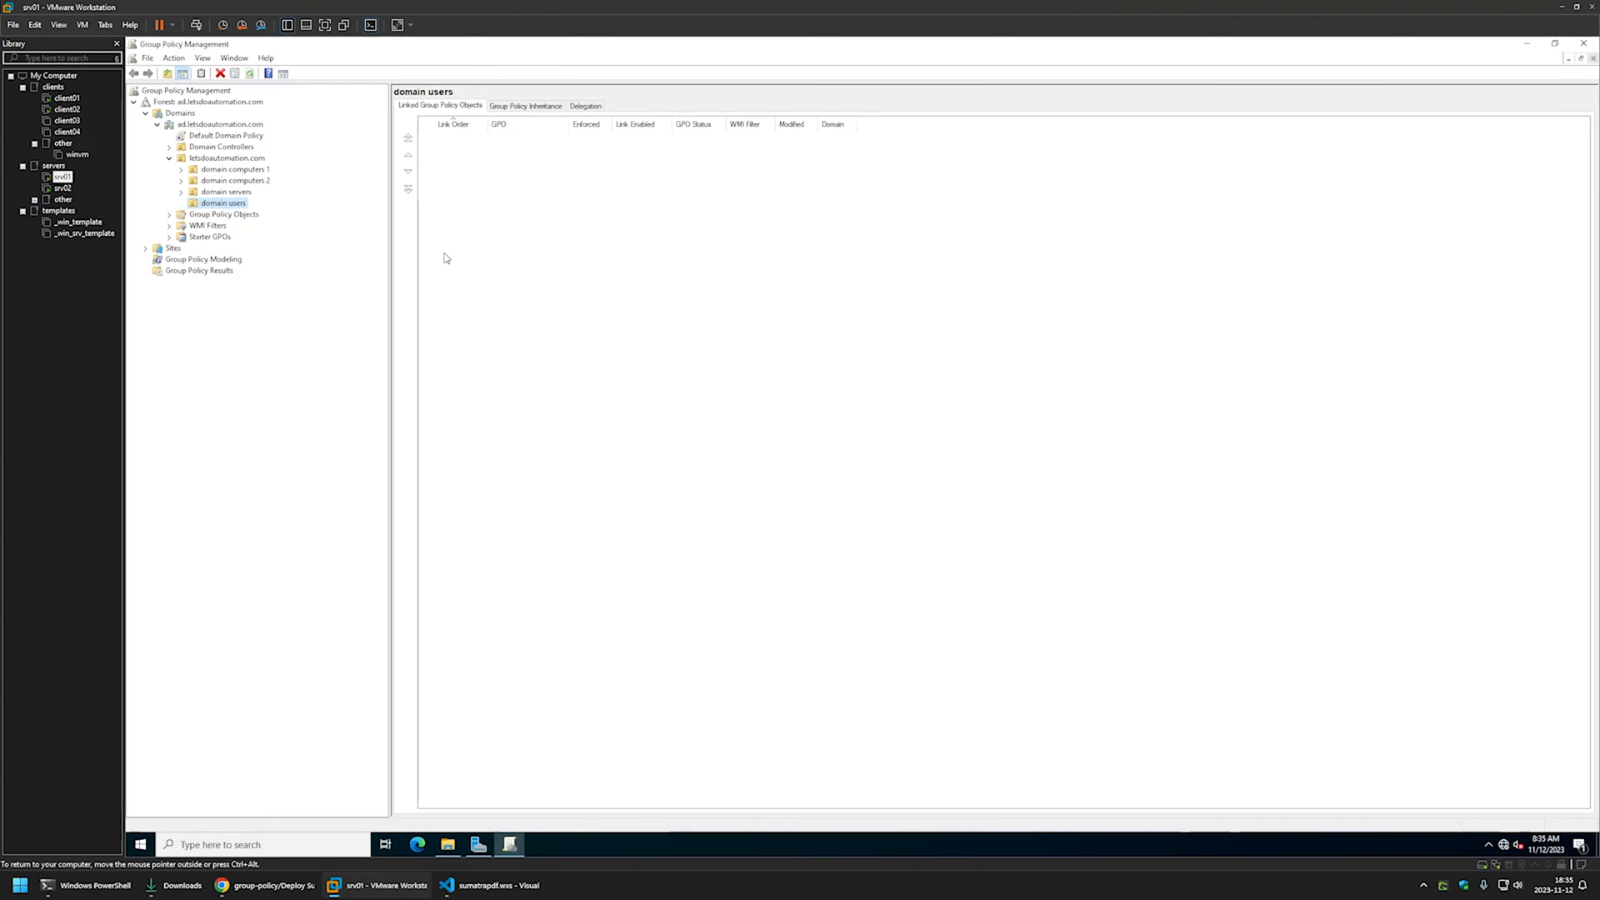
- Create a new group policy object named "Assign SumatraPDF" without a source starter GPO
right_click(221, 217)
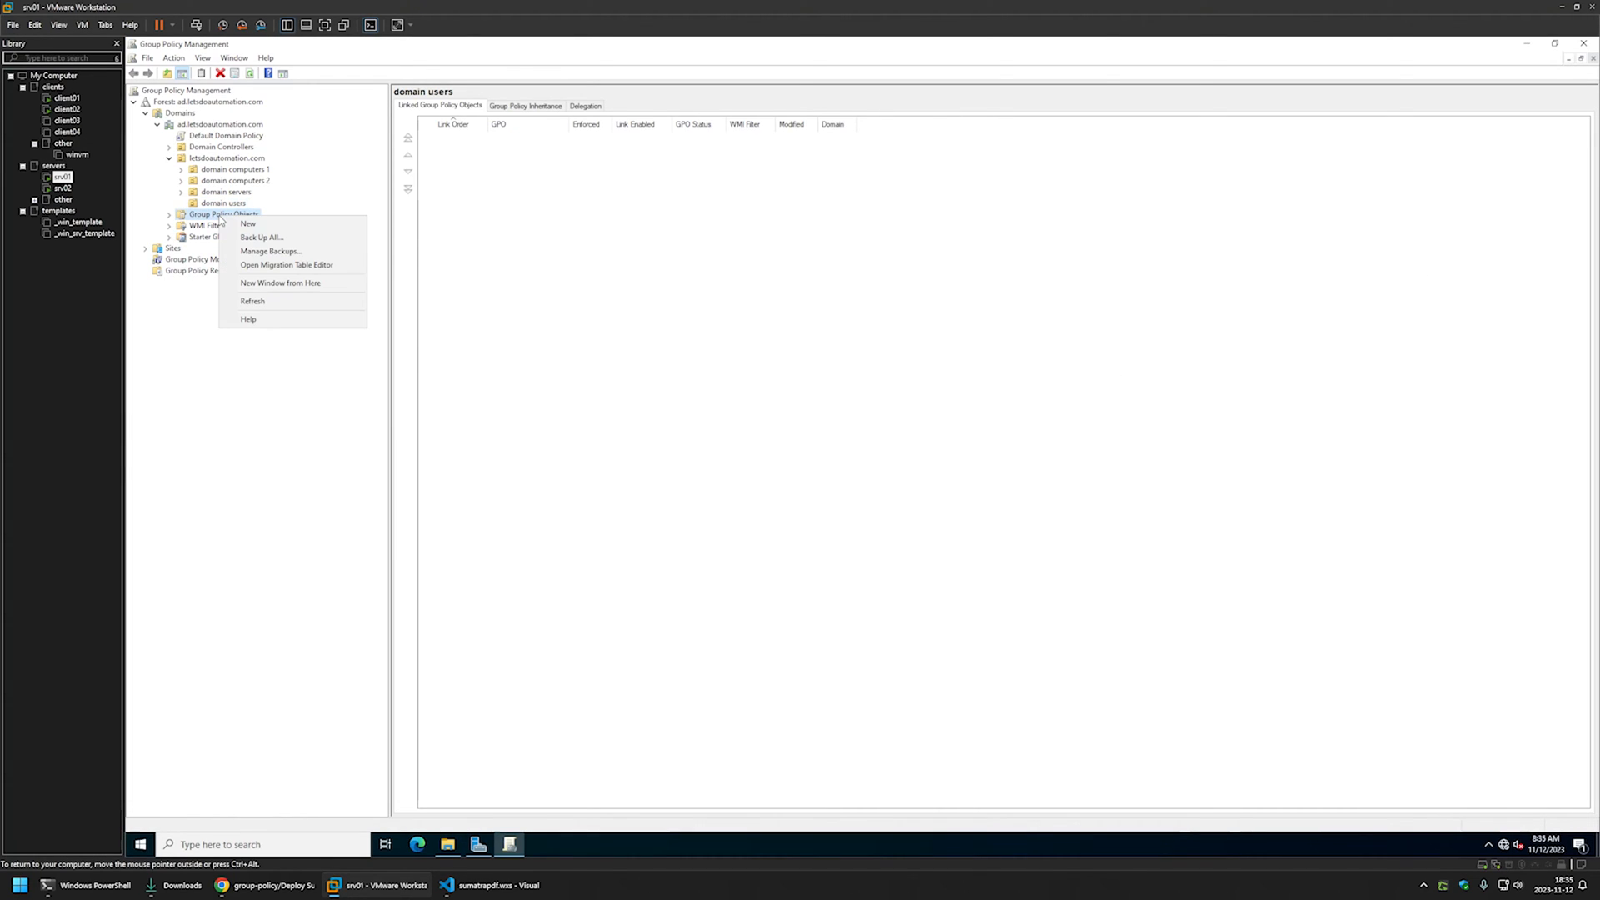
click(248, 223)
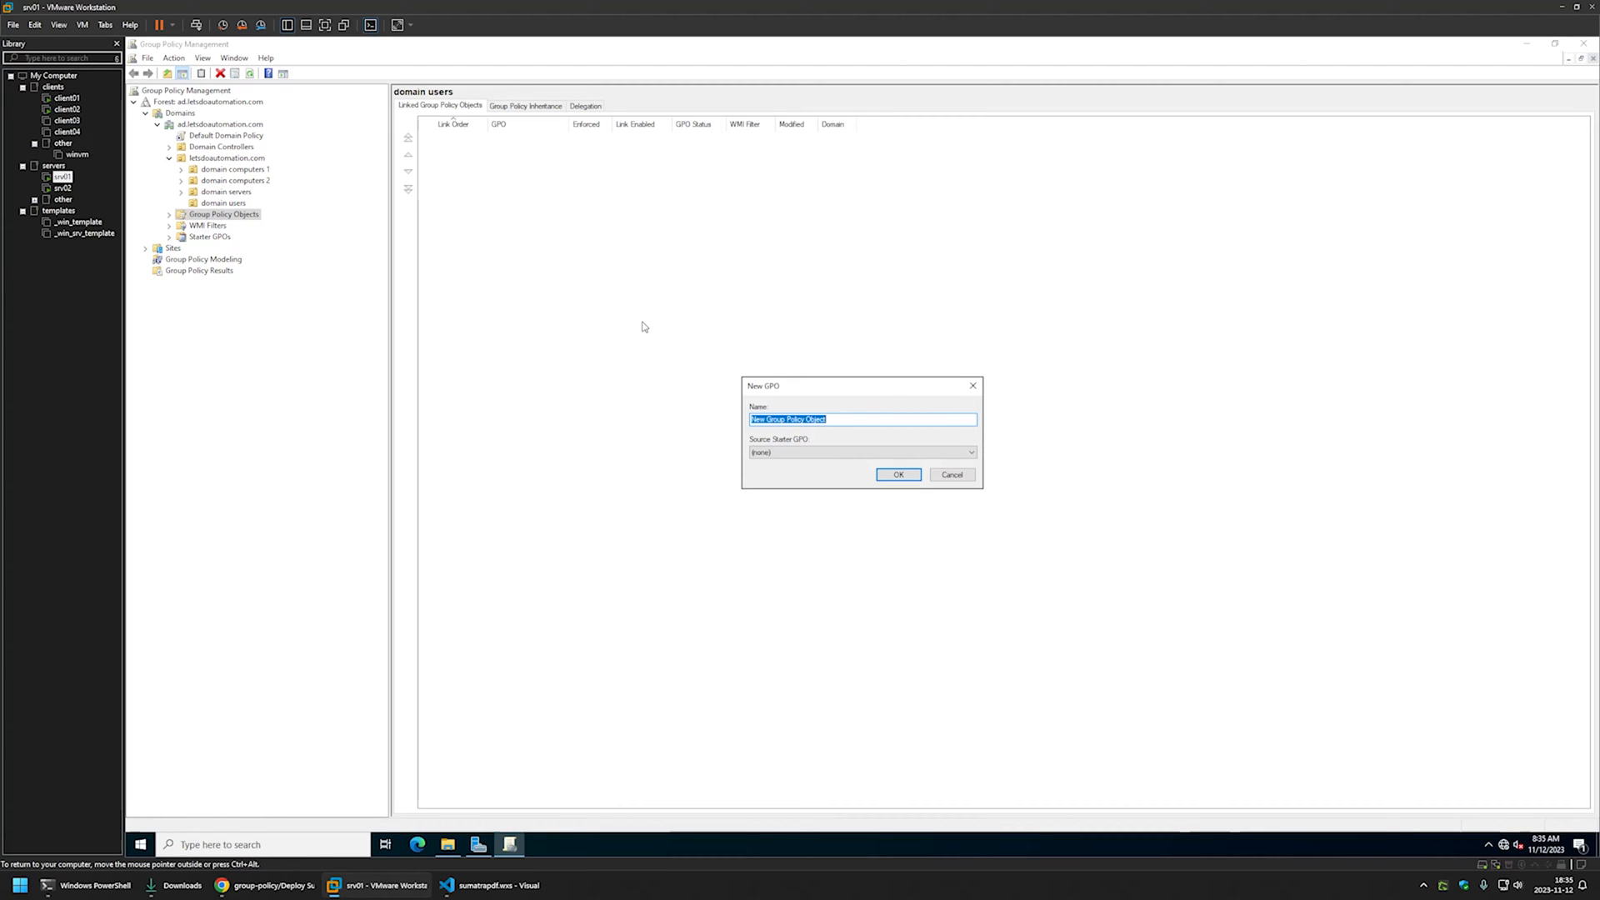
text(Assign SumatraPDF)
click(897, 474)
- Open the Assign SumatraPDF GPO for editing and go to Software installation under the Computer Configuration policies
click(169, 215)
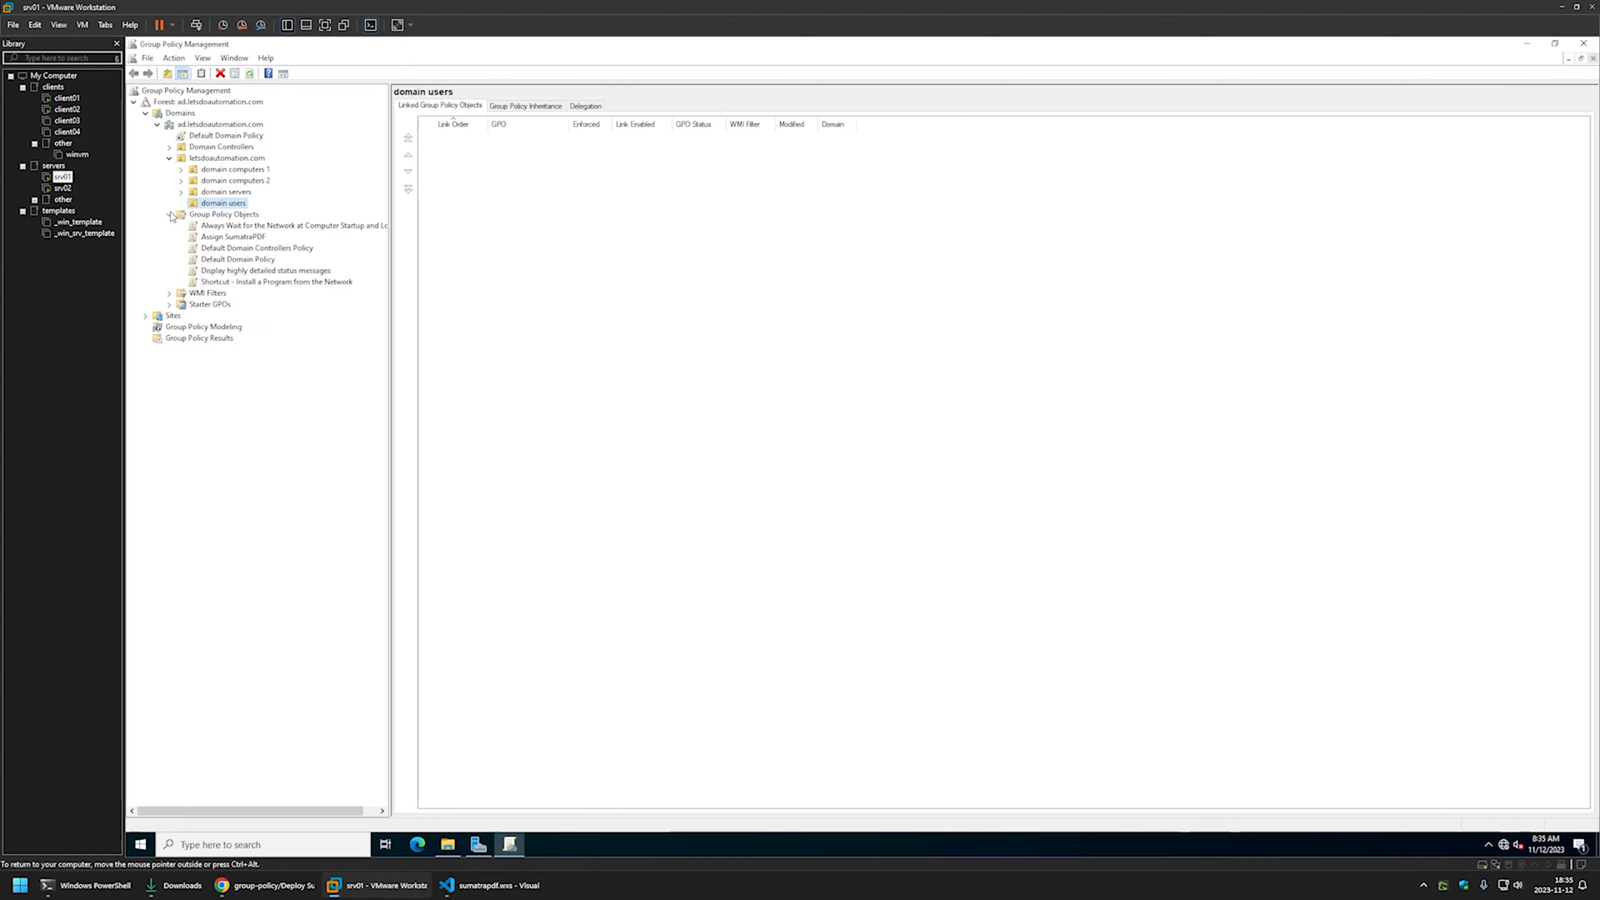
right_click(224, 238)
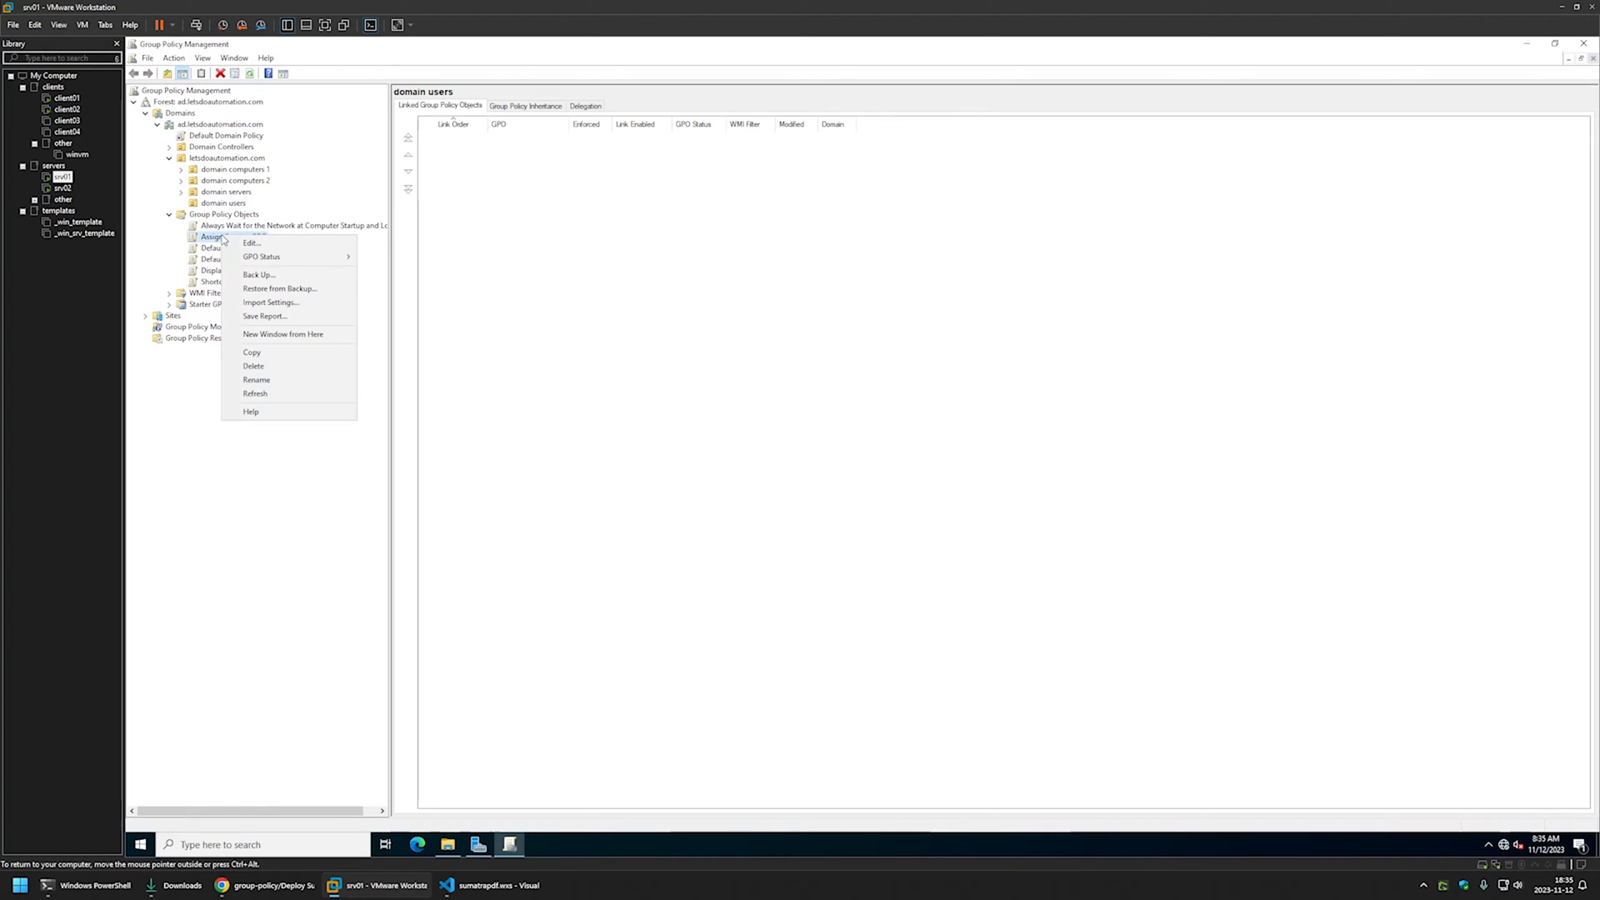
click(248, 244)
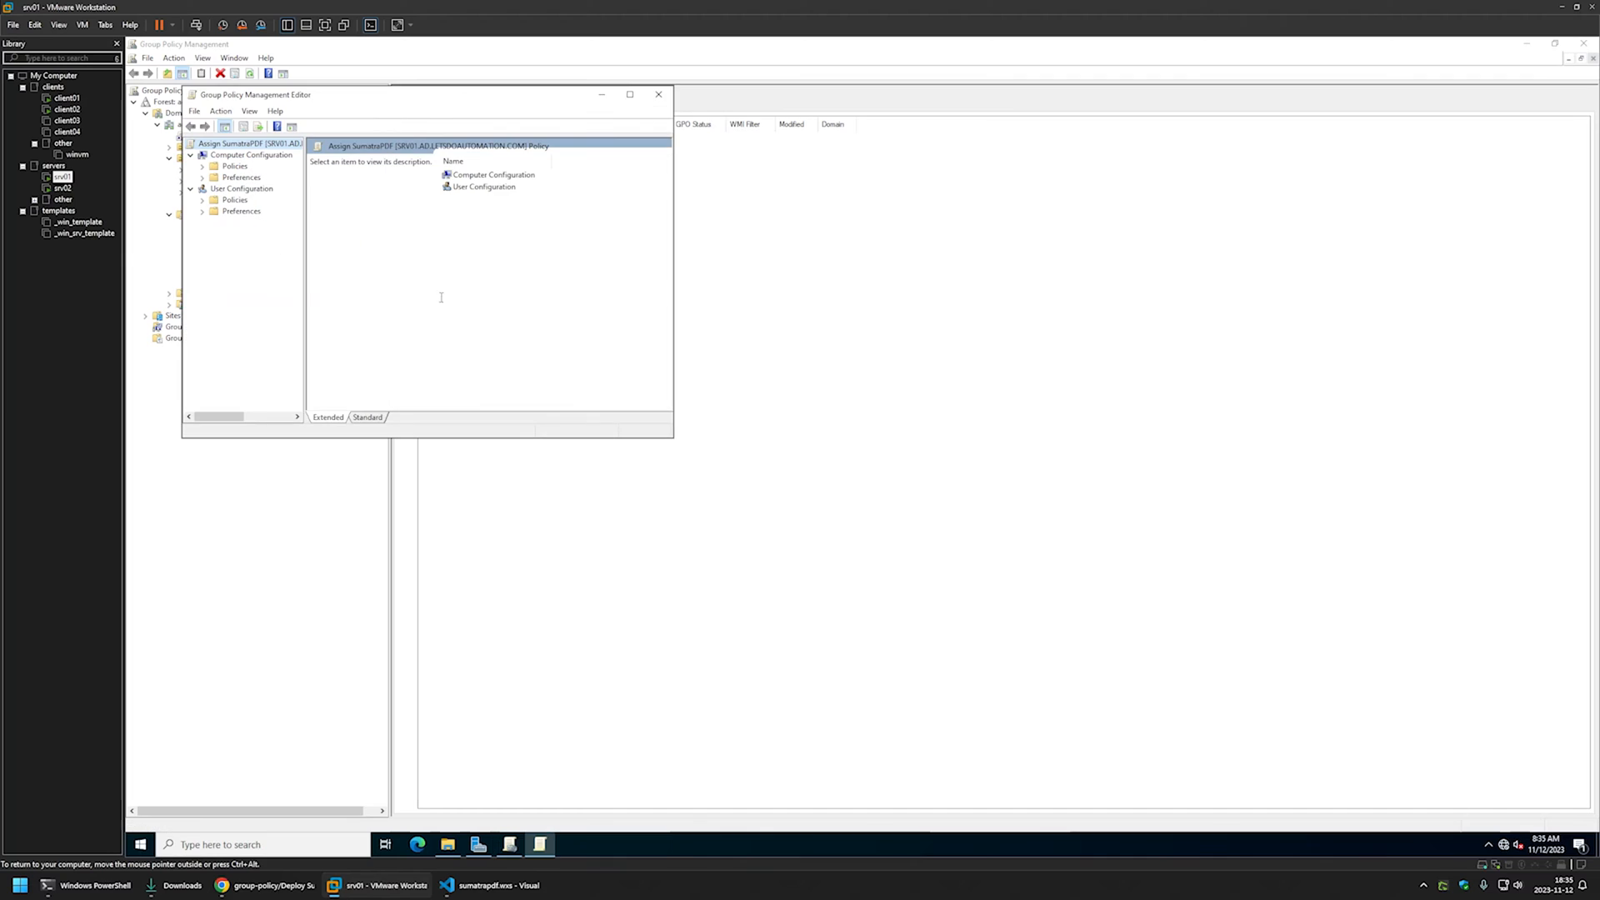
drag(340, 95, 775, 250)
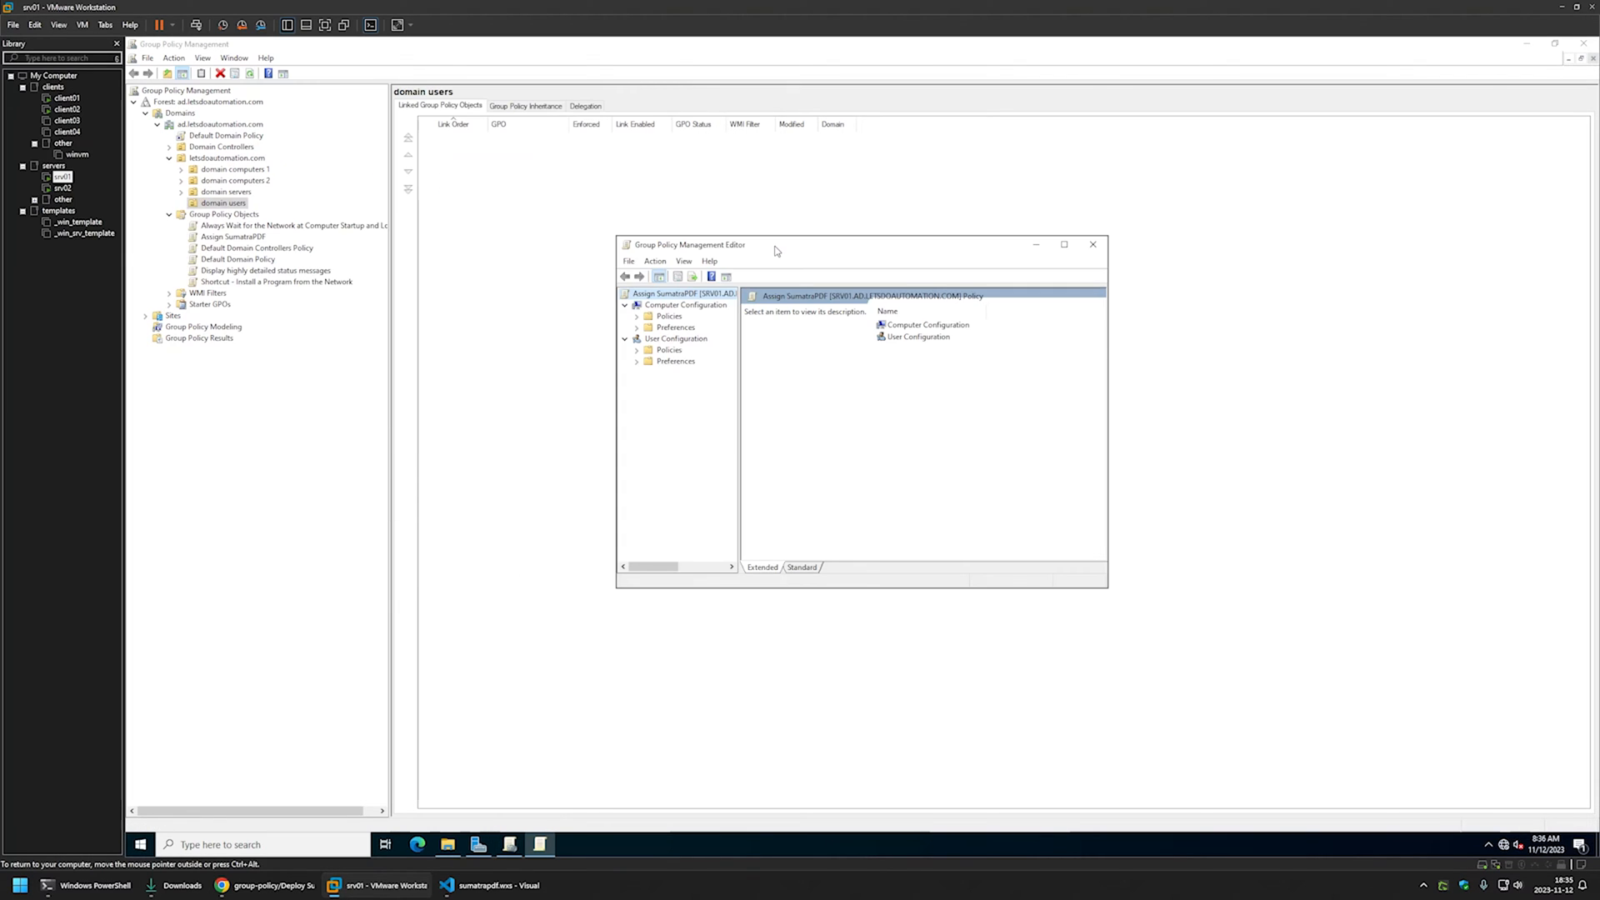
click(651, 306)
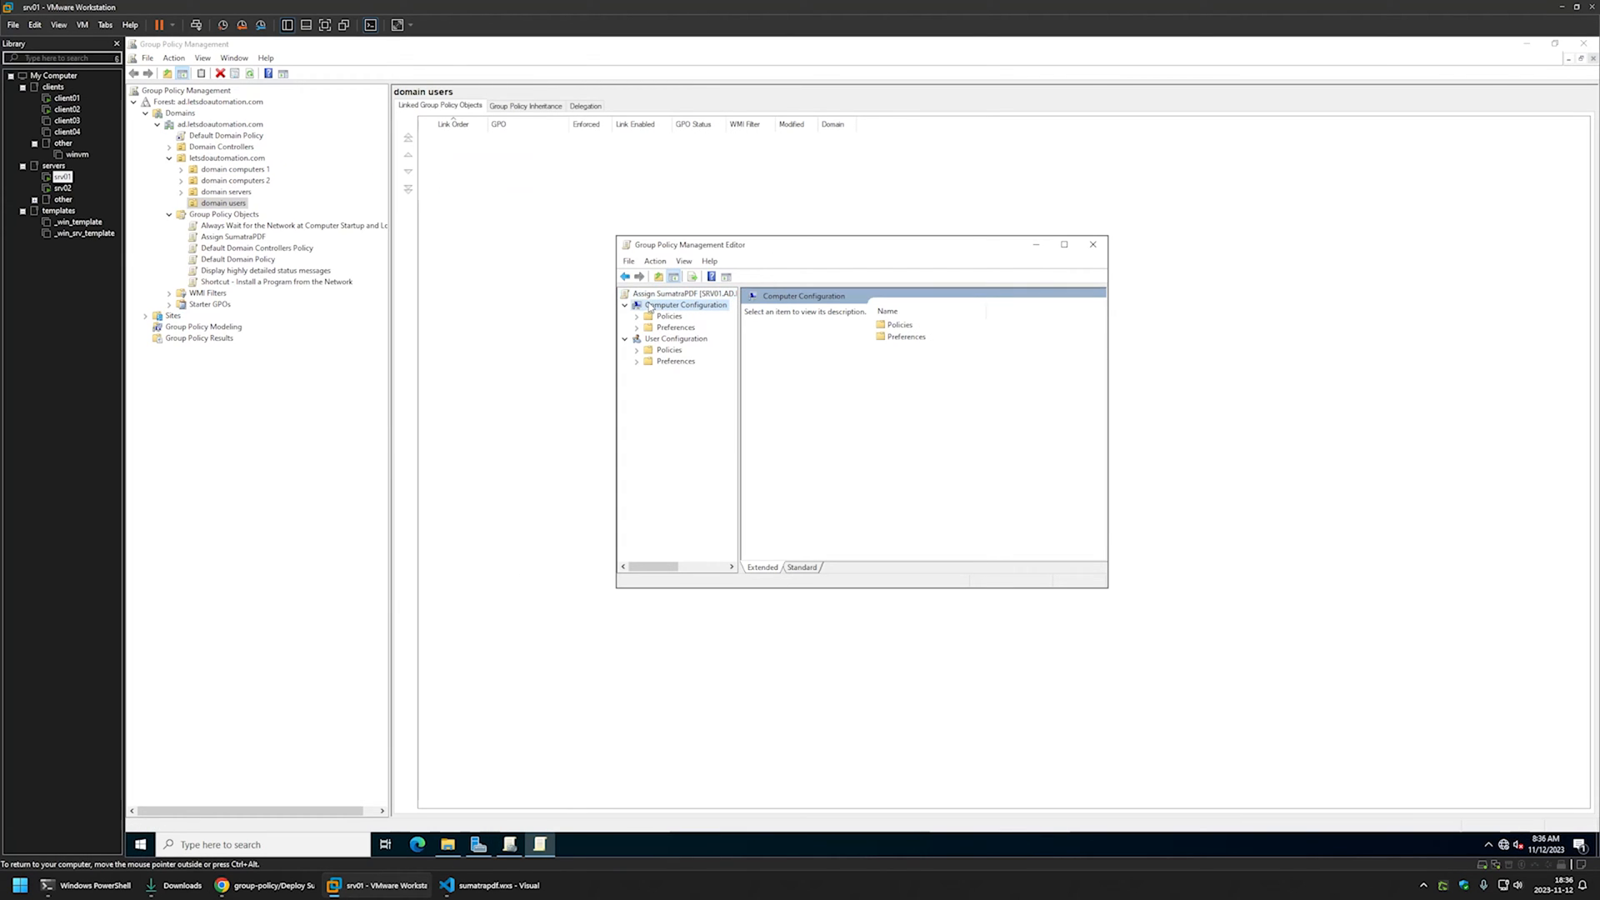
click(637, 318)
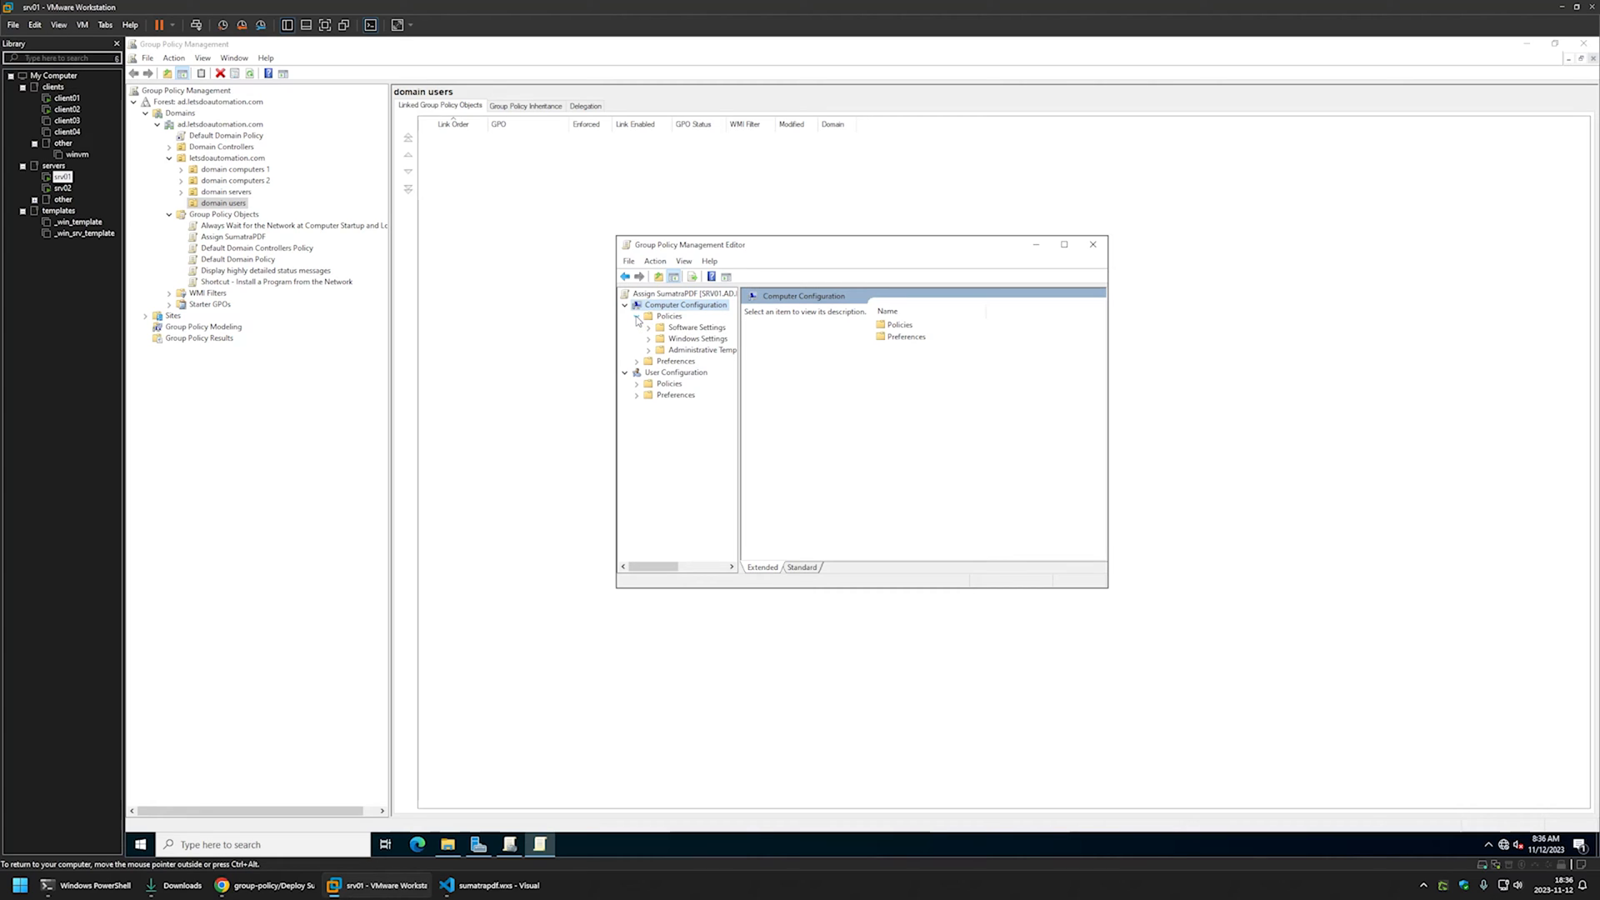
click(648, 328)
click(671, 339)
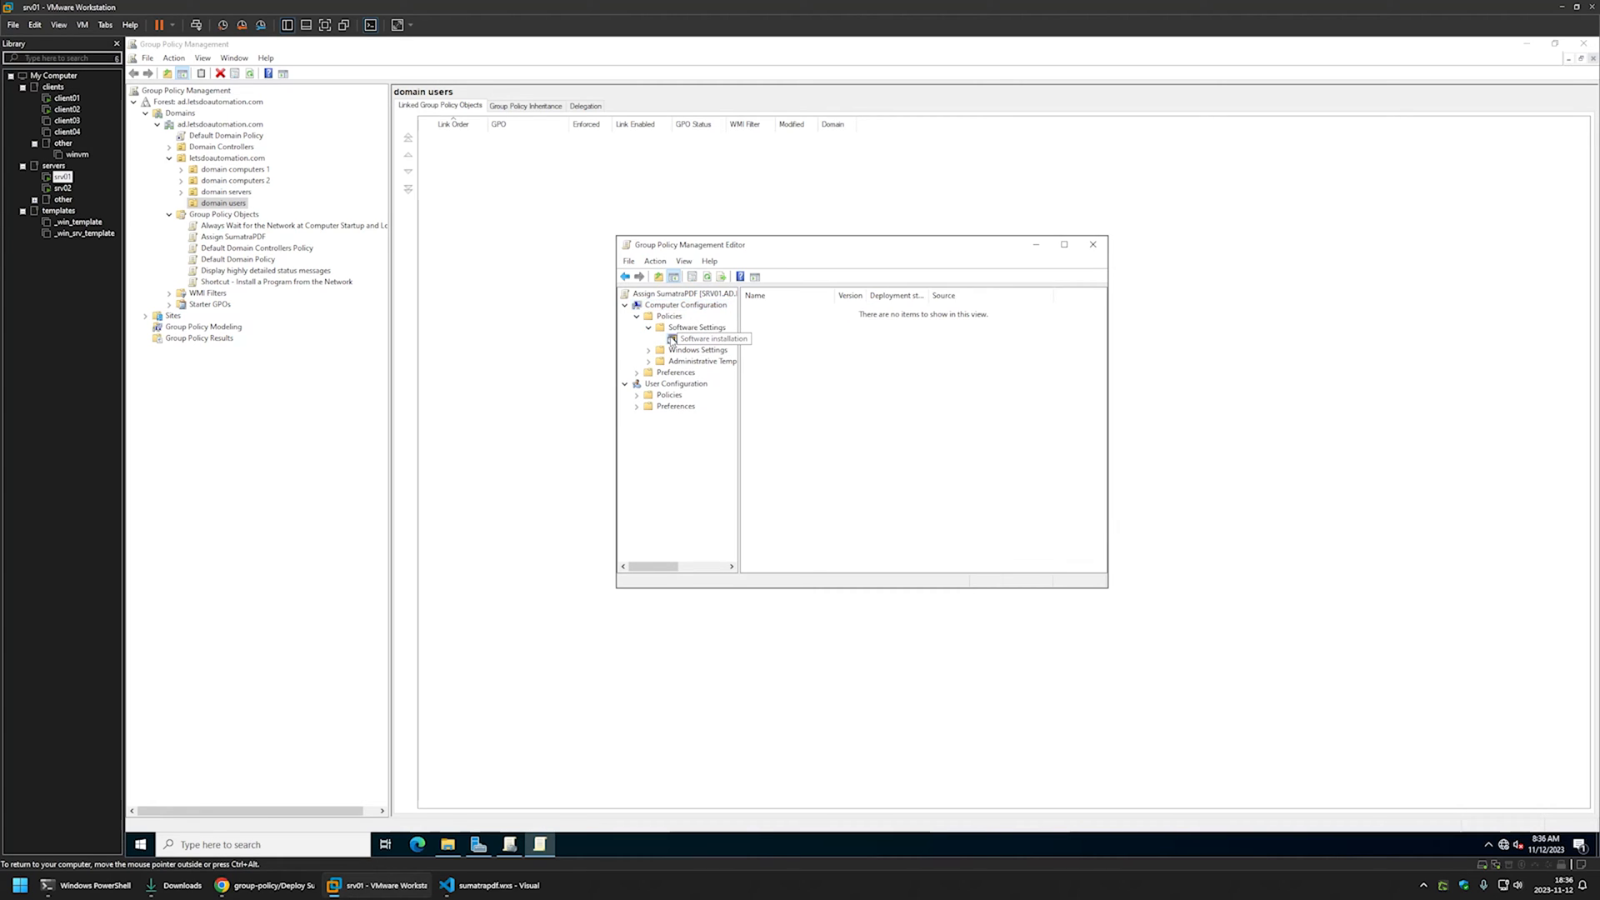
- Add a new software installation package using the sumatrapdf MSI from \\srv02\software\sumatrapdf
right_click(822, 347)
mouse_move(846, 351)
click(947, 354)
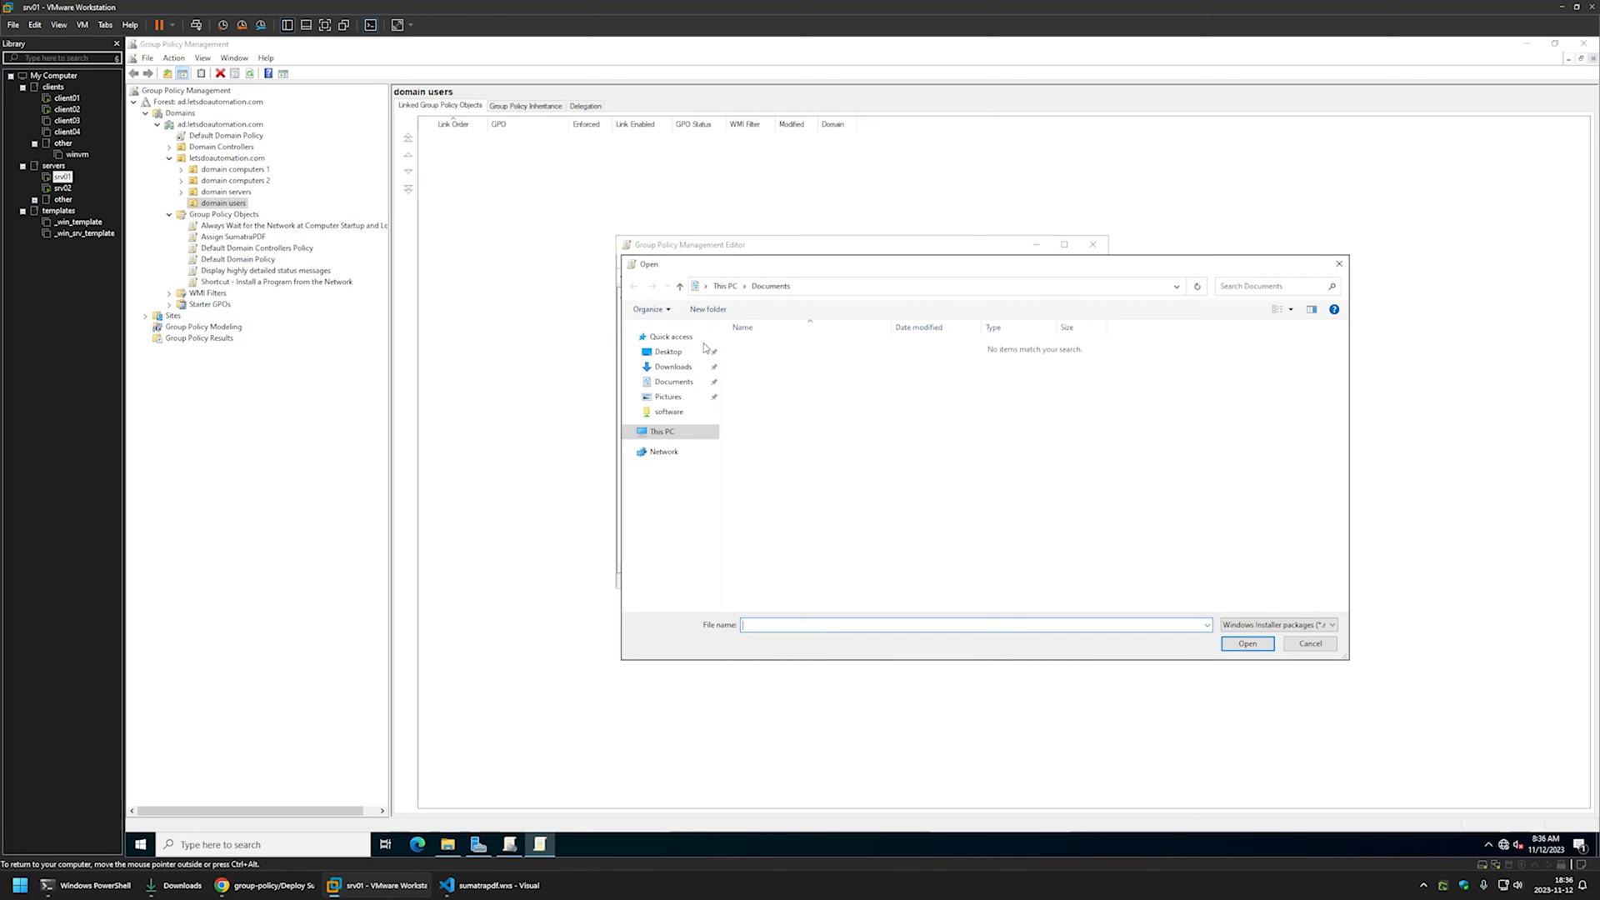
click(671, 337)
click(668, 352)
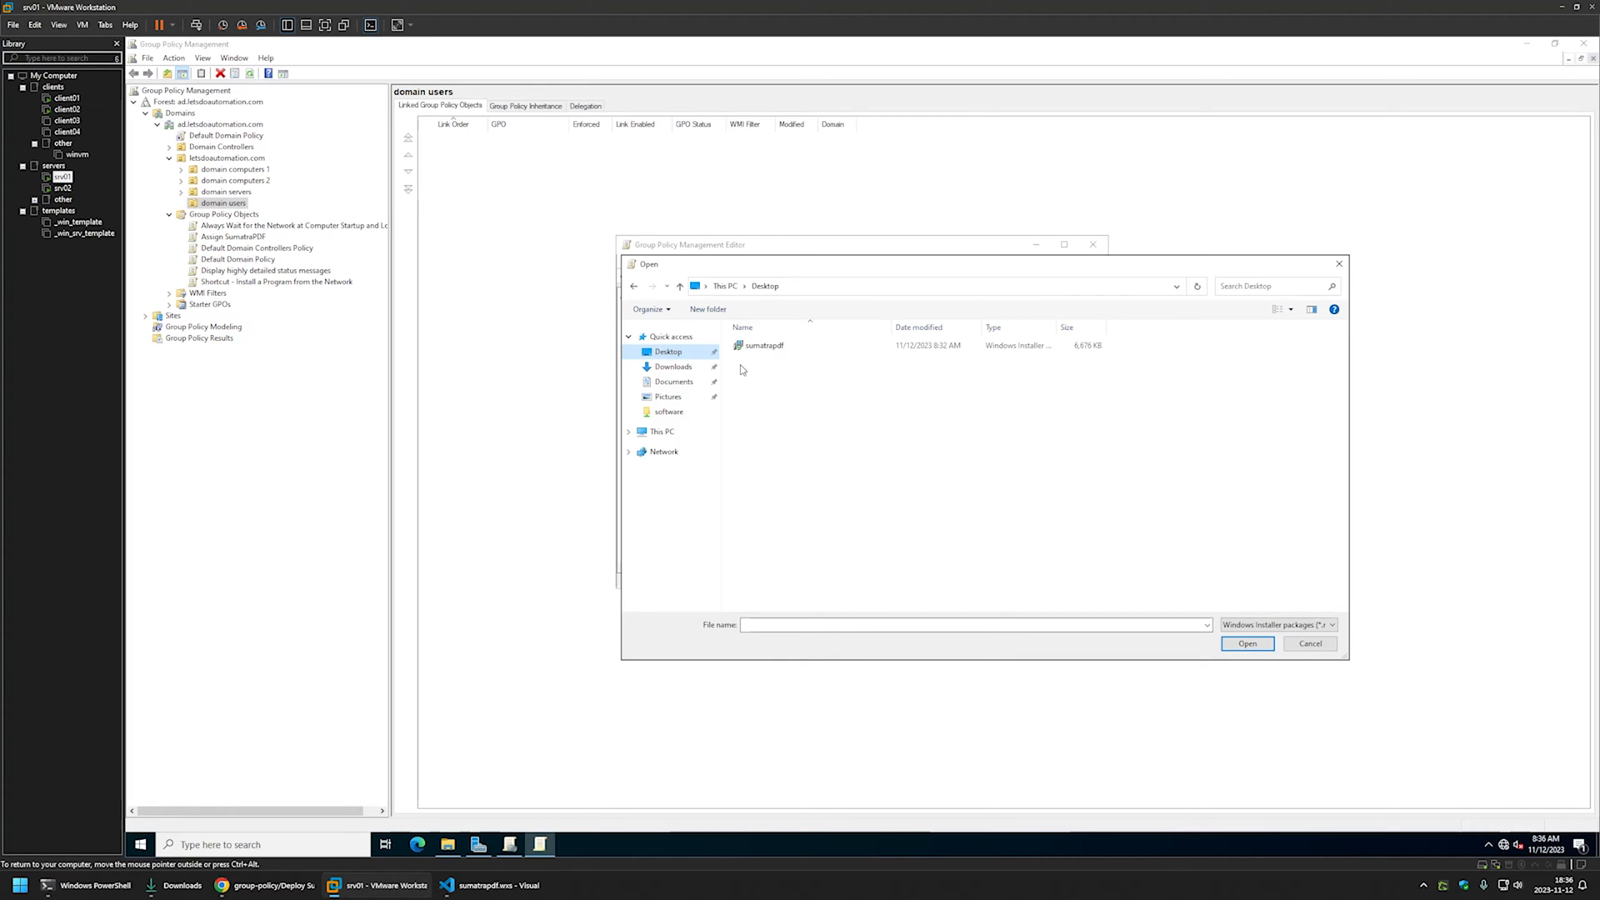
click(801, 287)
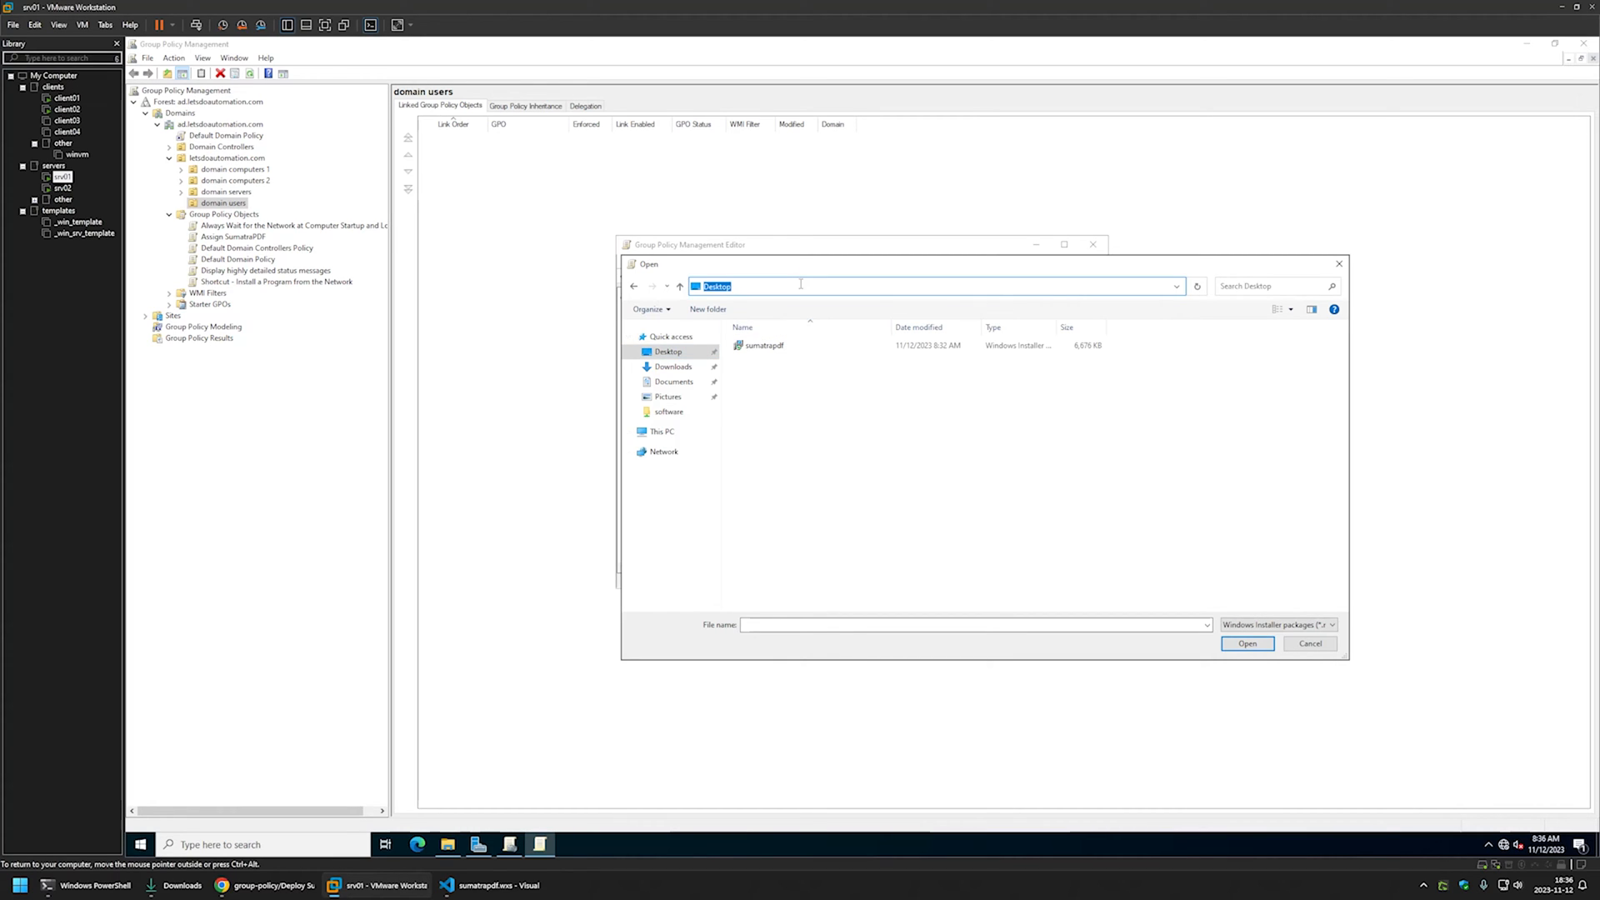
text(\\srv02)
key(Return)
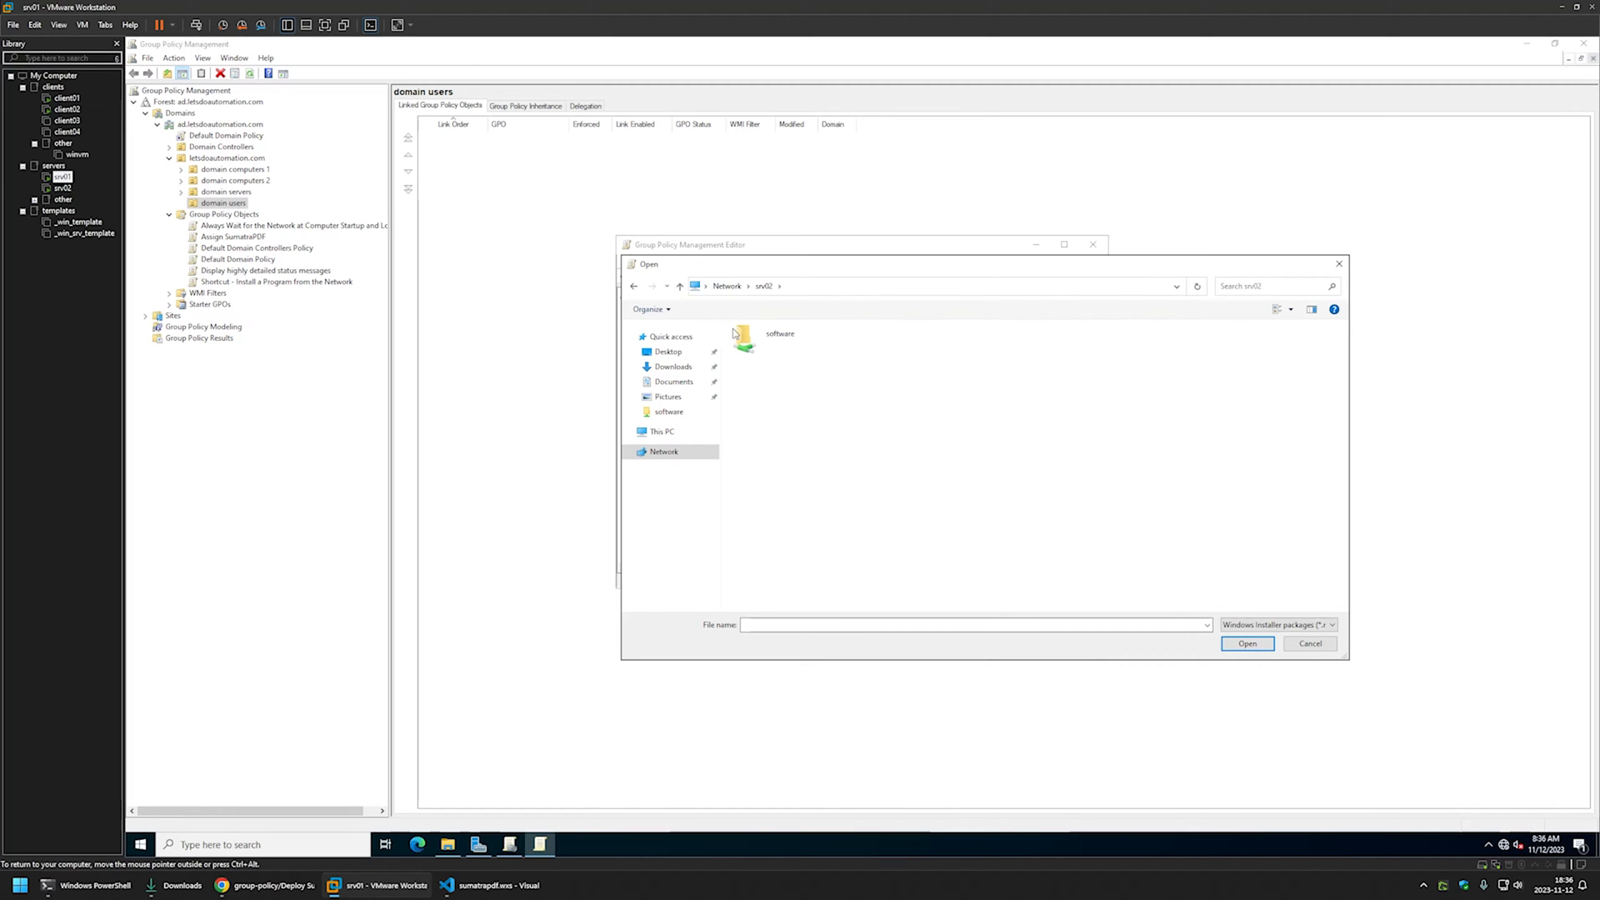
double_click(805, 348)
double_click(808, 351)
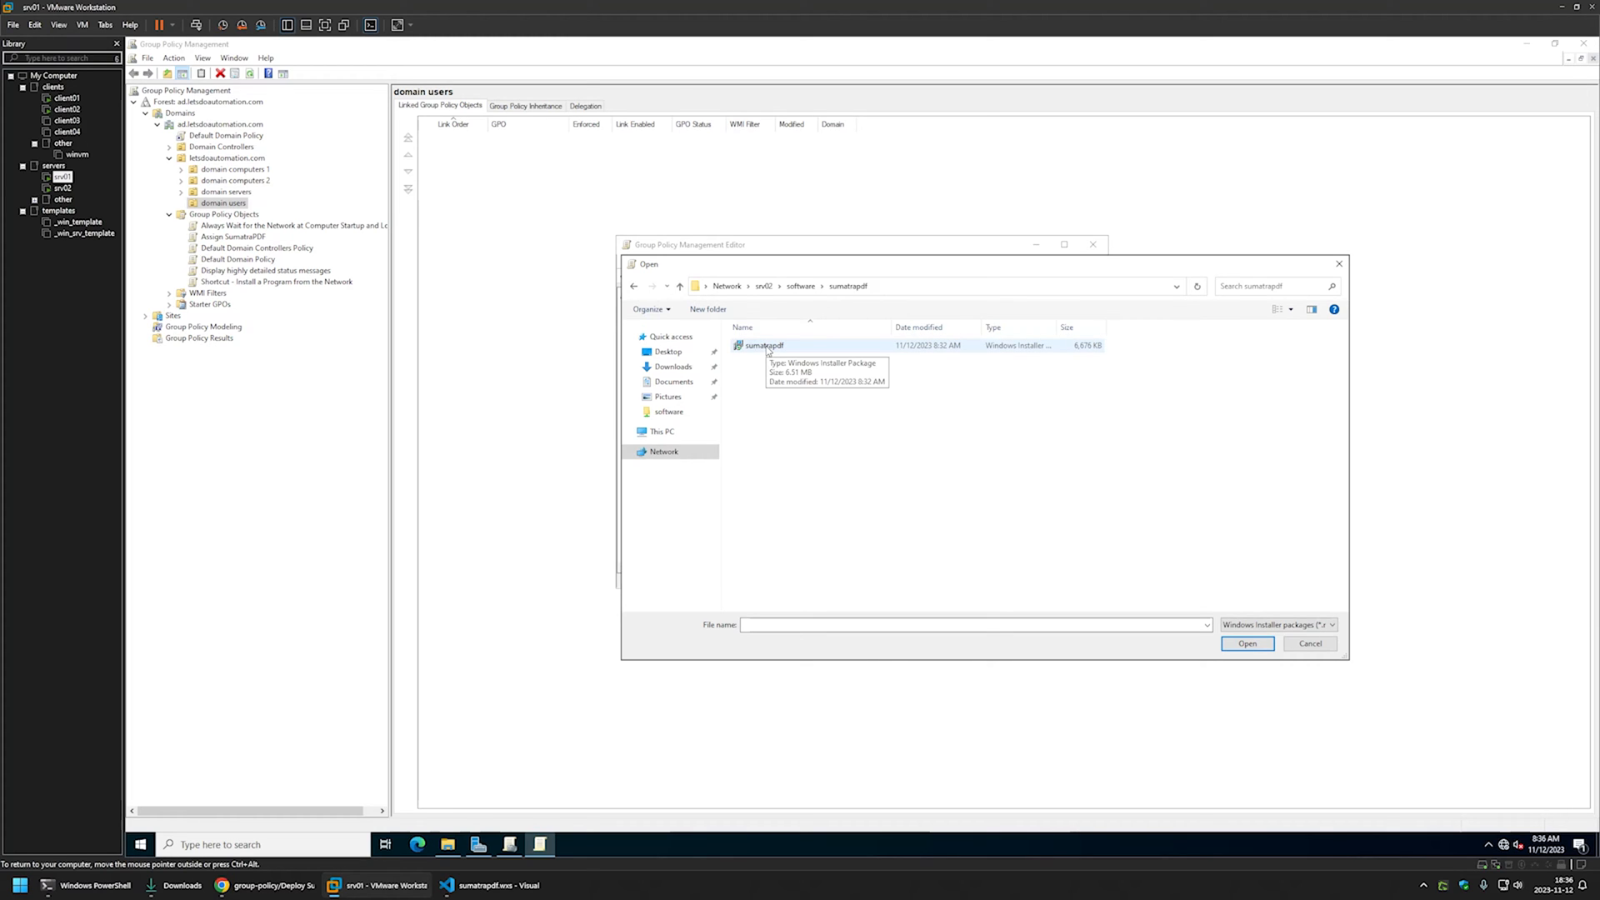
double_click(769, 351)
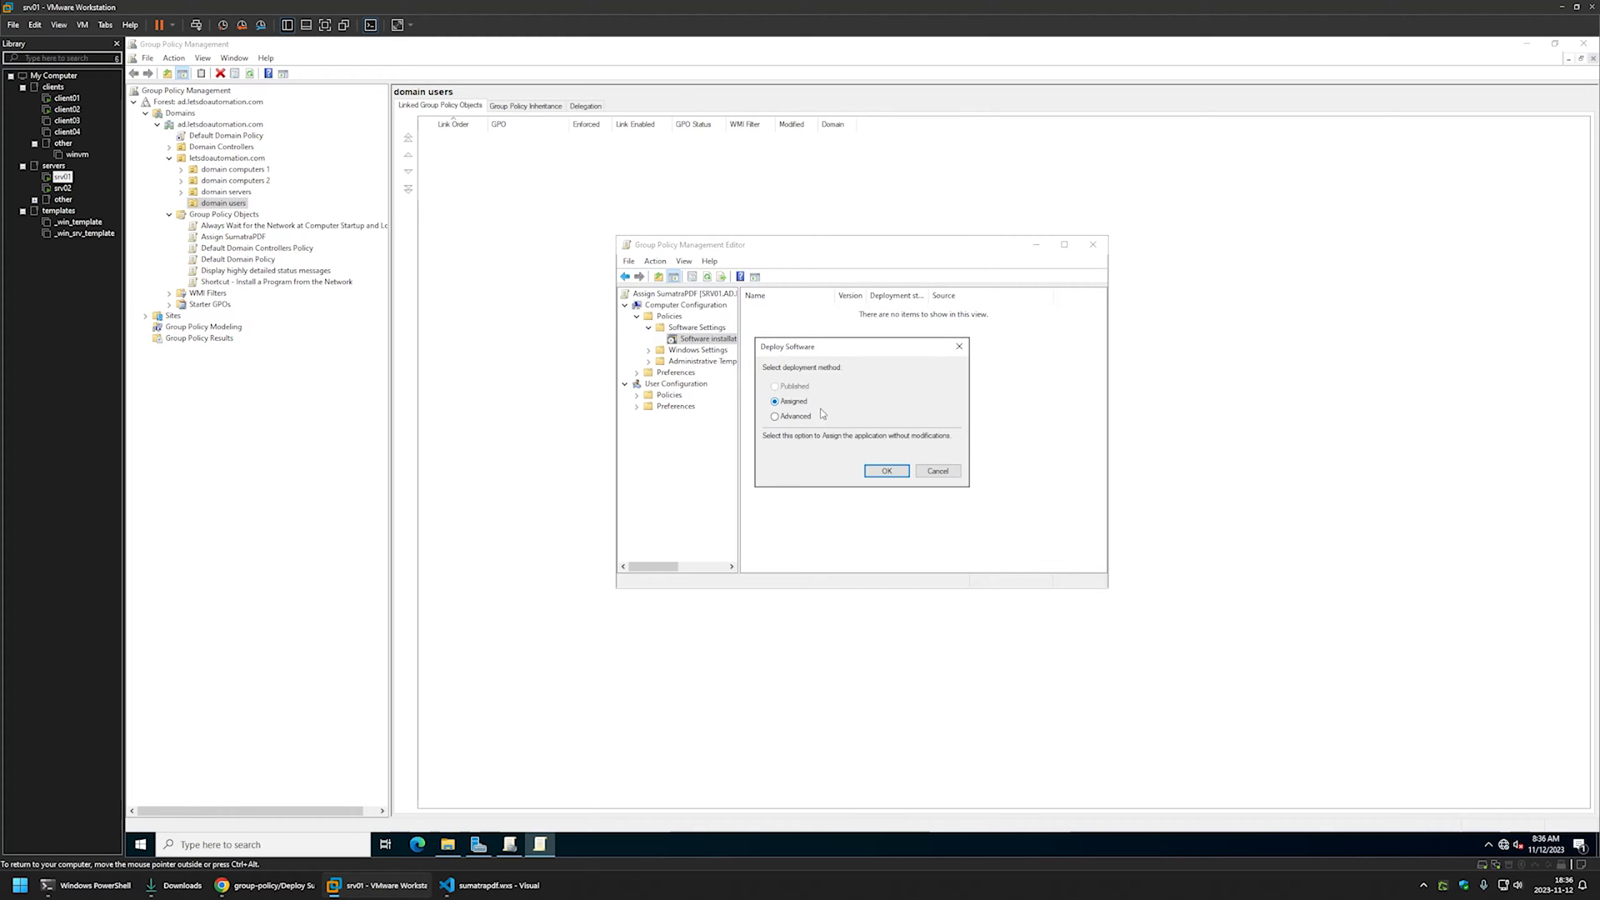
- Choose the Advanced deployment method, set the package to ignore language when deploying, and close the policy editor
click(791, 417)
click(876, 471)
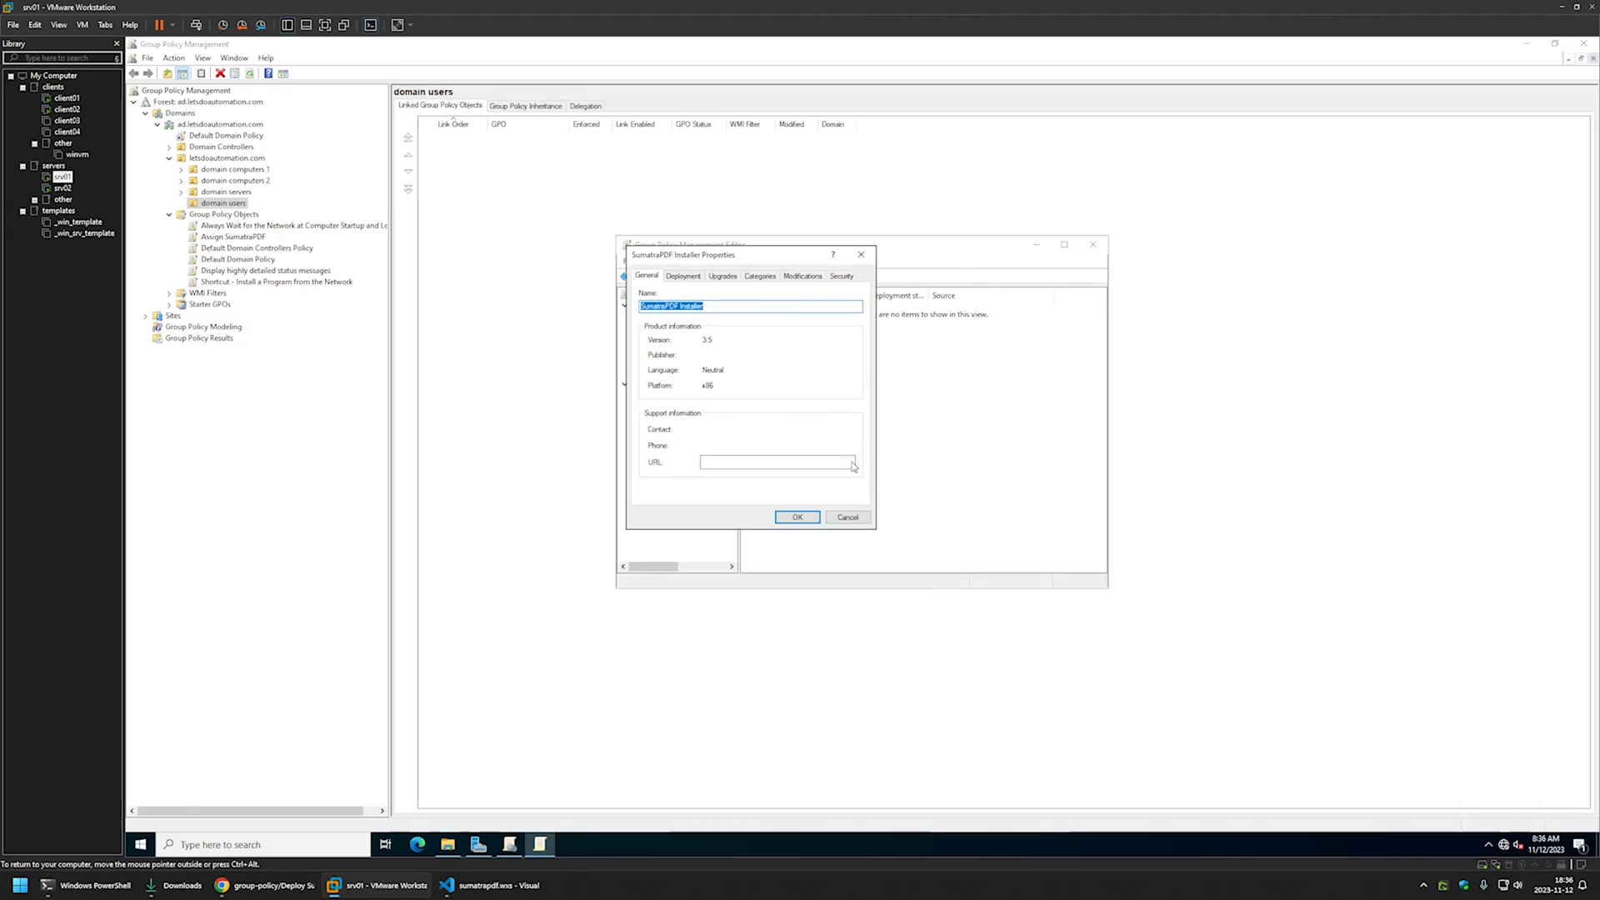
click(679, 277)
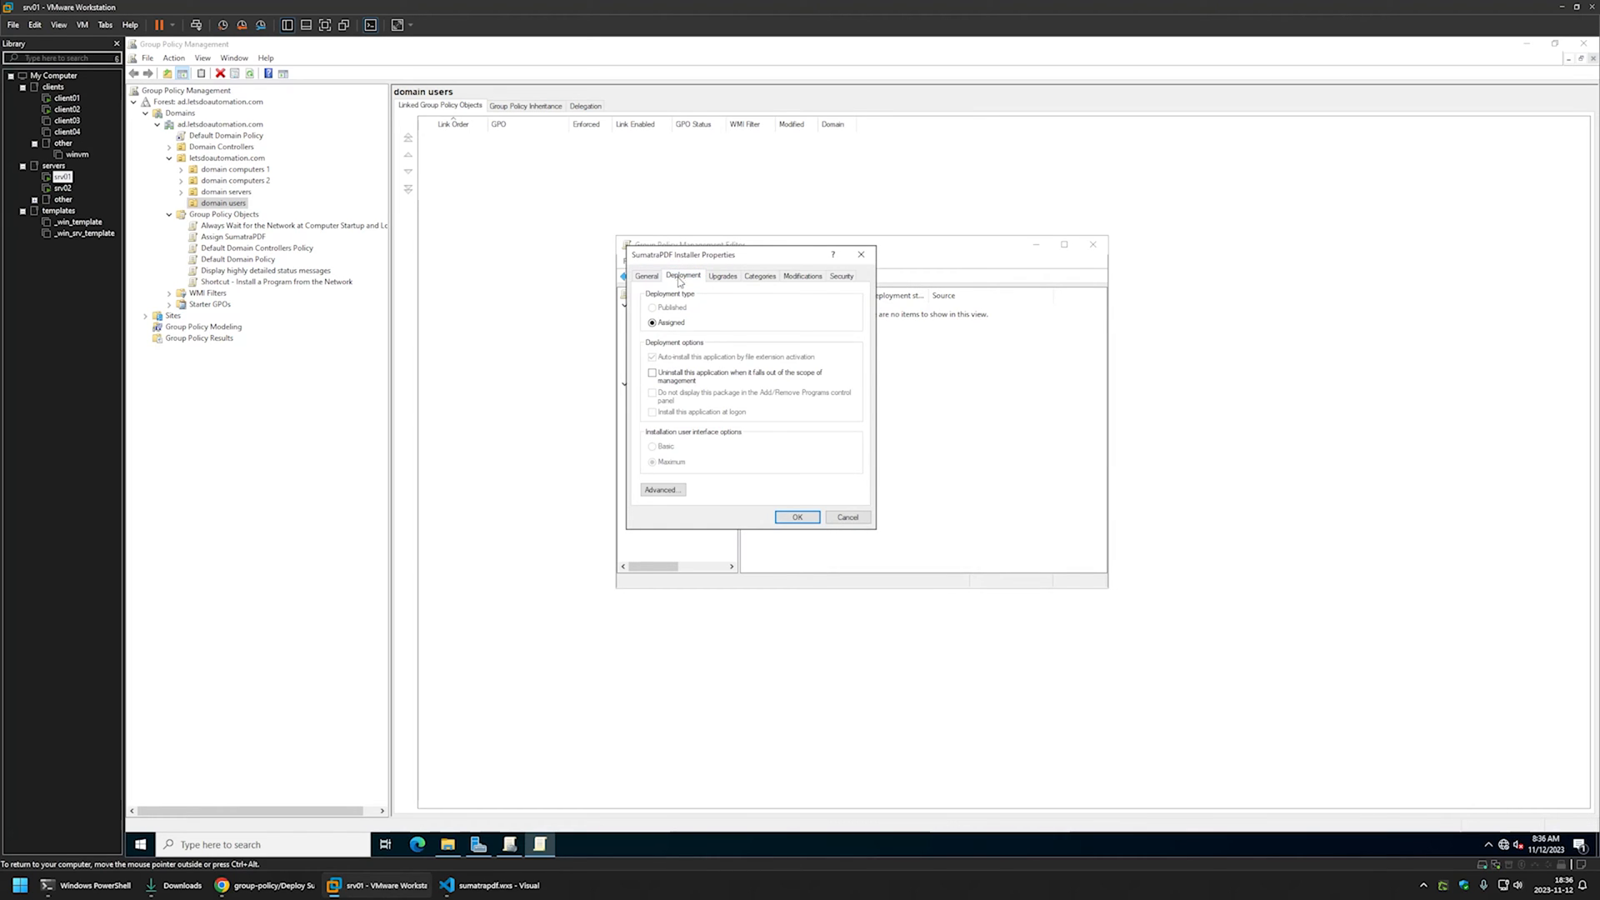
click(657, 490)
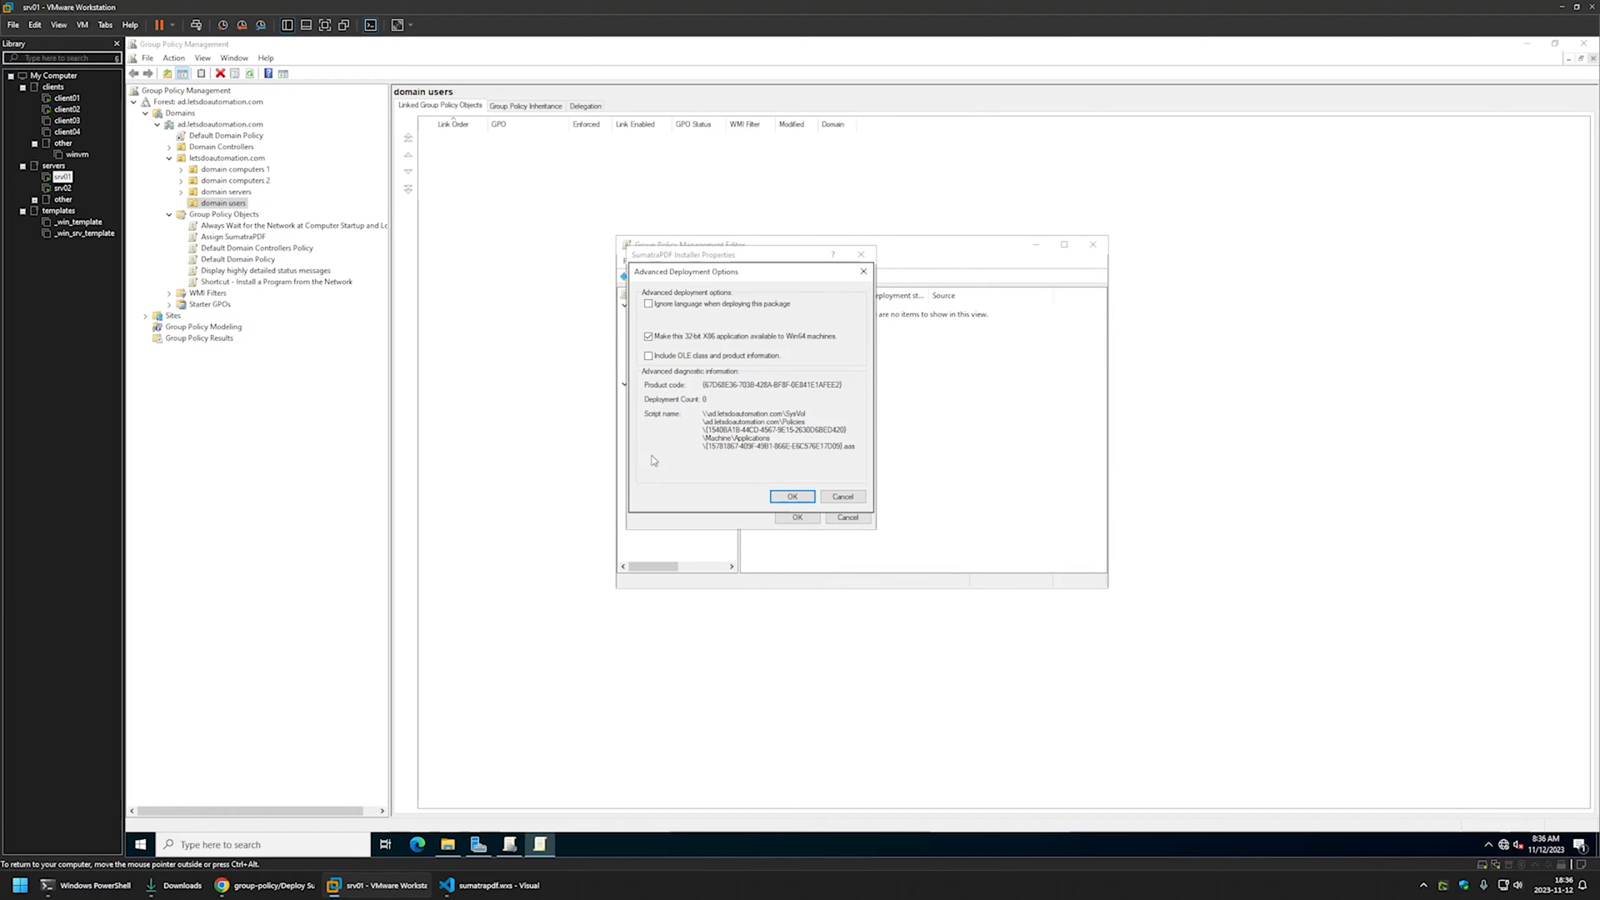
click(648, 305)
click(793, 498)
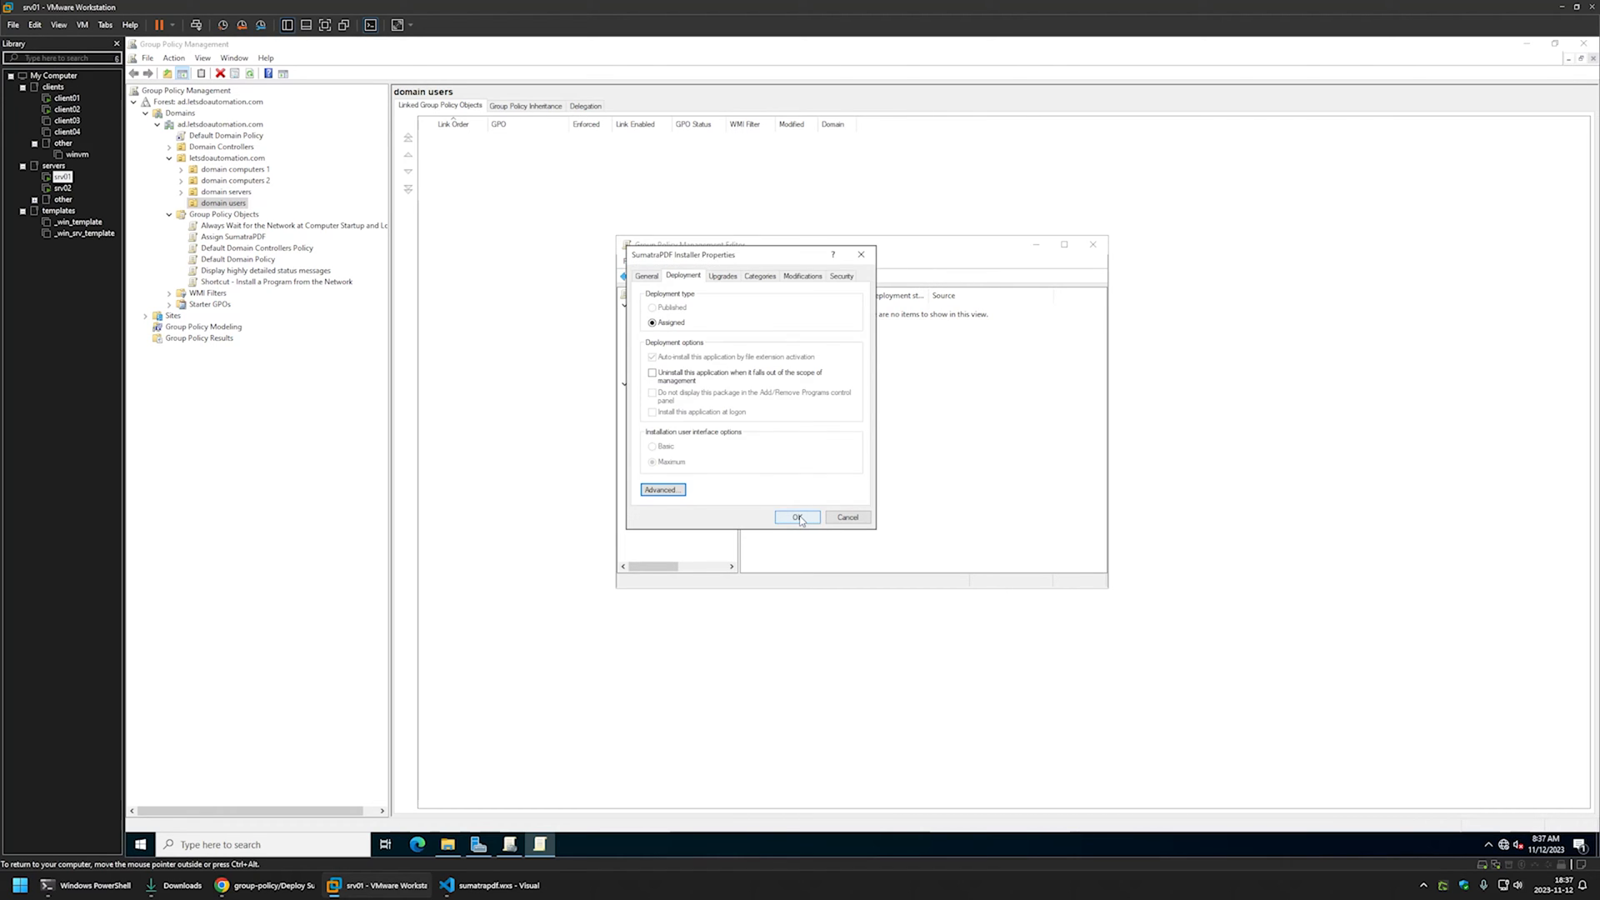
click(797, 518)
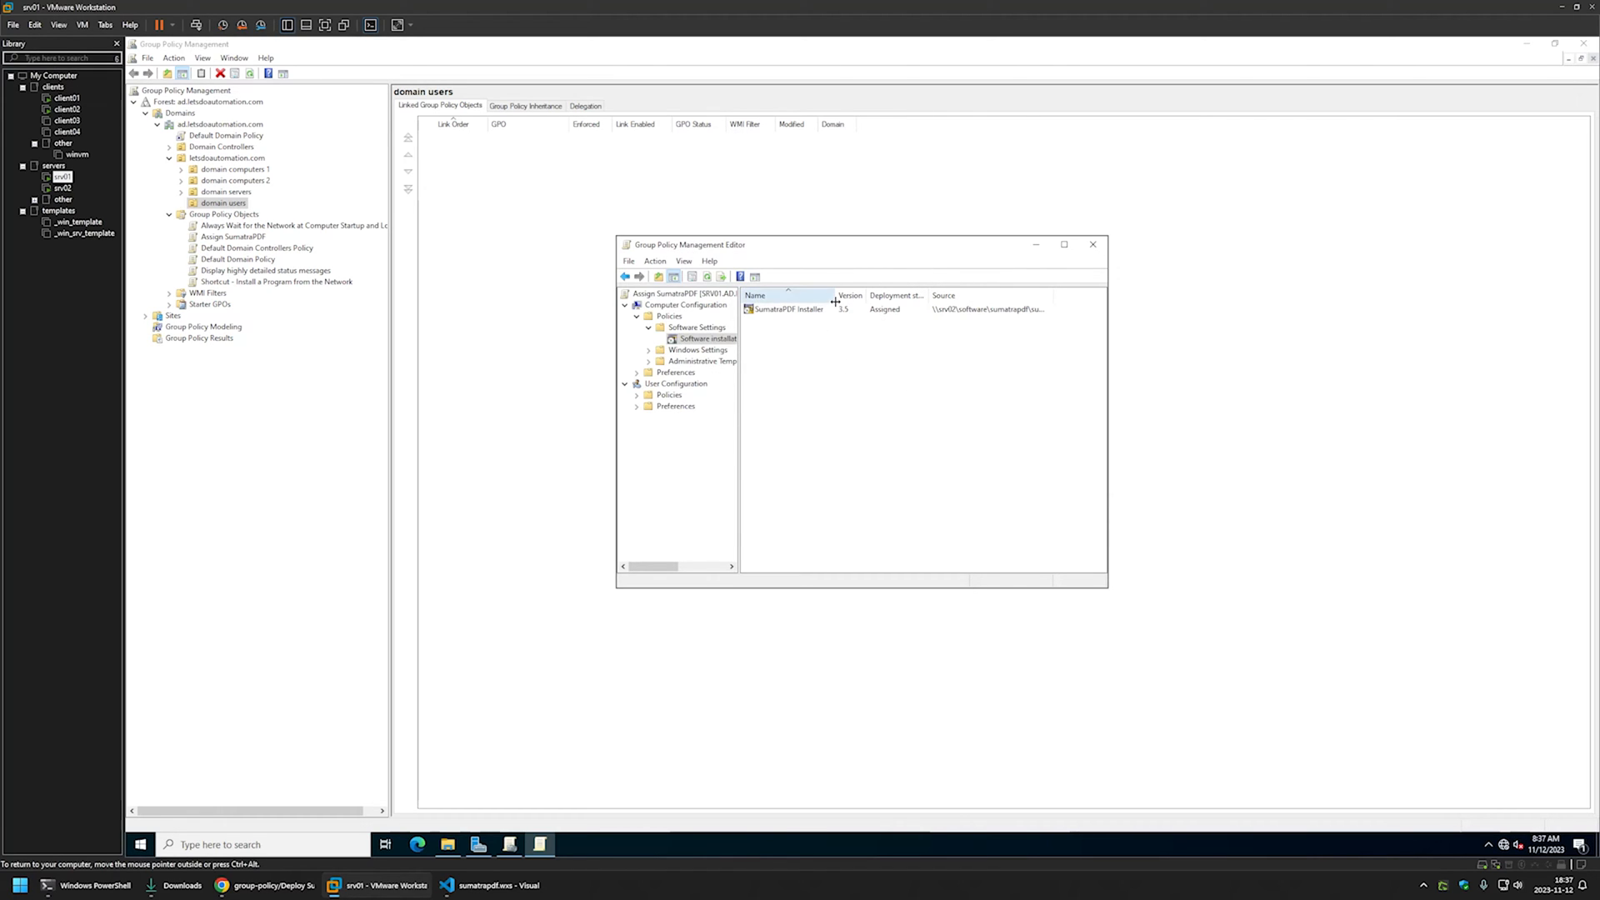
click(1097, 249)
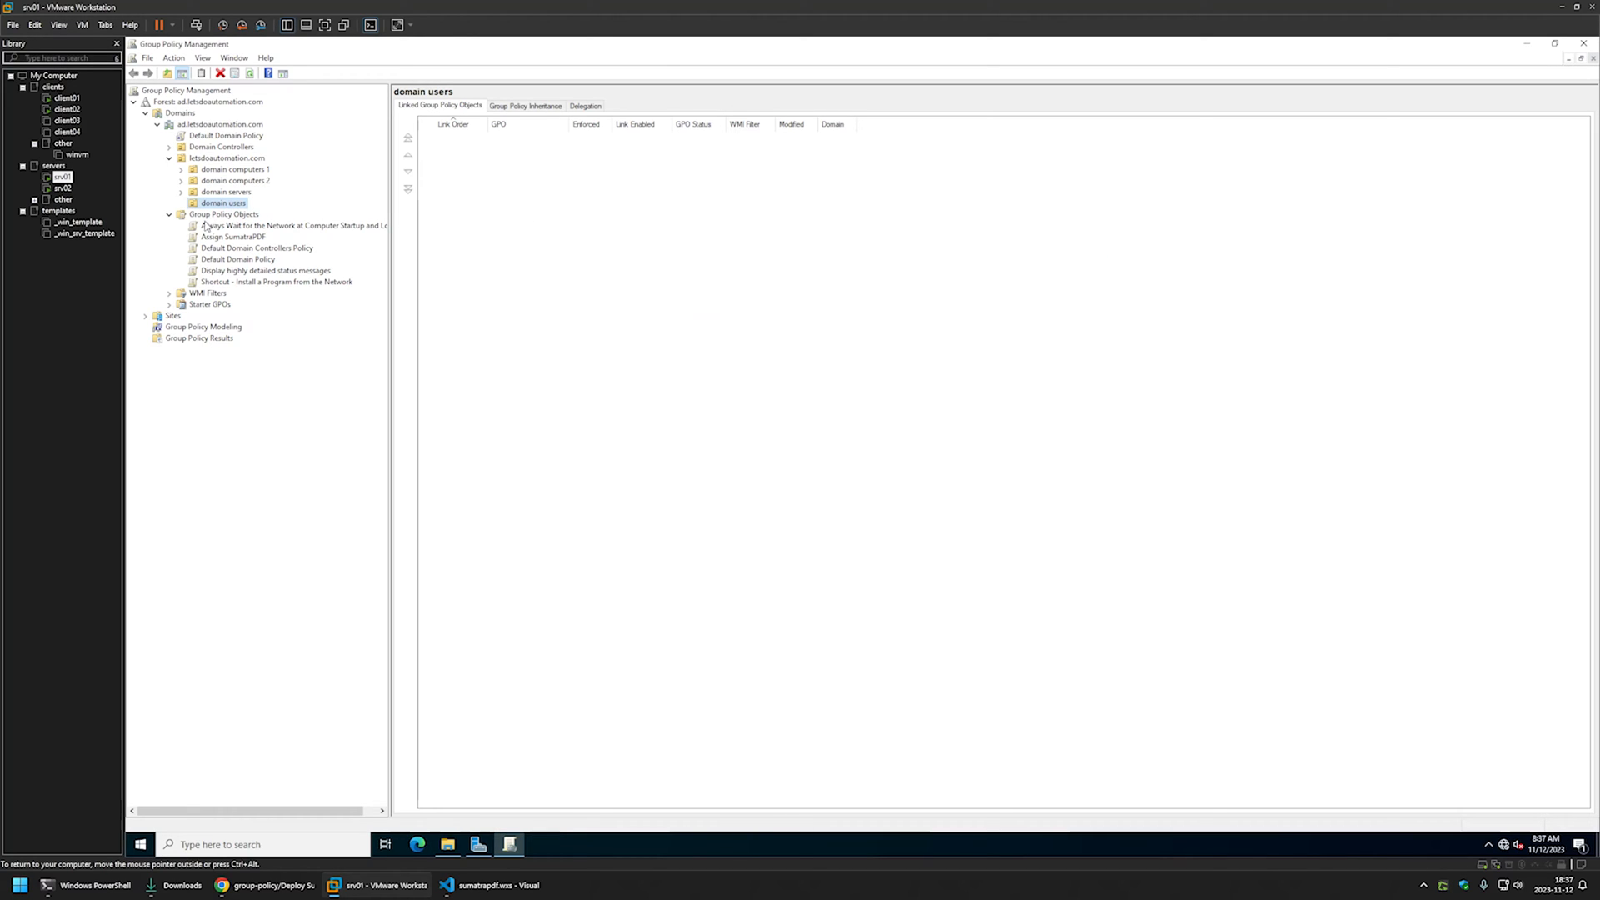
- Set the Assign SumatraPDF GPO status to "User configuration settings disabled"
click(234, 236)
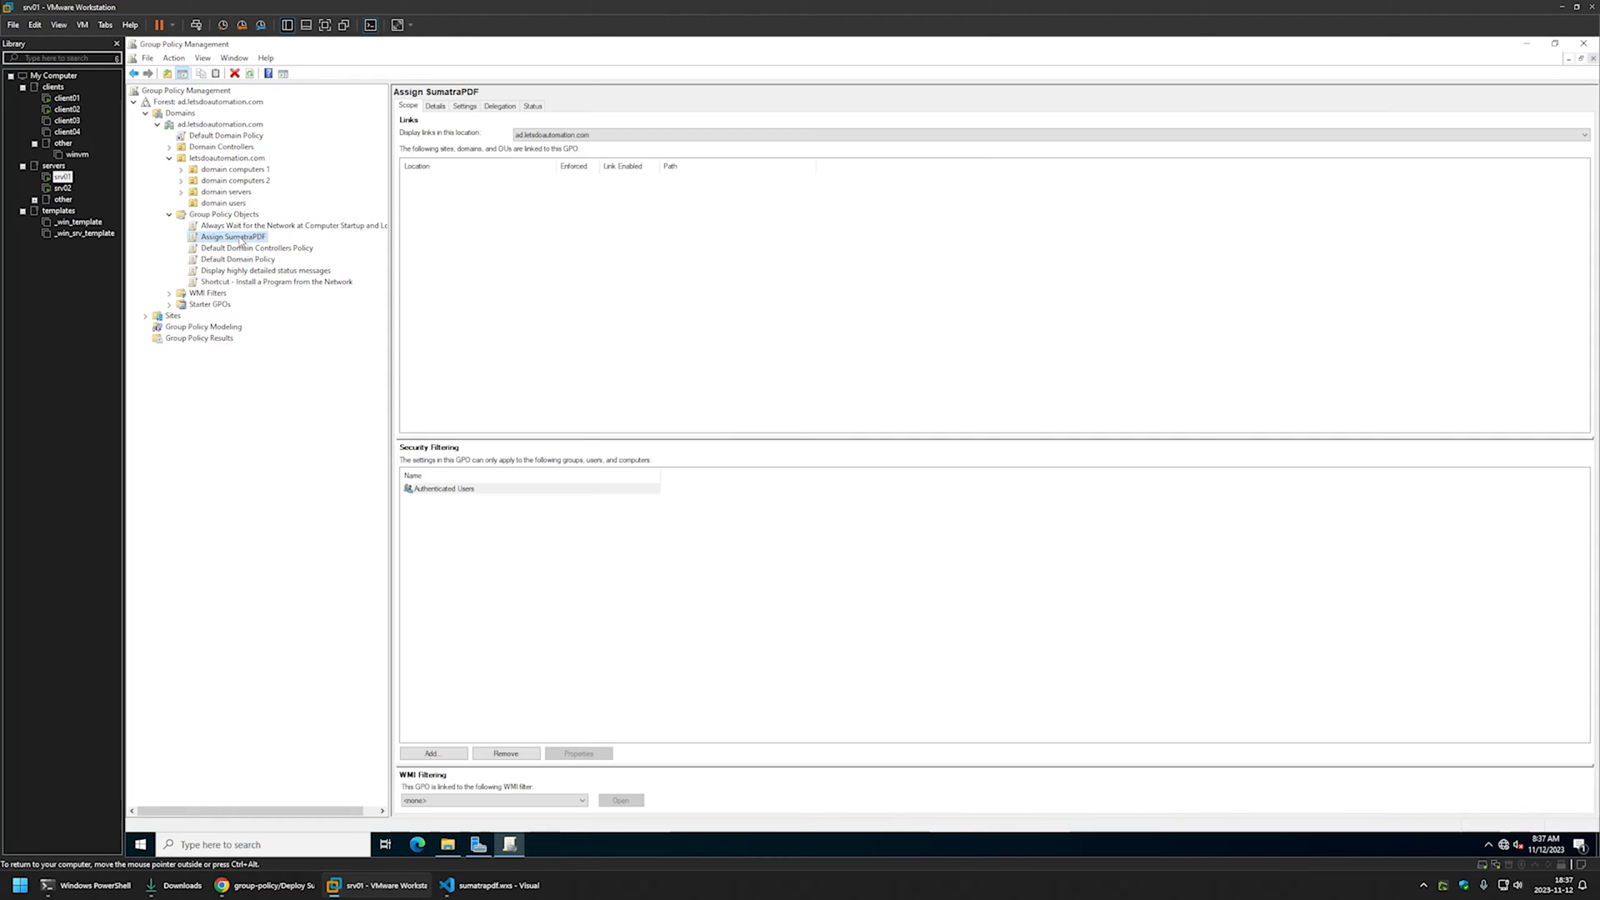
click(435, 107)
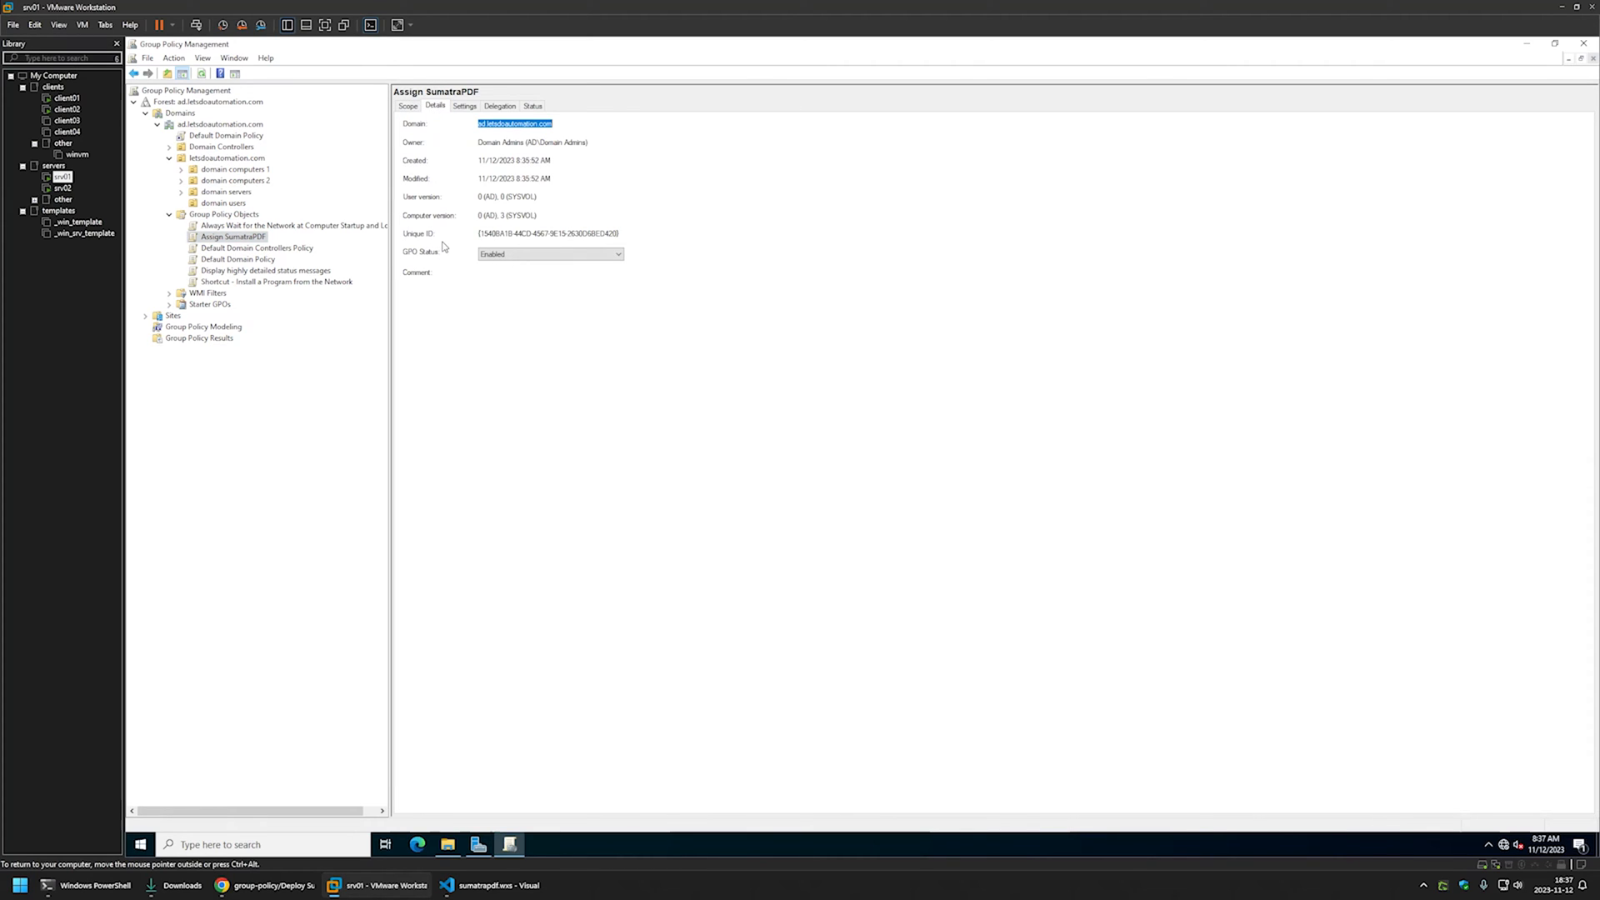
click(500, 254)
click(506, 290)
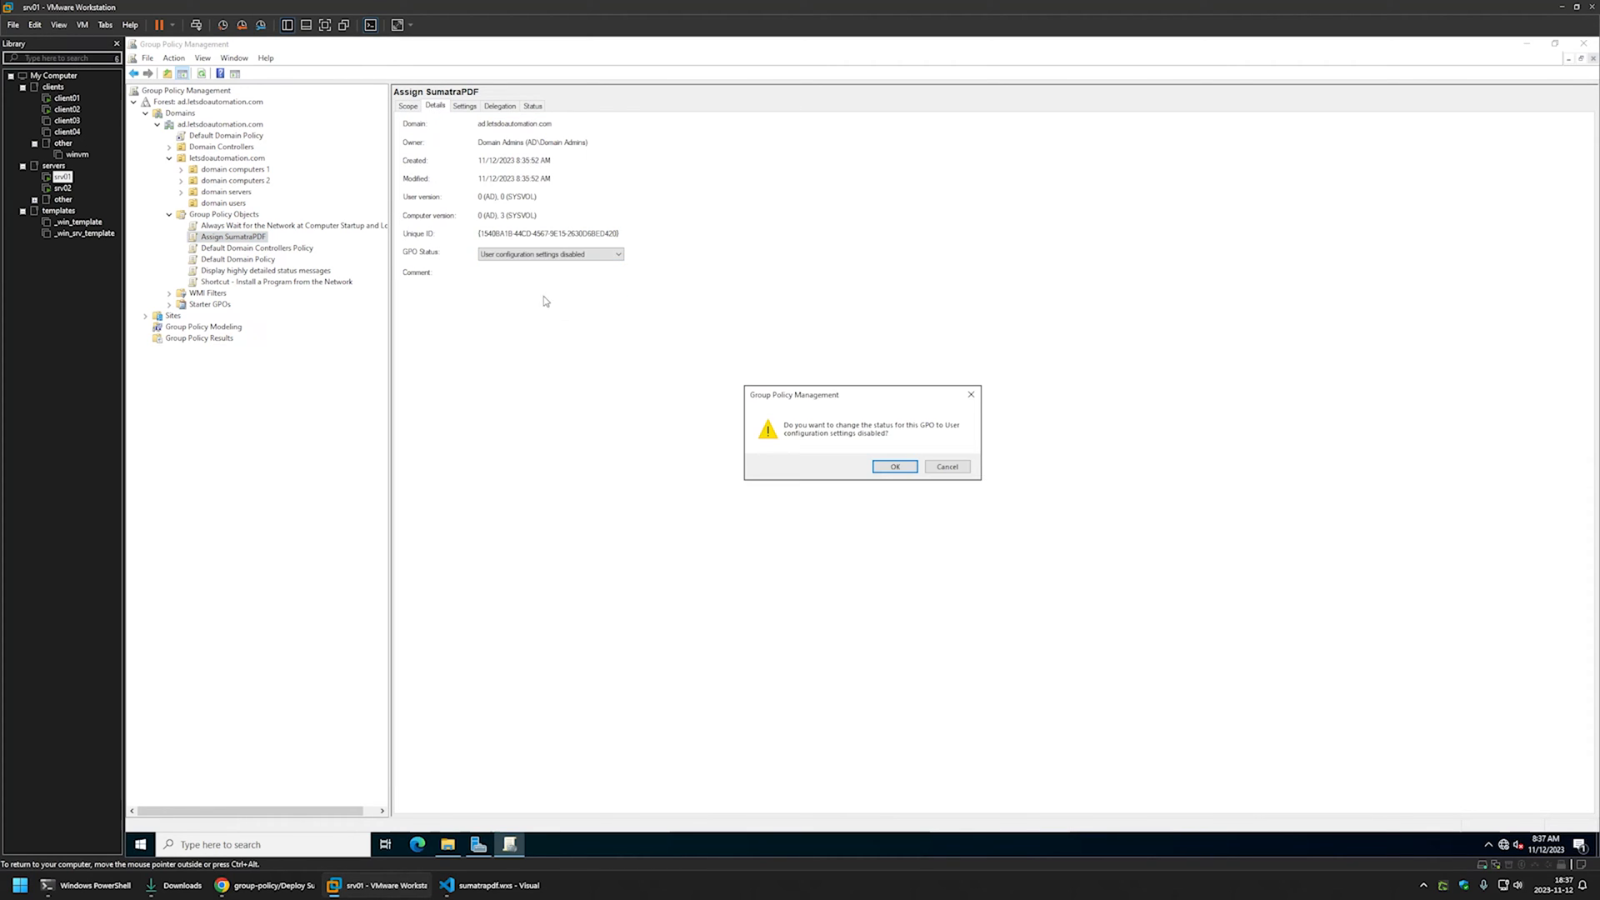
click(881, 469)
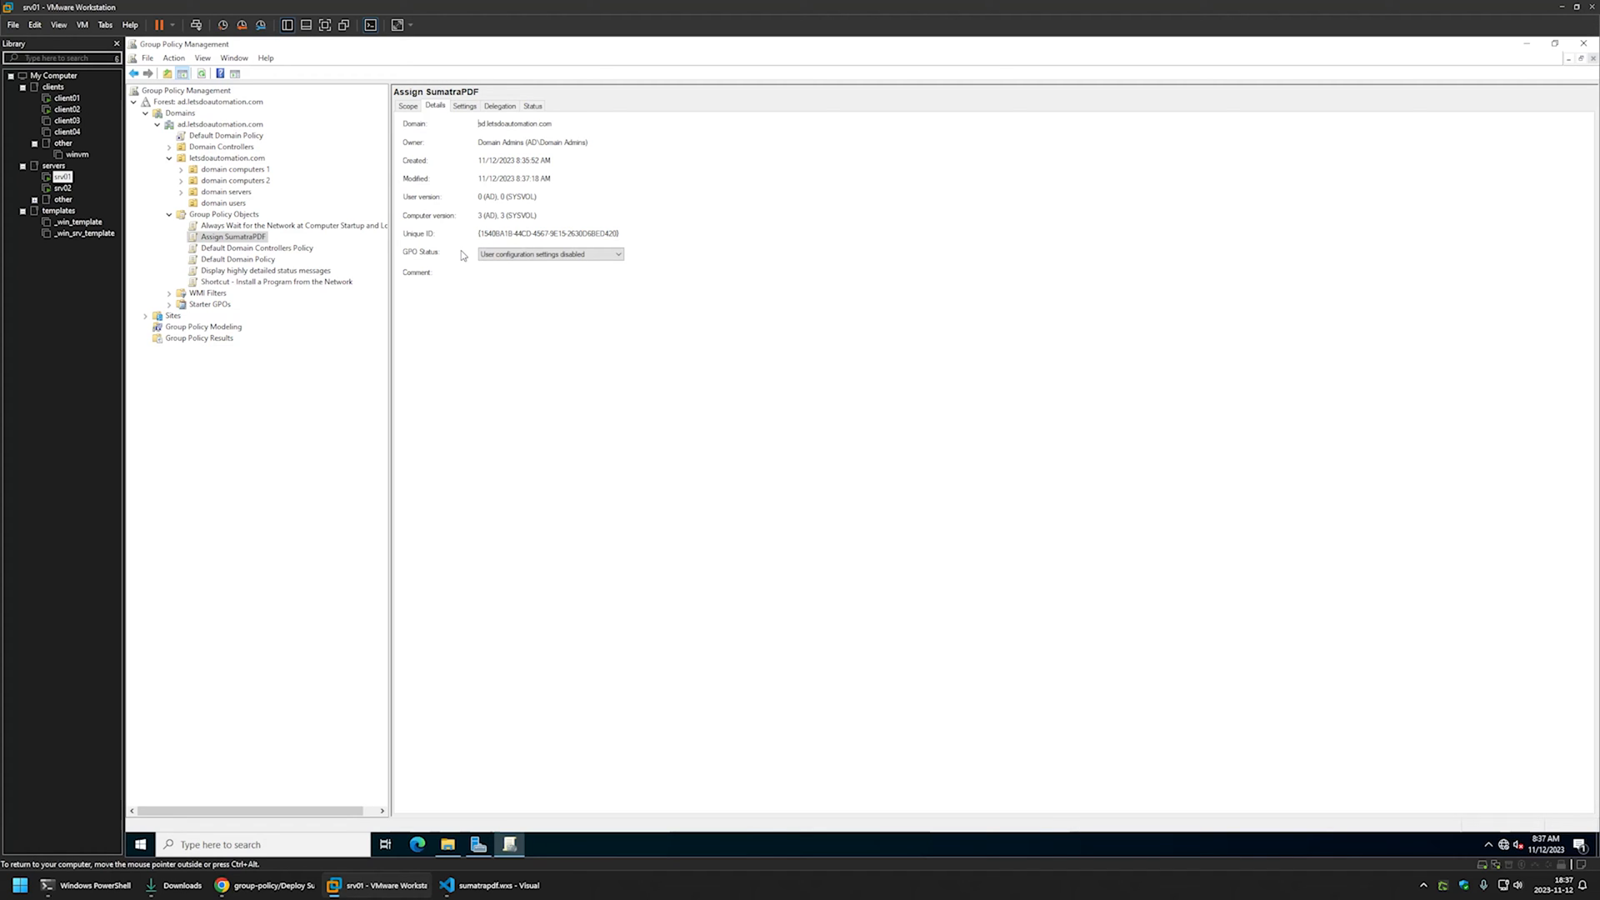
- Link the Assign SumatraPDF GPO to the domain computers 1 organizational unit
click(181, 170)
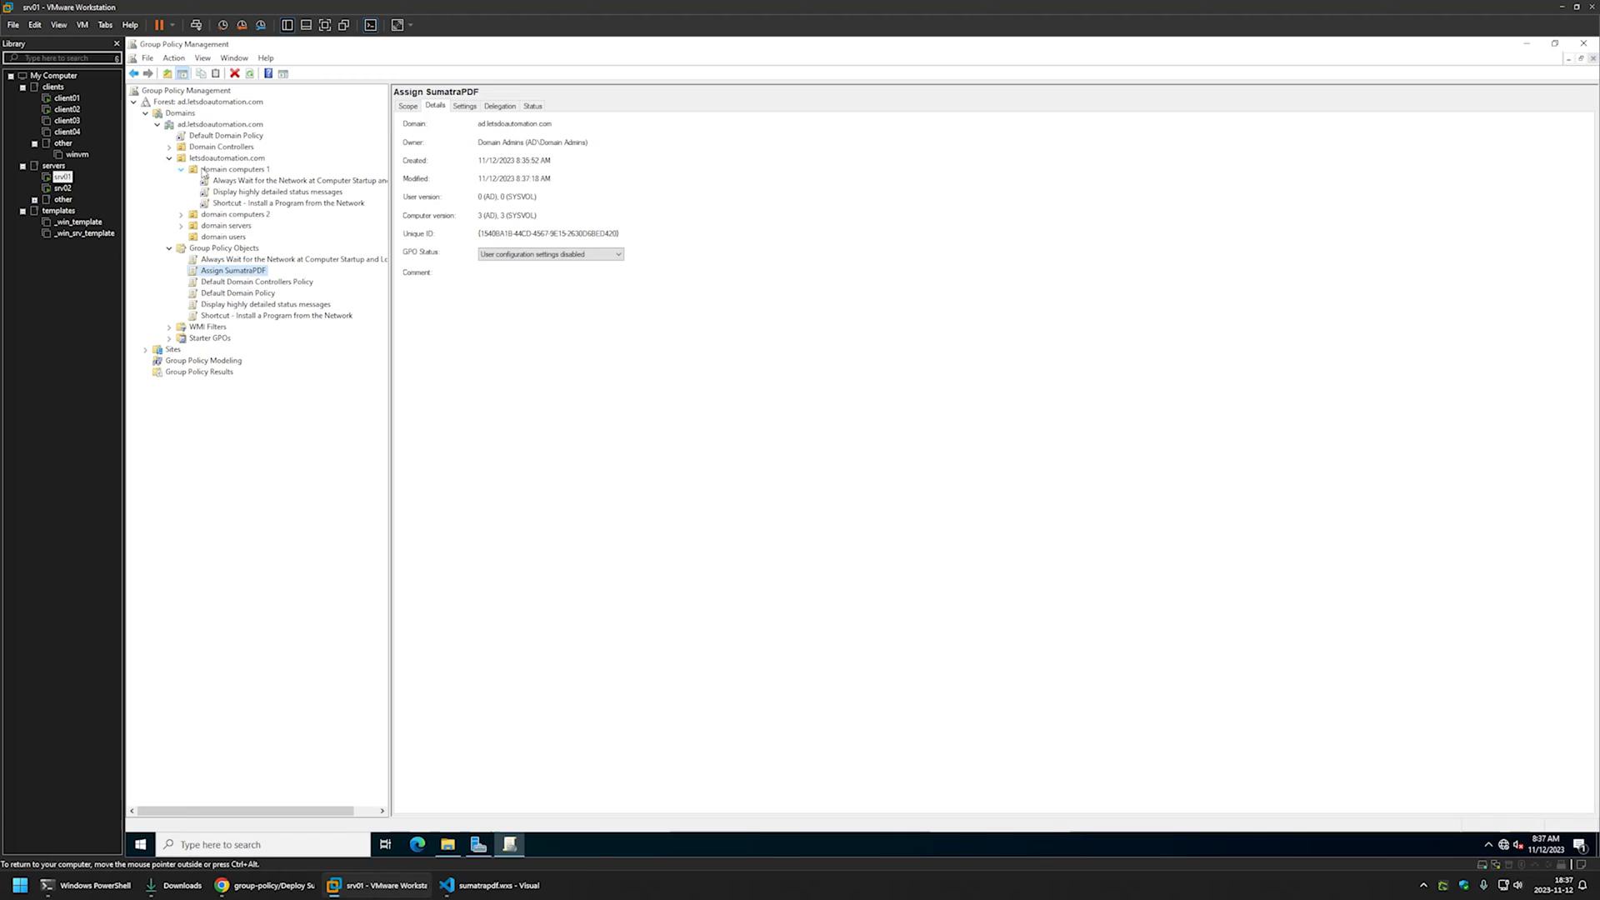
click(204, 171)
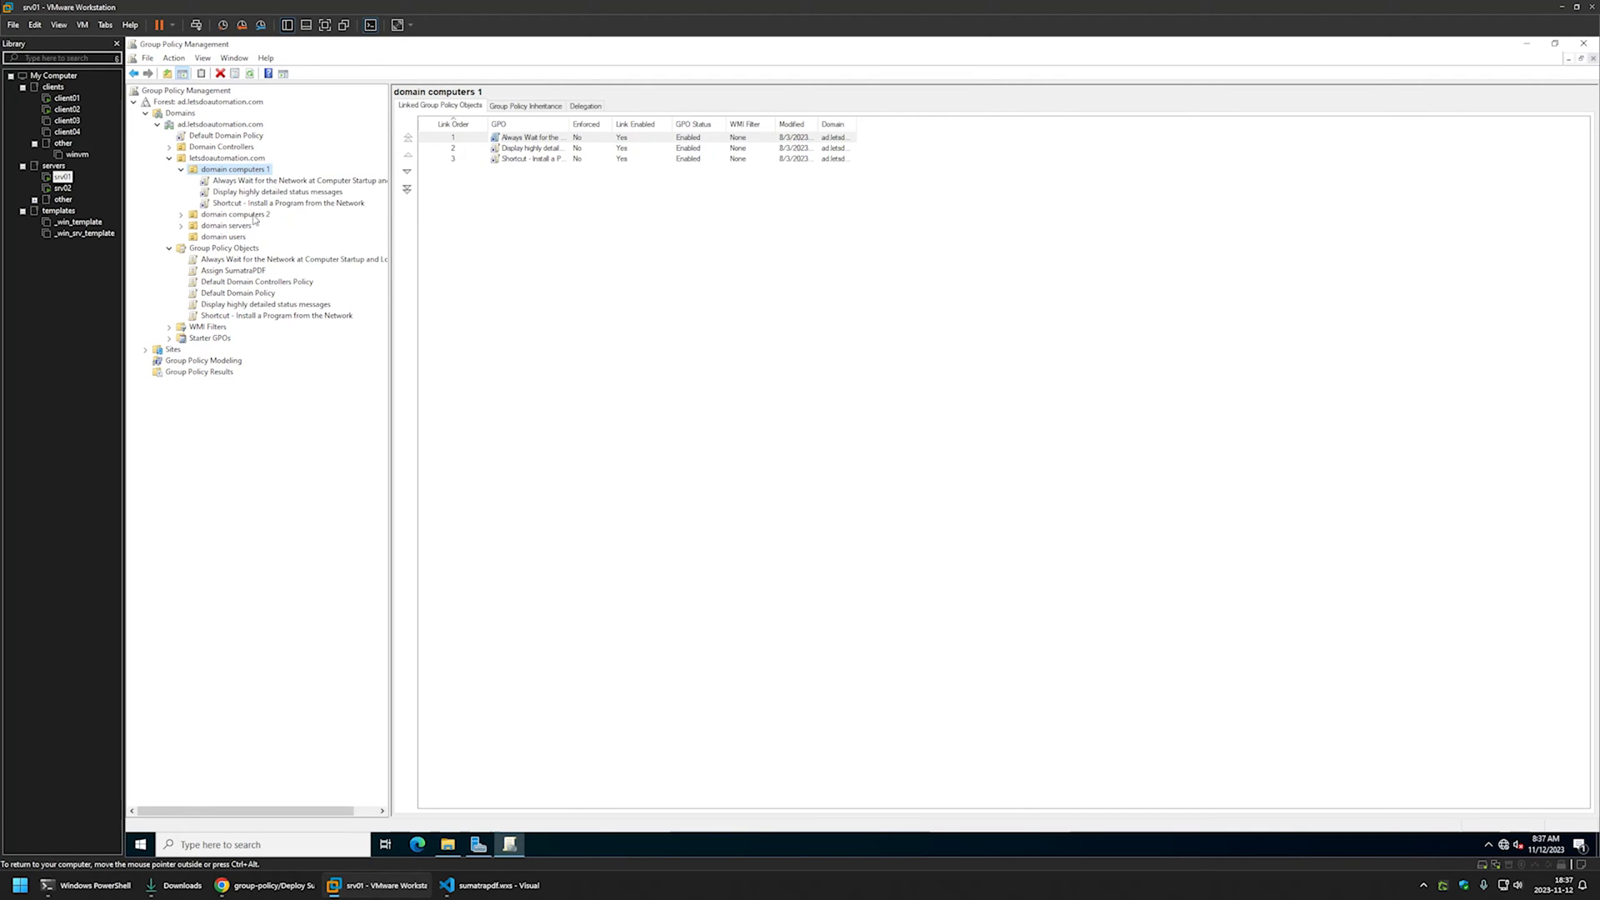
drag(239, 271, 241, 173)
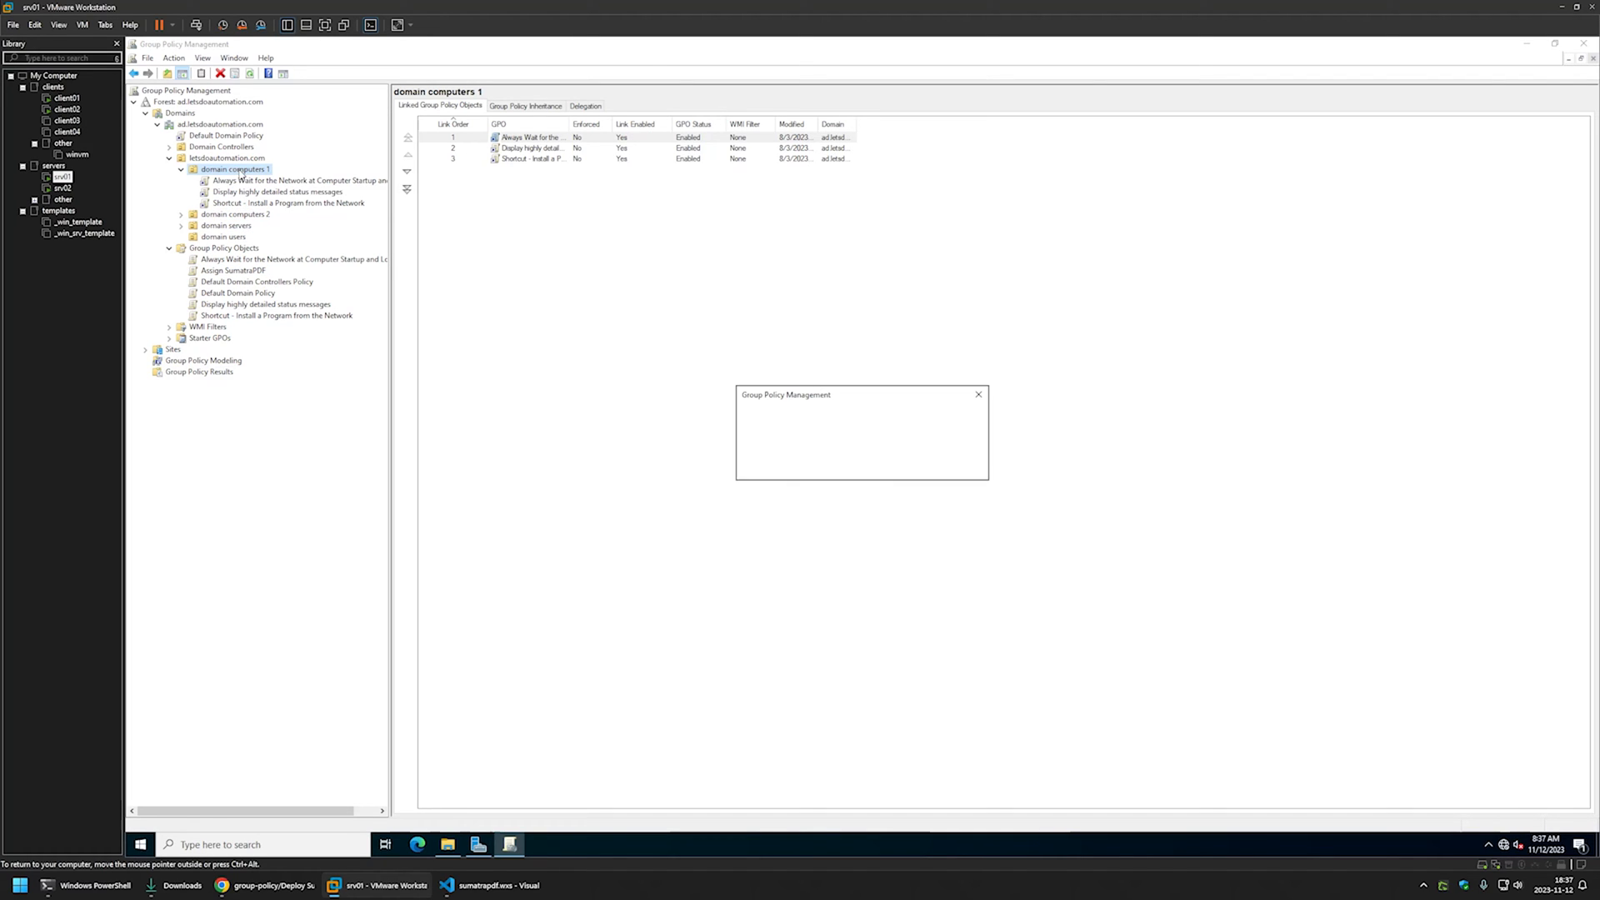
click(904, 467)
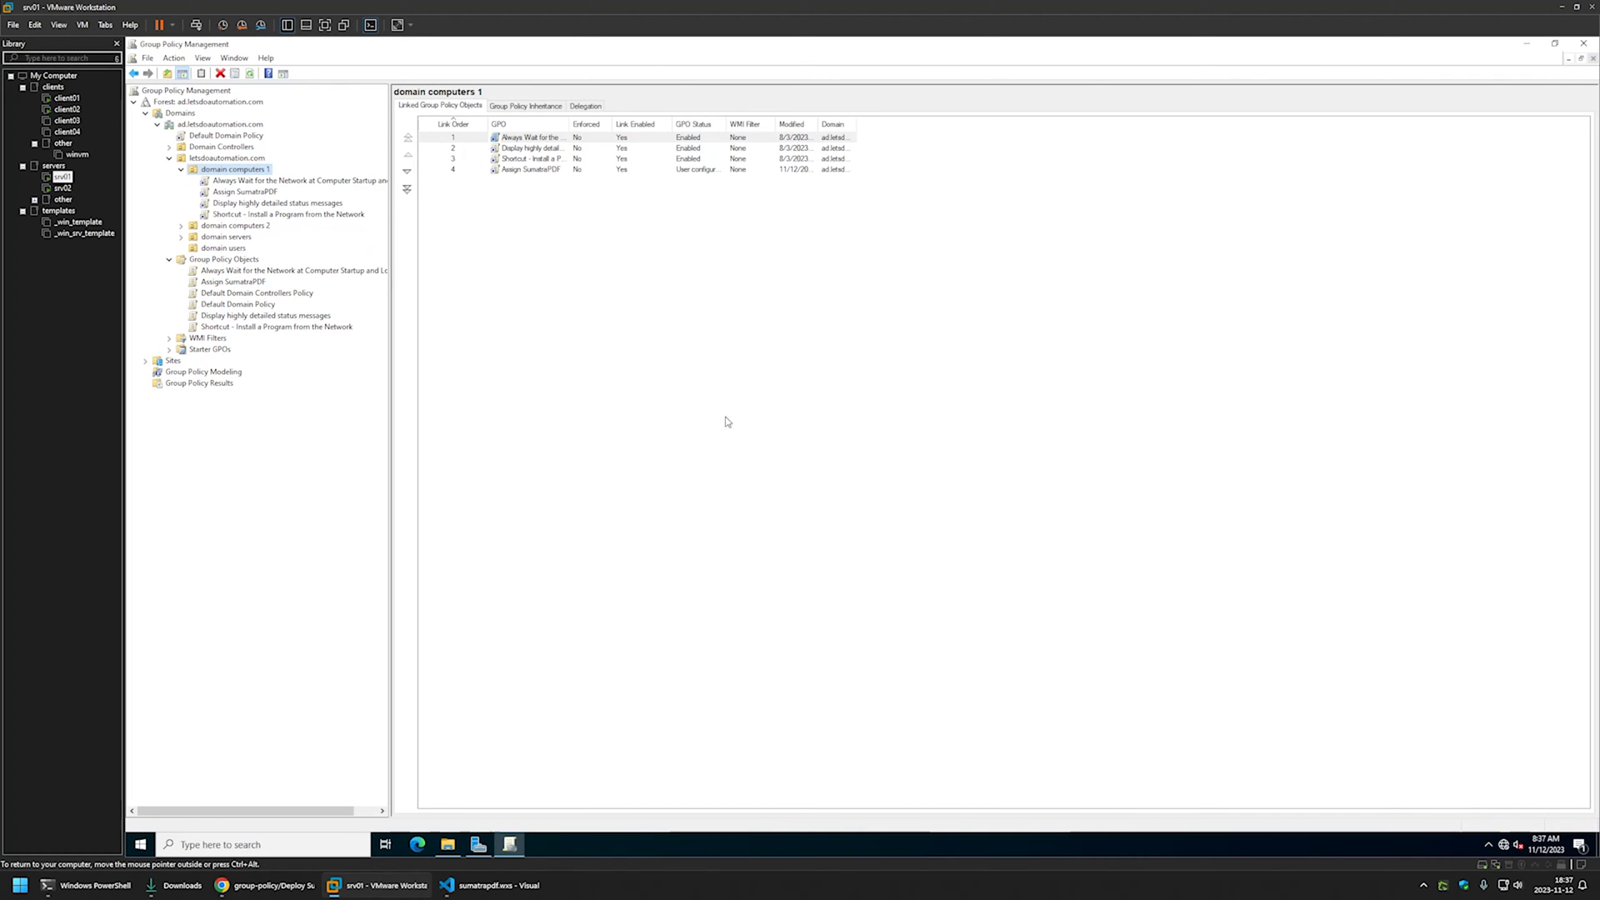
click(237, 193)
click(233, 170)
- Switch to the client01 virtual machine and open Command Prompt
click(67, 98)
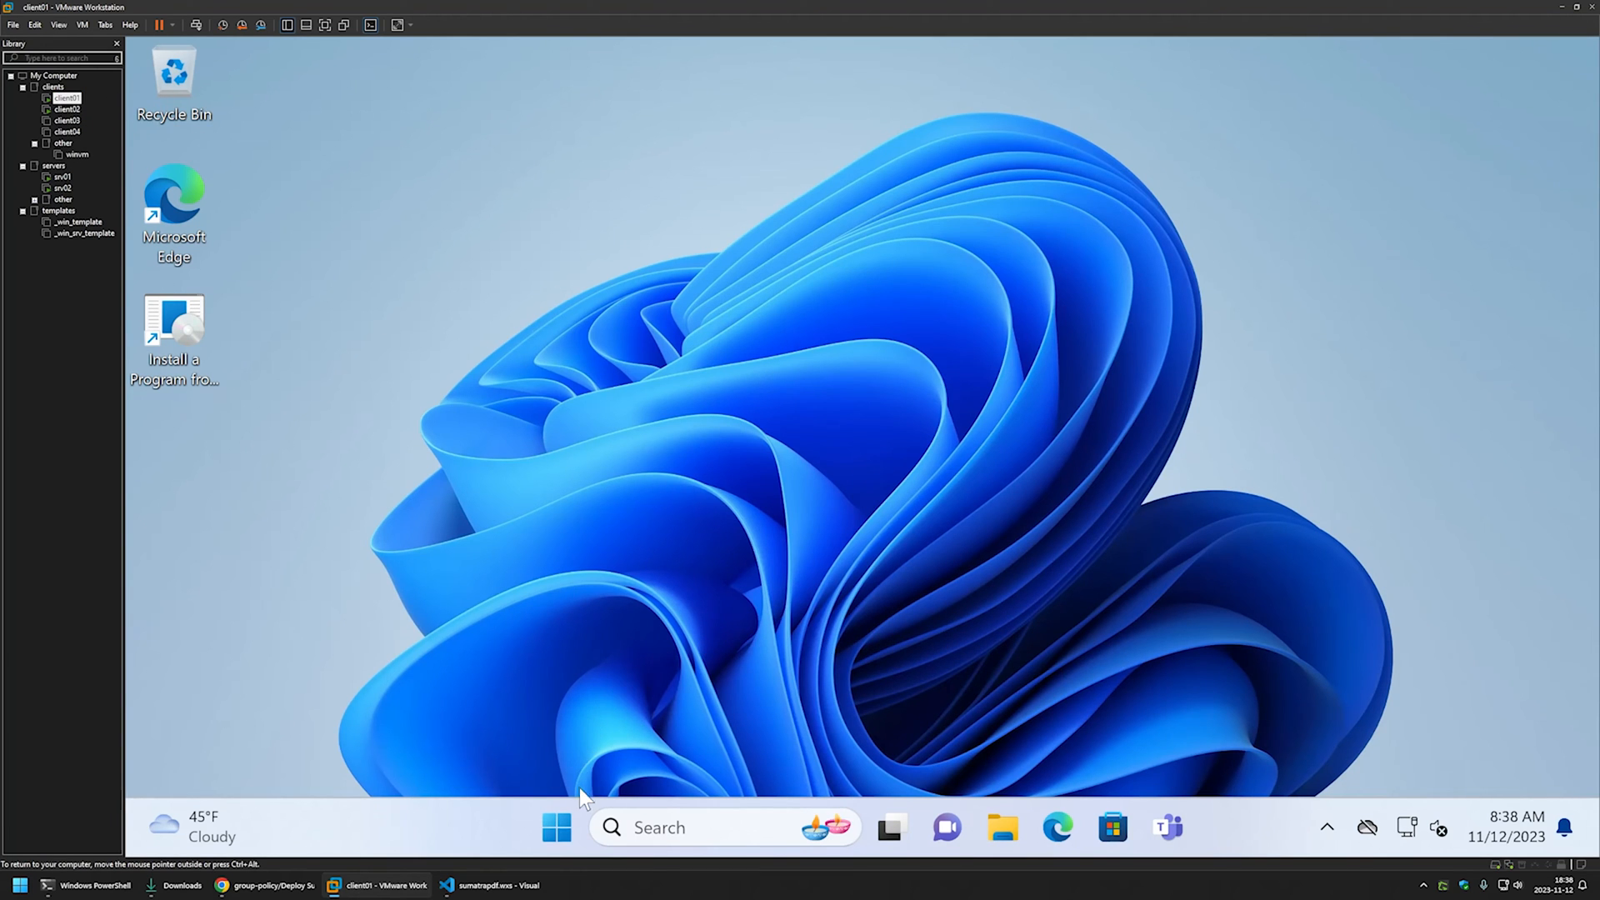
click(557, 826)
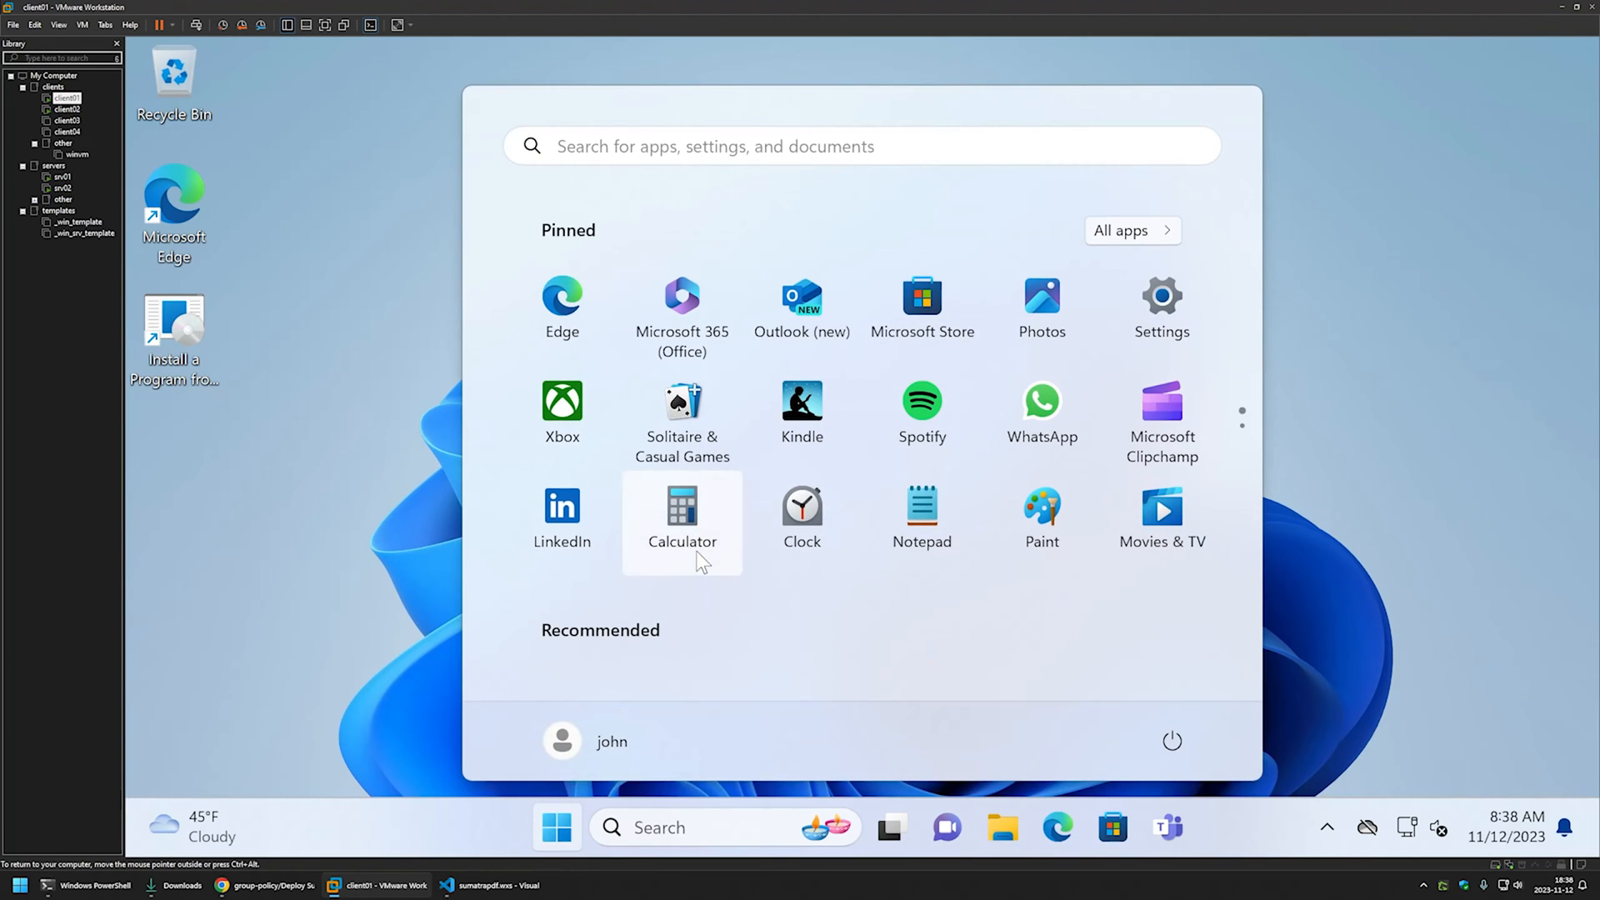
text(cmd)
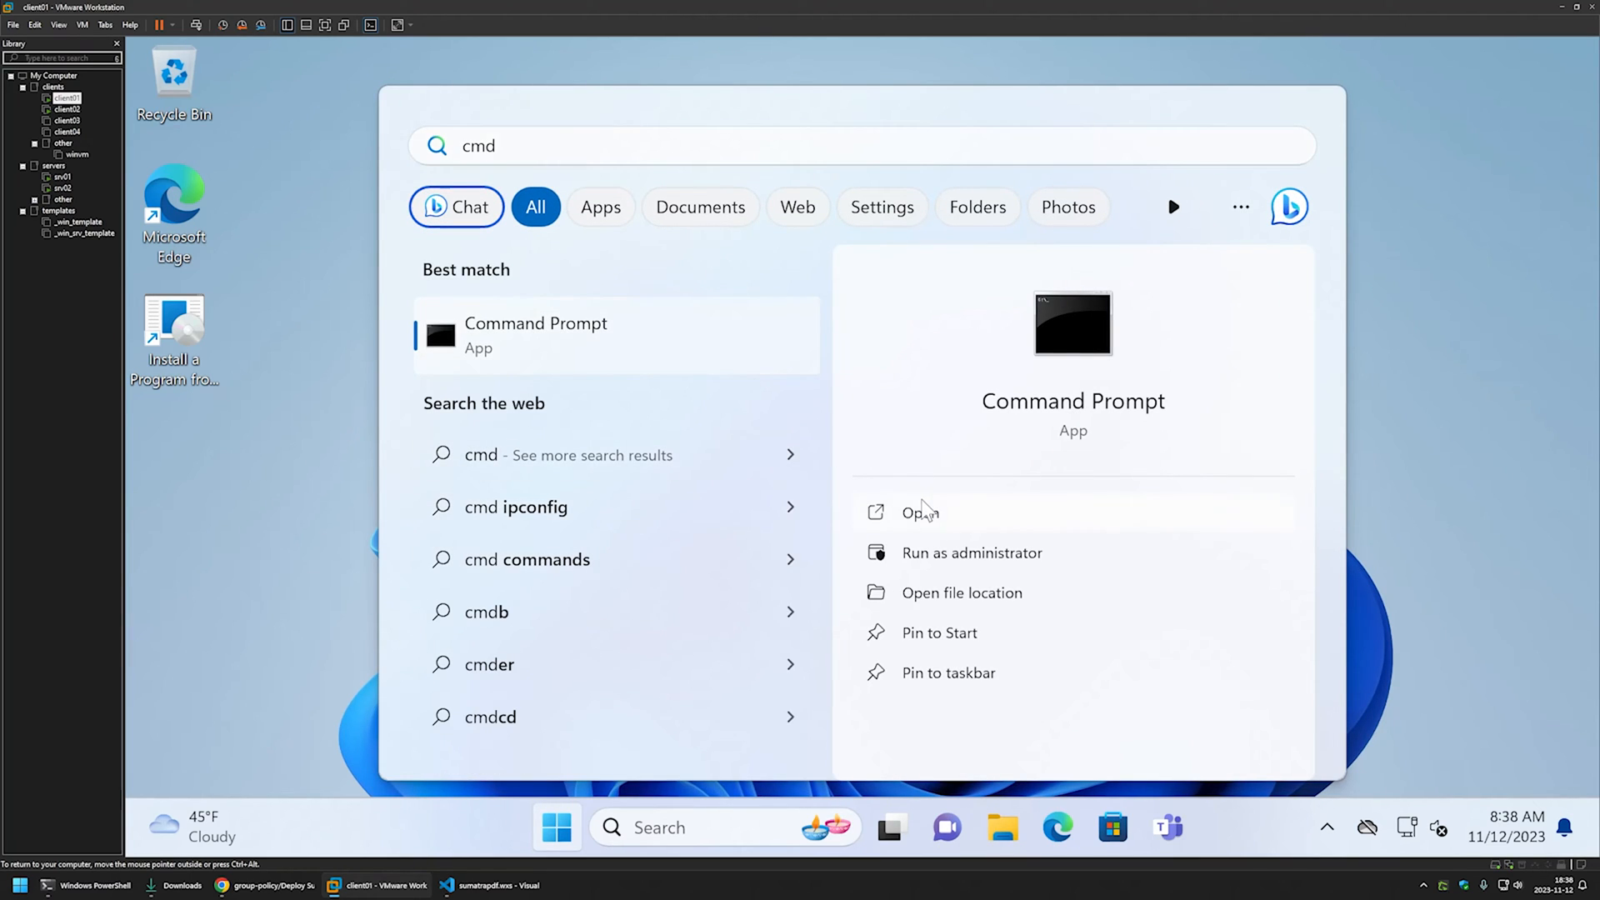
click(920, 511)
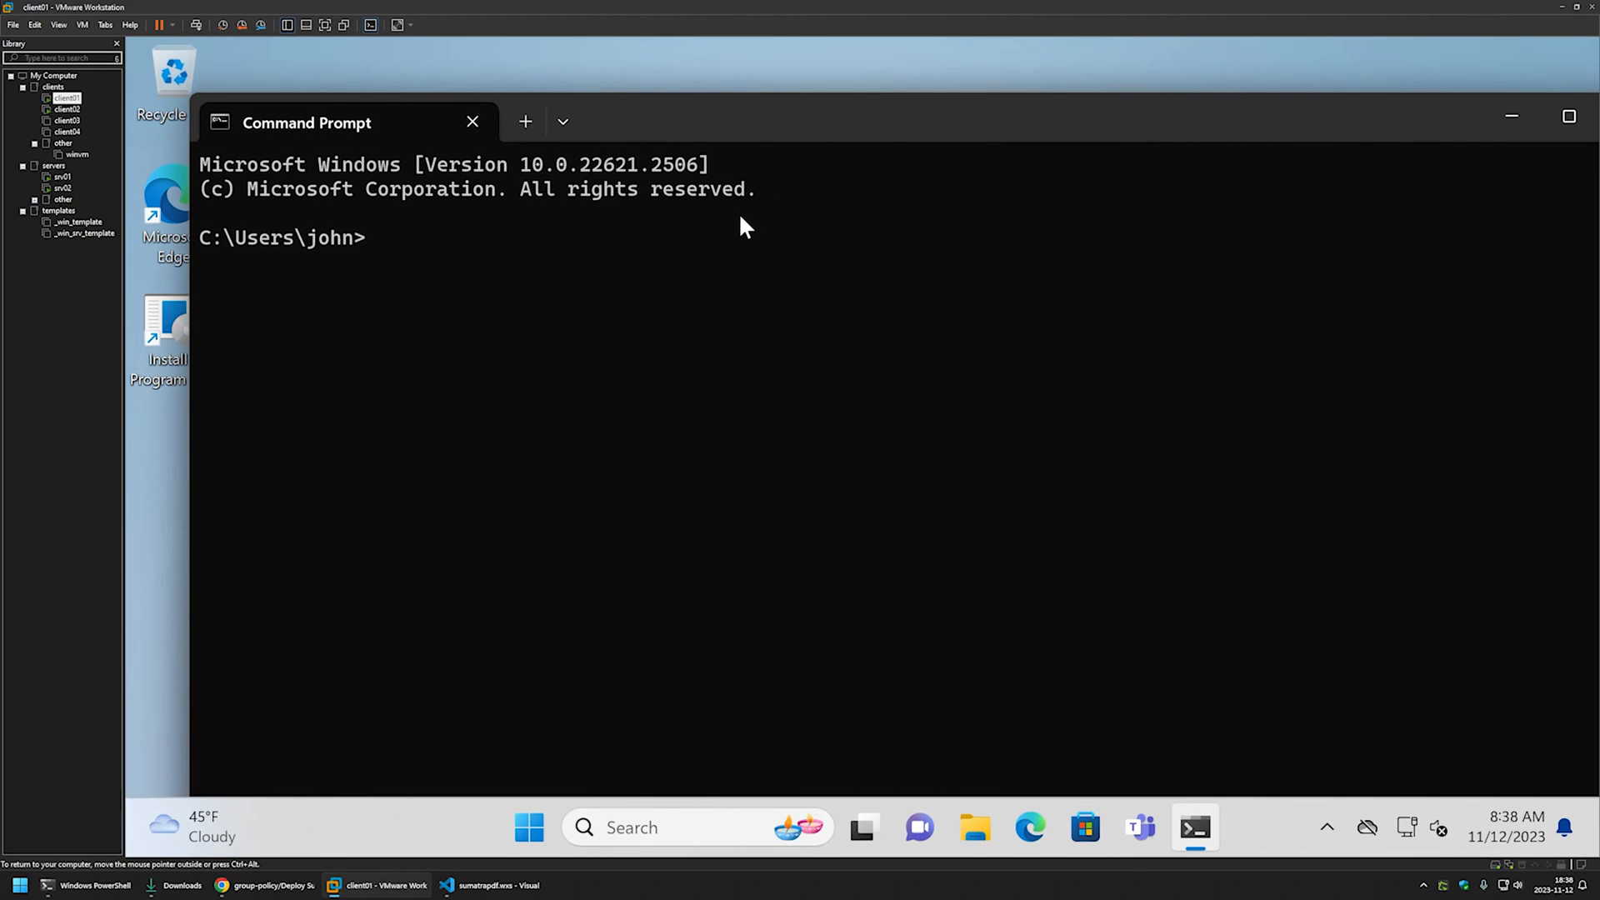
- Refresh Group Policy on client01 with gpupdate and restart it immediately using shutdown -r -t 0
text(gpupdate)
key(Return)
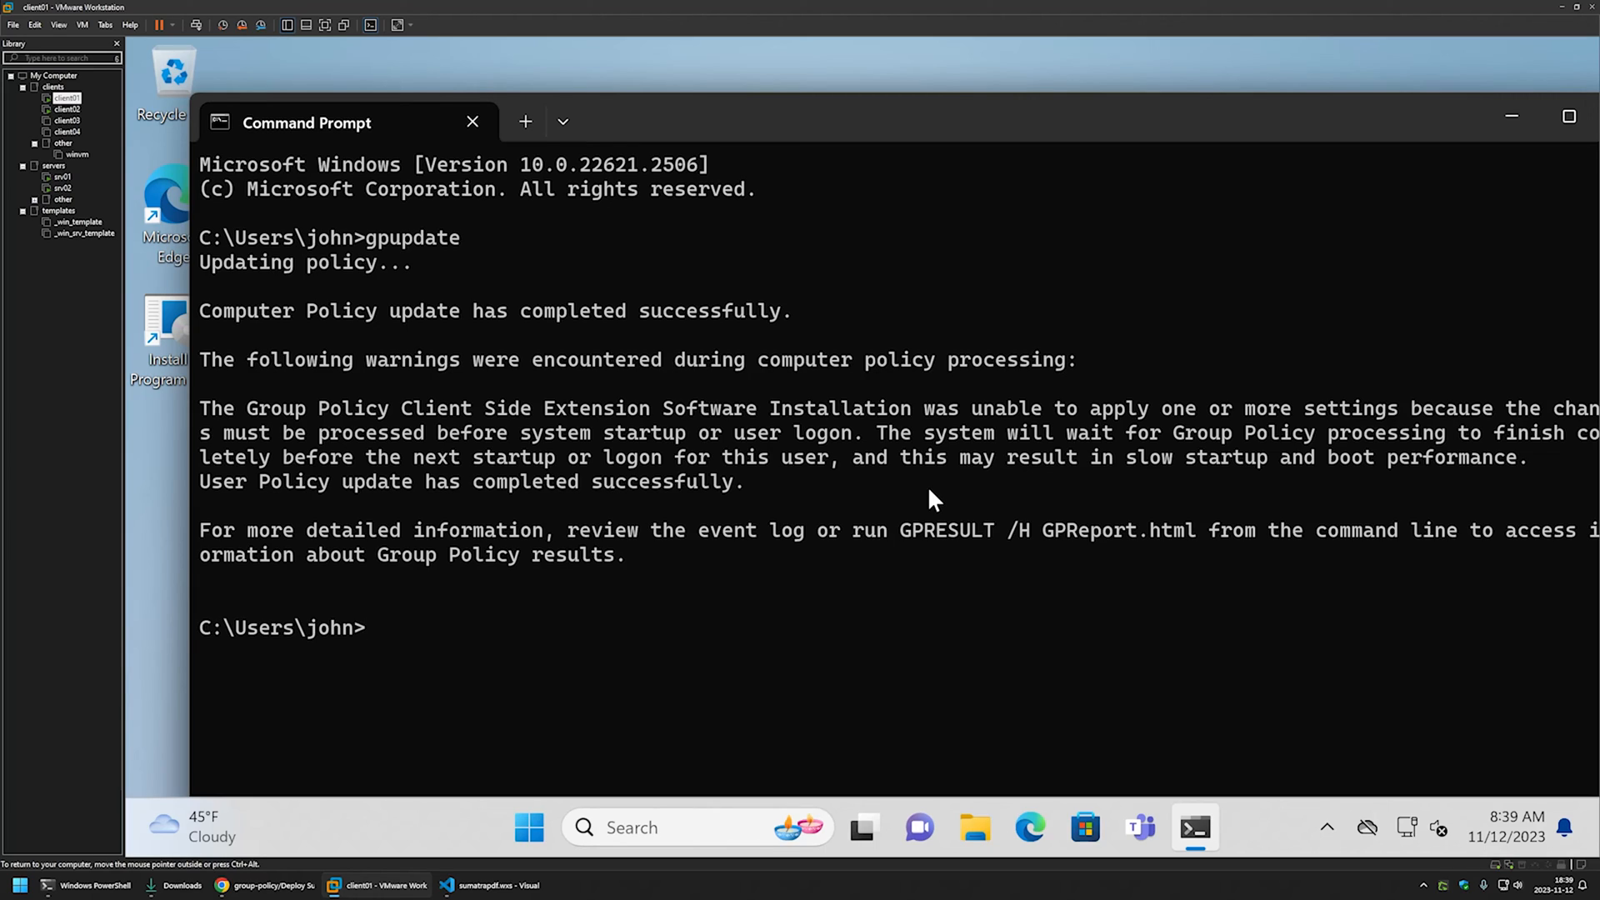
text(shutdown -r -t 0)
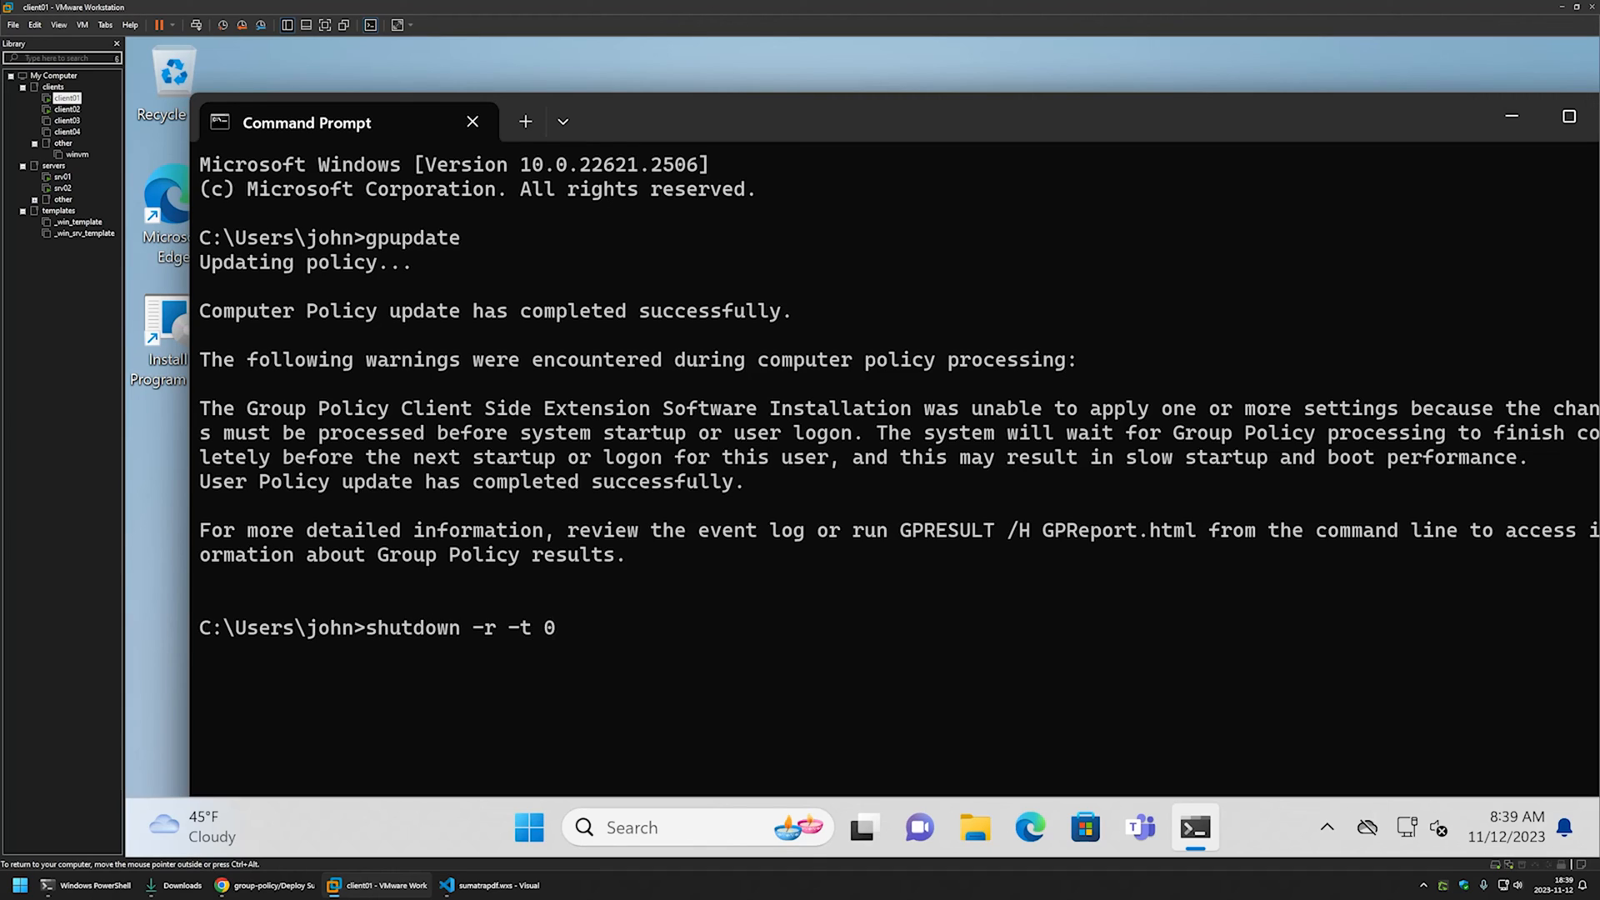
key(Return)
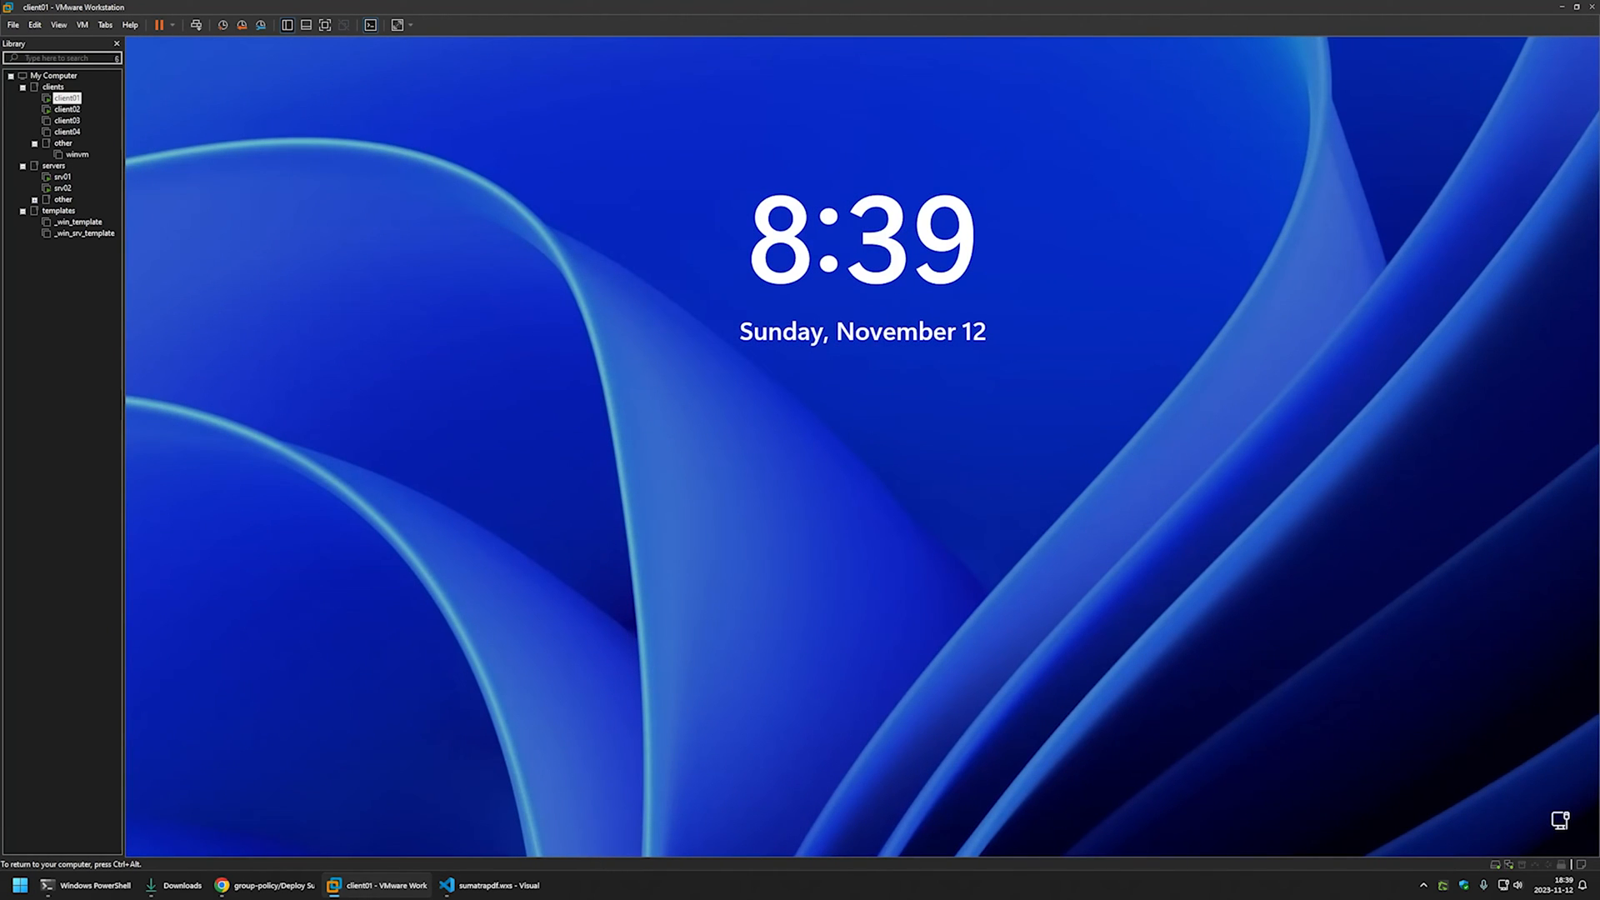
- Sign in to client01 with the account password and launch SumatraPDF from its desktop shortcut
key(space)
text(••••••)
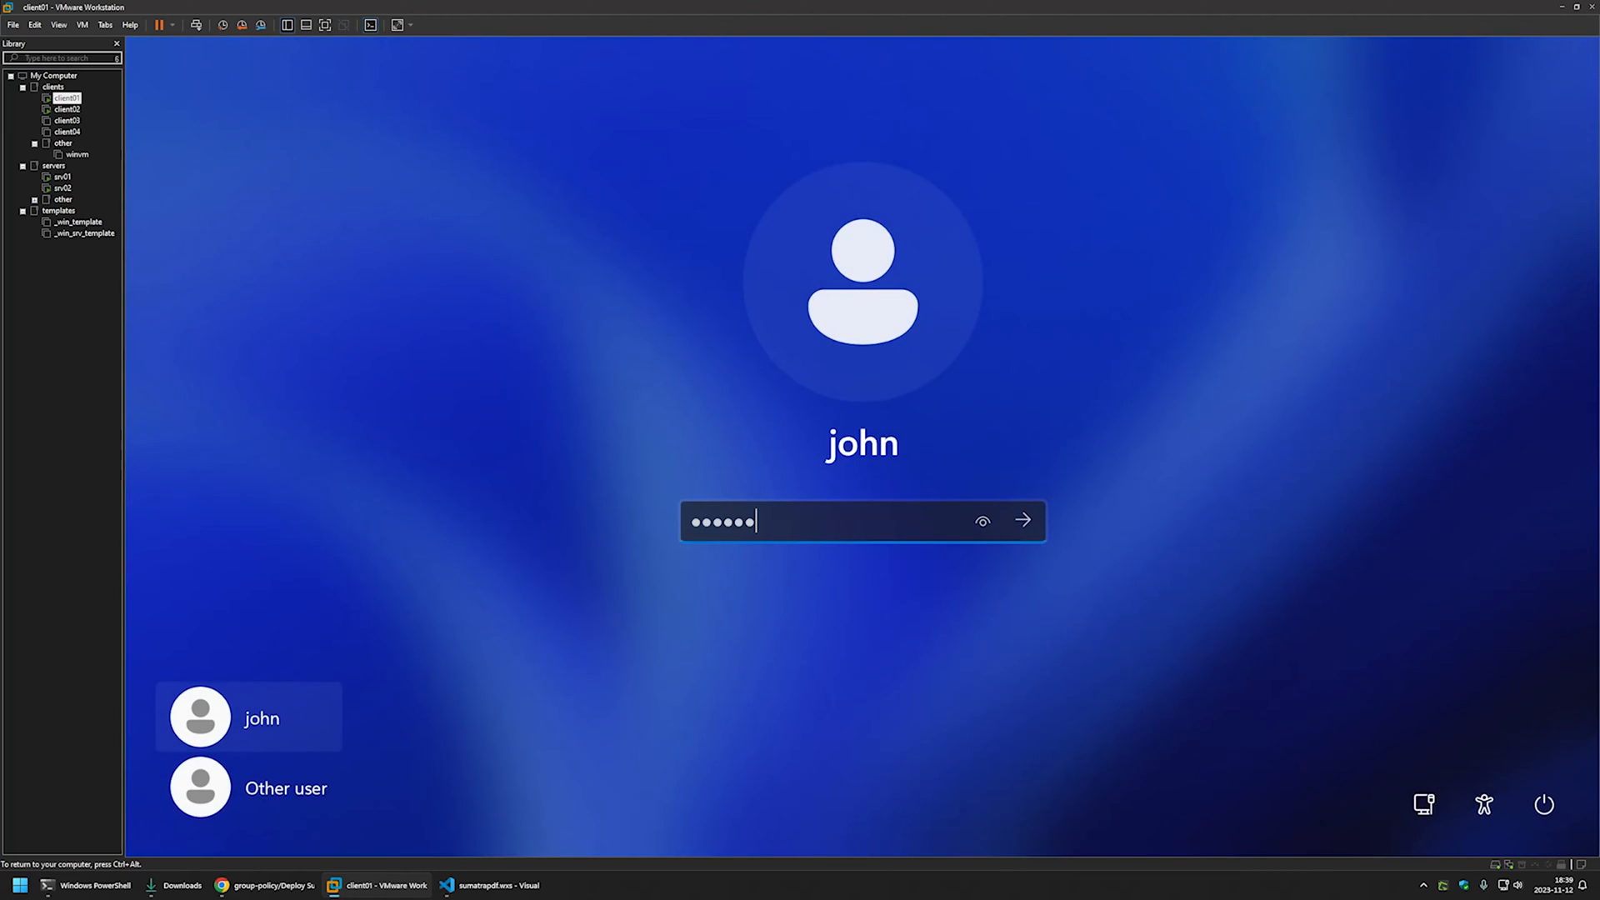
key(Return)
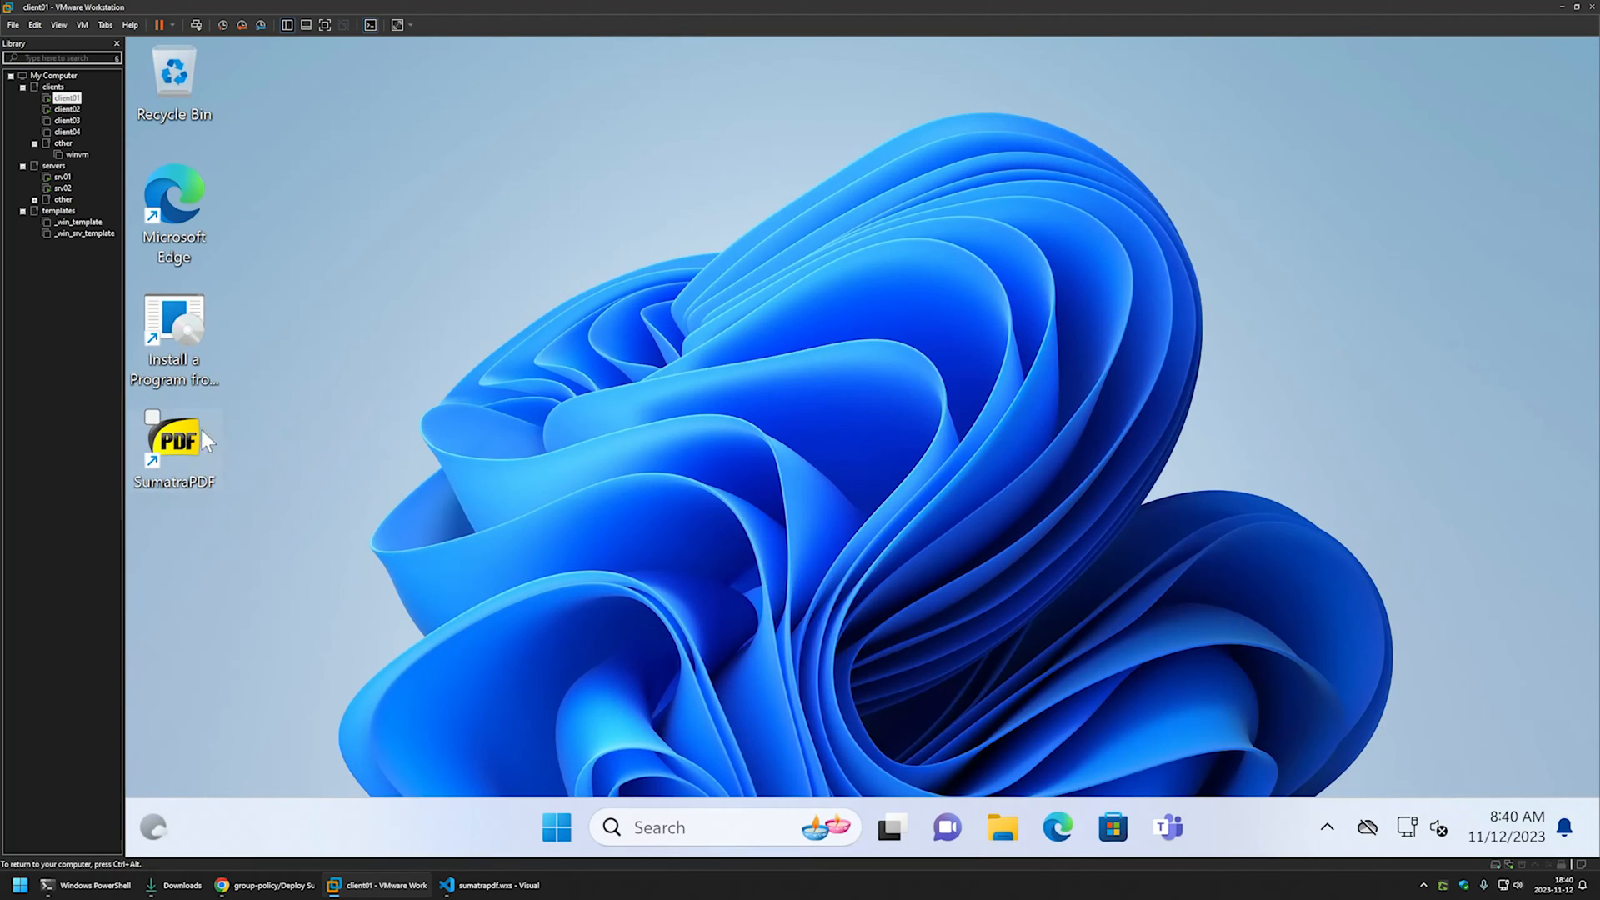
click(179, 439)
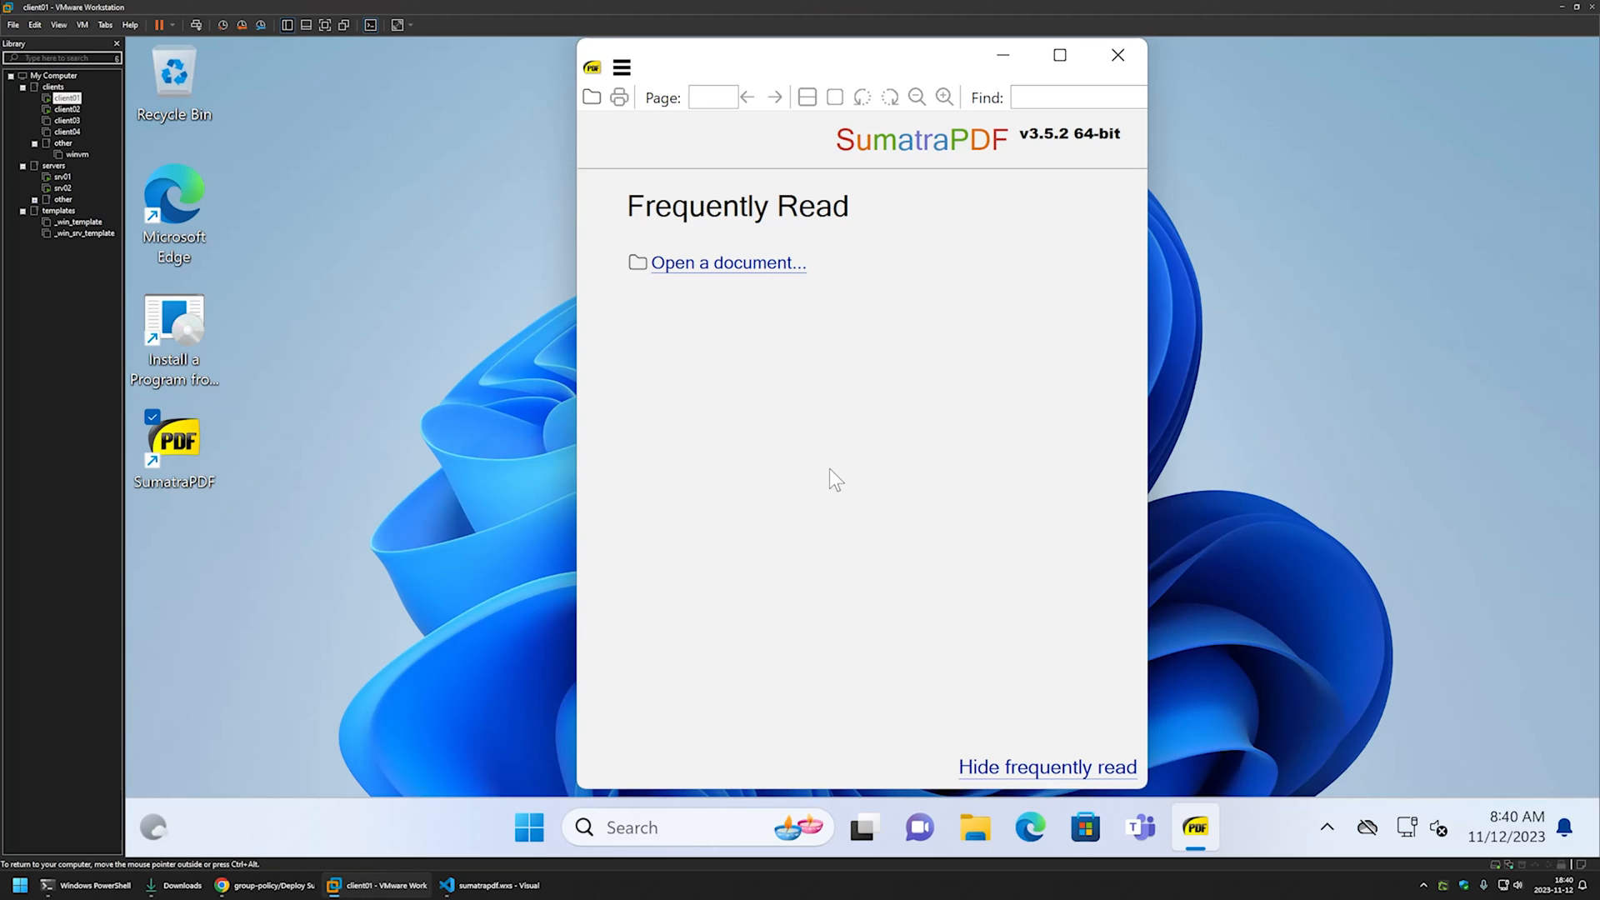
- Switch back to srv01 and create a new Group Policy Object named Publish SumatraPDF
click(62, 177)
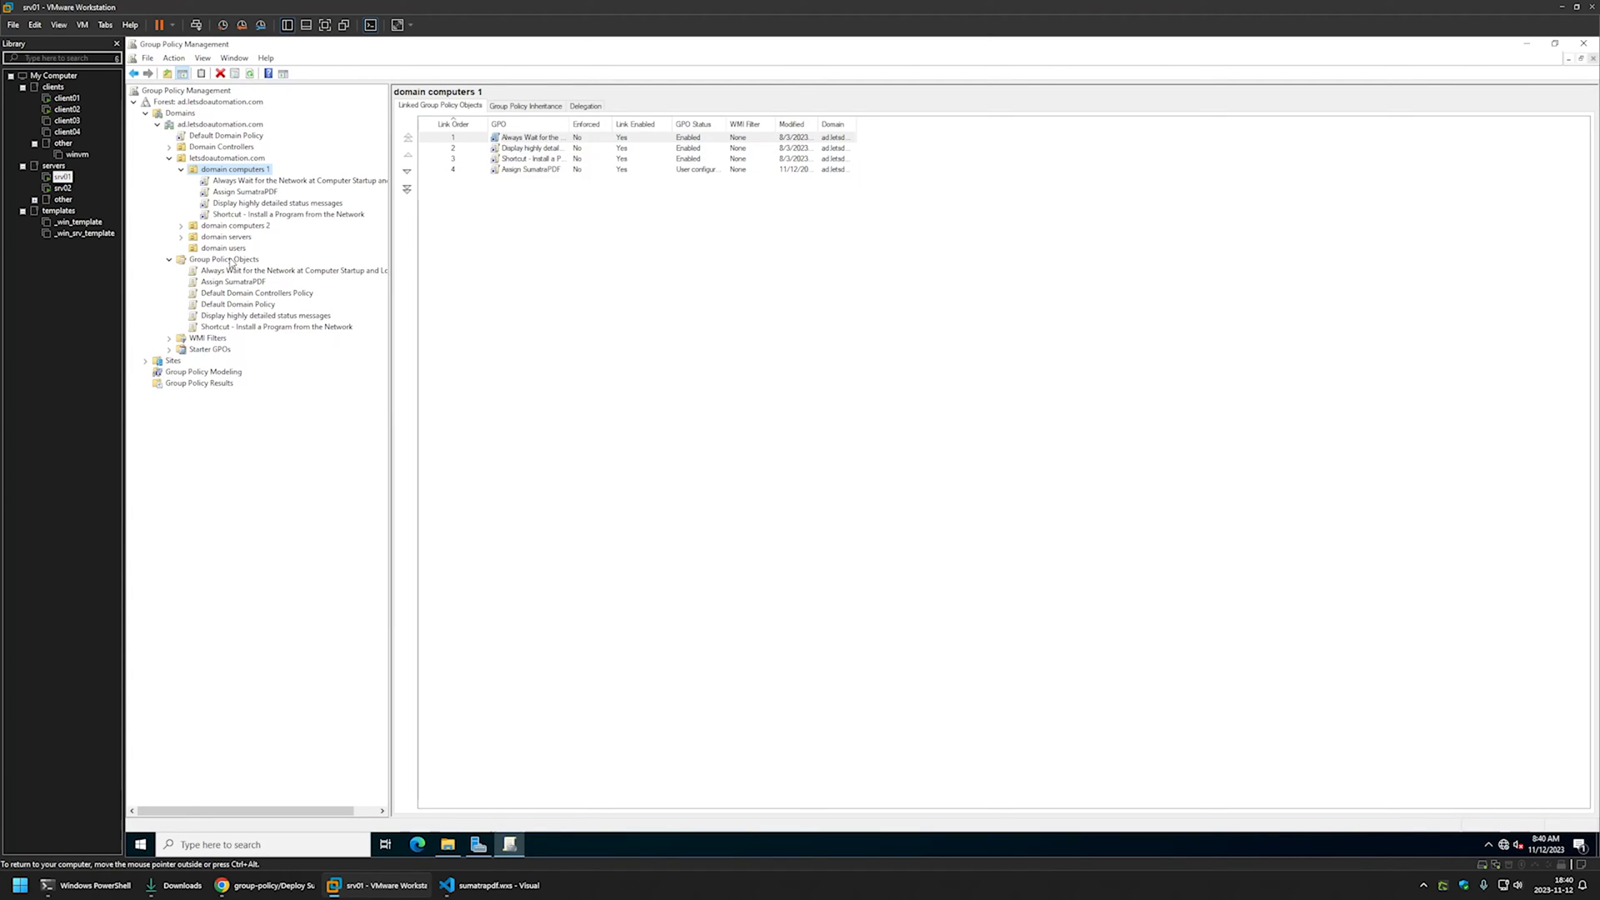
right_click(232, 260)
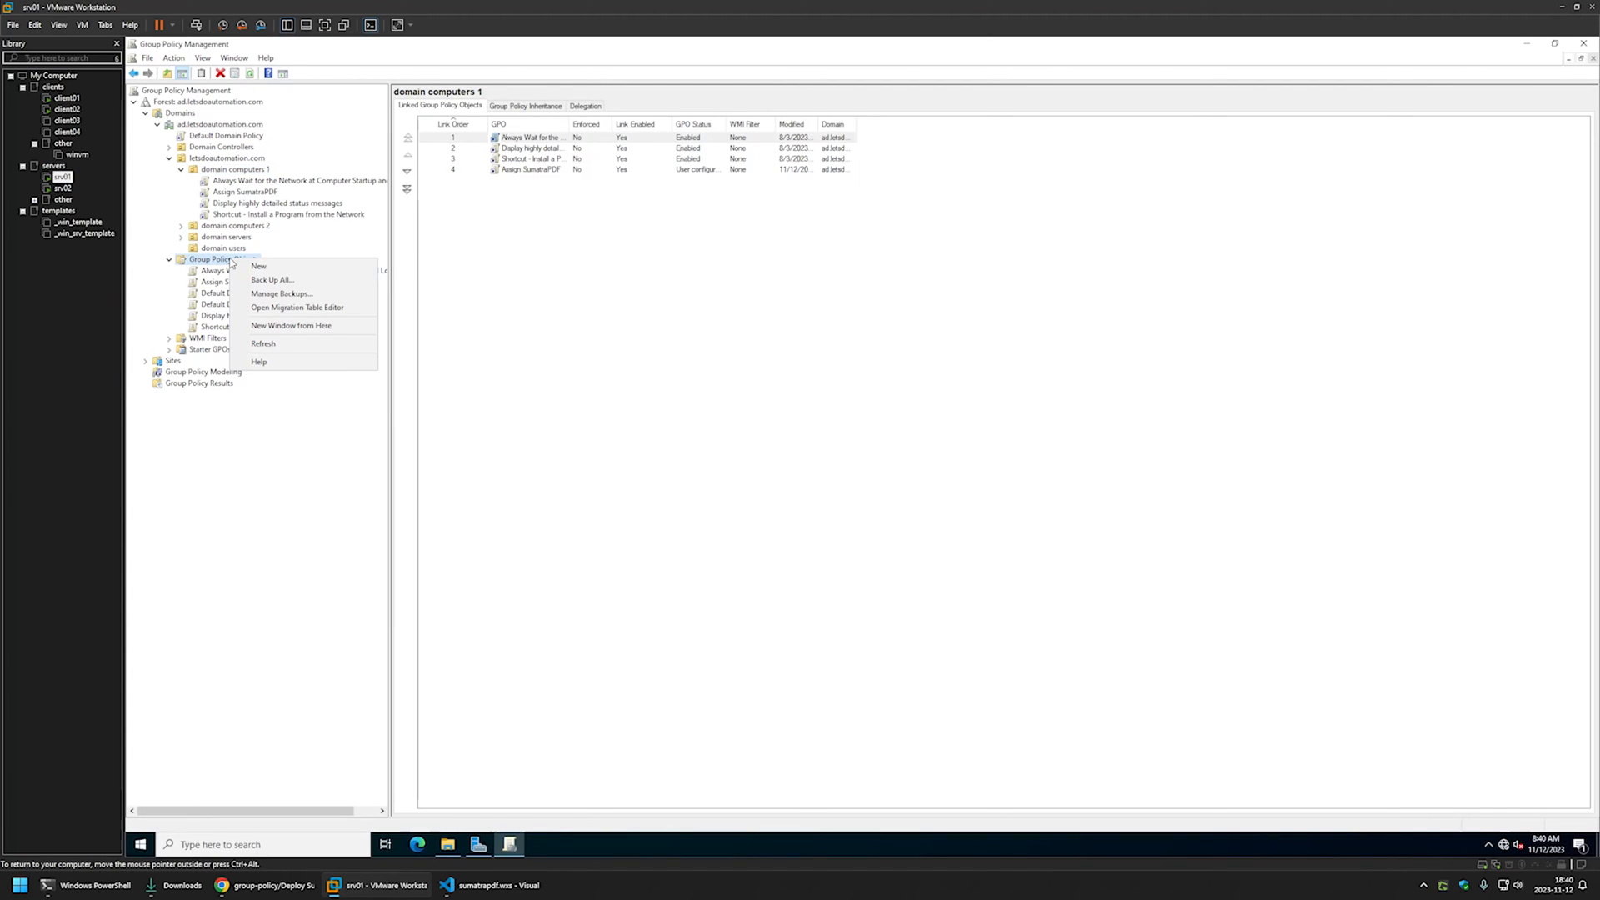
click(258, 267)
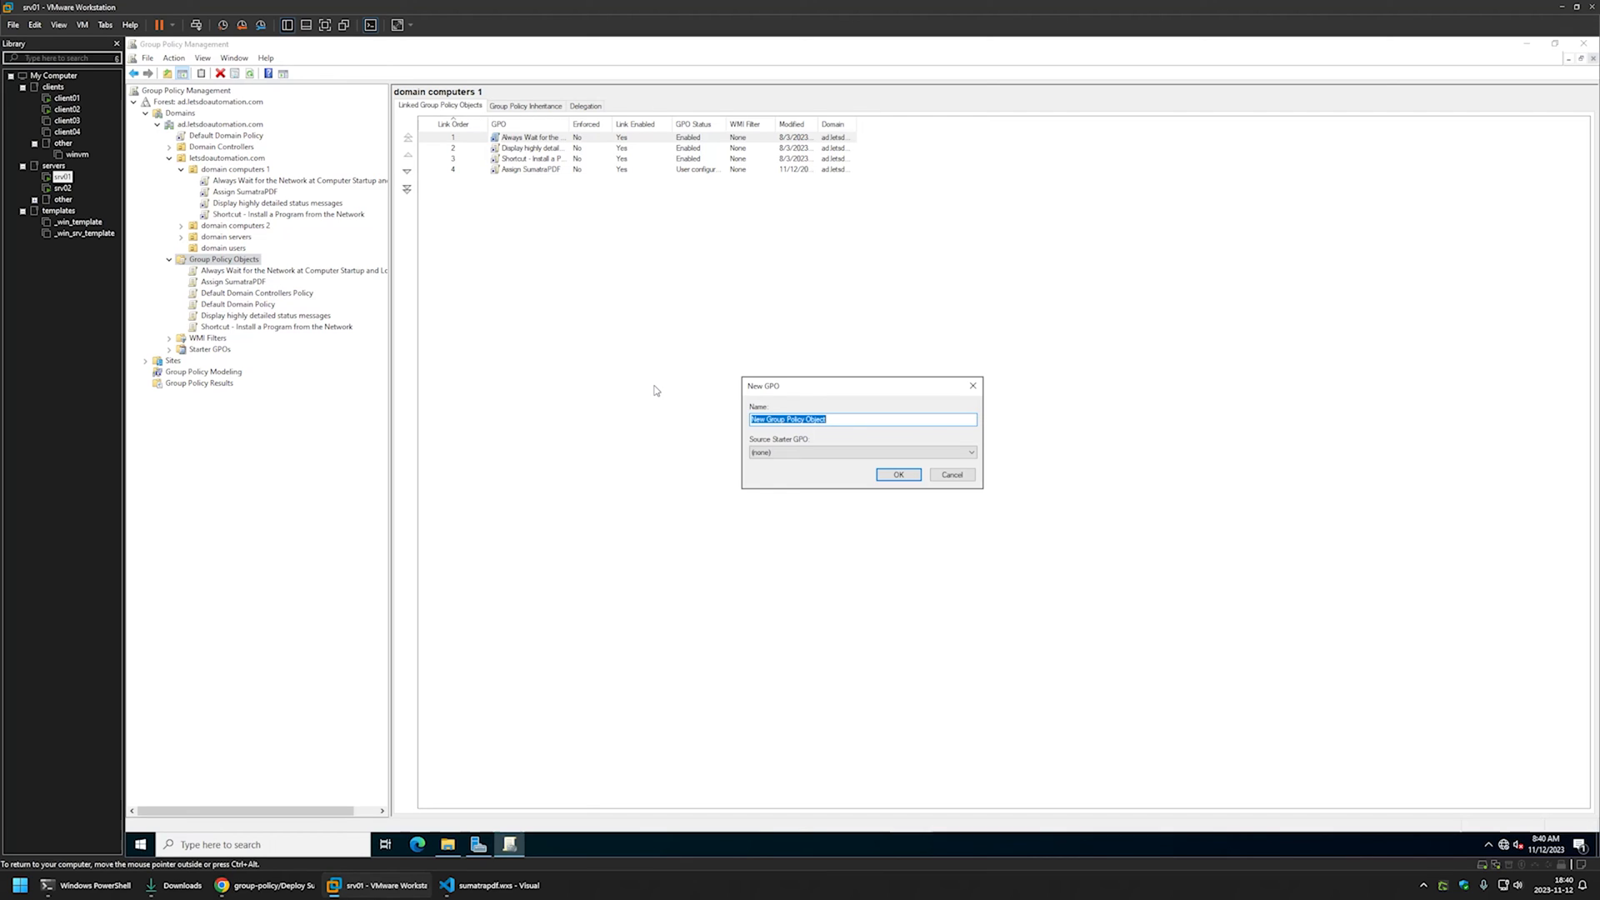
text(Publ)
text(ish SumatraPDF)
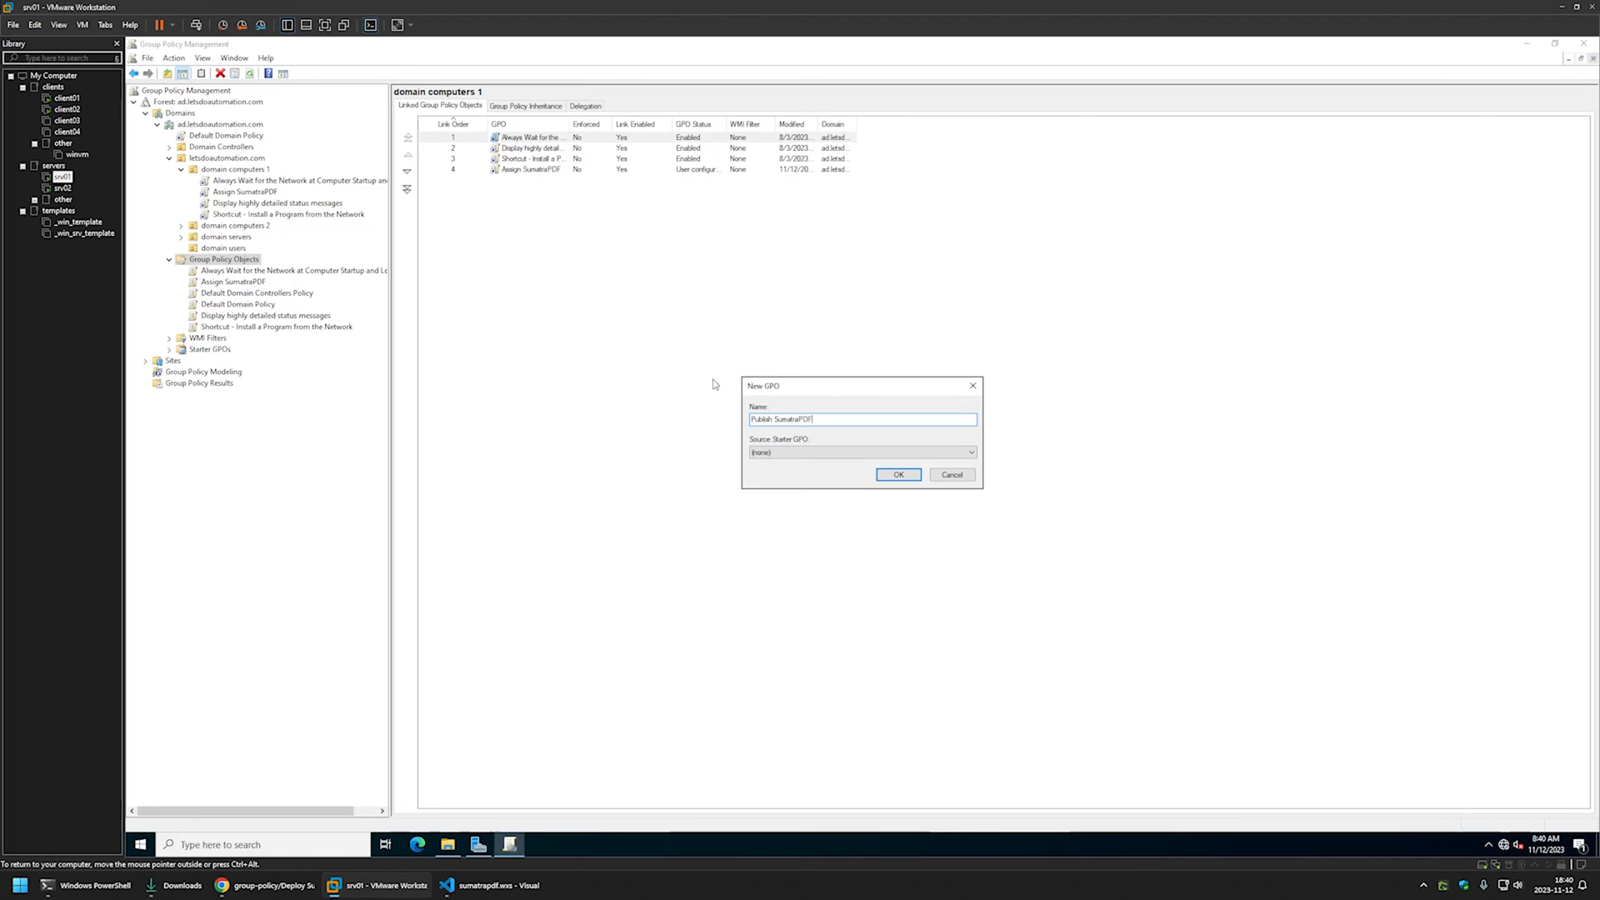
click(899, 475)
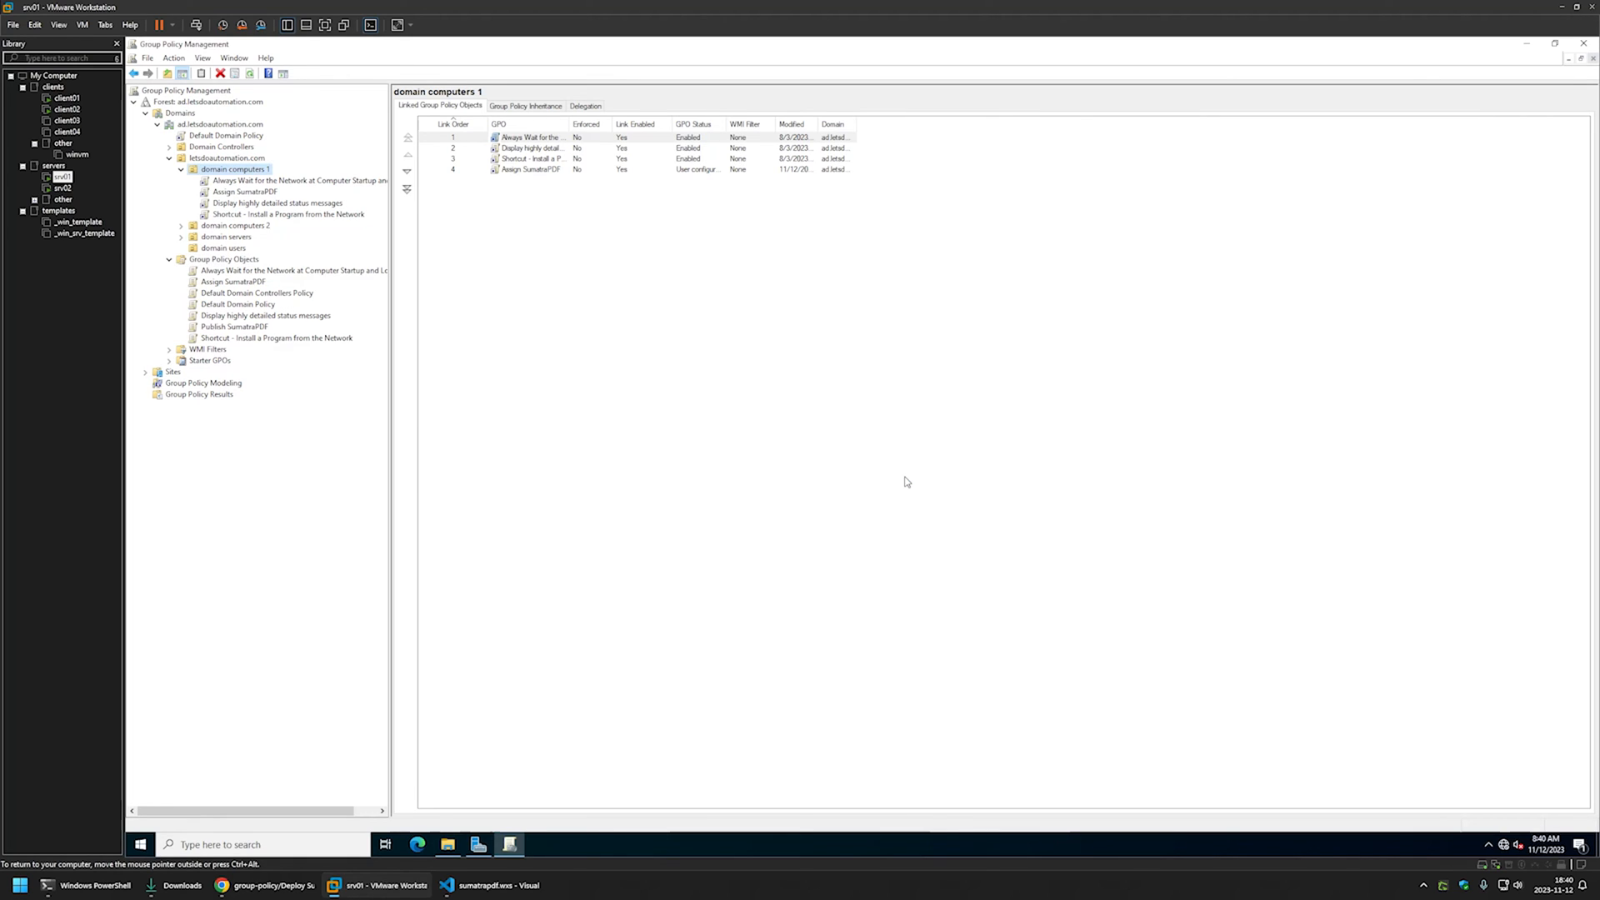
- Open the Publish SumatraPDF GPO for editing and go to Software installation under the User Configuration policies
right_click(243, 333)
click(275, 336)
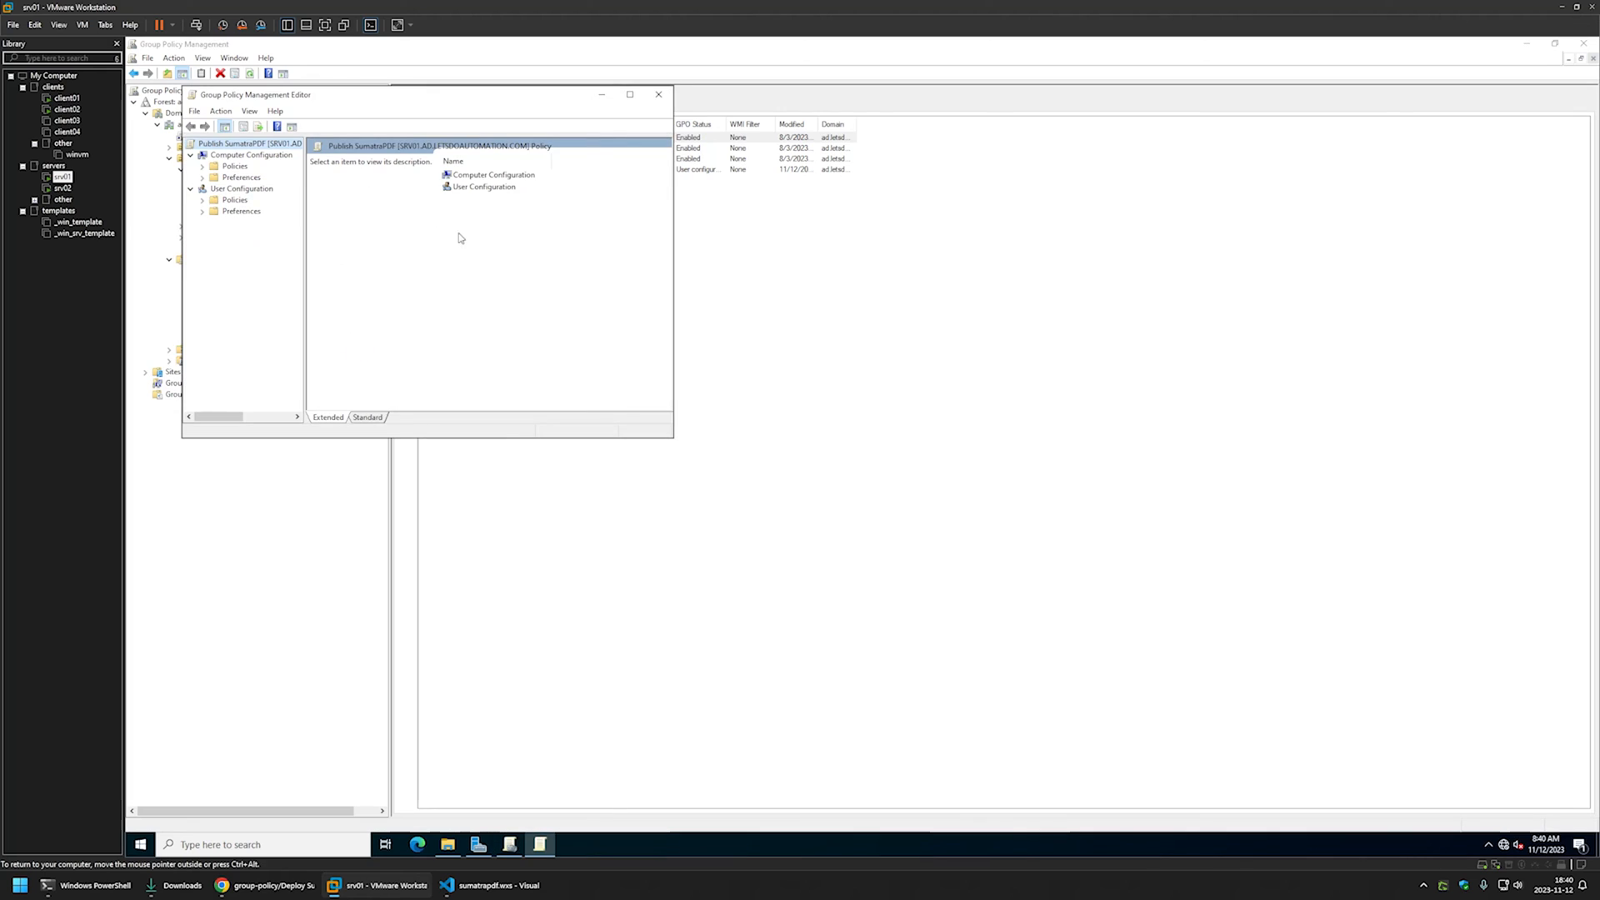
drag(350, 94, 819, 239)
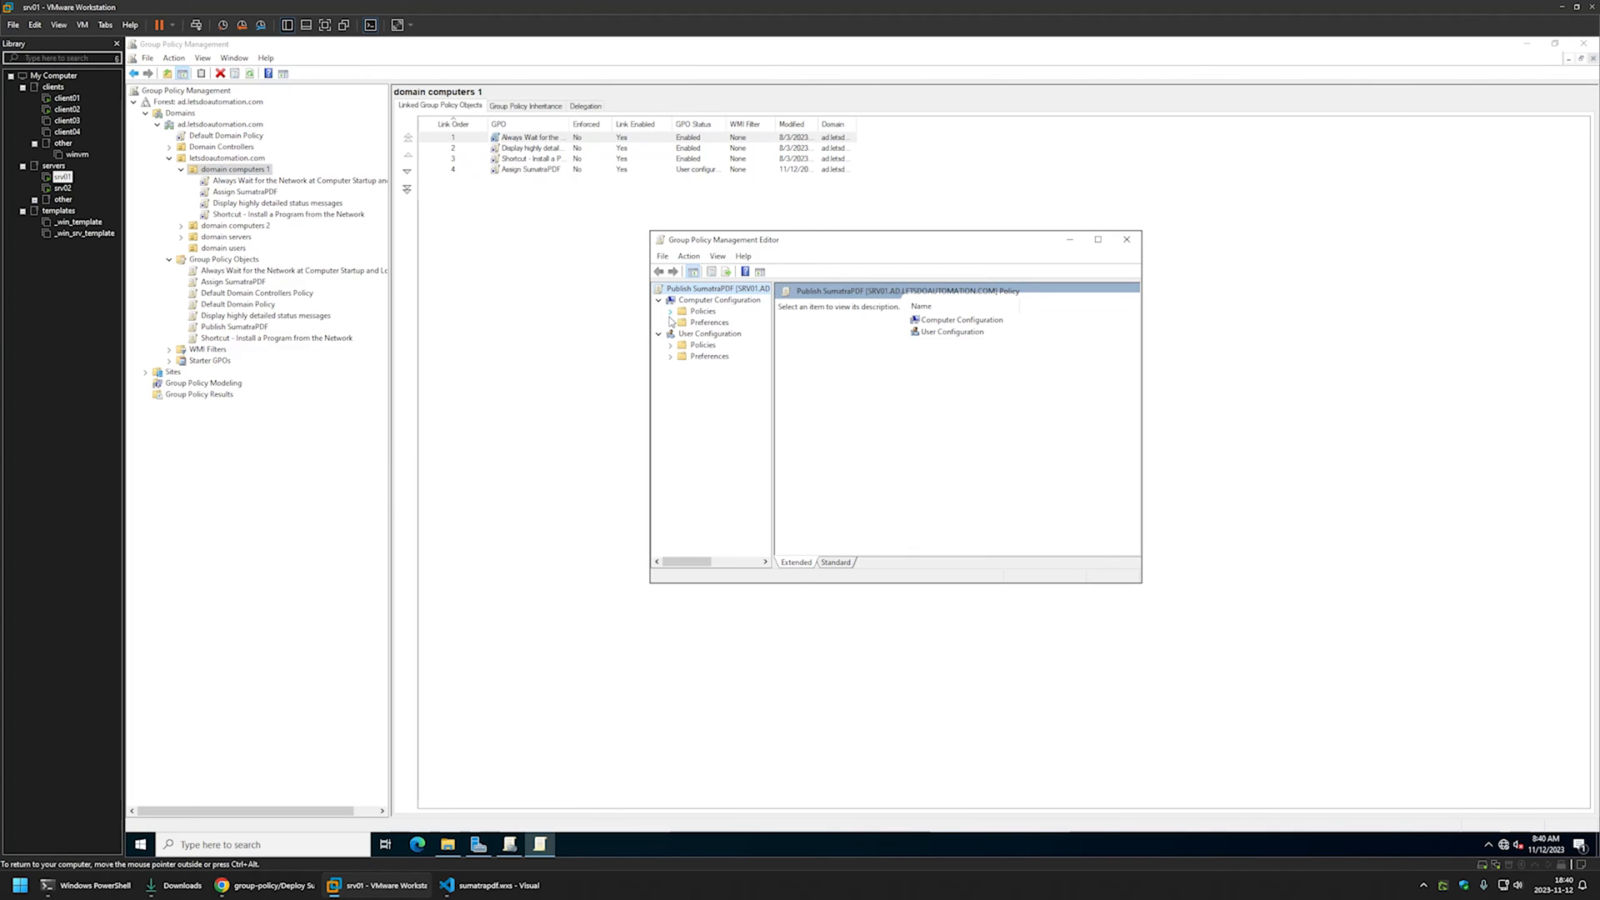
click(697, 335)
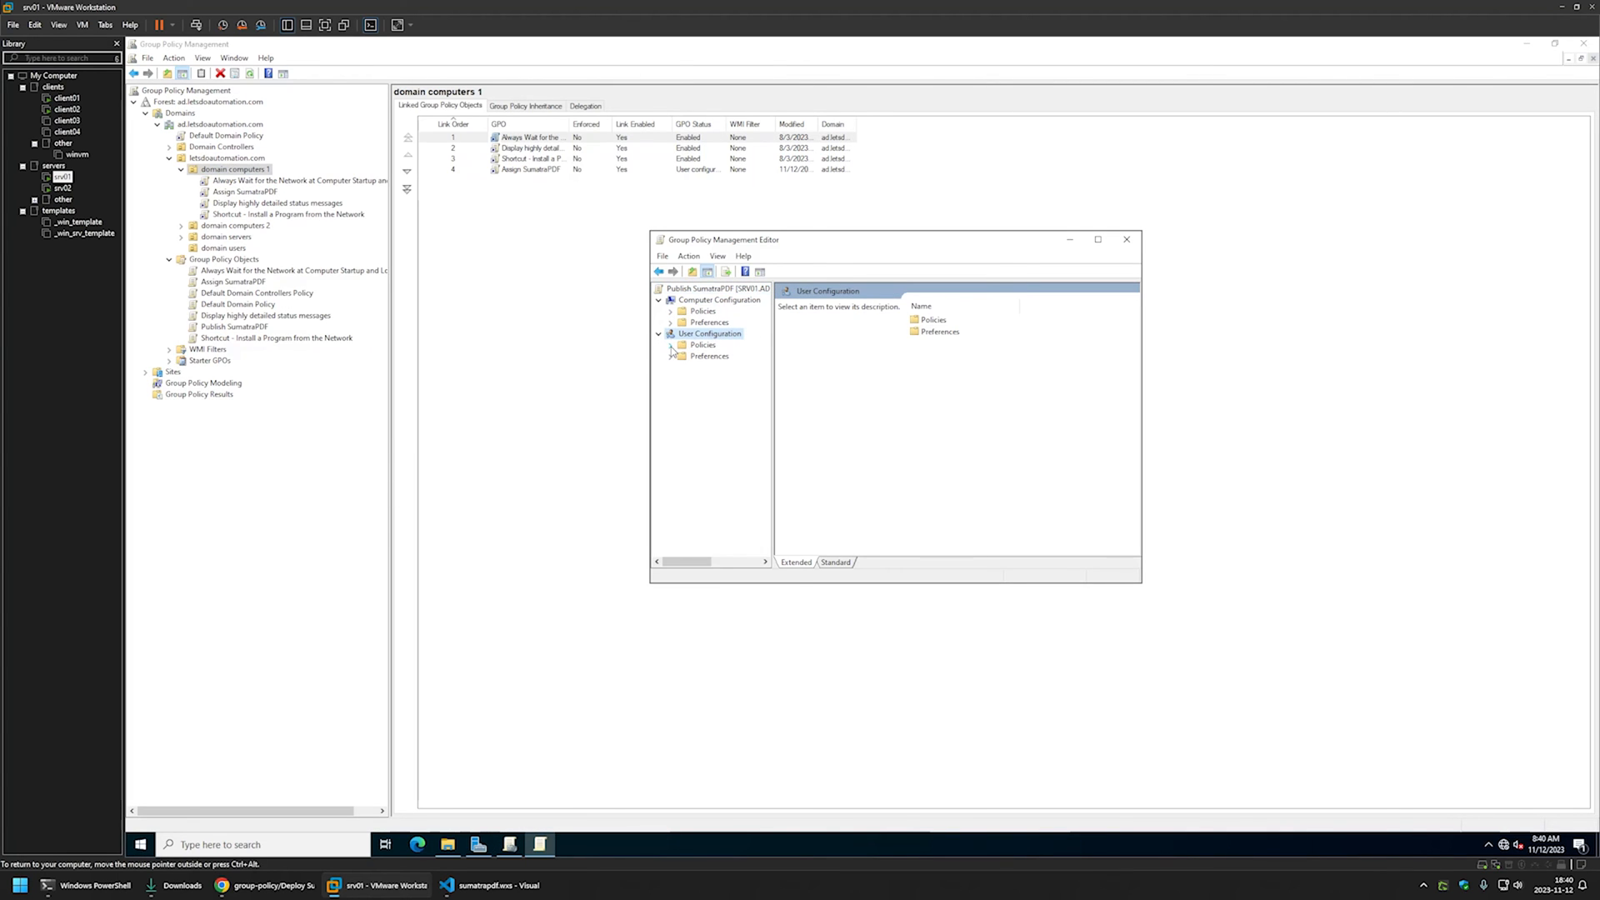
click(671, 345)
click(683, 356)
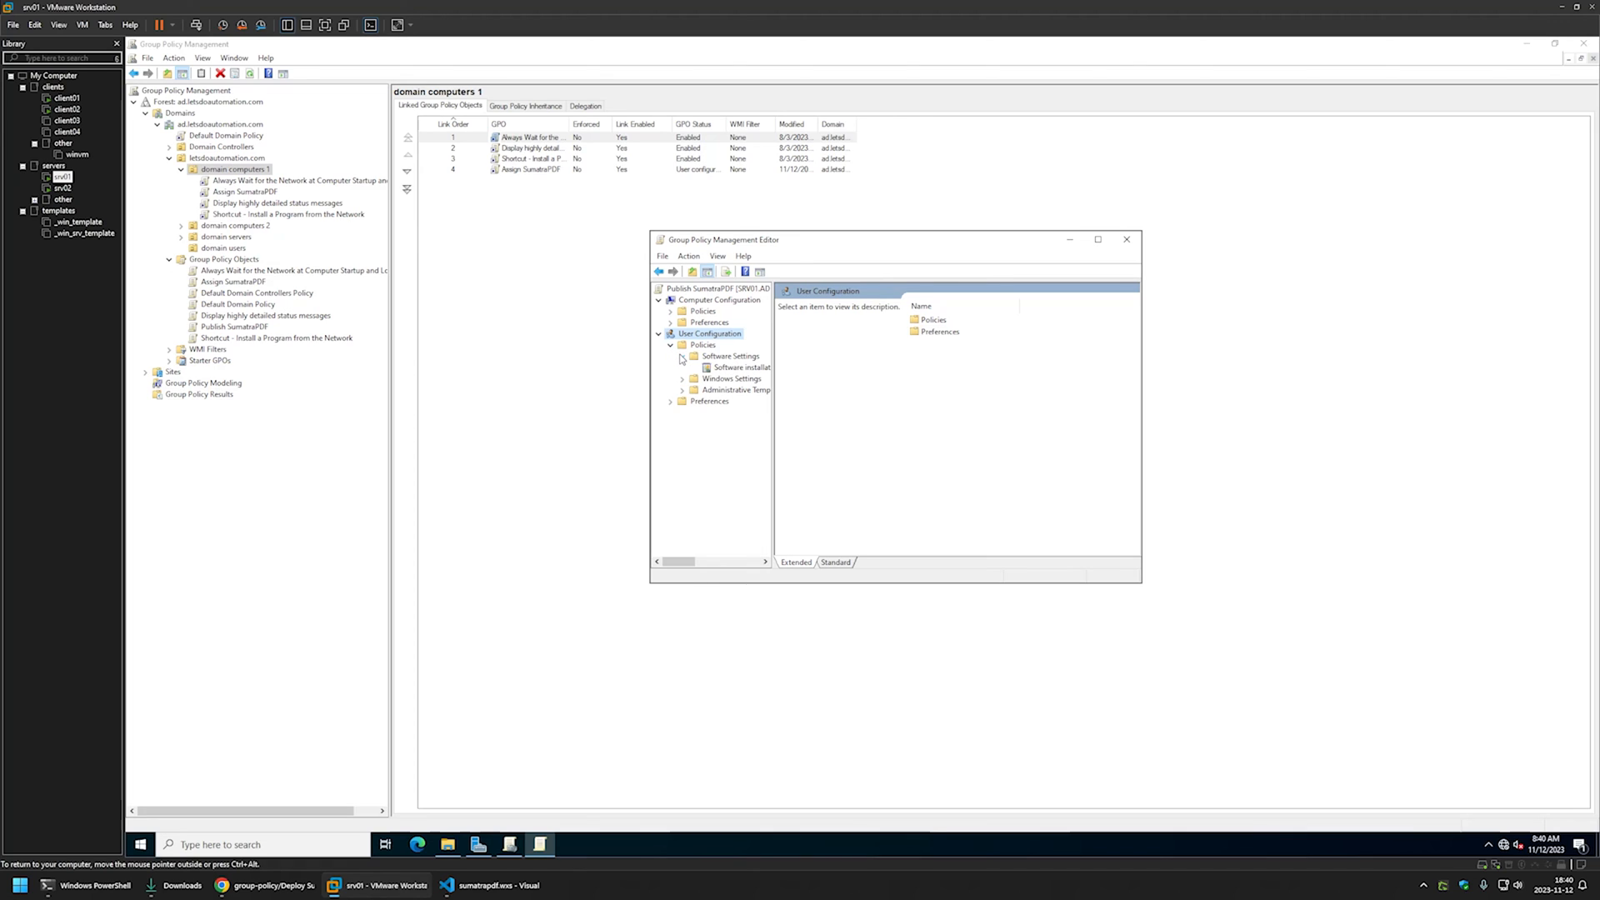
click(718, 369)
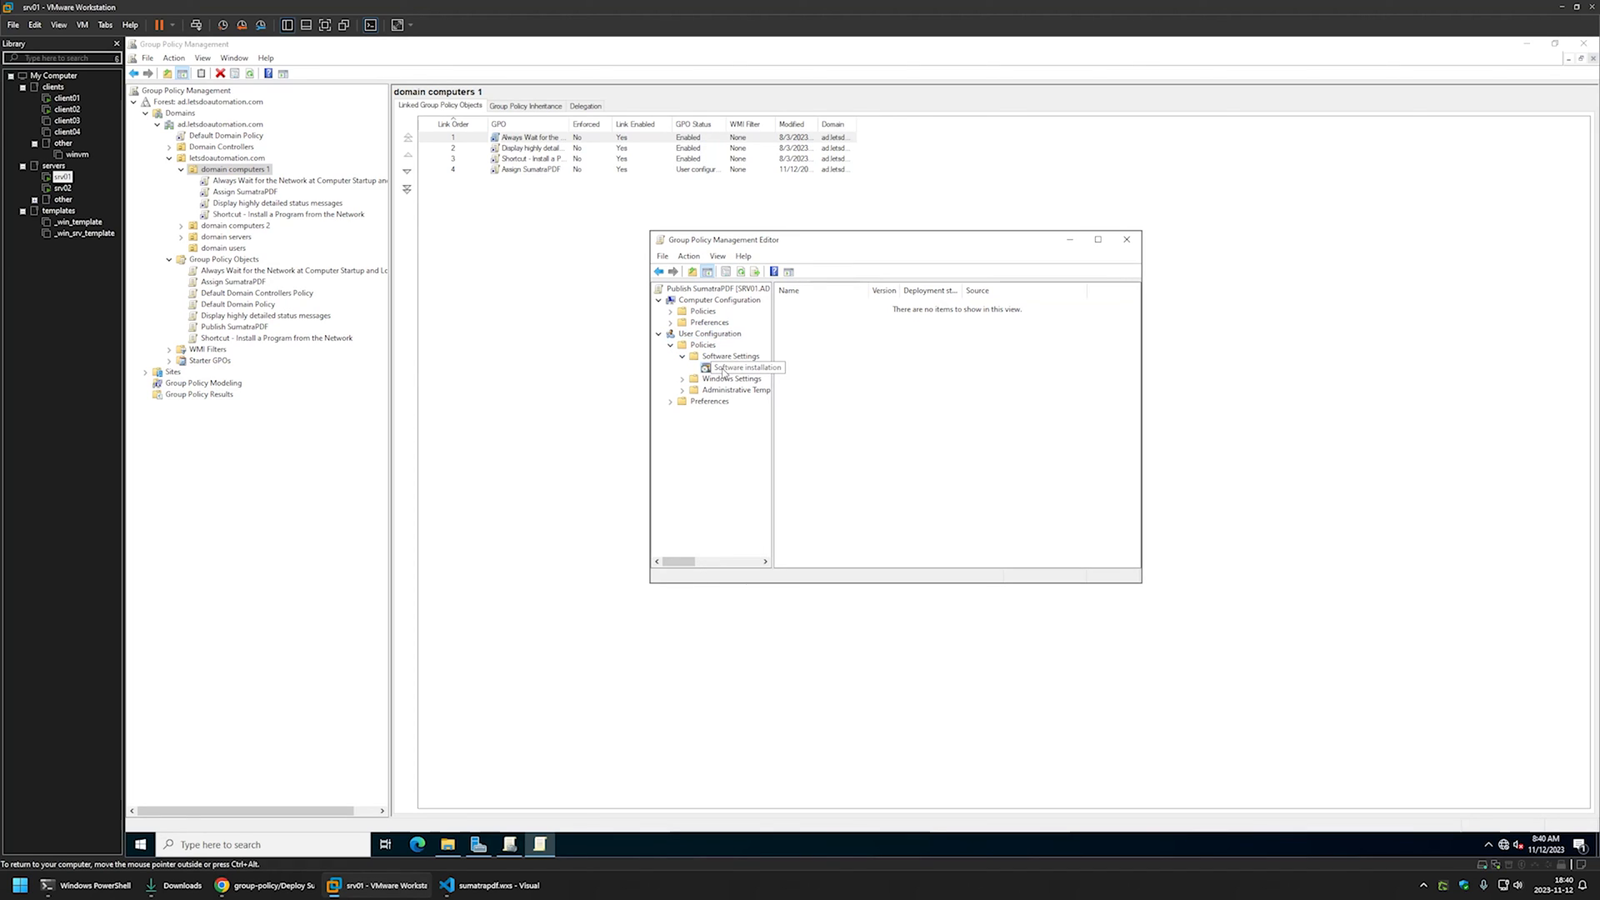
- Add a new user software installation package using the sumatrapdf MSI from \\srv02\software\sumatrapdf
right_click(846, 354)
mouse_move(871, 357)
click(966, 358)
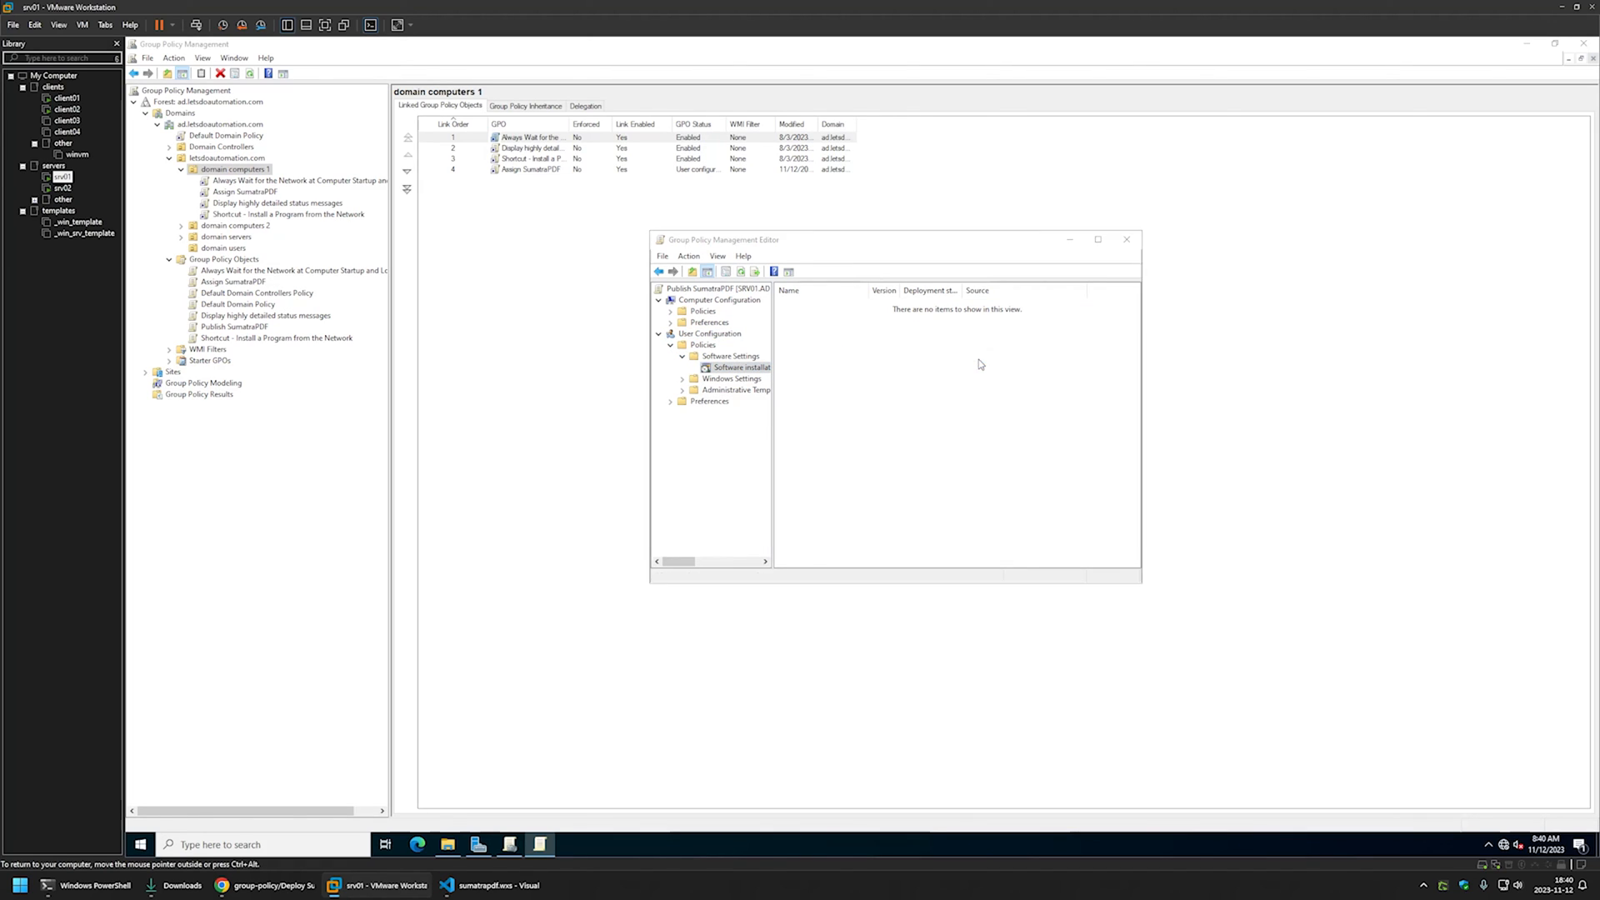
click(930, 283)
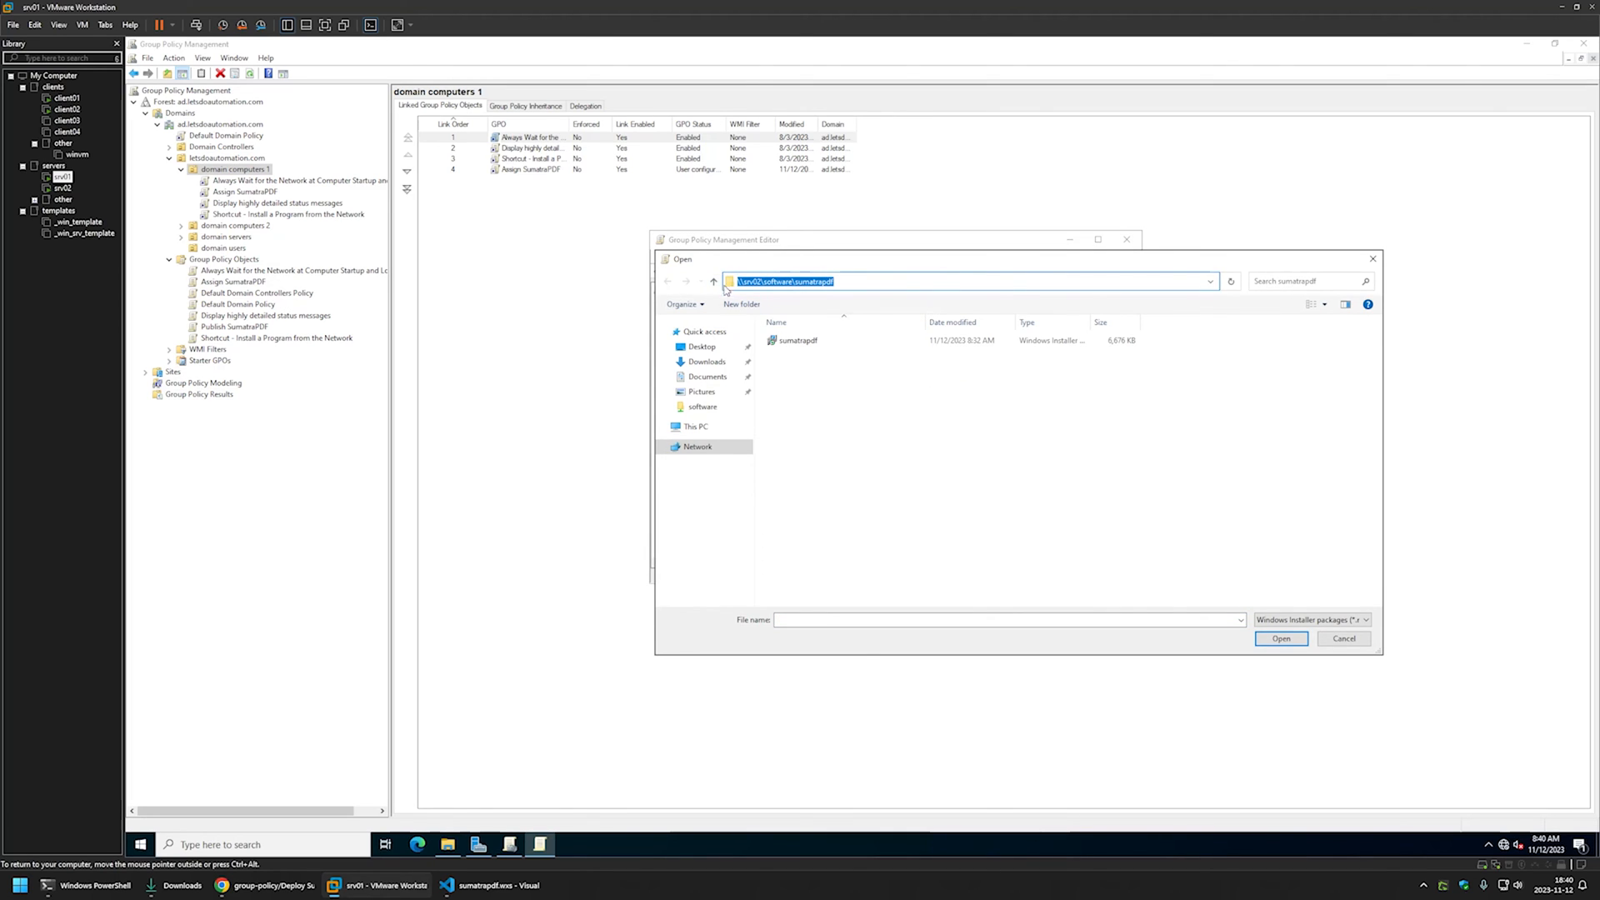
double_click(795, 344)
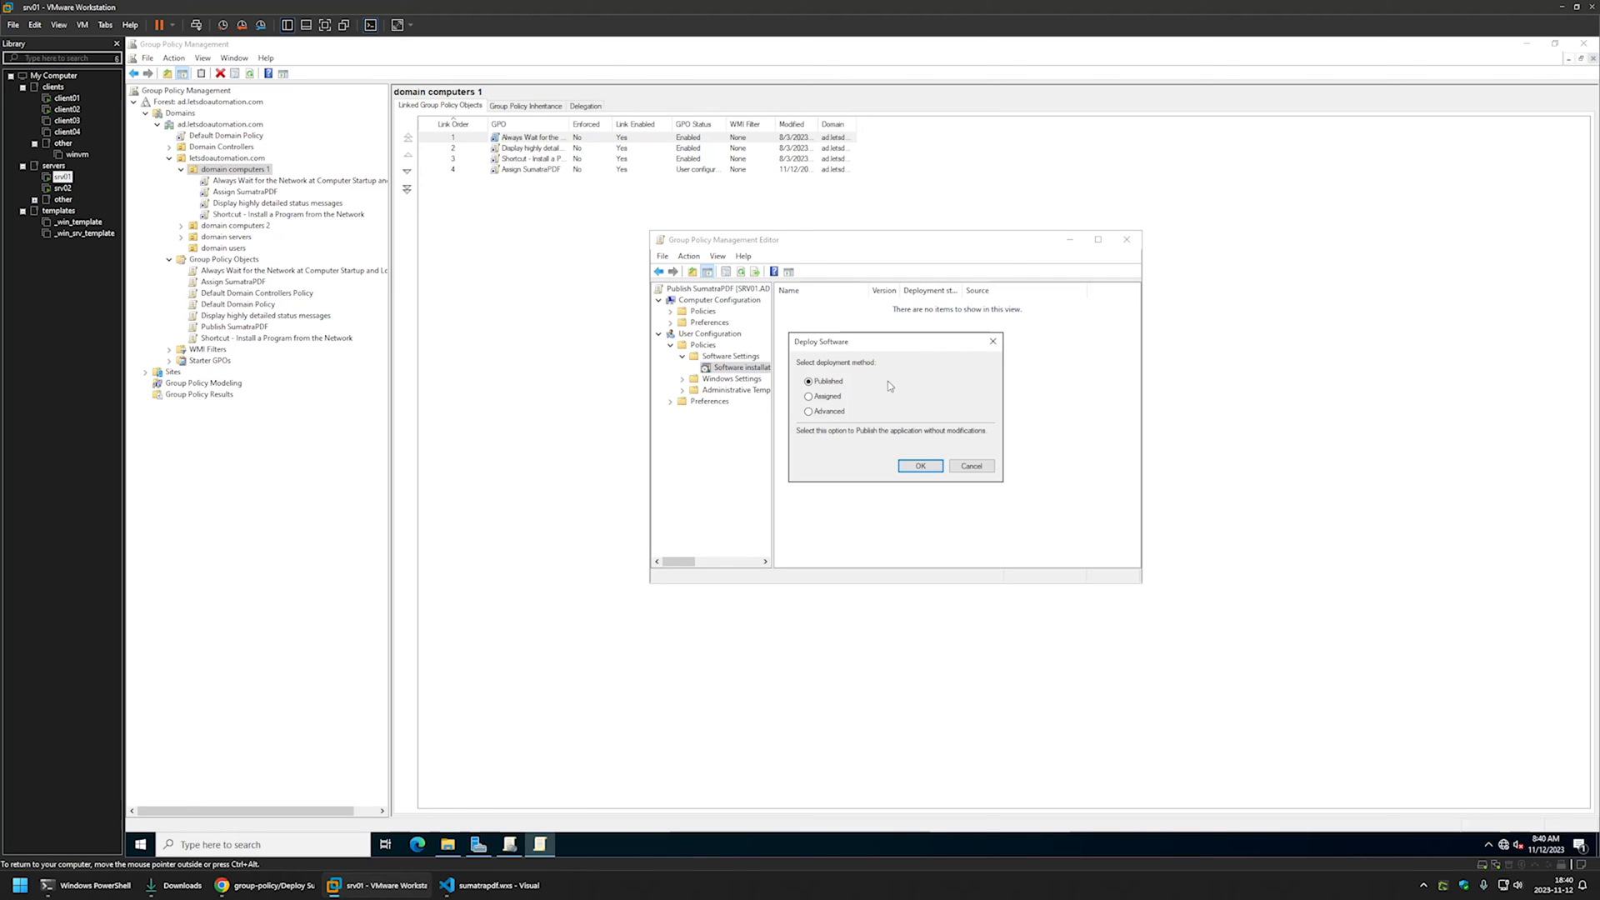
- Choose the Advanced deployment method, set the installation user interface option to Basic, and close the policy editor
click(827, 412)
click(920, 466)
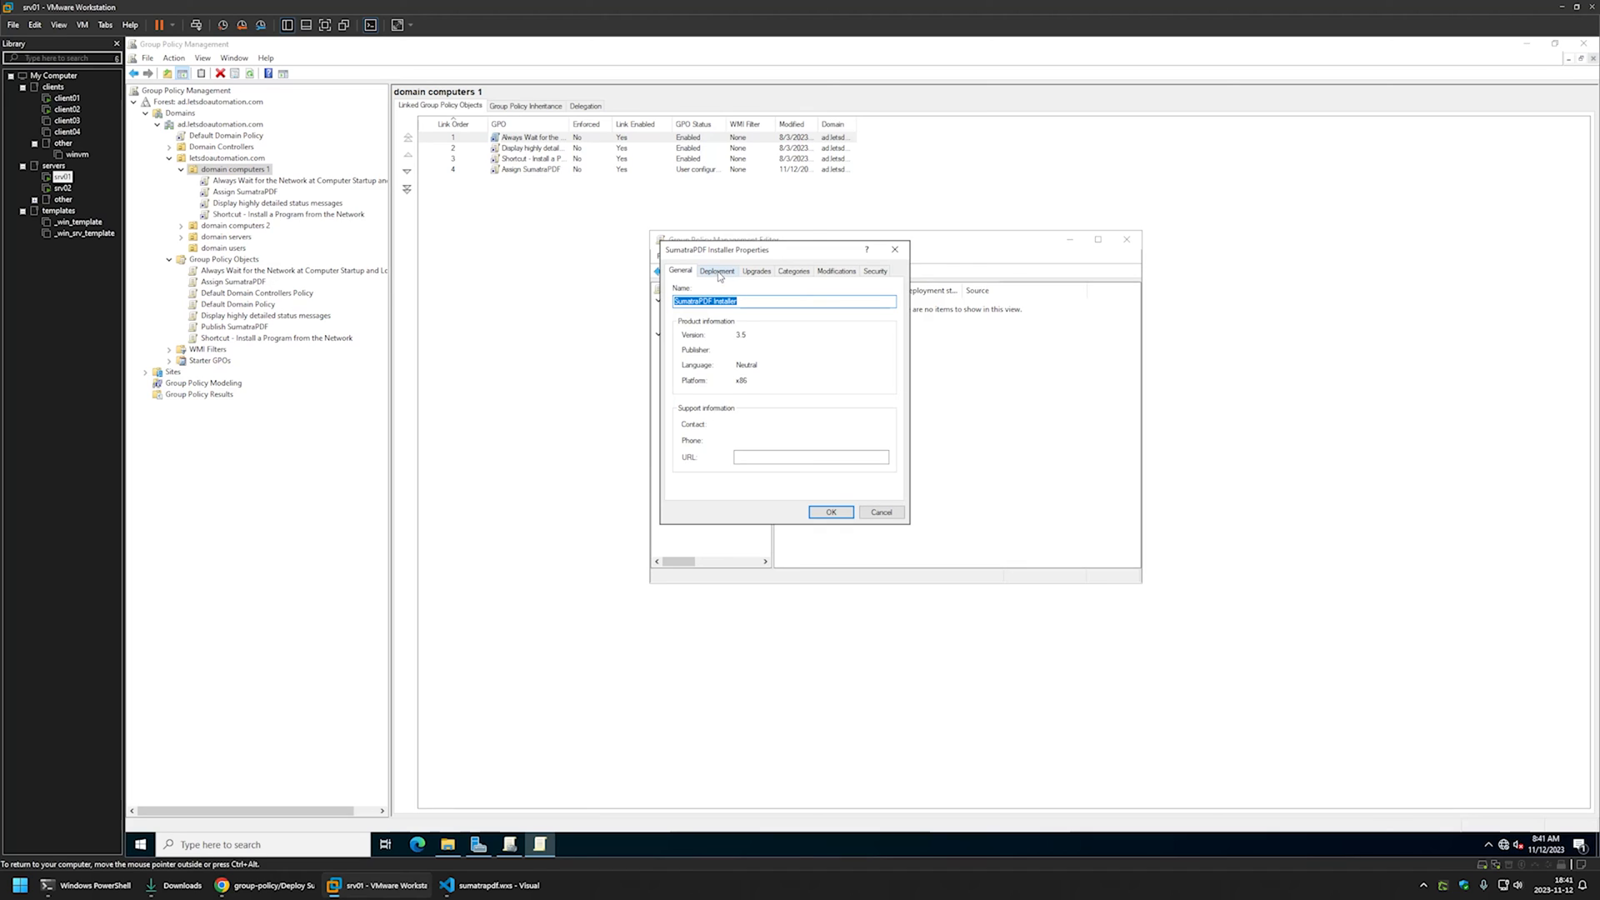
click(718, 273)
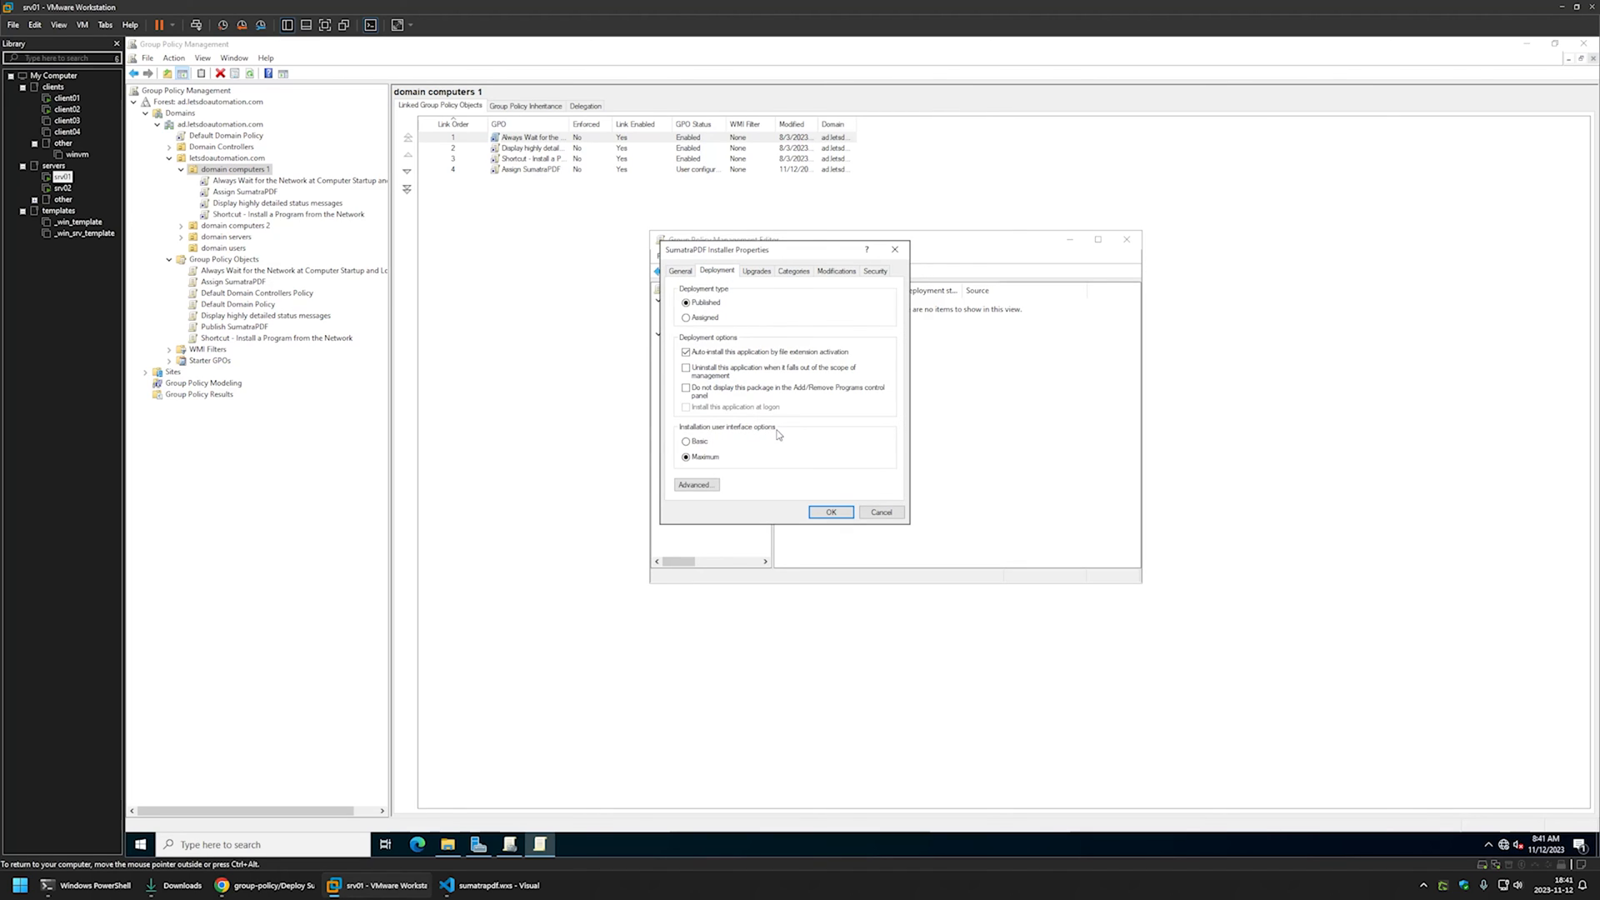
click(703, 444)
click(832, 512)
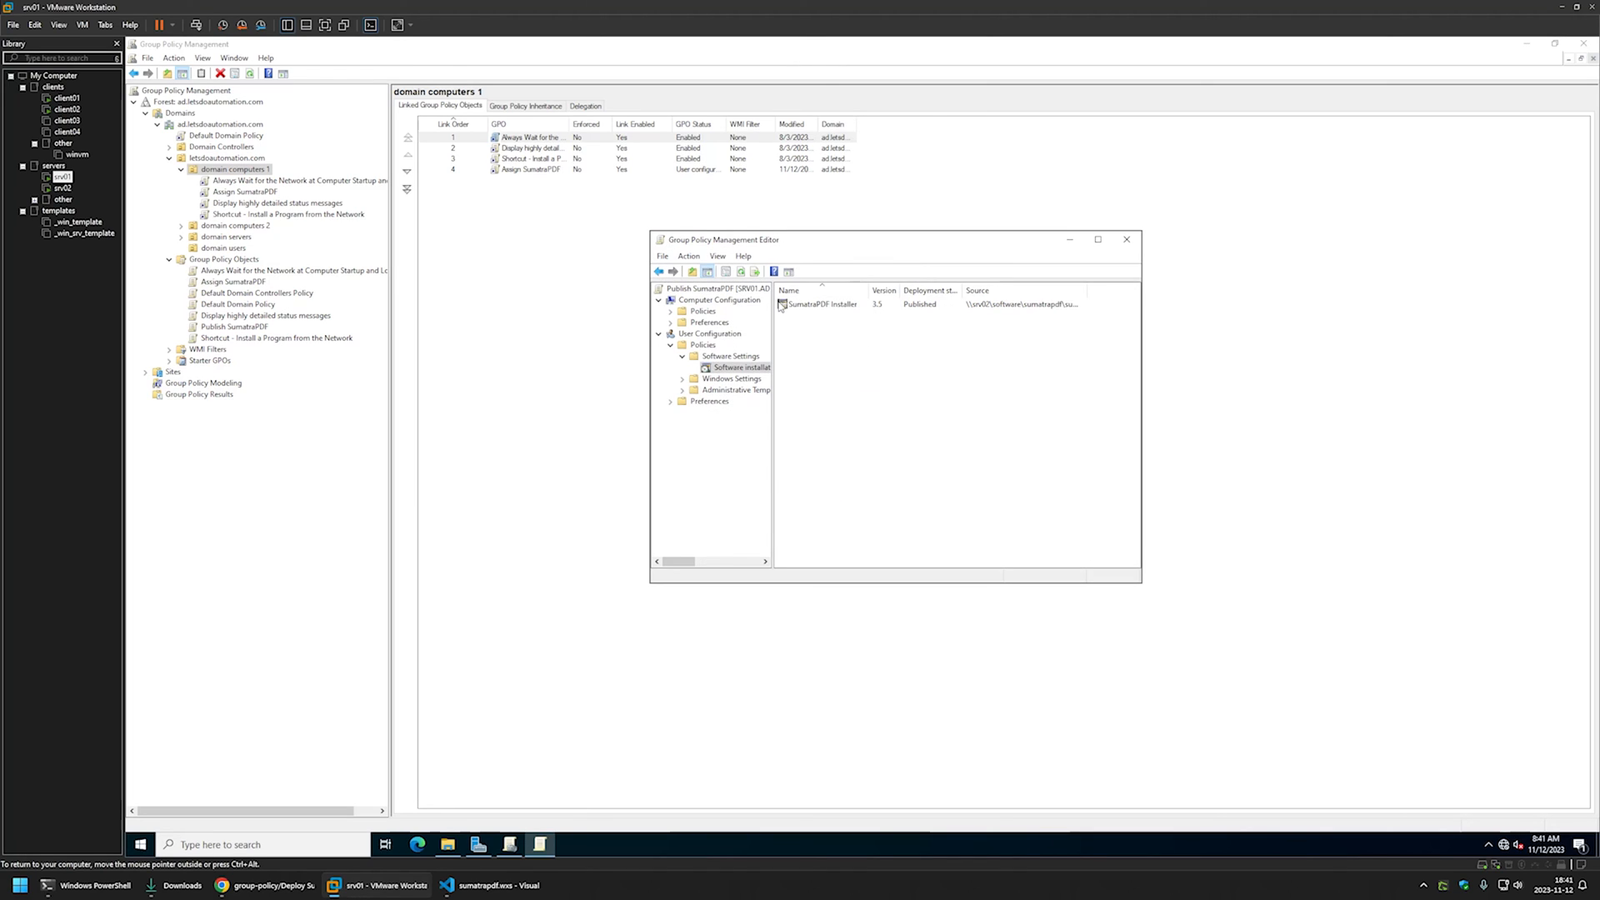
click(1127, 241)
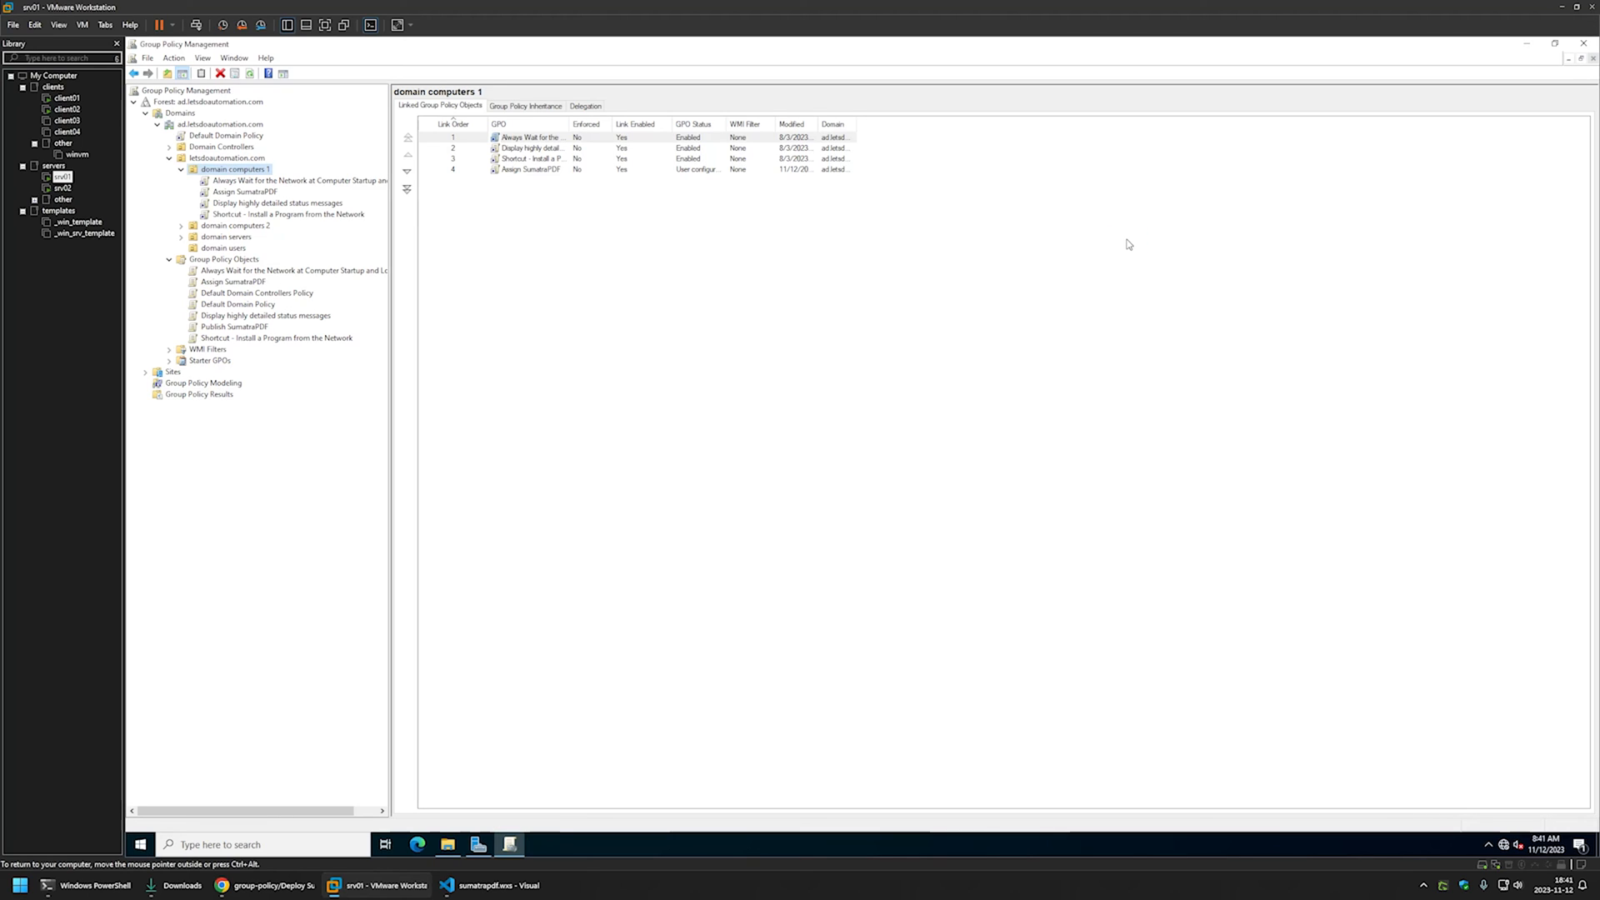
- Set the Publish SumatraPDF GPO status to "Computer configuration settings disabled"
click(237, 328)
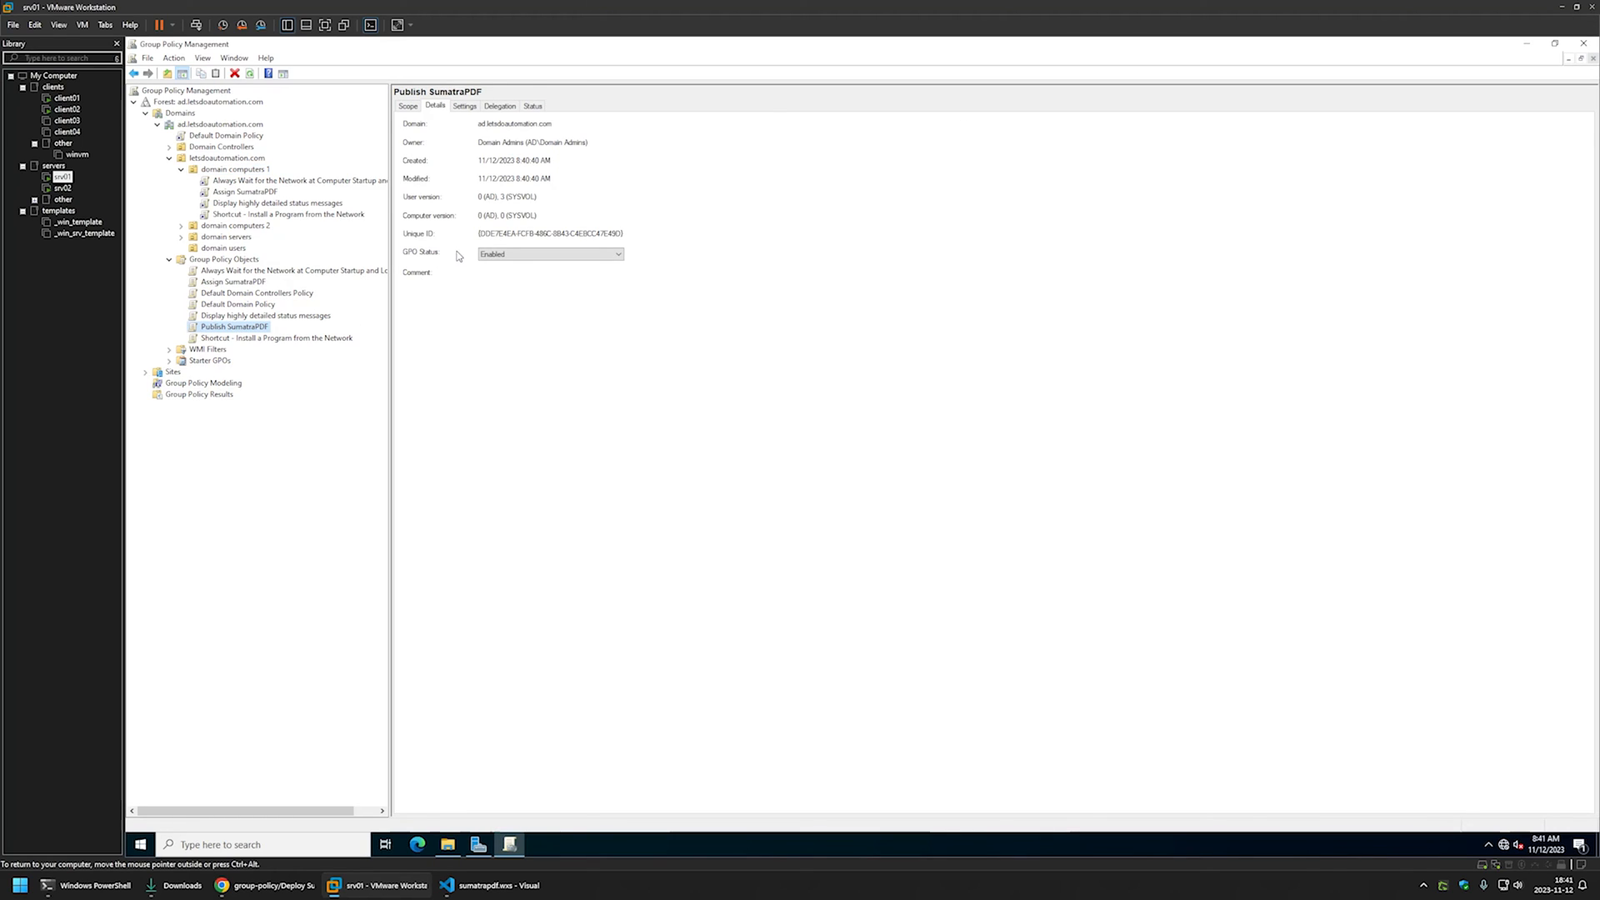
click(484, 255)
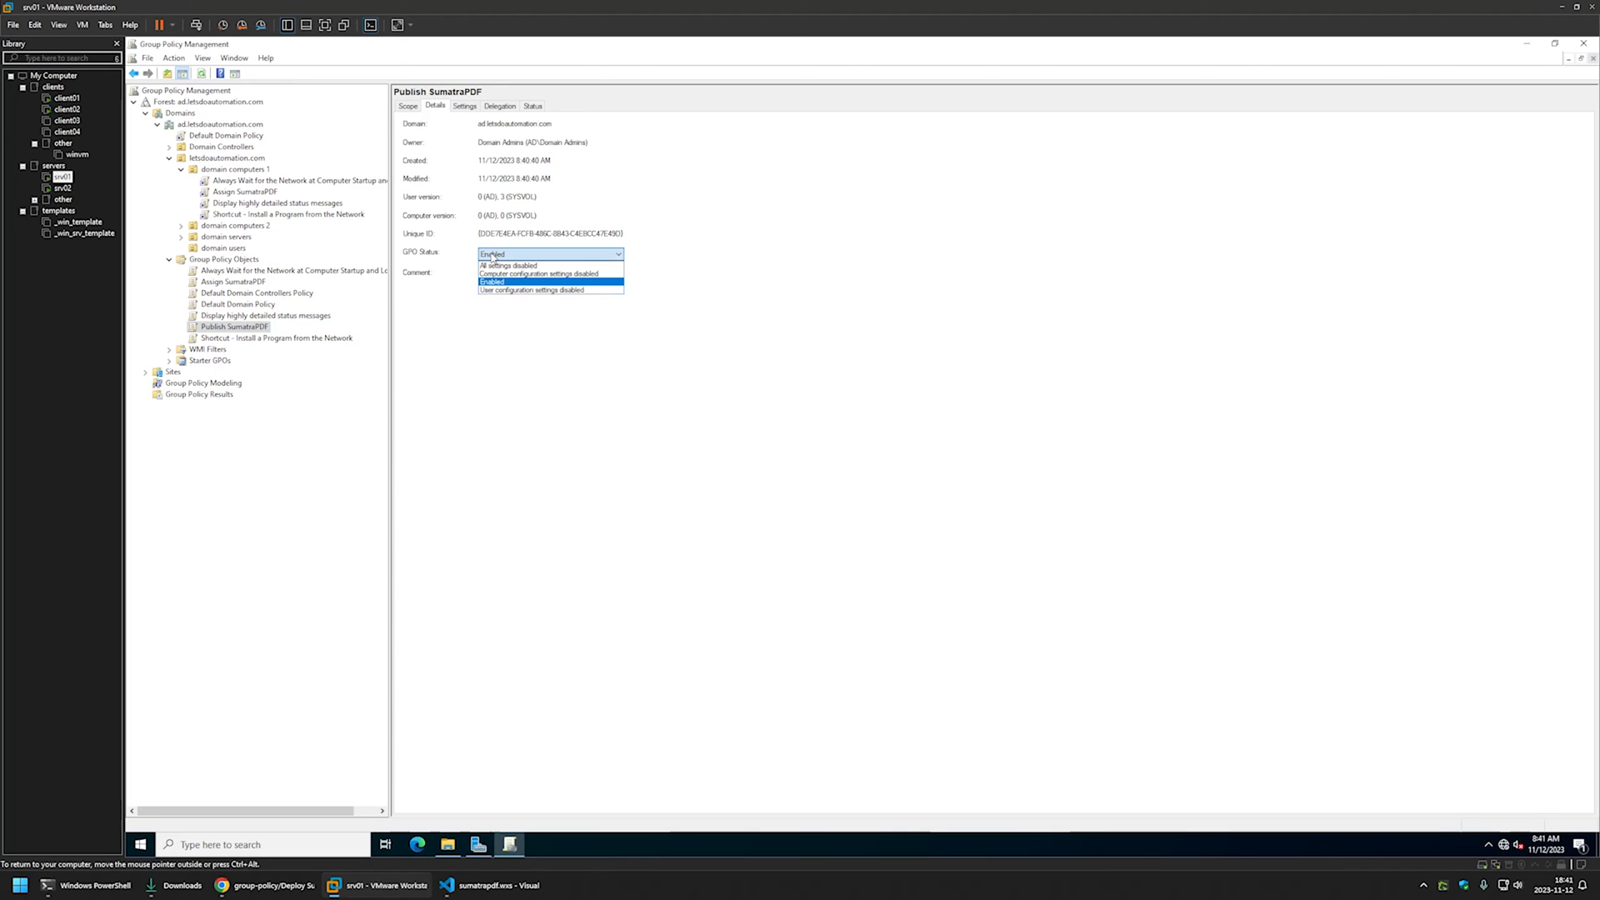
click(508, 274)
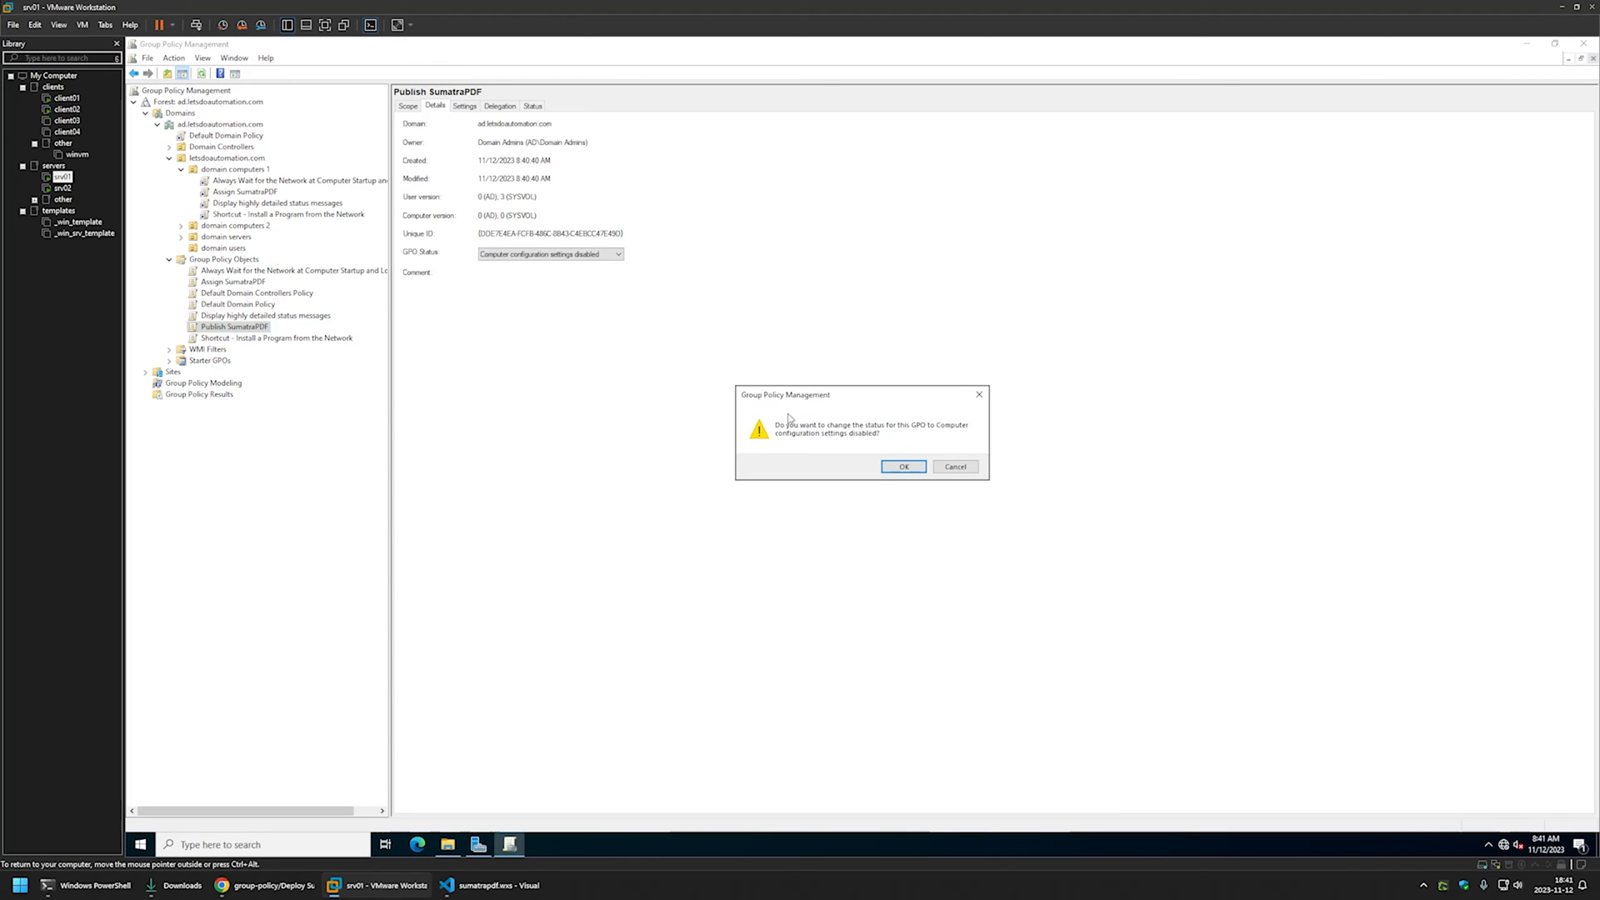
click(896, 466)
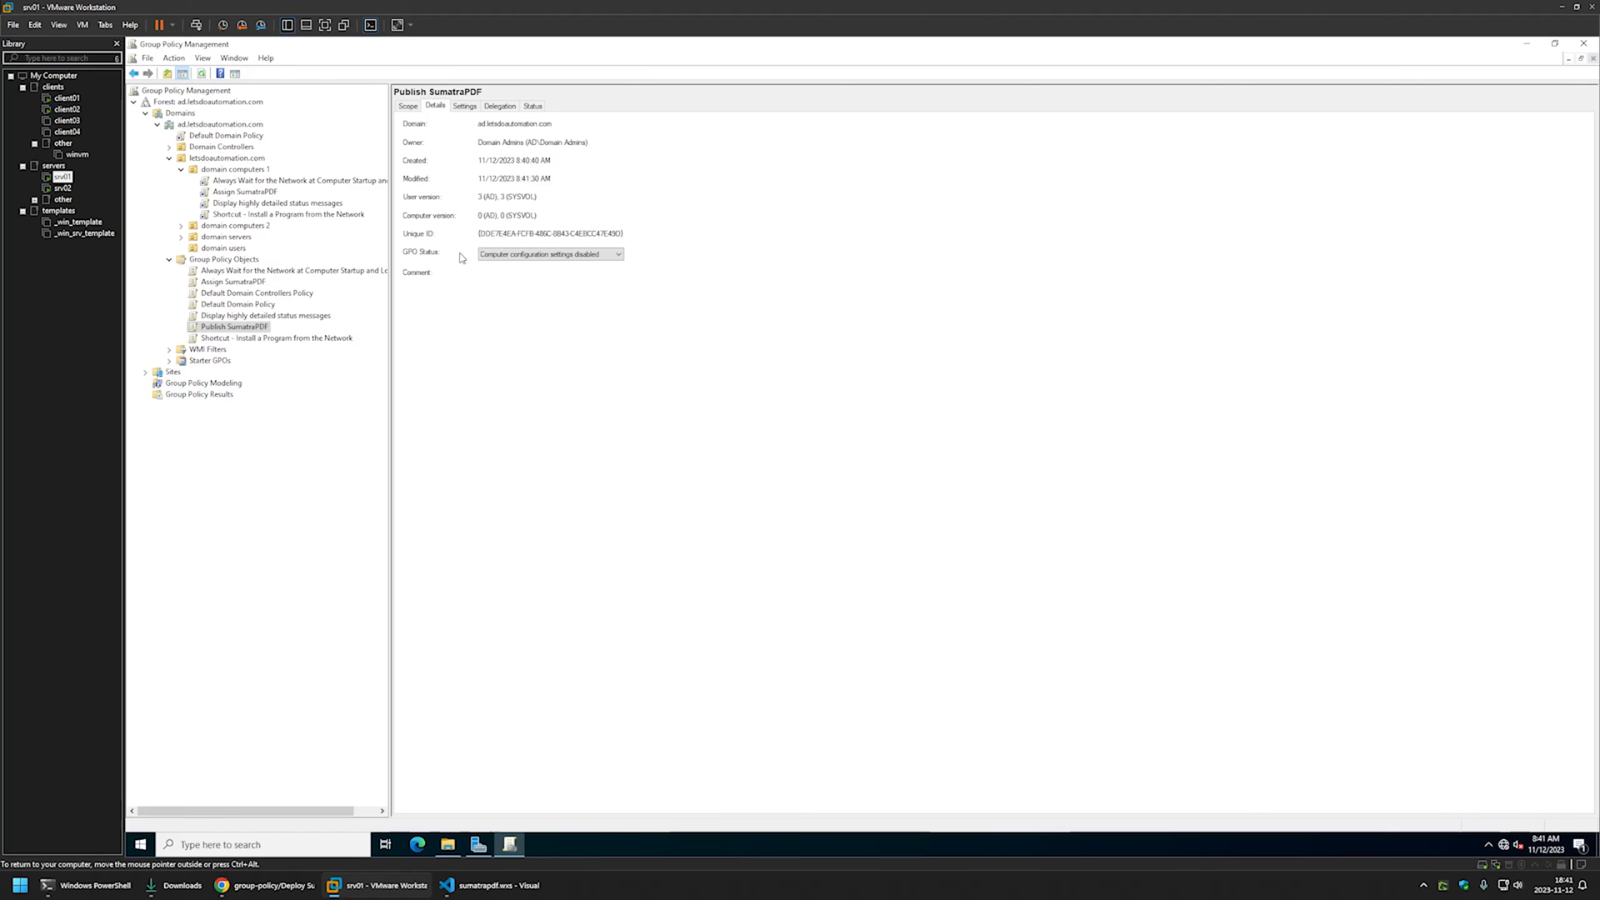
- Link the Publish SumatraPDF GPO to the domain users organizational unit and expand that unit to show the link
click(241, 247)
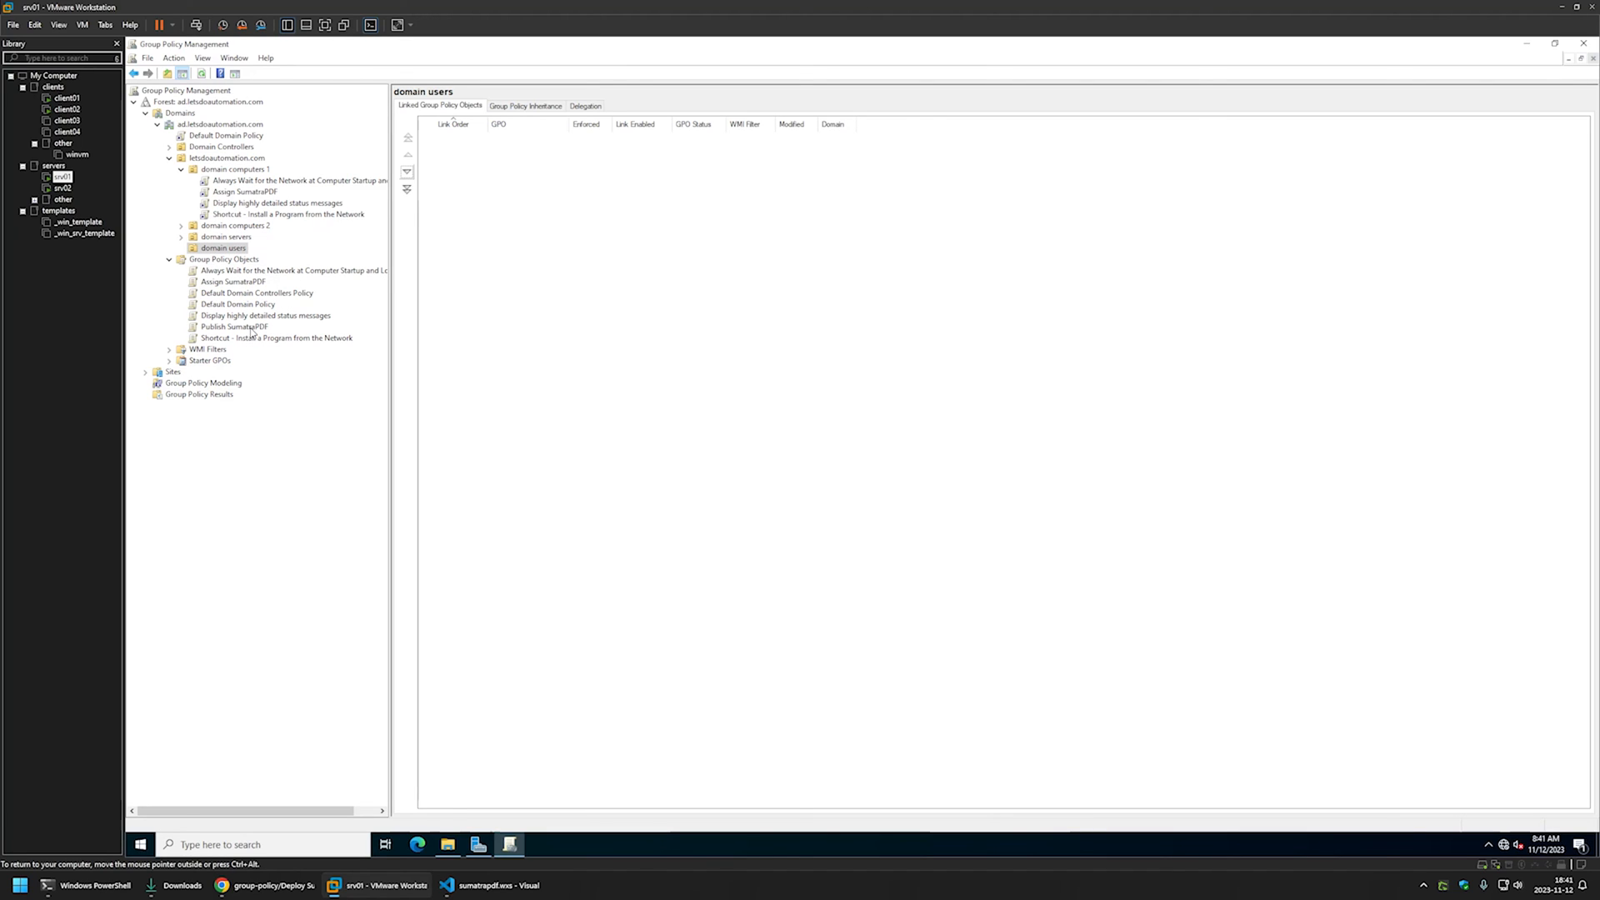
drag(249, 329, 230, 247)
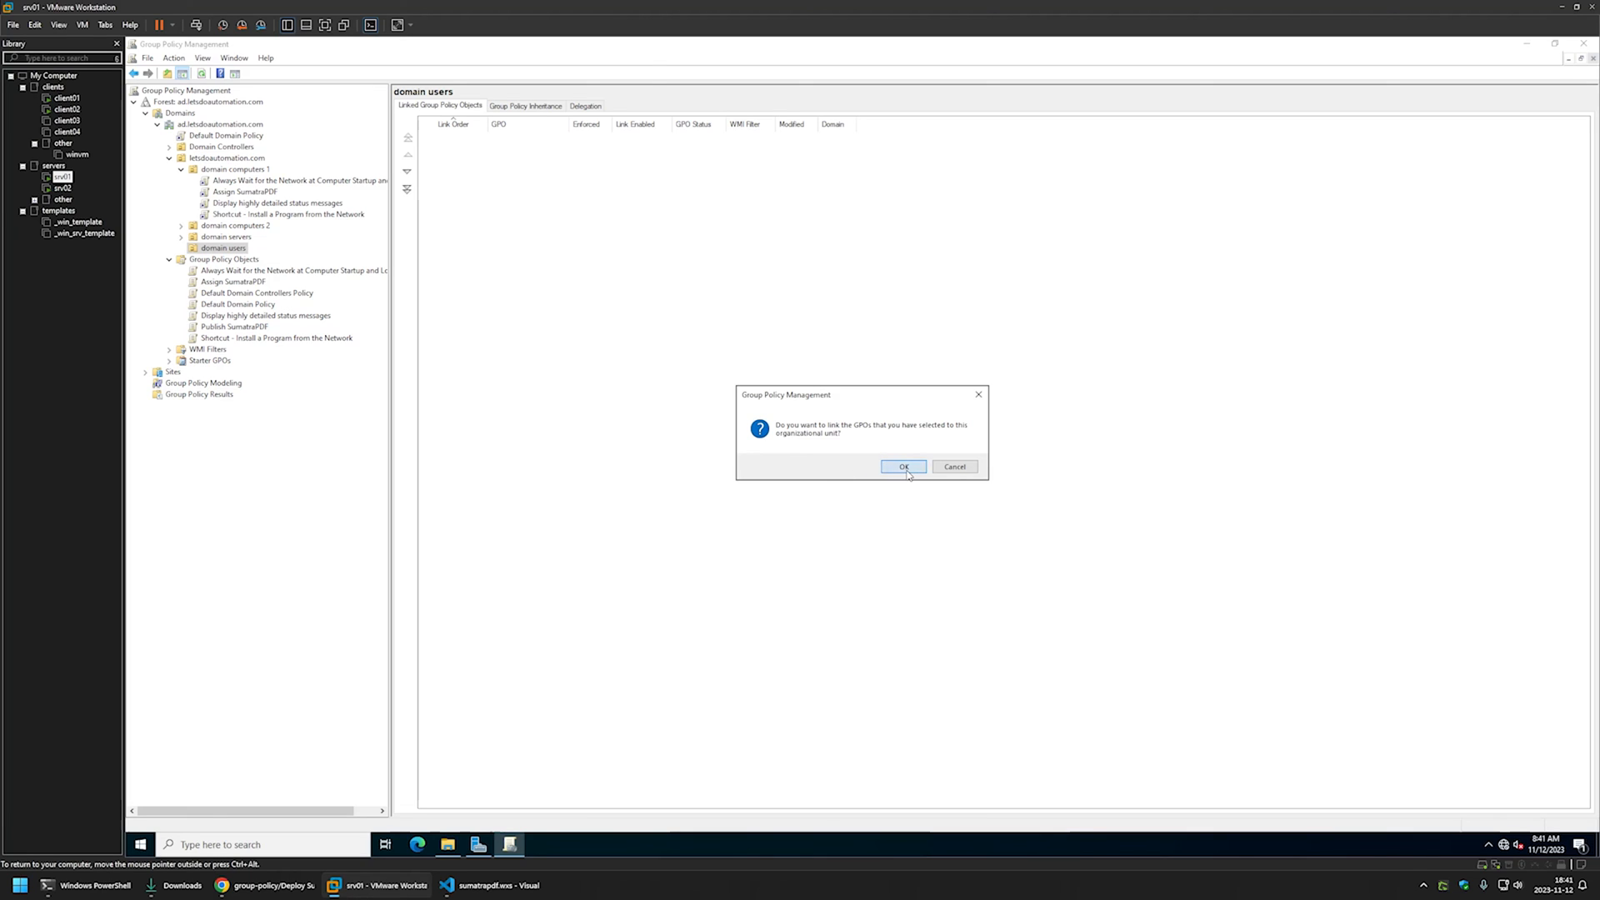
click(904, 466)
click(182, 248)
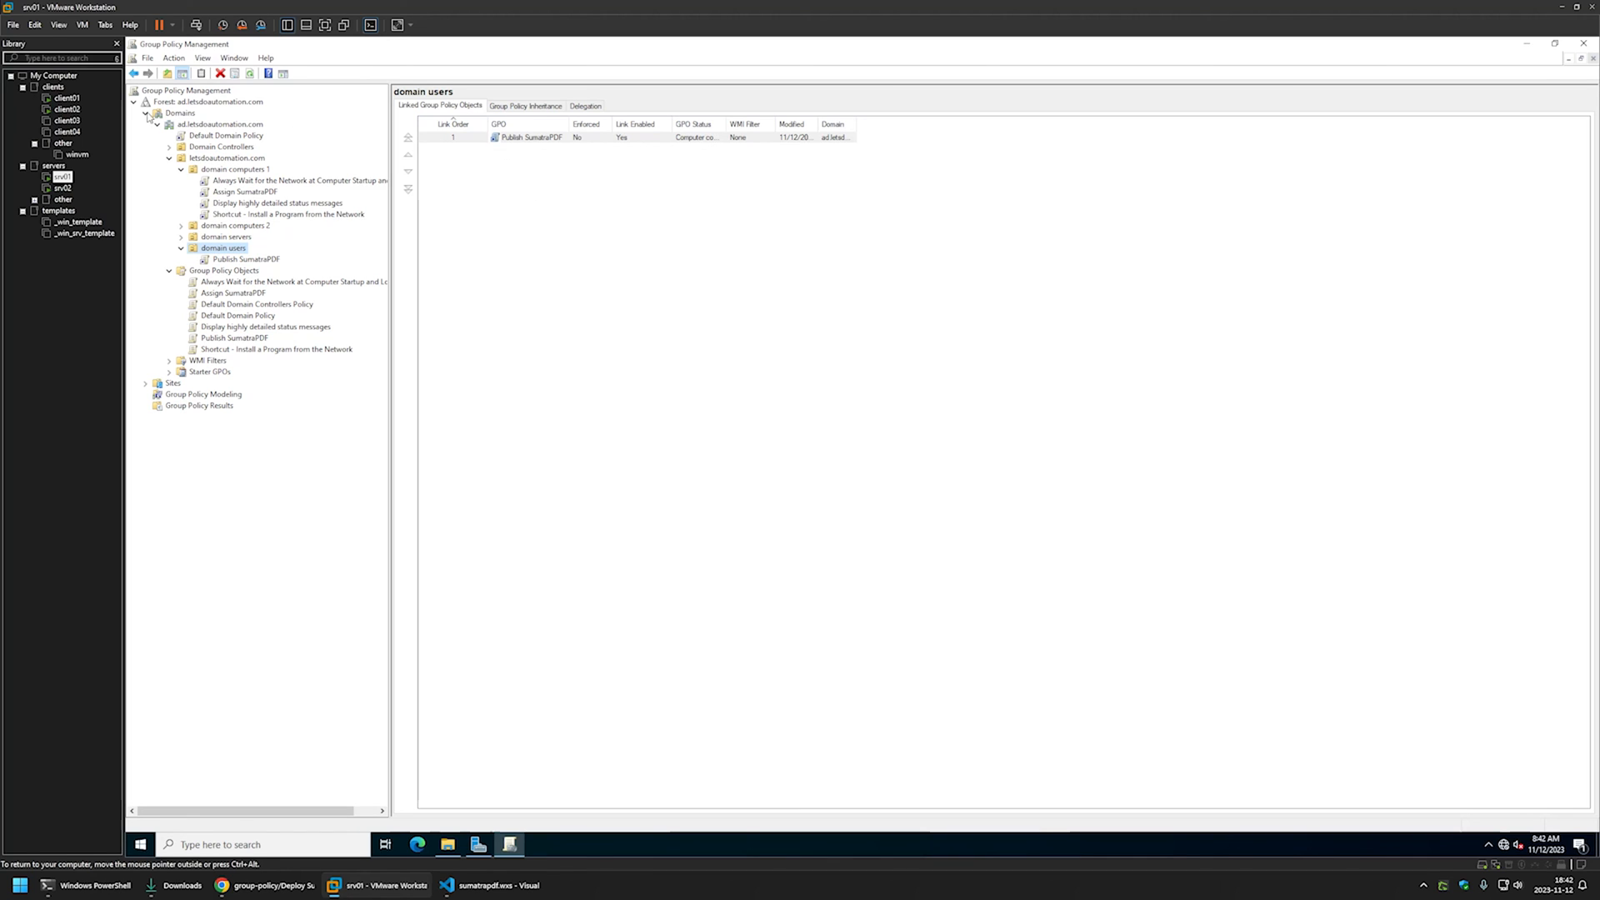
- Switch to the client02 virtual machine, open the Install a Program from the Network desktop shortcut, and refresh the program list
click(69, 111)
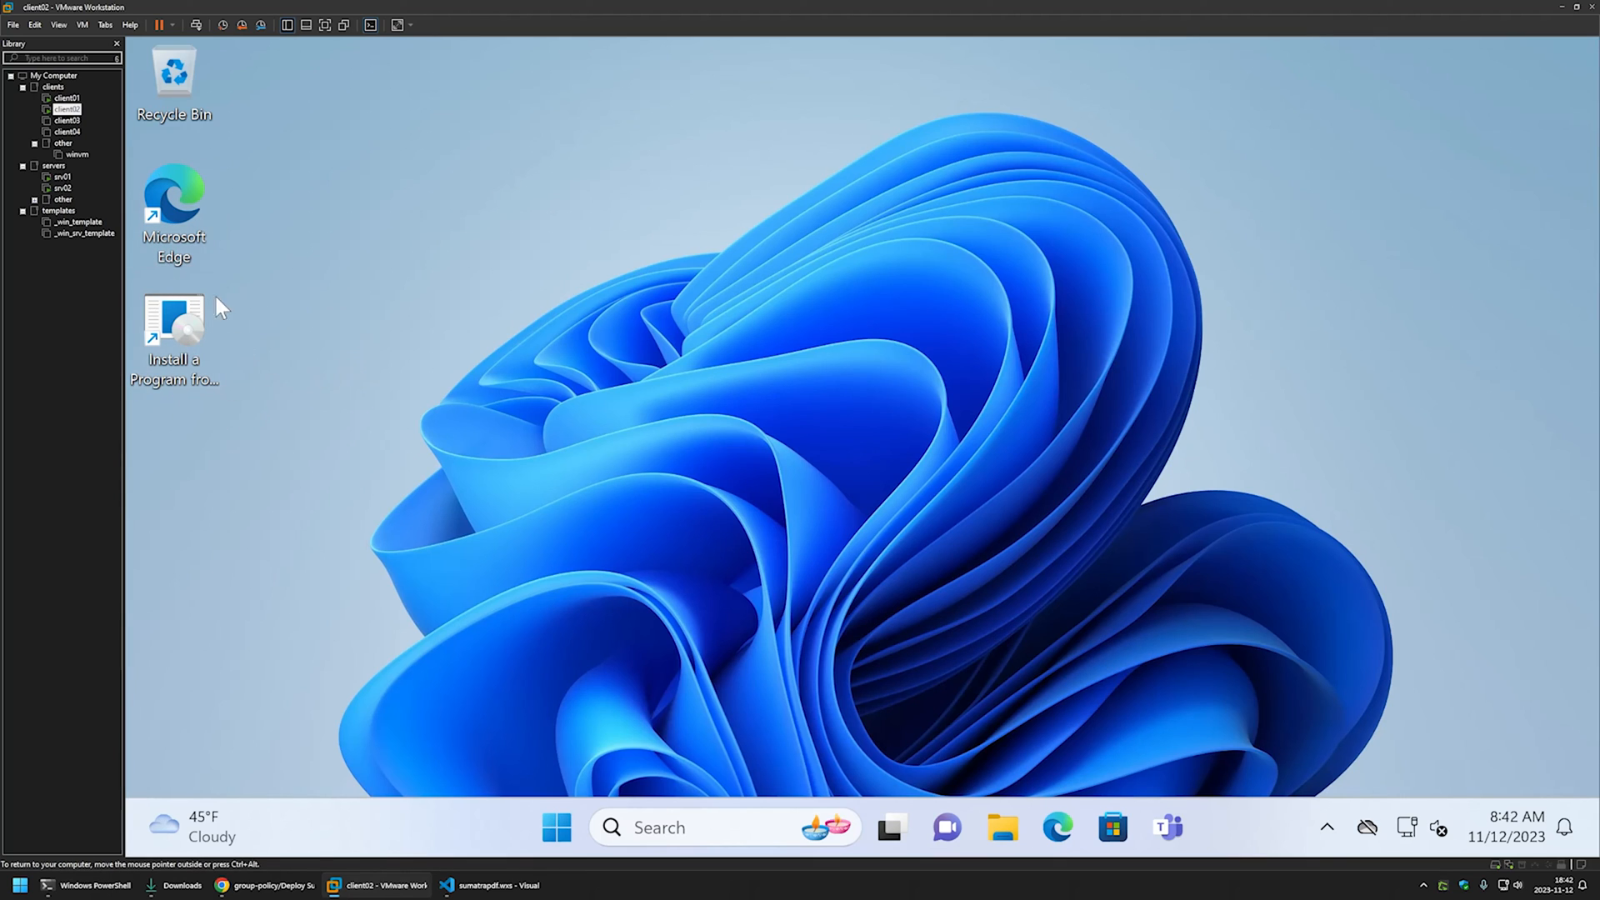
double_click(187, 325)
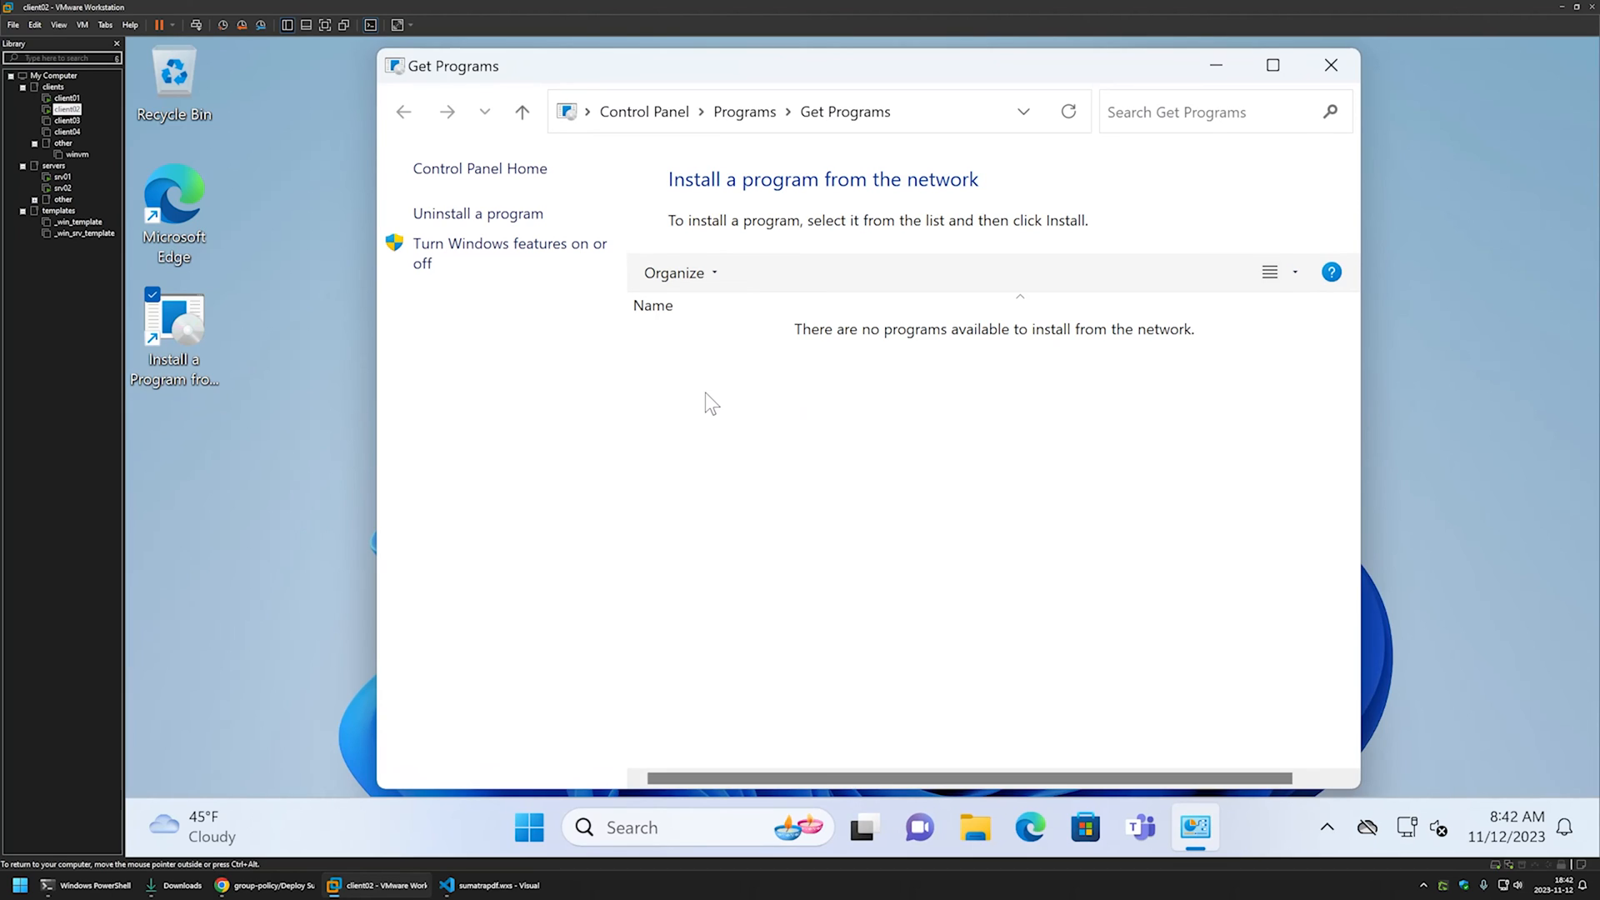
right_click(706, 394)
click(771, 493)
- Run gpupdate in a Command Prompt on client02 and arrange its window side by side with Get Programs
click(531, 828)
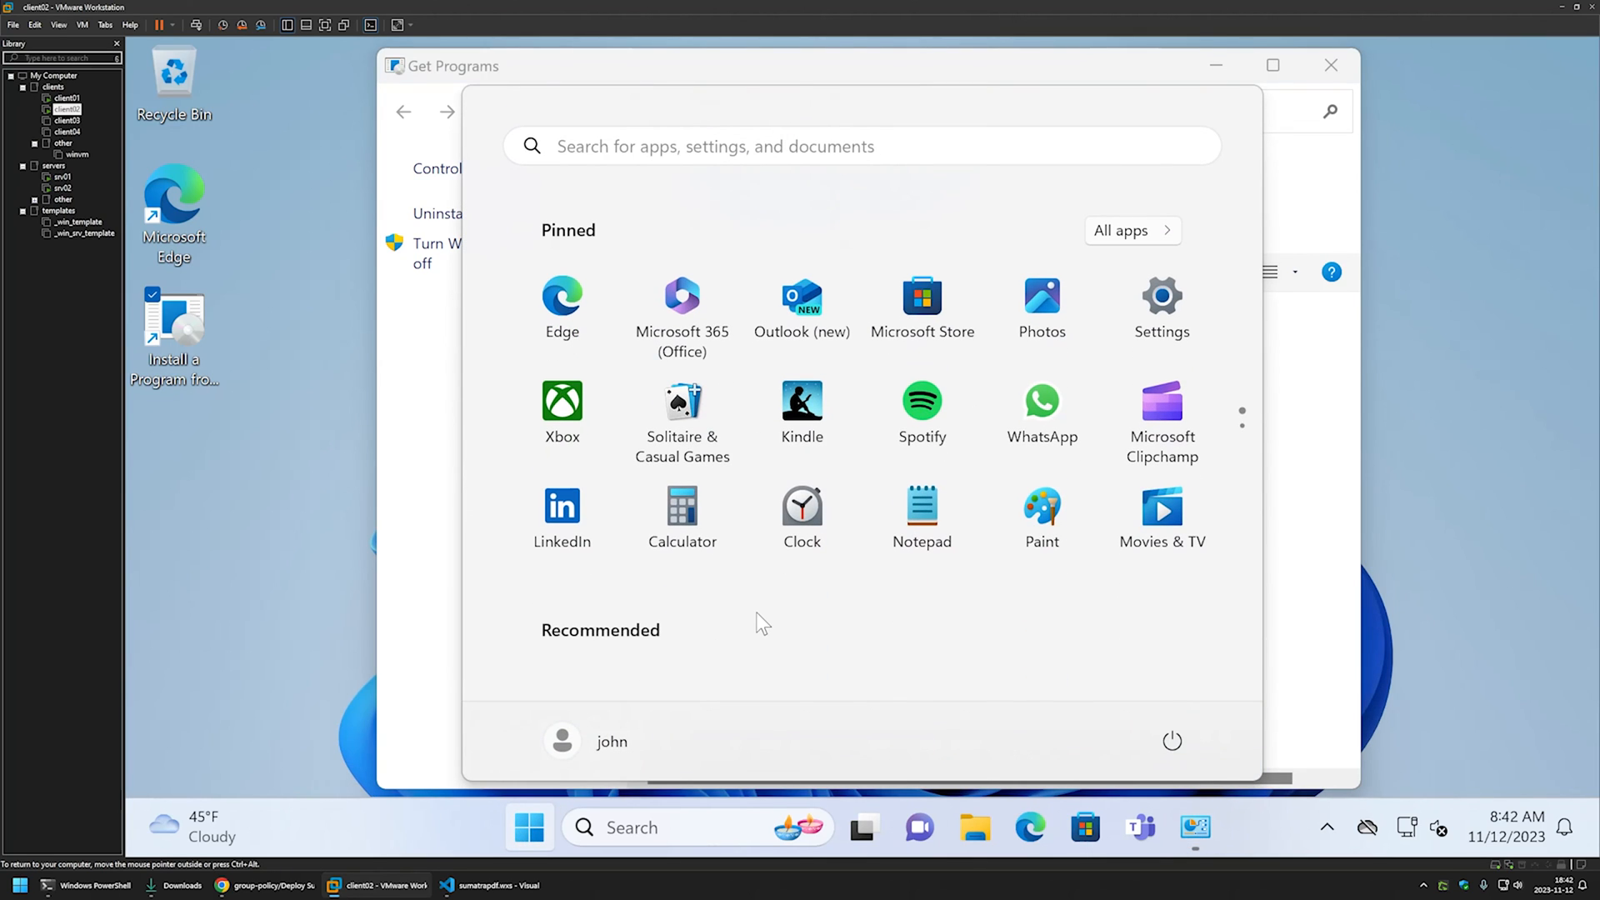
text(cmd)
key(Return)
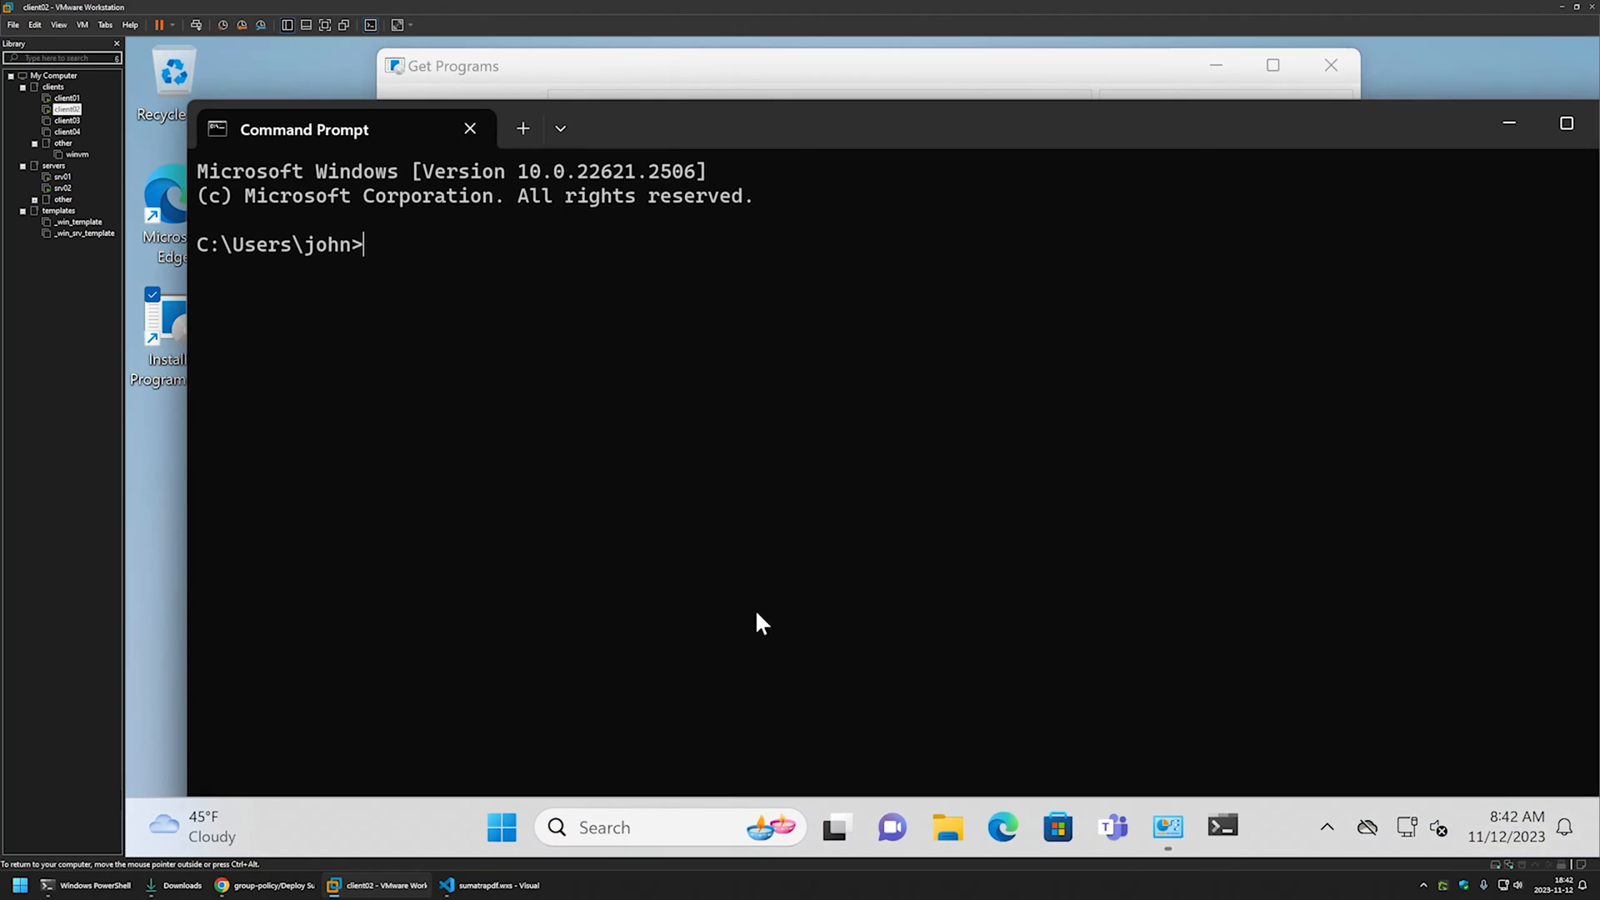
text(gpupdate)
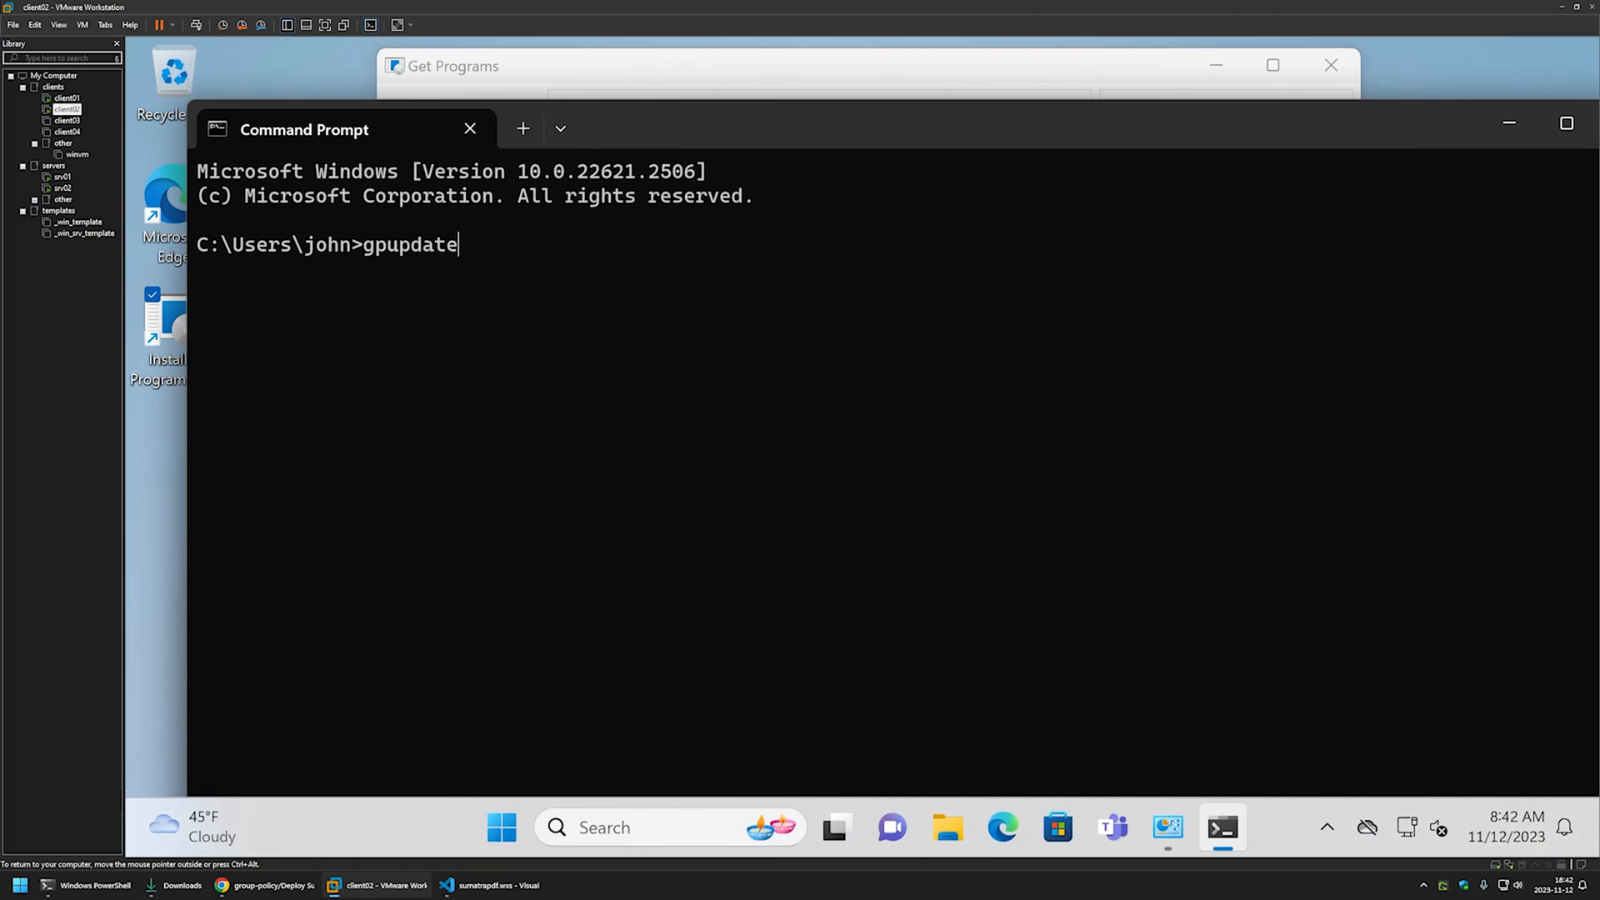
key(Return)
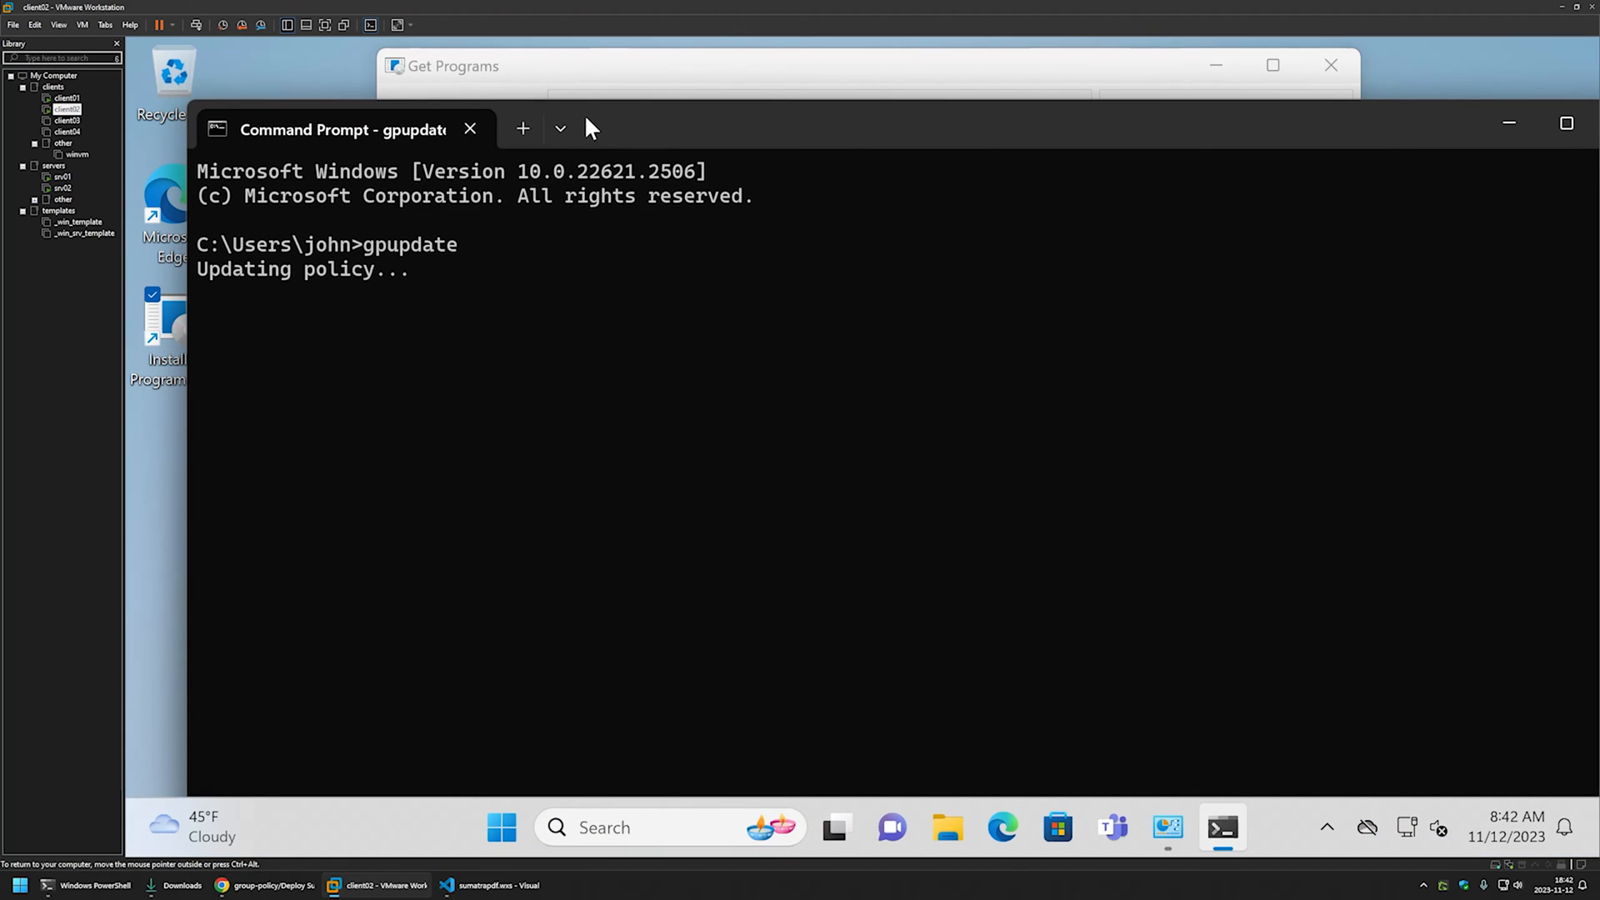
drag(586, 120, 1566, 319)
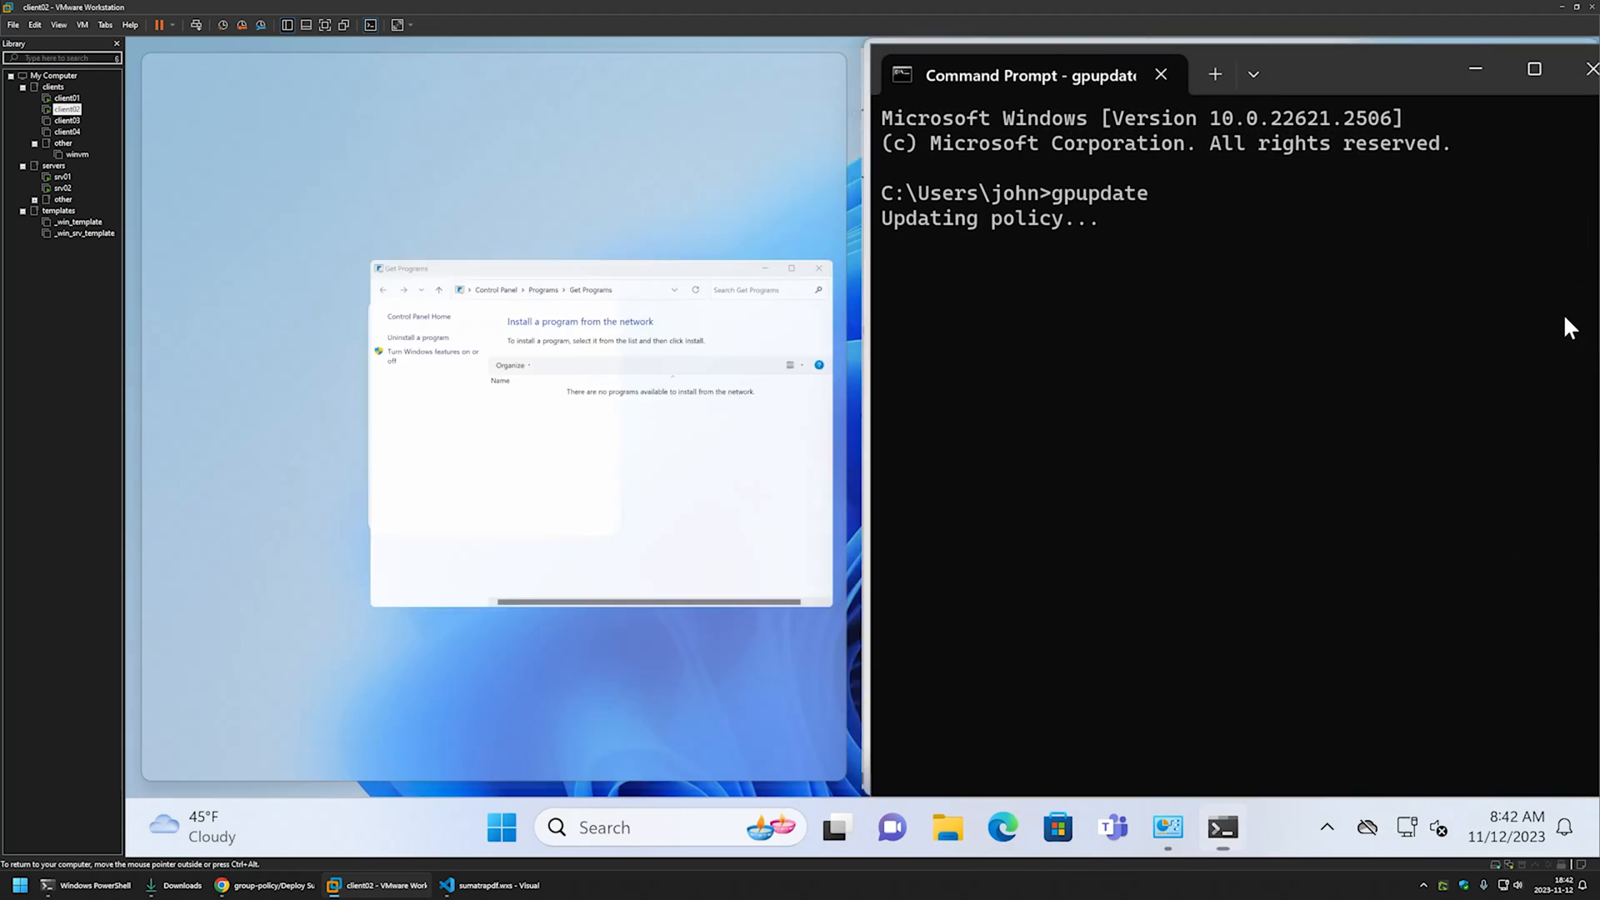
click(578, 325)
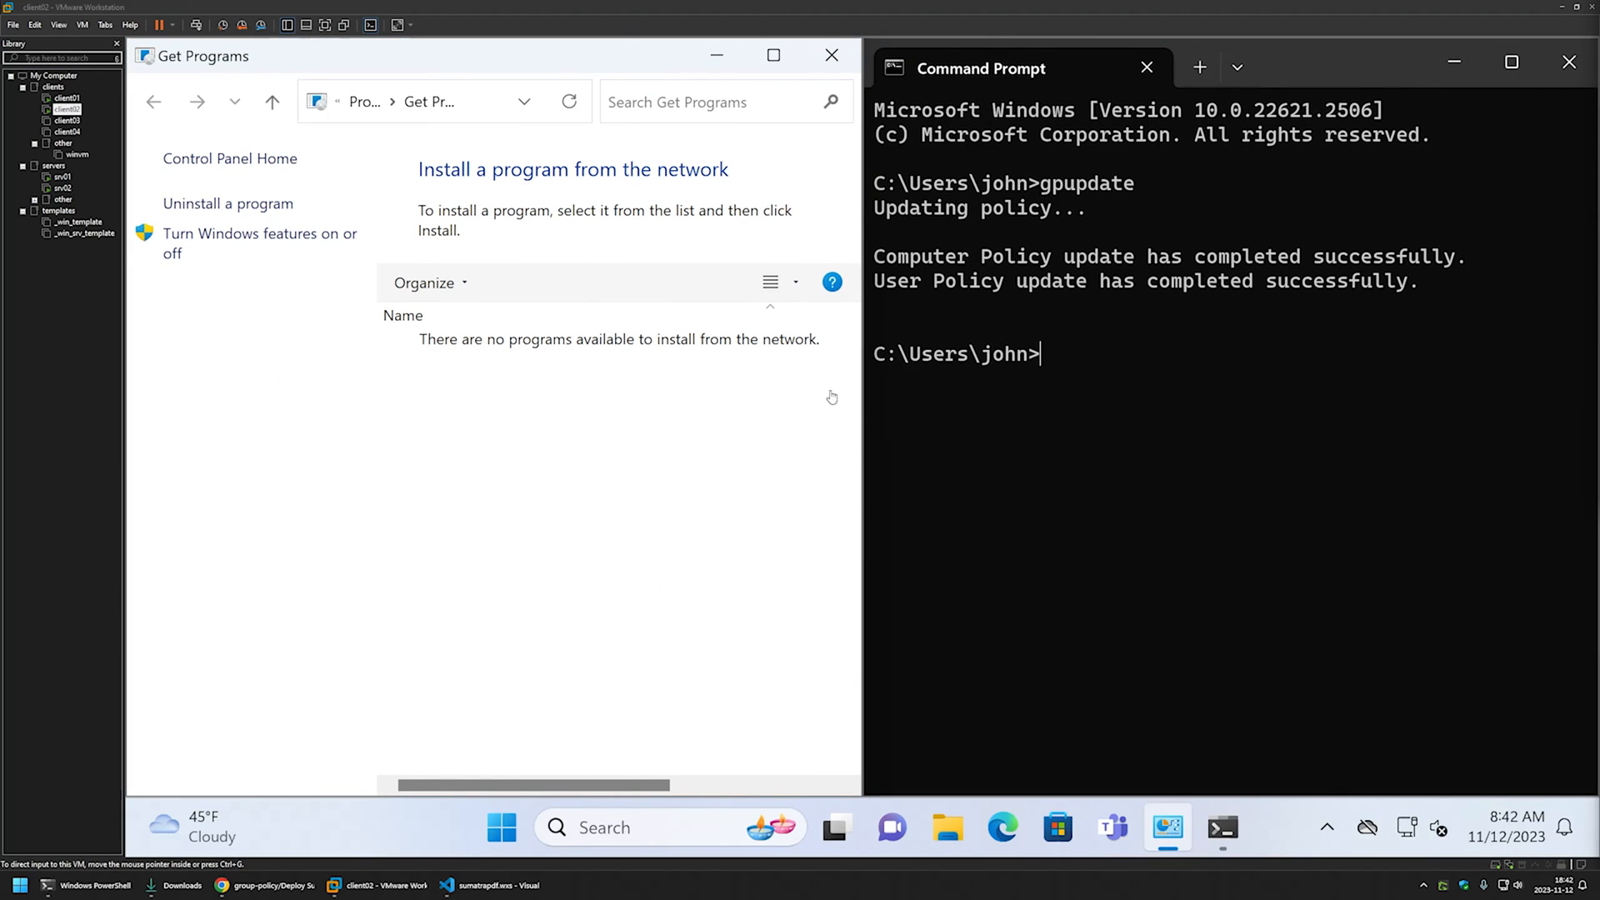
- Refresh the network program list, install SumatraPDF Installer from it, and dismiss the setup completion dialog
right_click(525, 389)
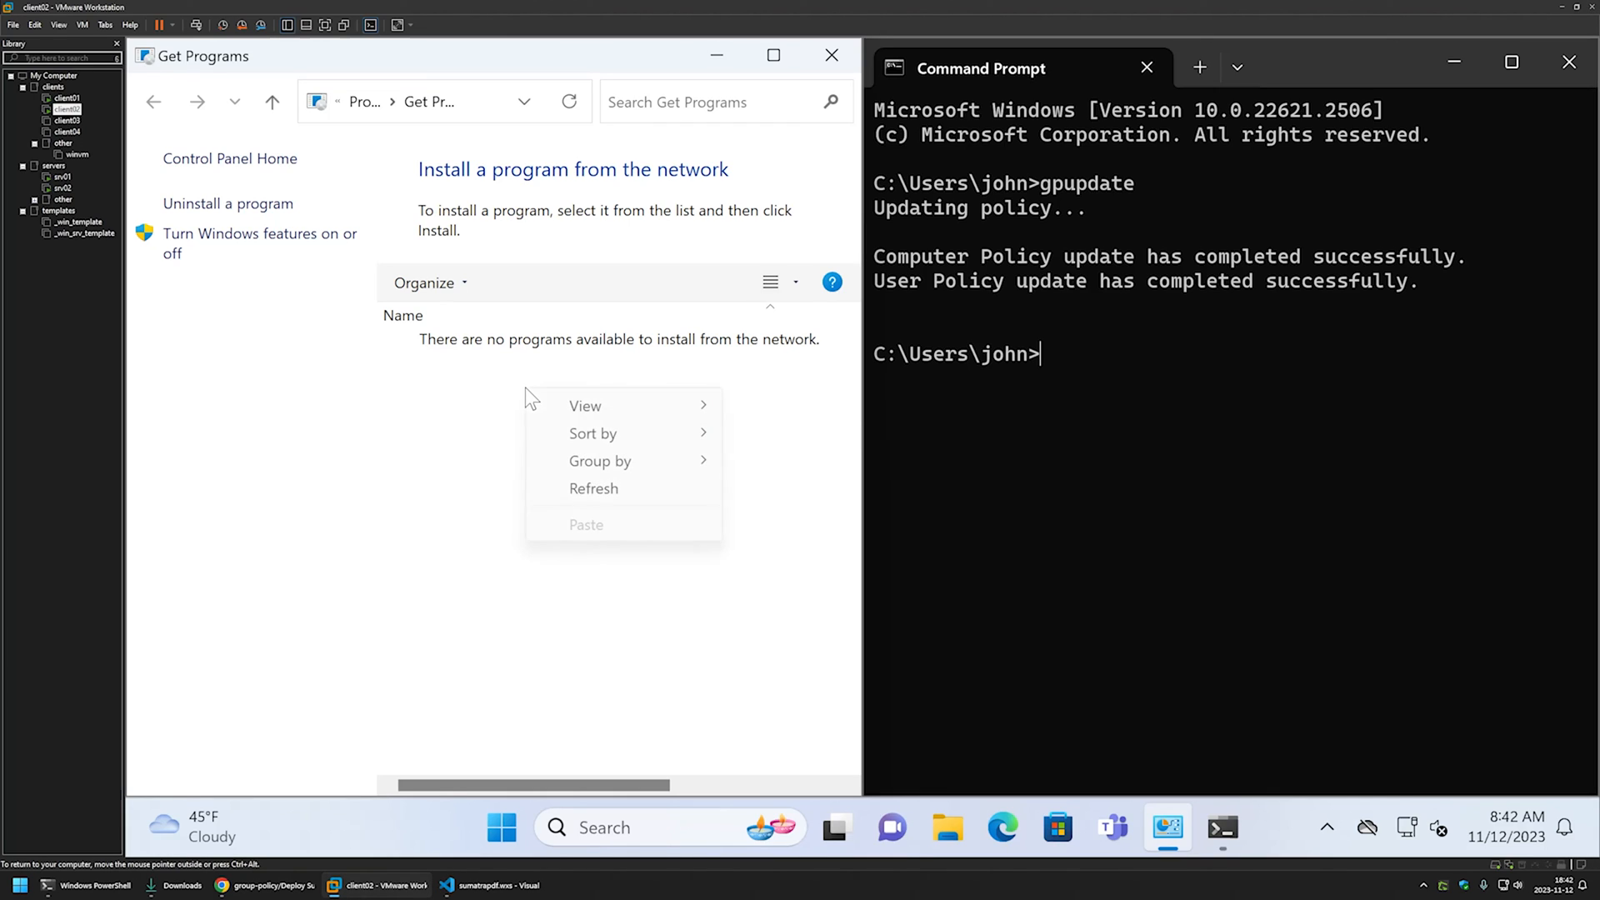
click(591, 490)
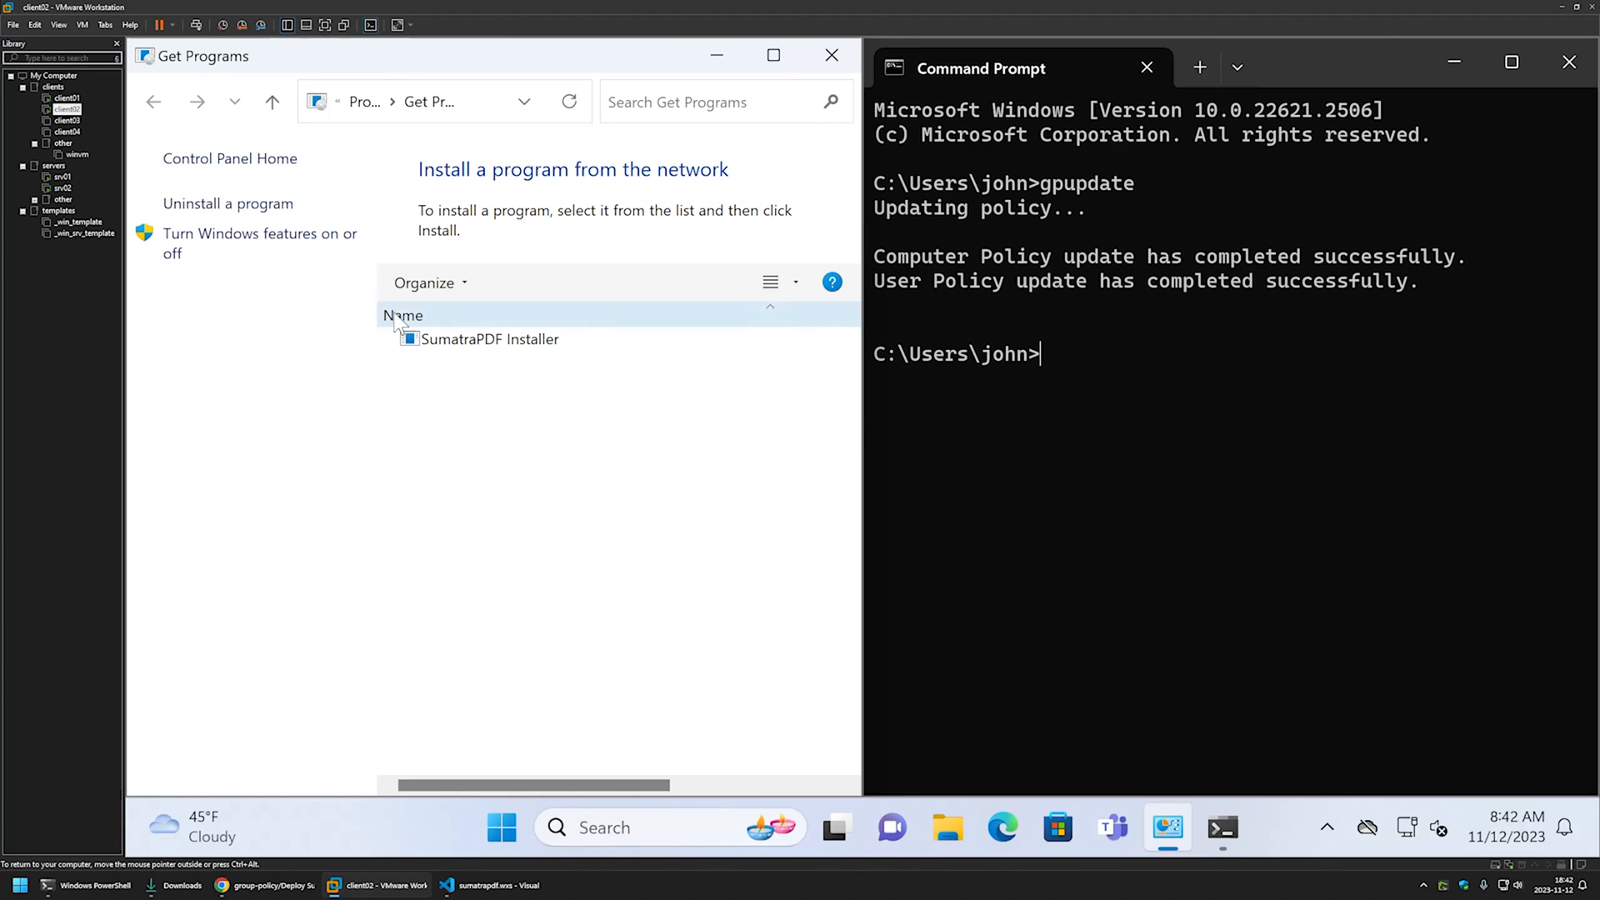
double_click(492, 342)
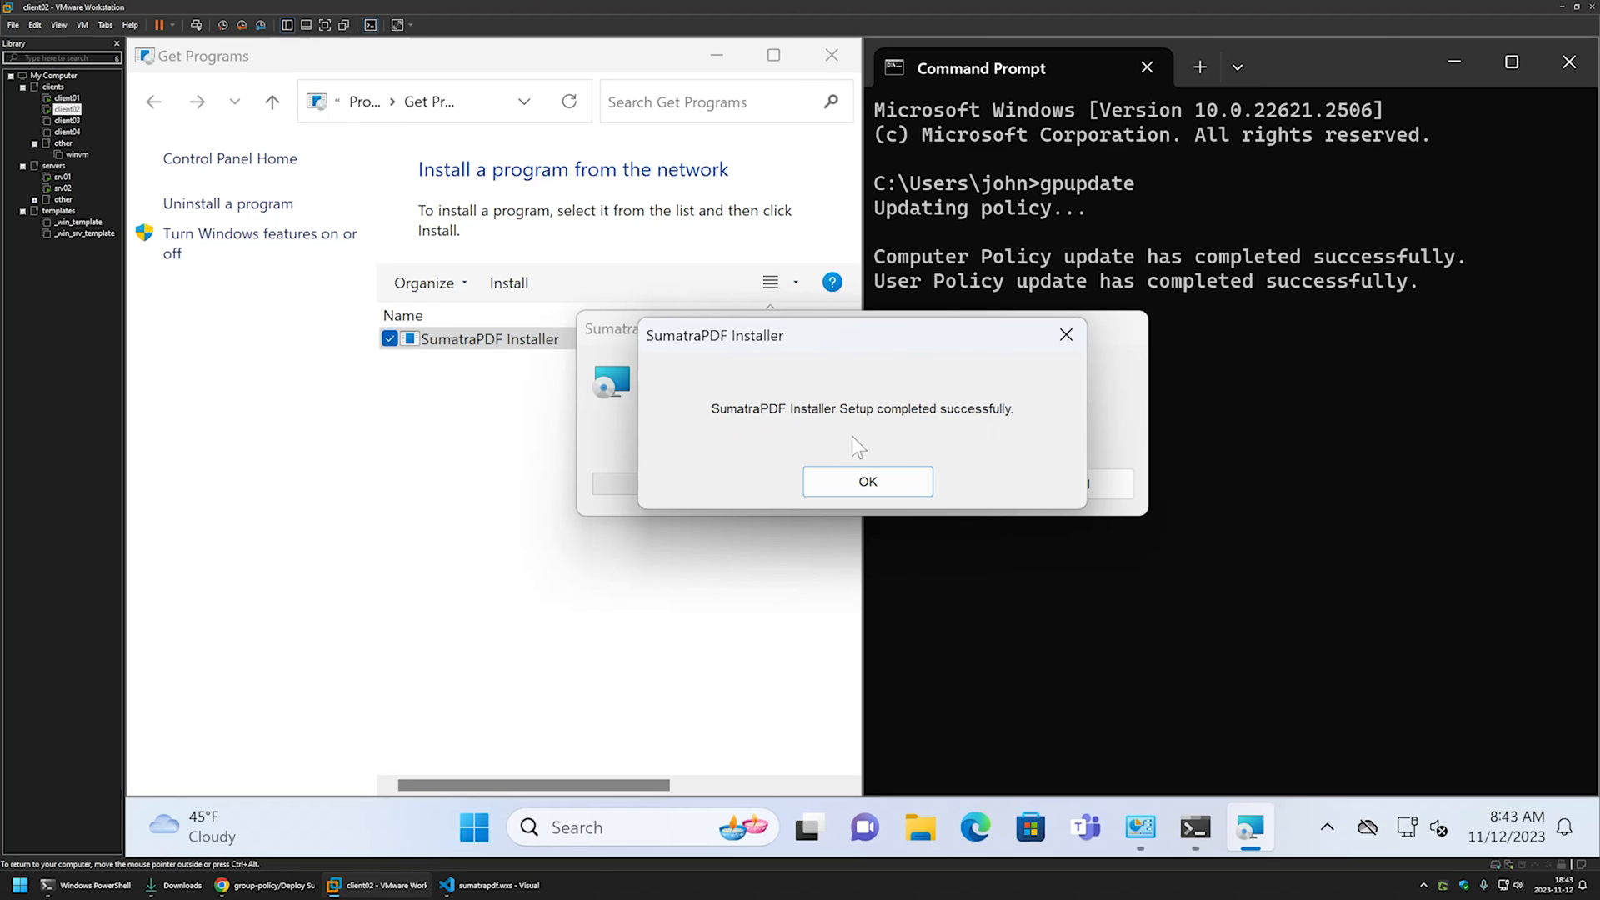
click(871, 473)
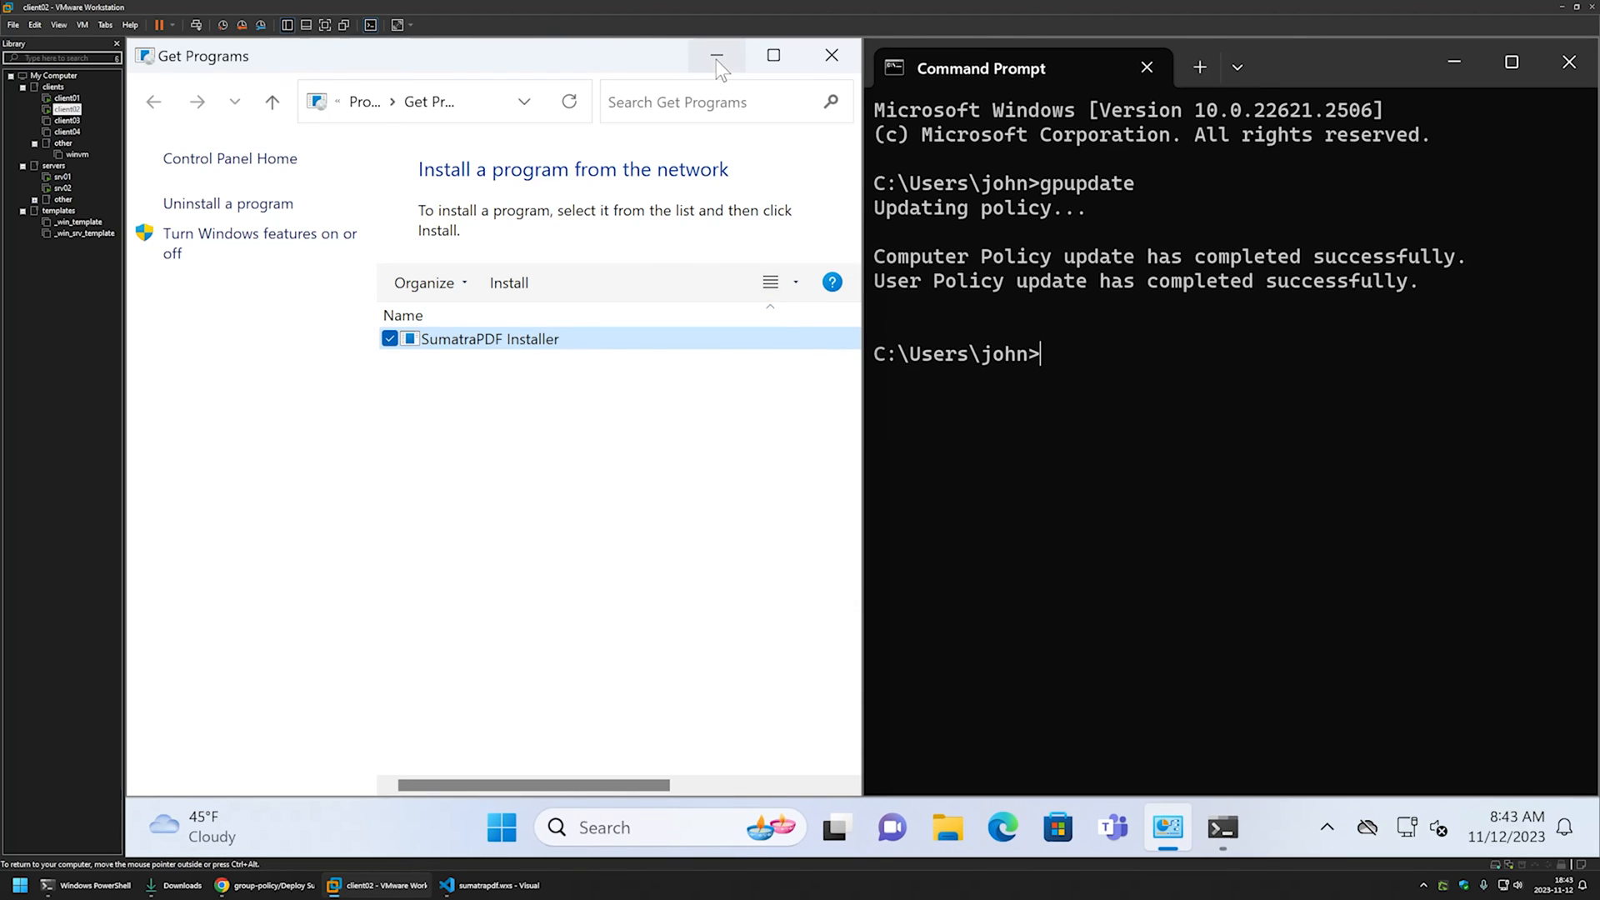
- Minimize the Get Programs window and launch SumatraPDF from its desktop shortcut
click(716, 57)
double_click(198, 442)
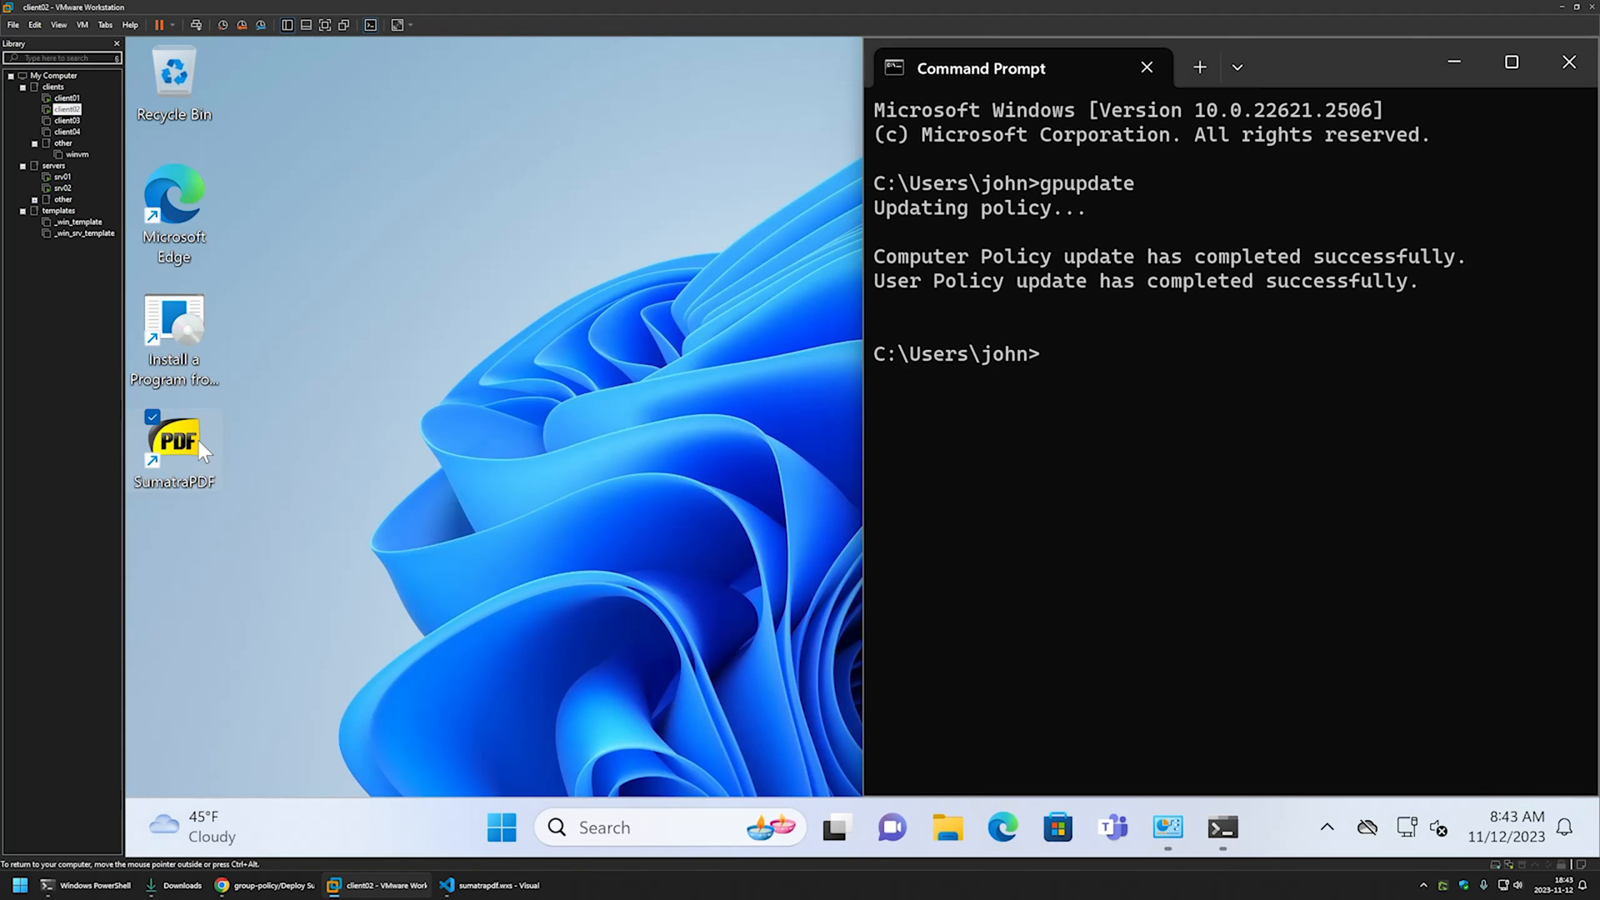